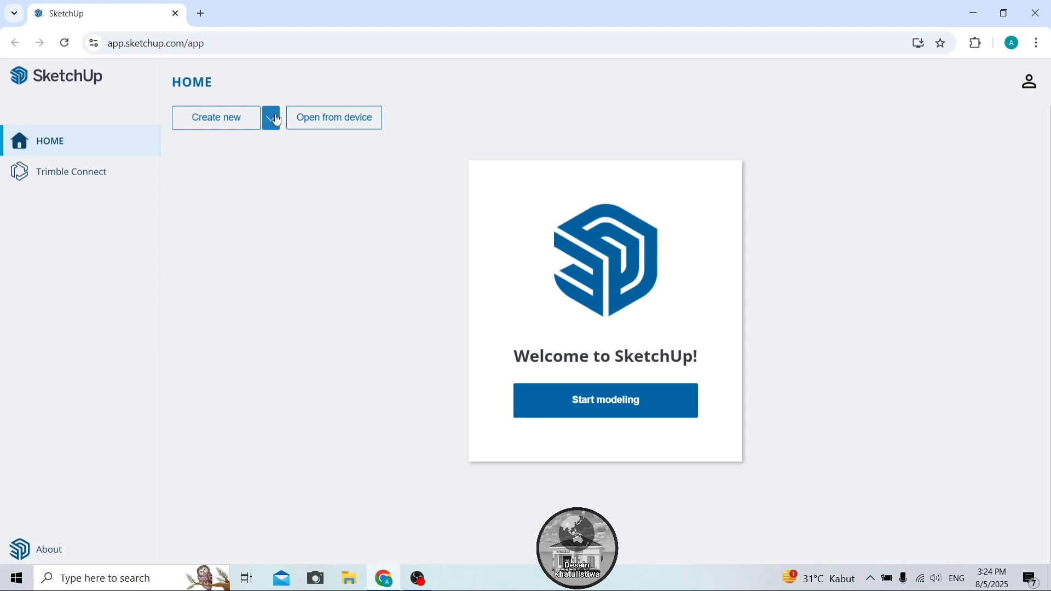
Create a new model with the Decimal - Centimeters template.
left_click(277, 120)
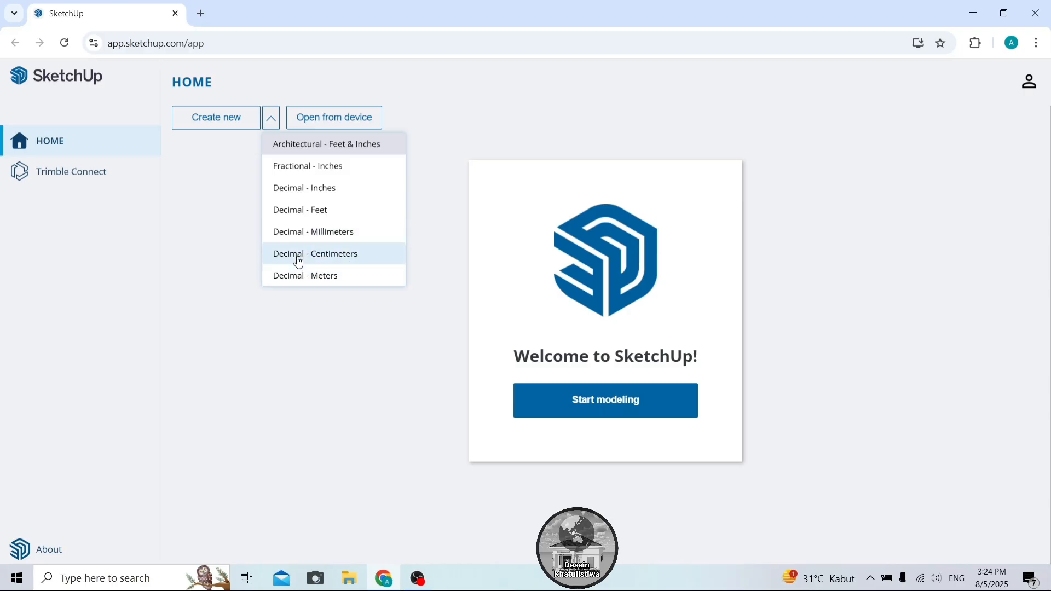
left_click(361, 261)
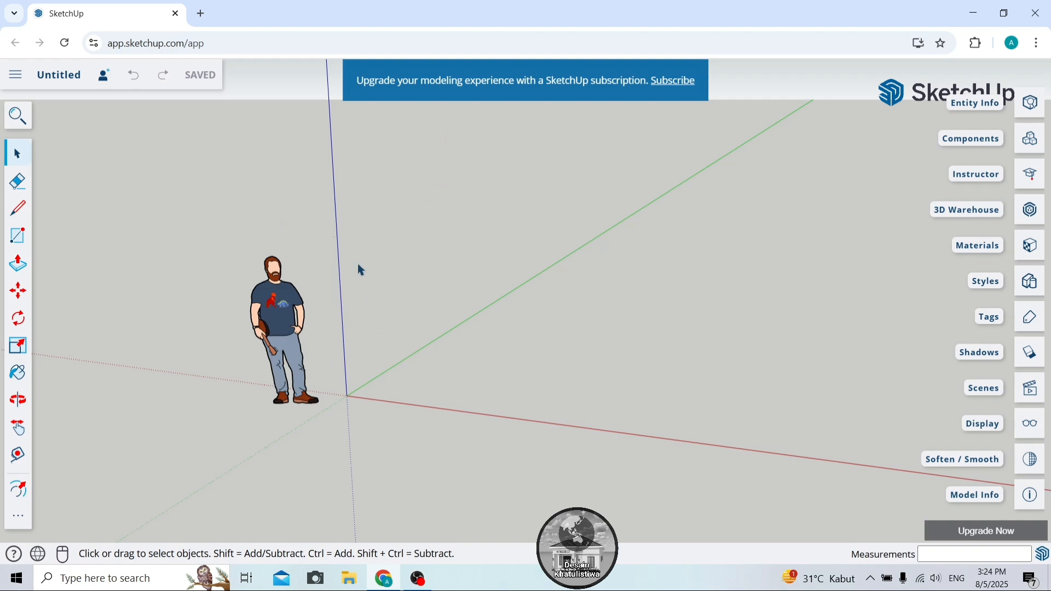
left_click(30, 401)
left_click_drag(251, 310, 372, 280)
scroll(541, 318, "up", 1)
scroll(540, 317, "down", 1)
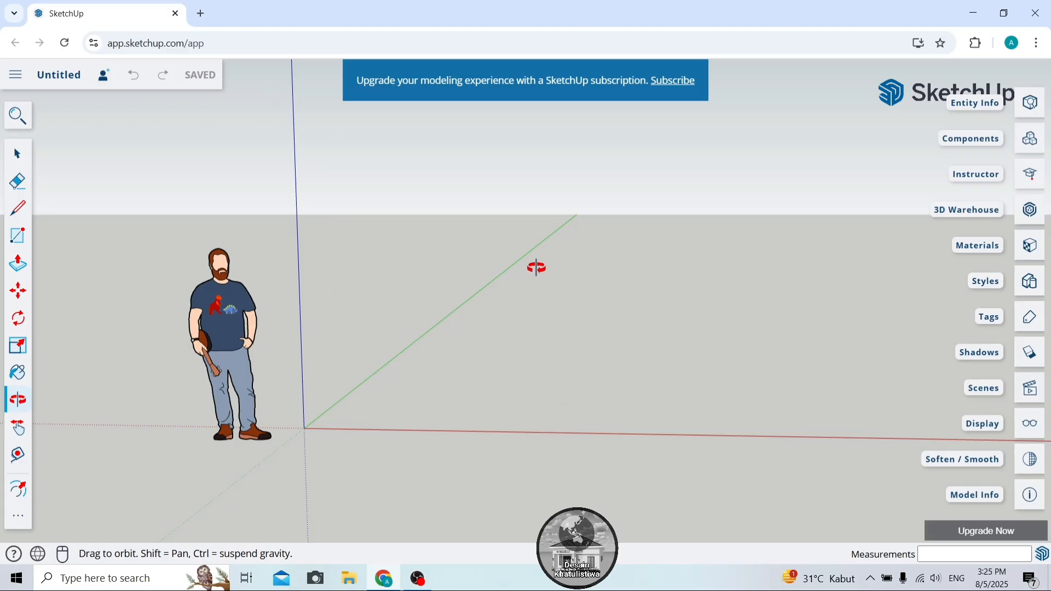
left_click_drag(476, 285, 469, 245)
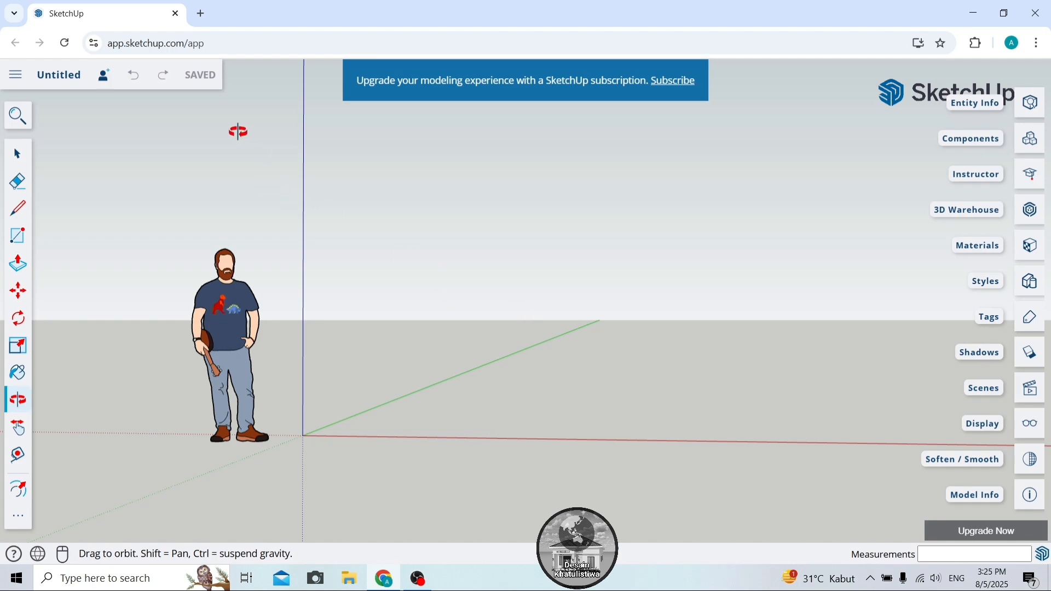
left_click(31, 158)
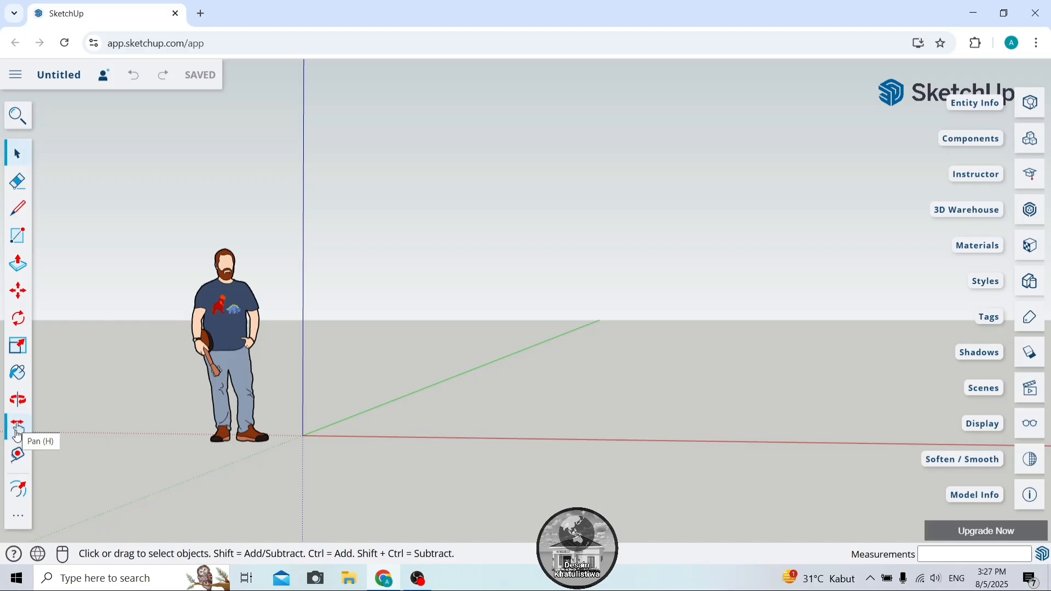
left_click(18, 455)
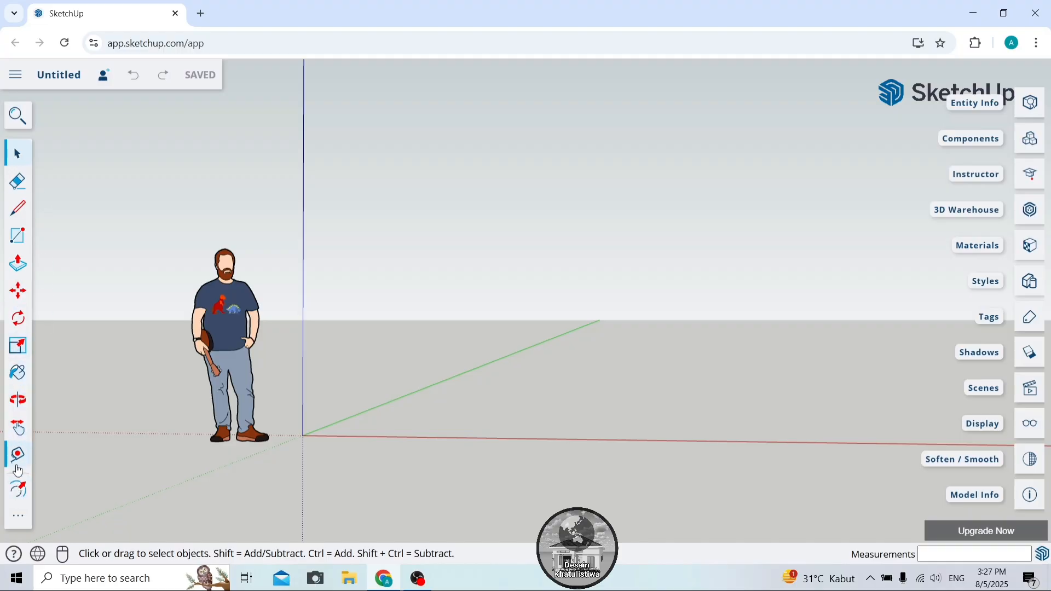
left_click(21, 518)
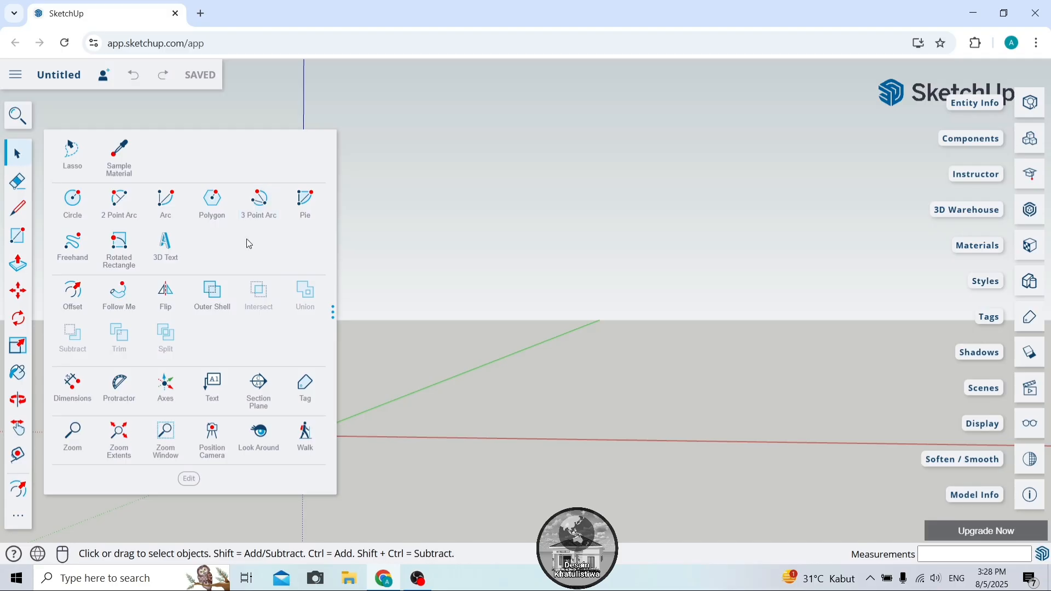
left_click(536, 280)
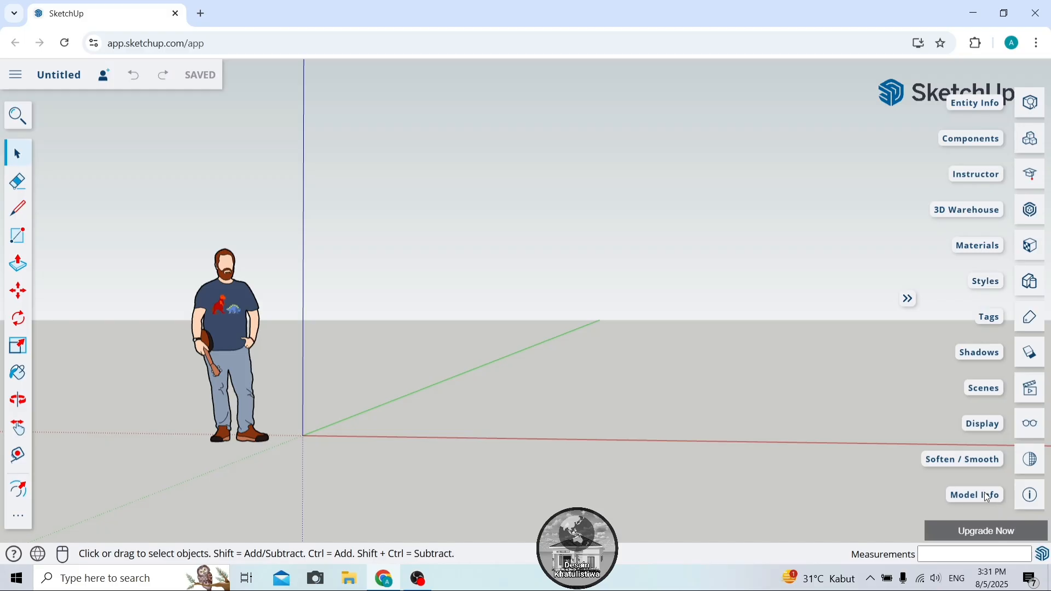
In the model's length unit settings, set the display precision to 0 cm and the length snapping to 1 cm.
left_click(1032, 500)
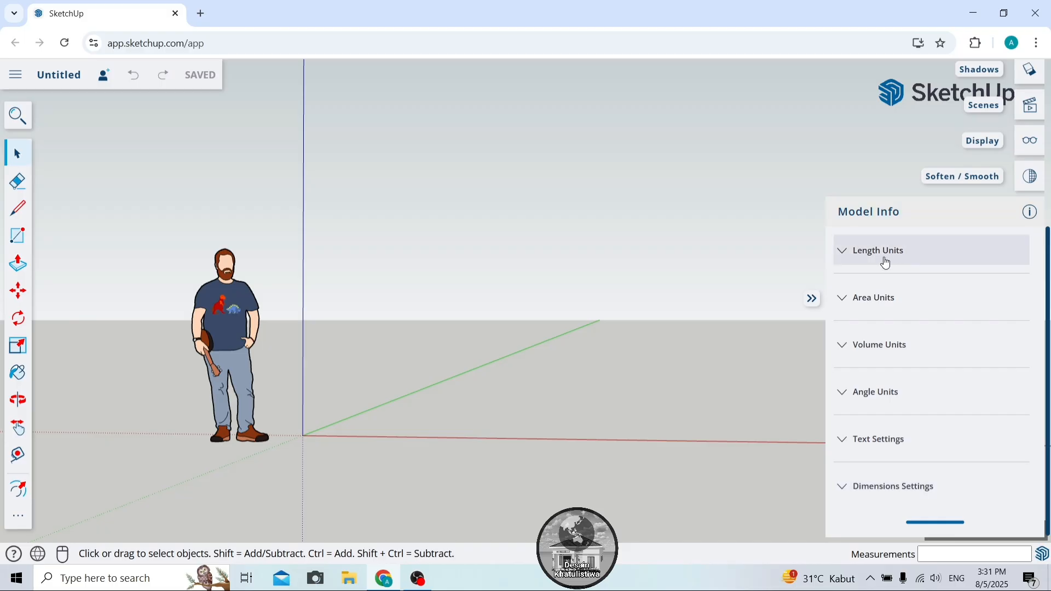
left_click(922, 258)
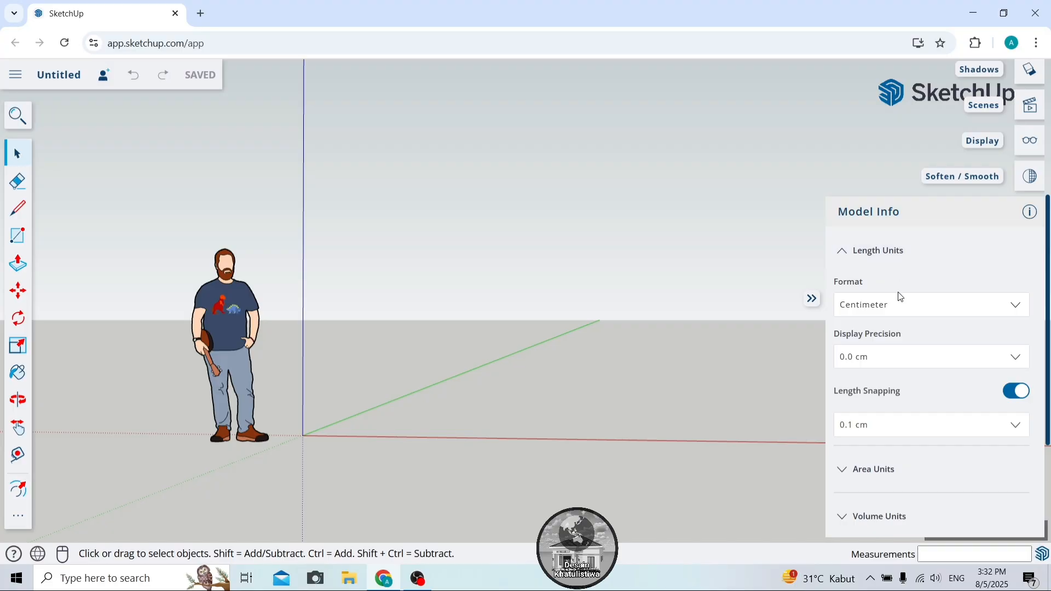
left_click(908, 309)
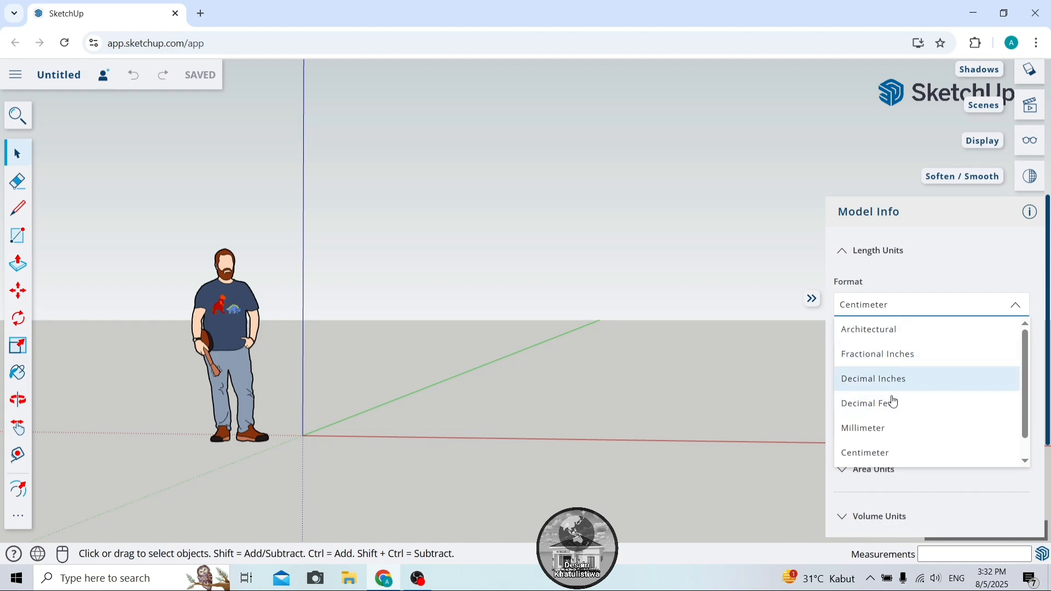
scroll(892, 433, "down", 1)
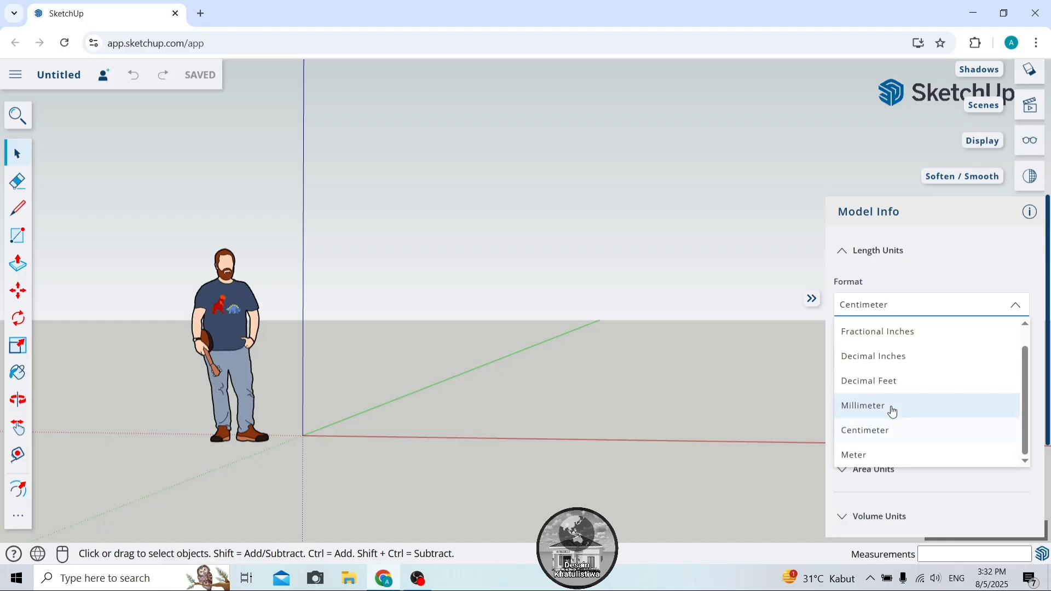
scroll(892, 440, "up", 1)
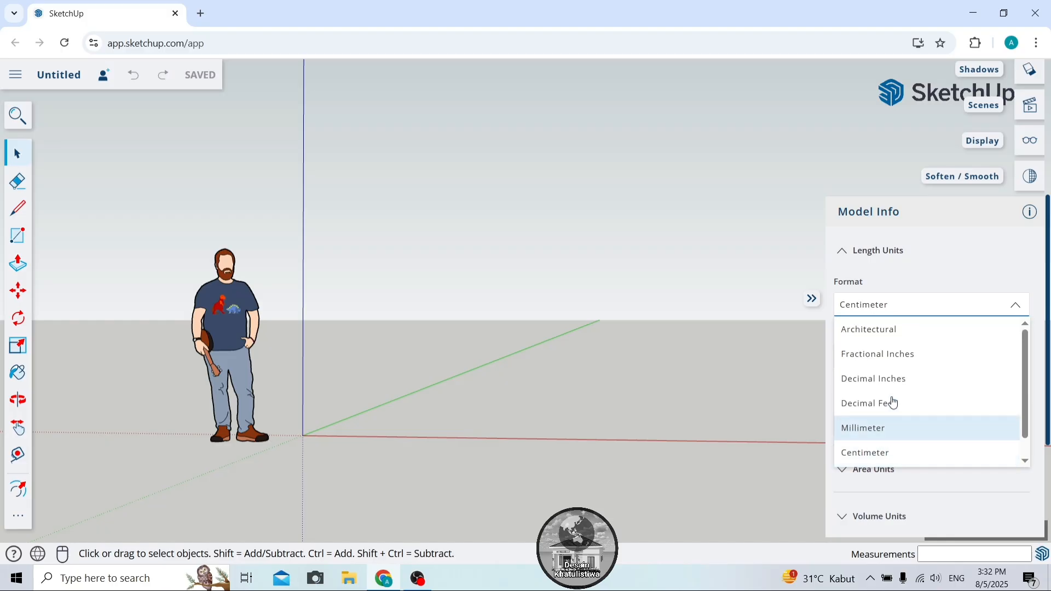
left_click(928, 310)
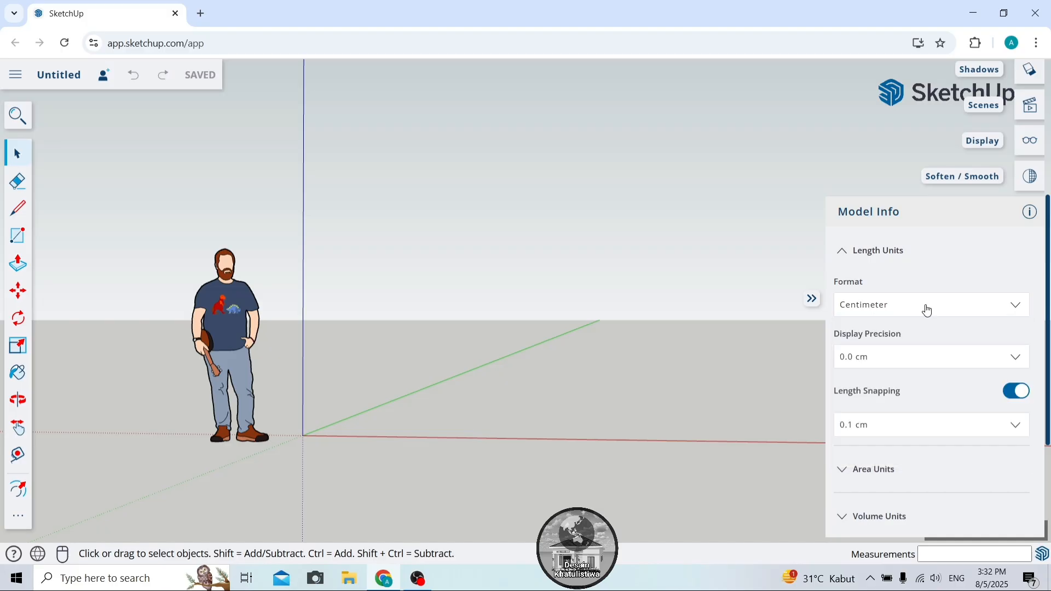
left_click(900, 365)
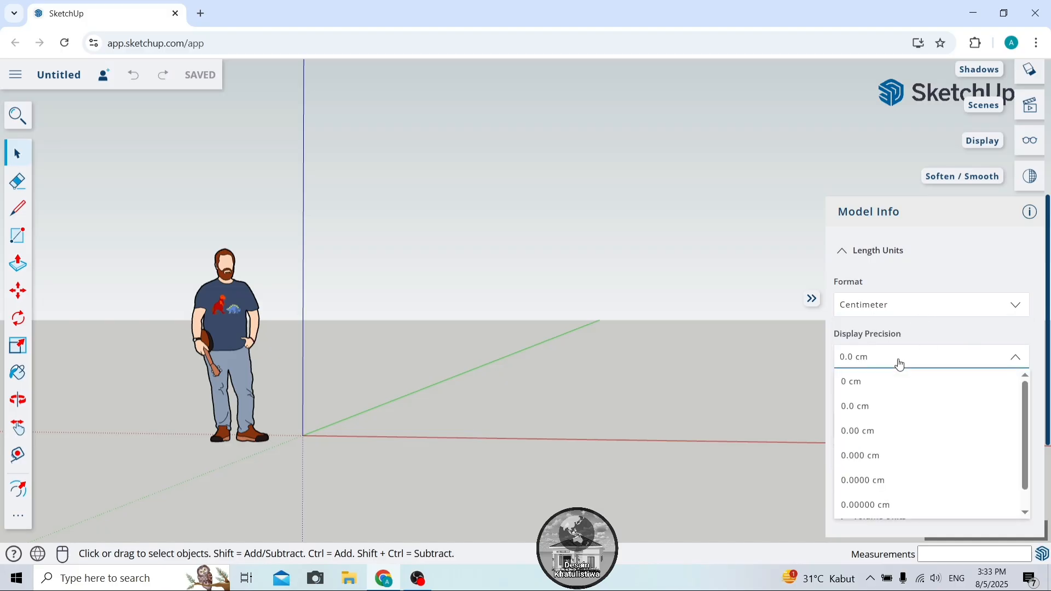
left_click(878, 383)
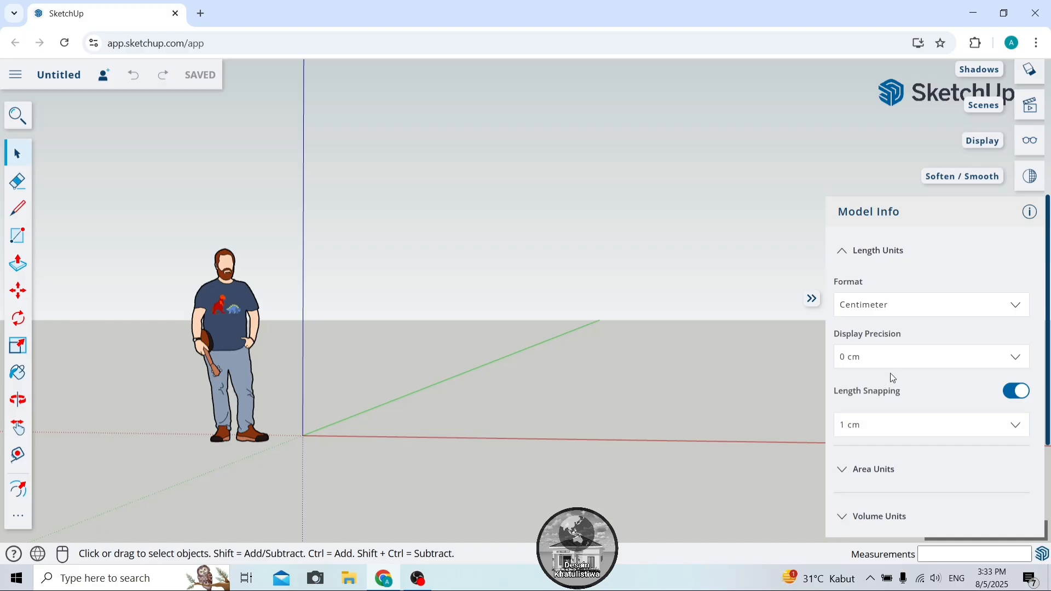
left_click(911, 427)
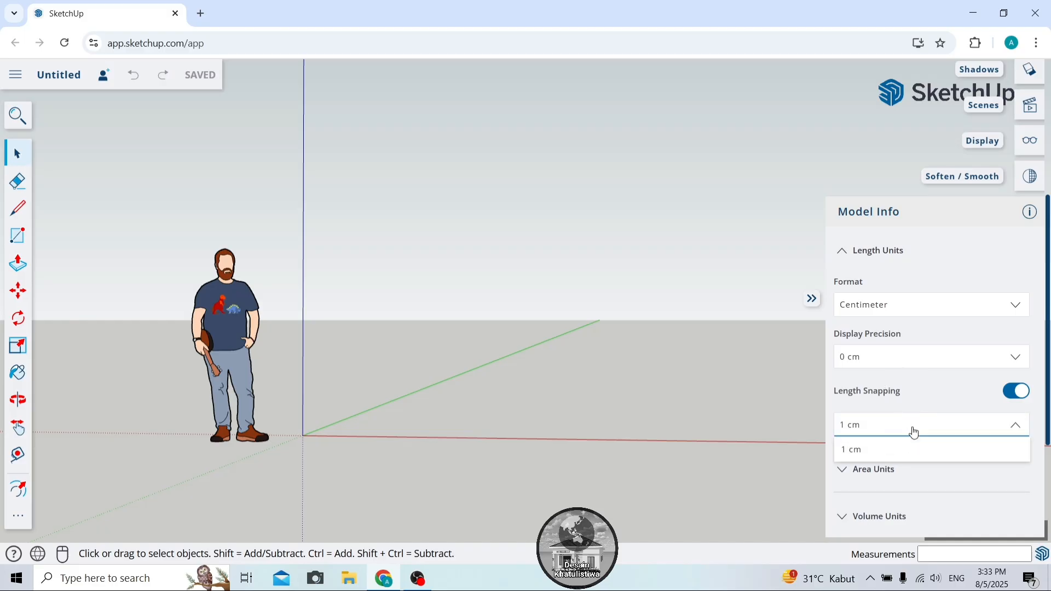
left_click(930, 450)
scroll(925, 422, "down", 1)
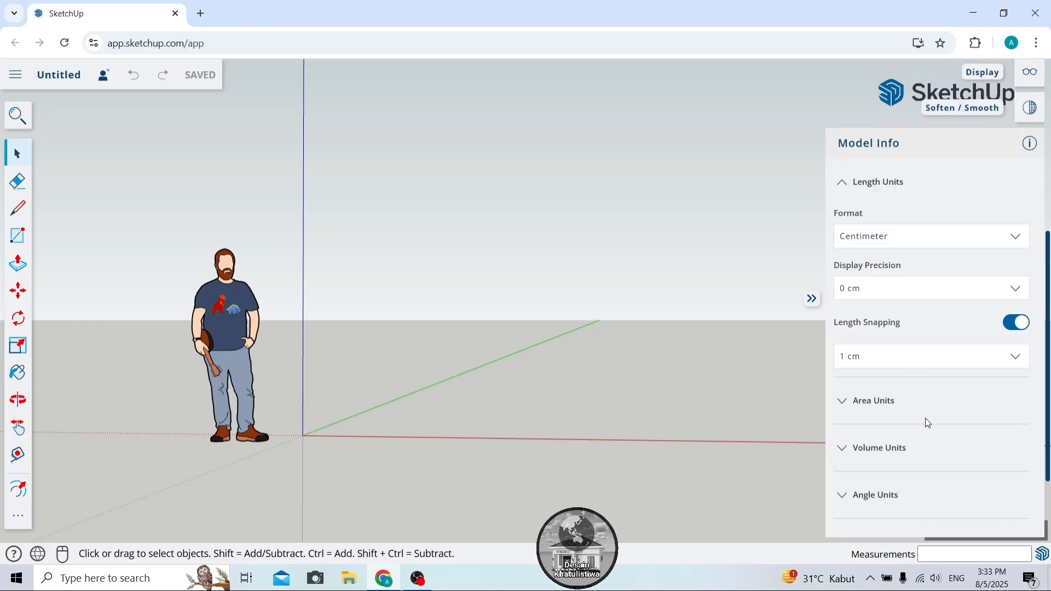
left_click(846, 183)
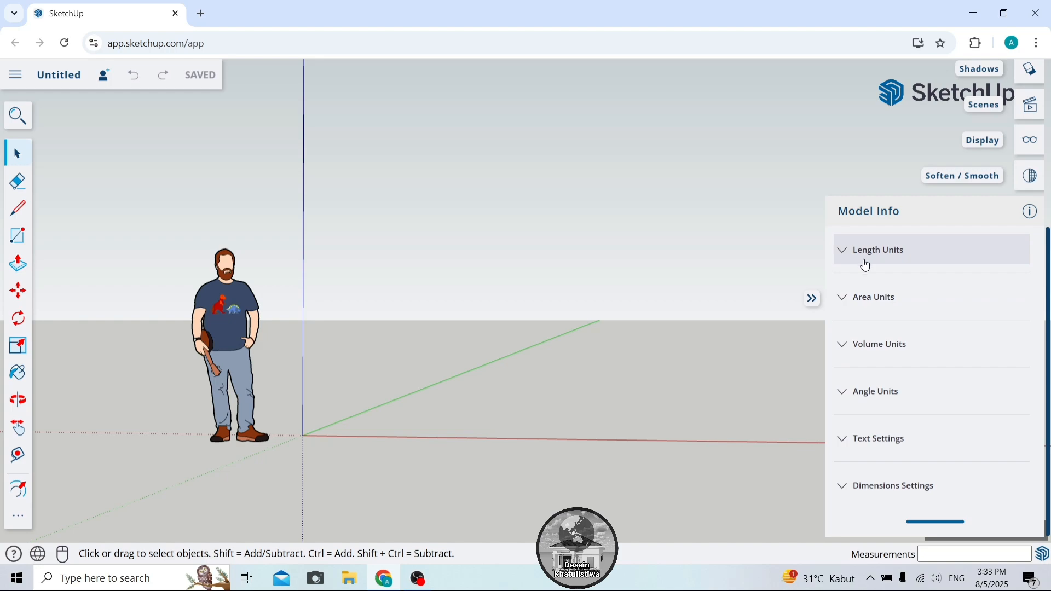
Set the model's area units to Square Centimeter with a display precision of 0 cm².
left_click(867, 298)
scroll(870, 307, "down", 1)
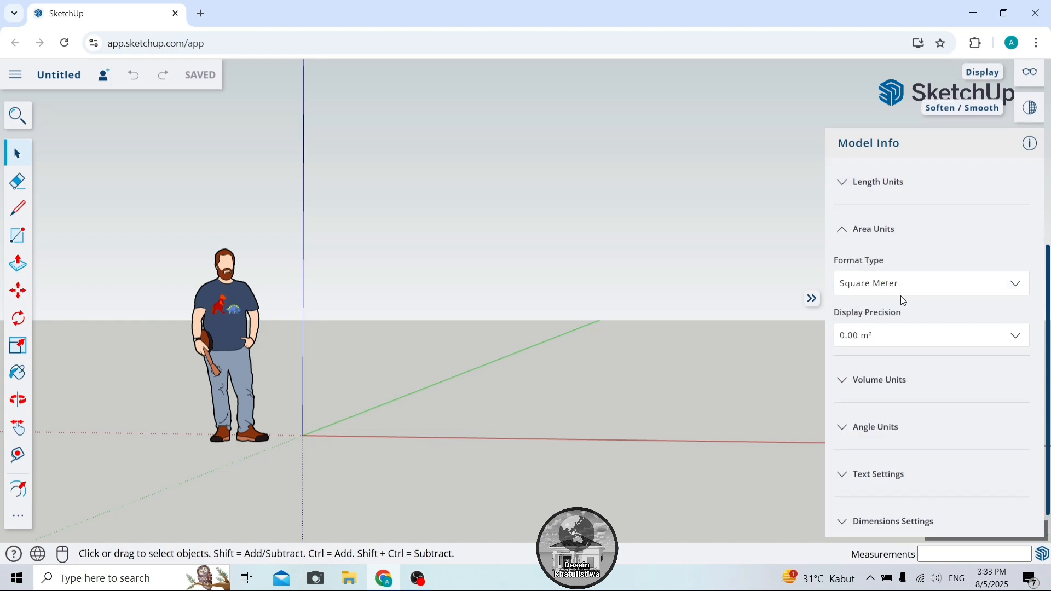
left_click(914, 283)
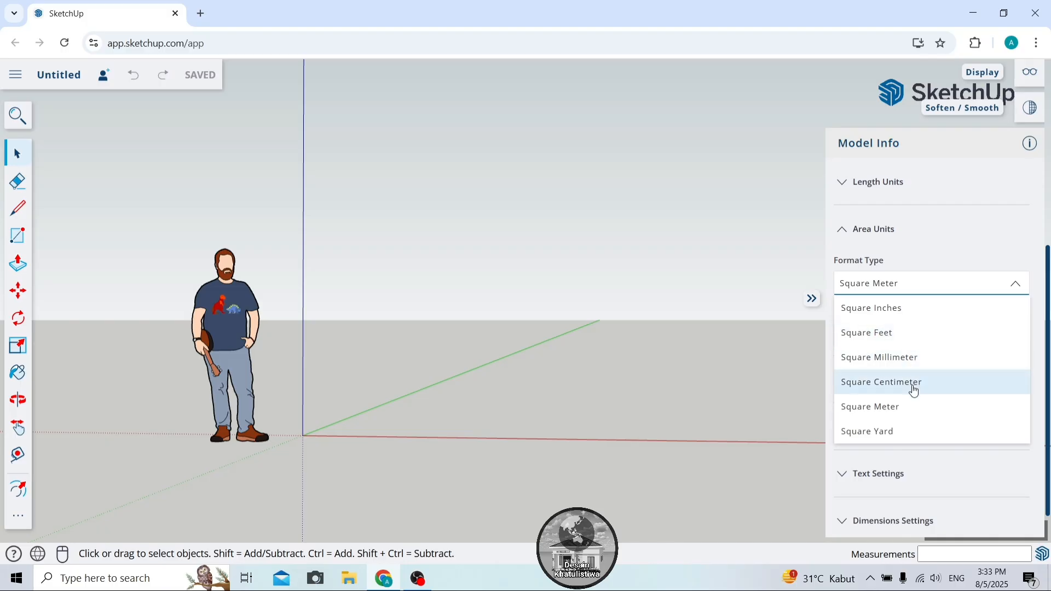
left_click(894, 384)
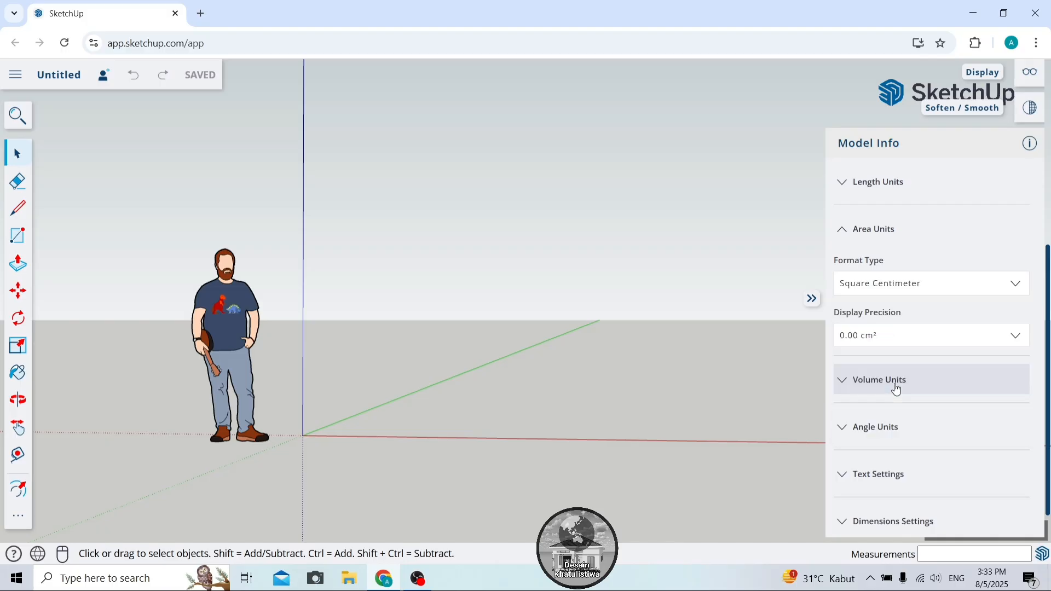
left_click(891, 339)
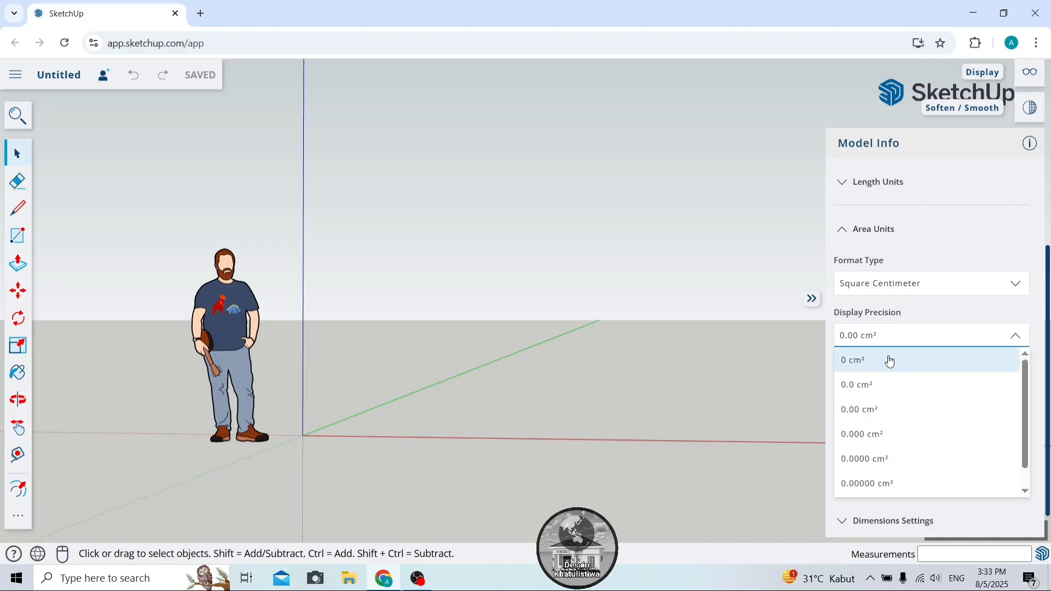
left_click(890, 362)
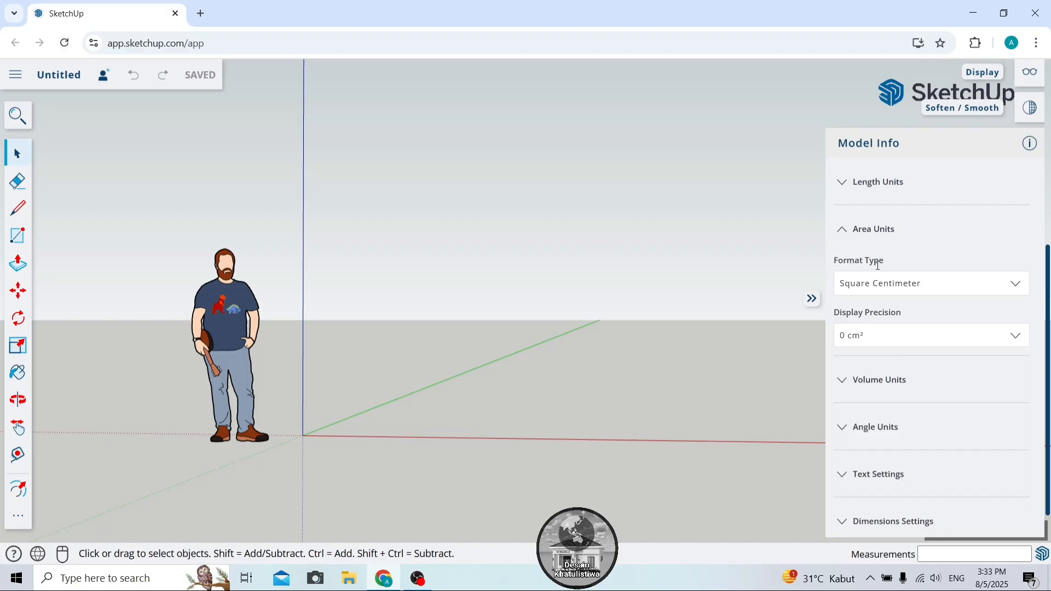
left_click(870, 229)
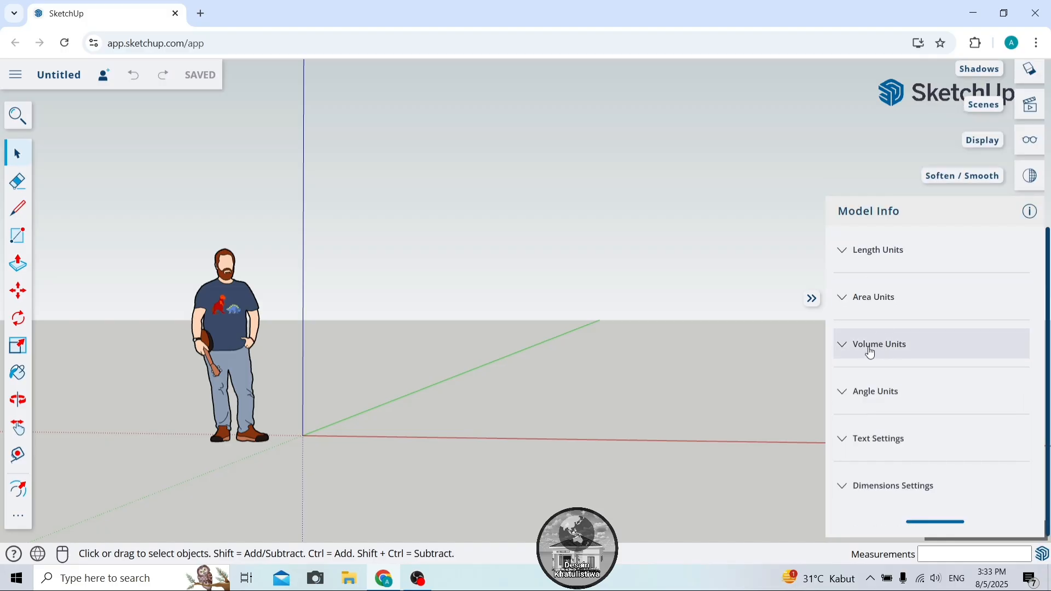
Set the model's volume units to Cubic Centimeter with a display precision of 0 cm³, and close the model settings.
left_click(901, 350)
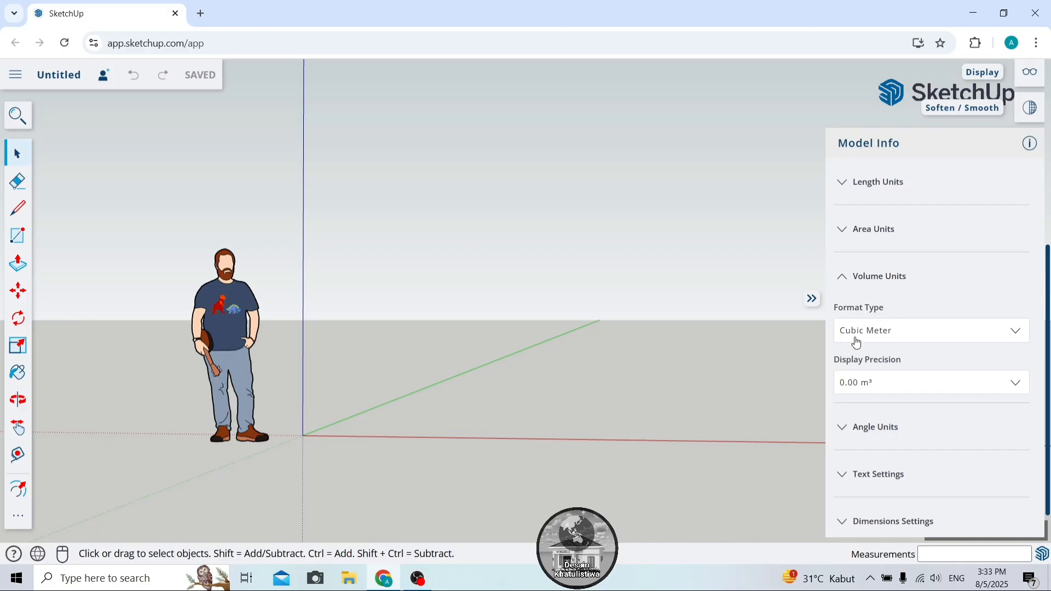
left_click(894, 339)
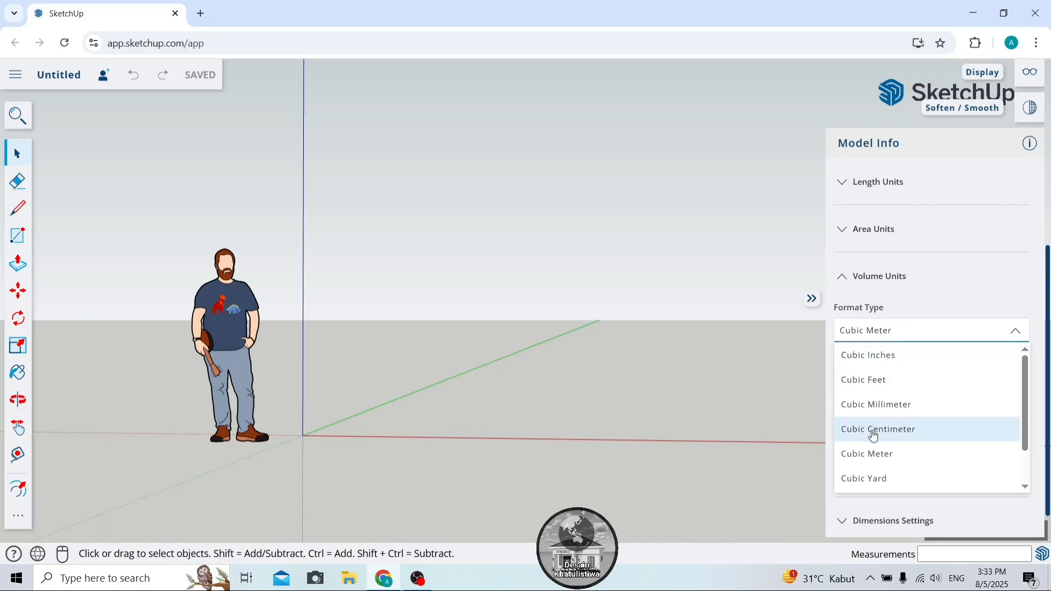
left_click(901, 433)
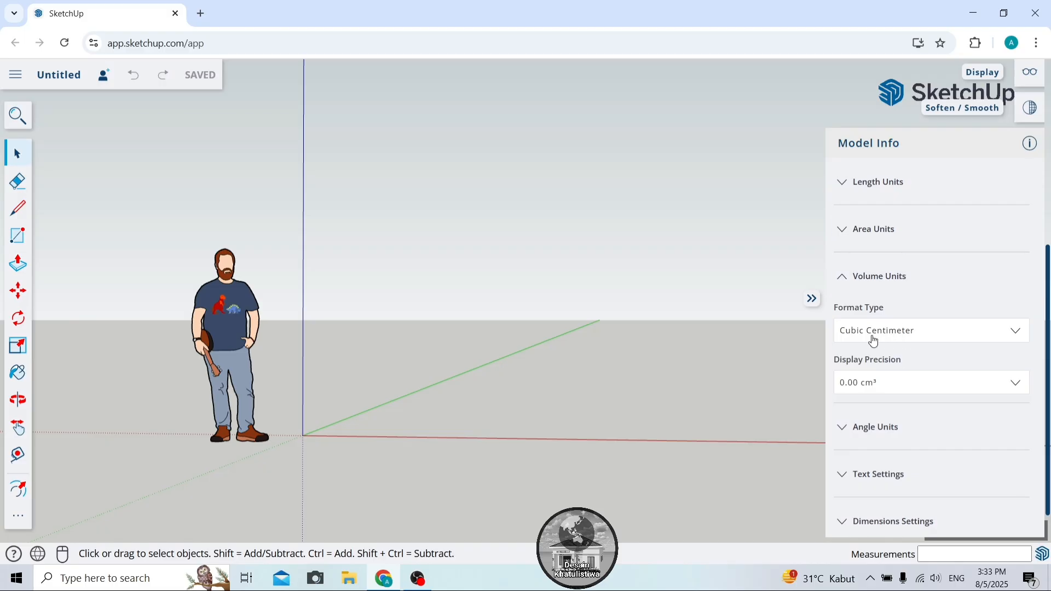
left_click(886, 392)
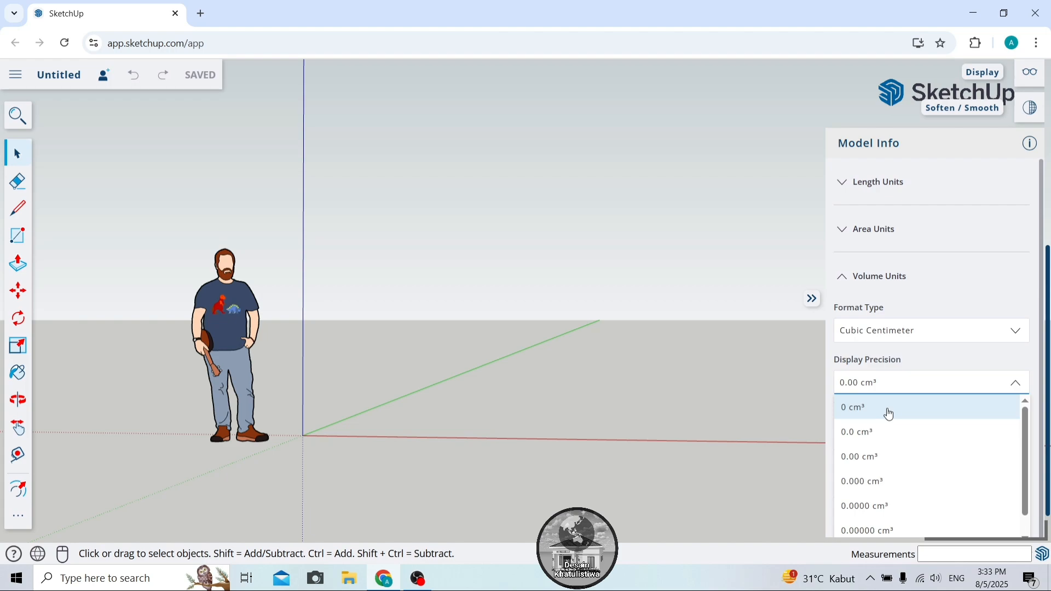
left_click(889, 411)
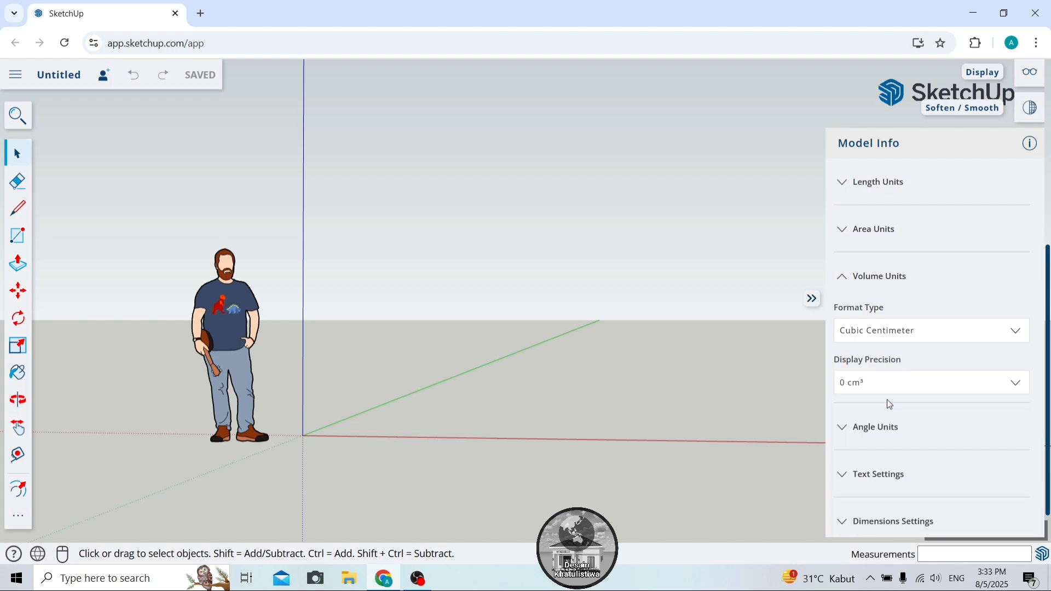
left_click(875, 284)
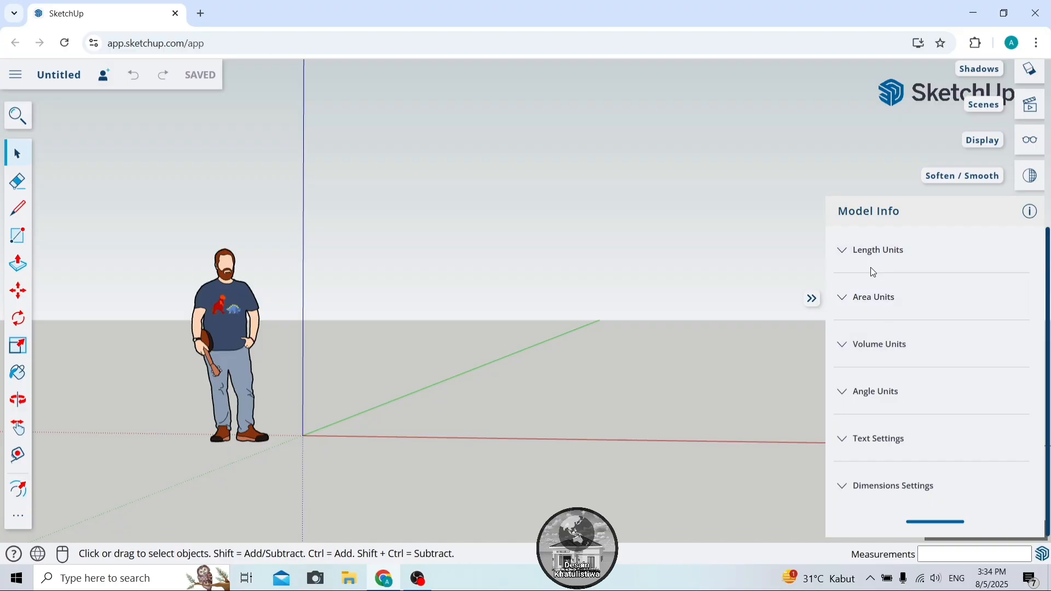
left_click(812, 298)
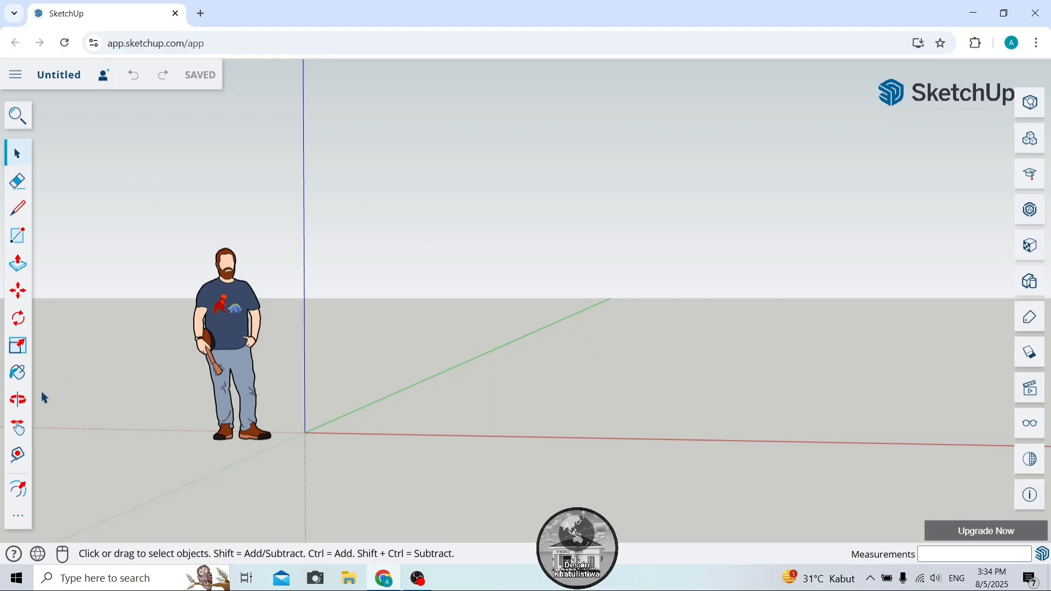
Draw a 500 by 700 cm rectangle on the ground plane, away from the axes and the scale figure.
left_click(18, 399)
left_click_drag(57, 383, 288, 404)
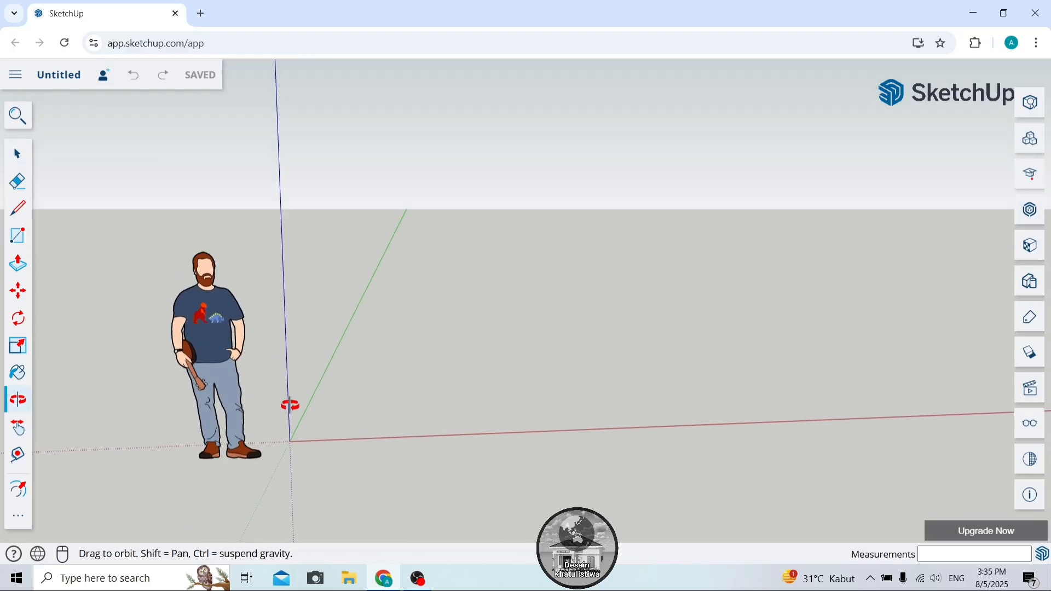
left_click(17, 256)
left_click(18, 235)
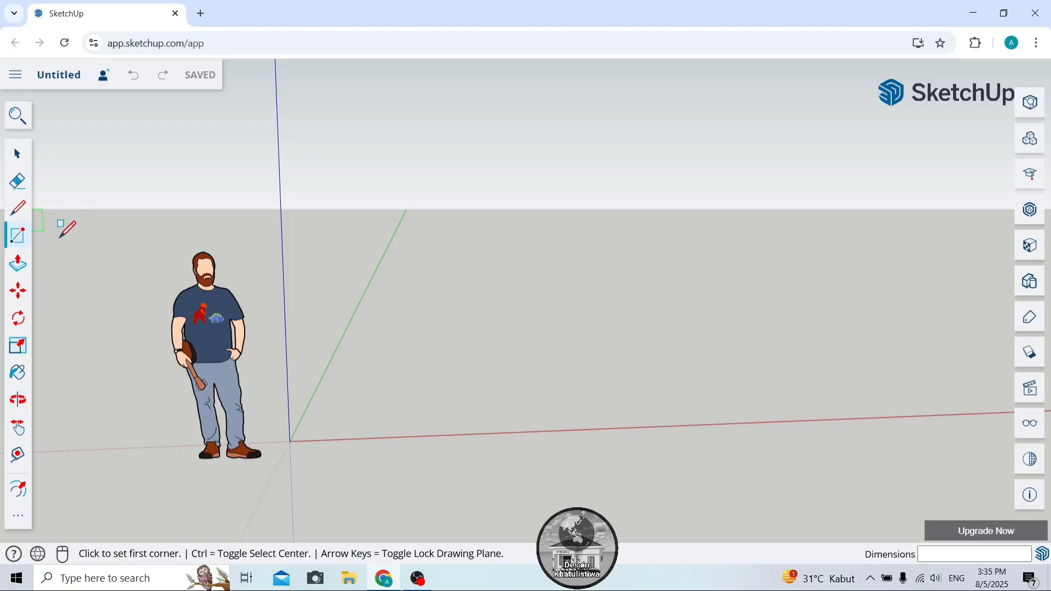
left_click(460, 303)
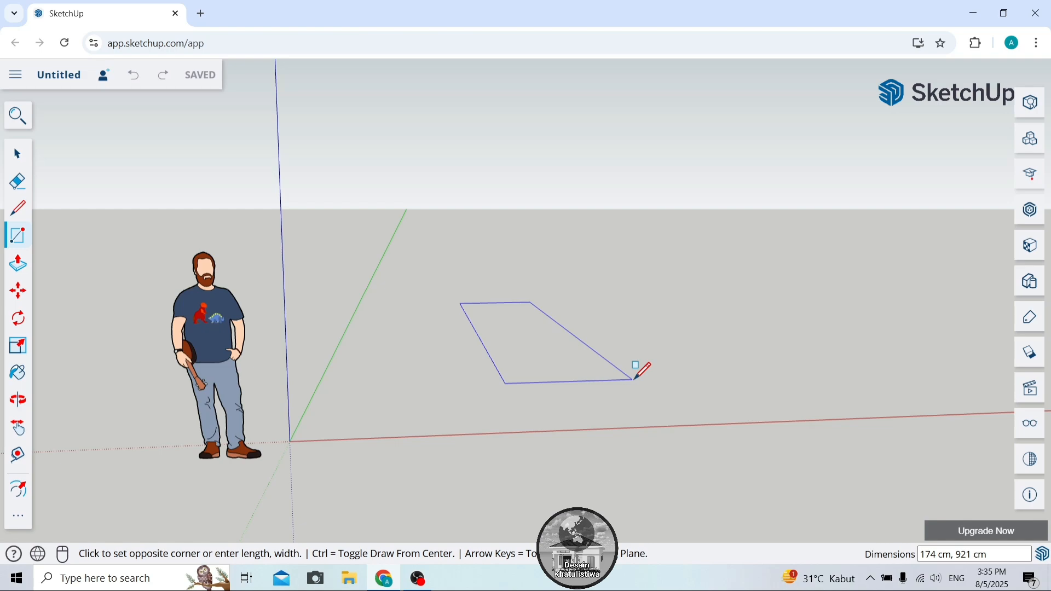
type("5")
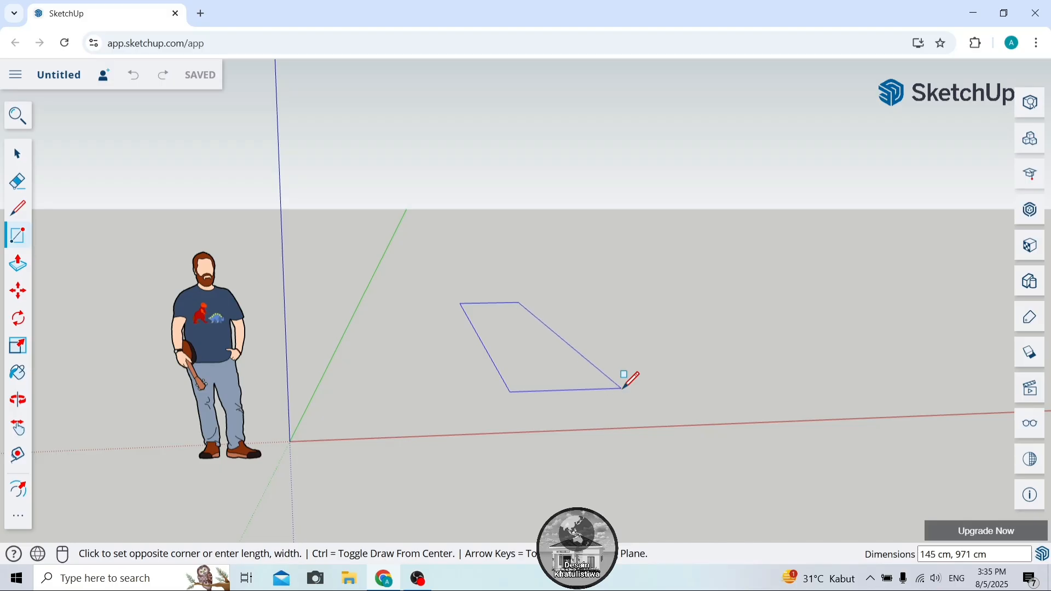
type("500,700")
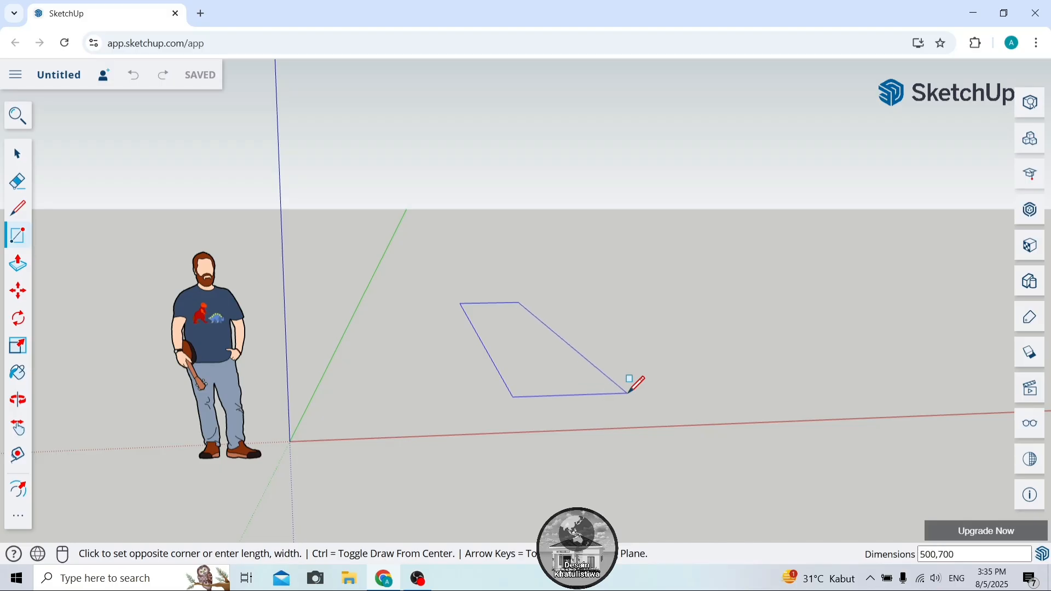
key("Return")
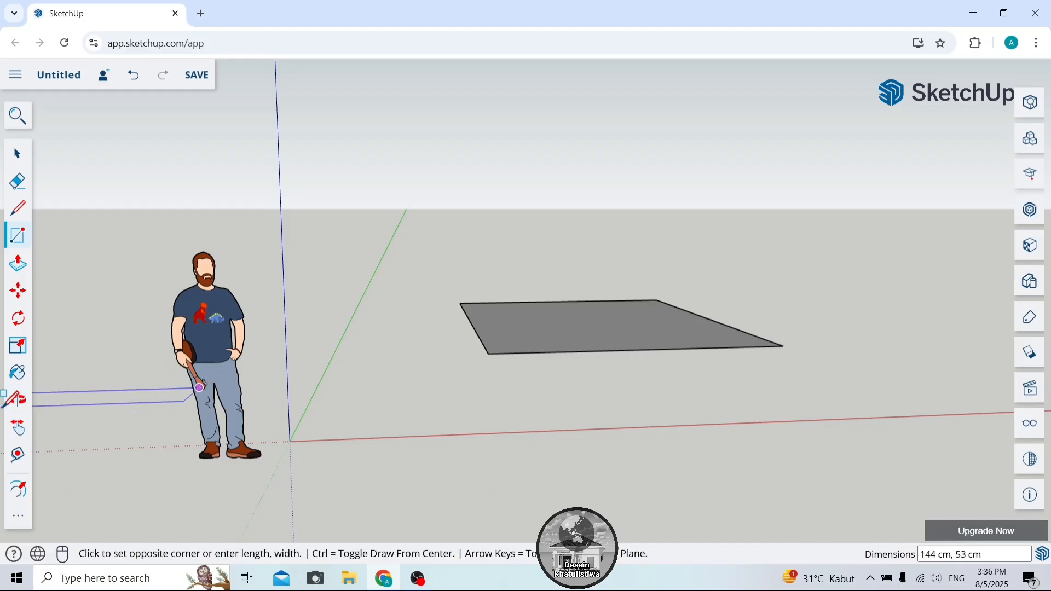
left_click(16, 403)
left_click_drag(672, 373, 563, 425)
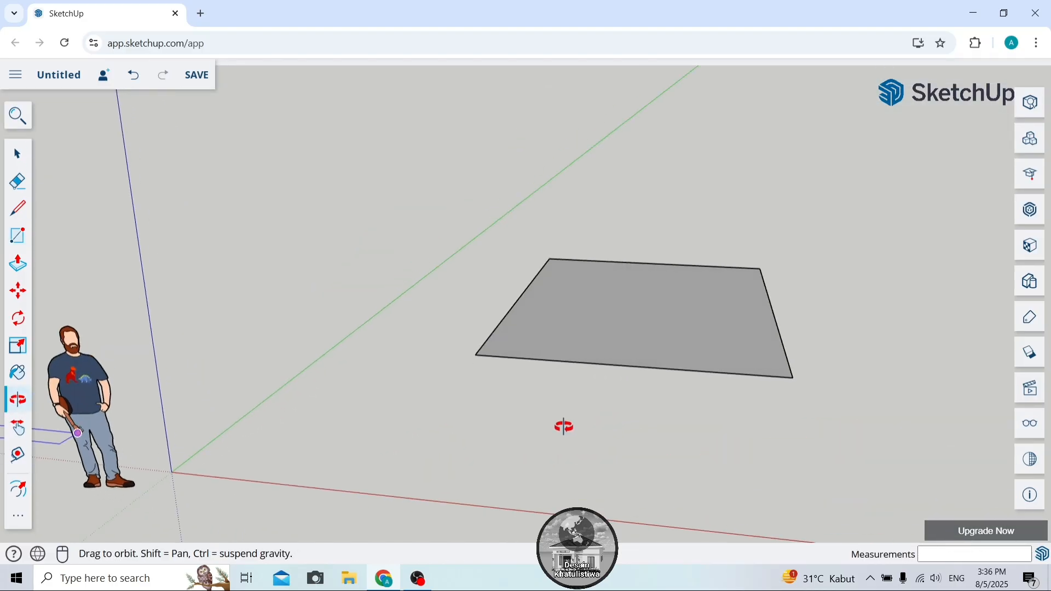
left_click(127, 81)
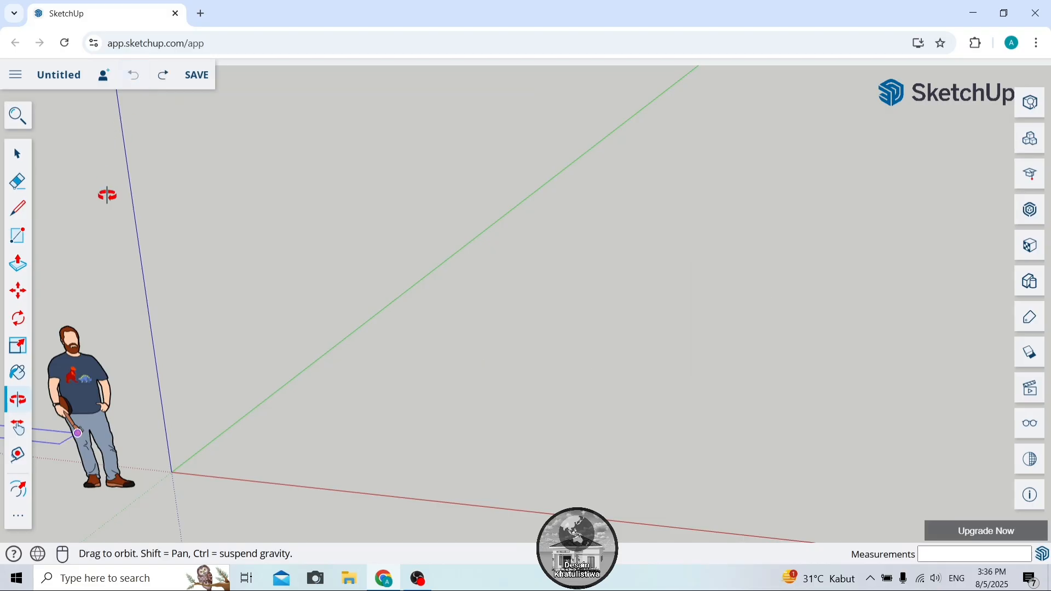
left_click(160, 79)
left_click(18, 181)
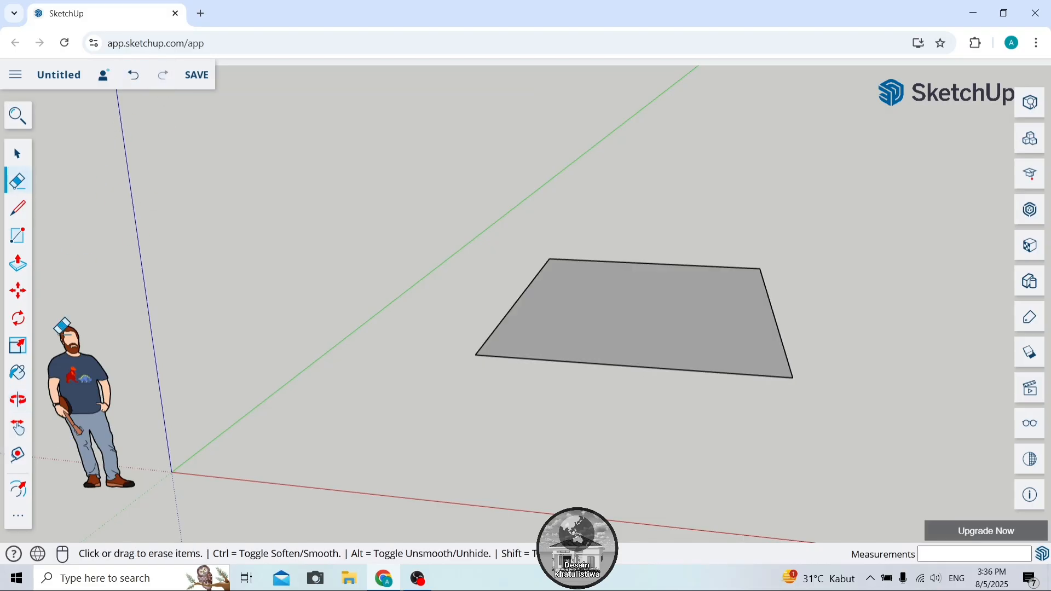
left_click(16, 155)
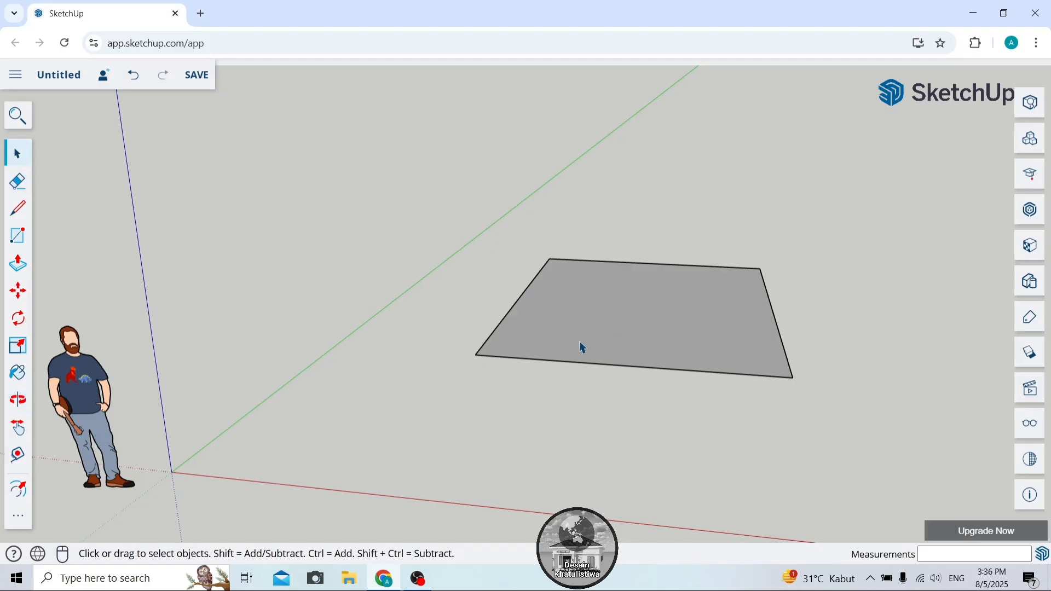
Draw a line between the midpoints of the rectangle's 500 cm edges, and another from its midpoint to the midpoint of the long edge nearest the green axis.
left_click(17, 400)
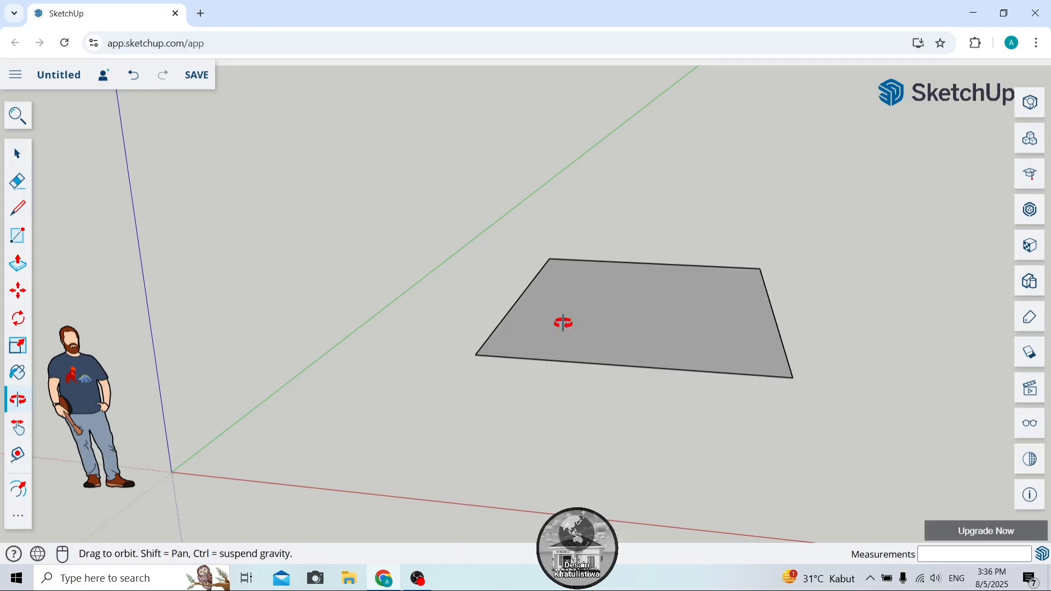
left_click_drag(738, 320, 782, 268)
scroll(782, 267, "up", 2)
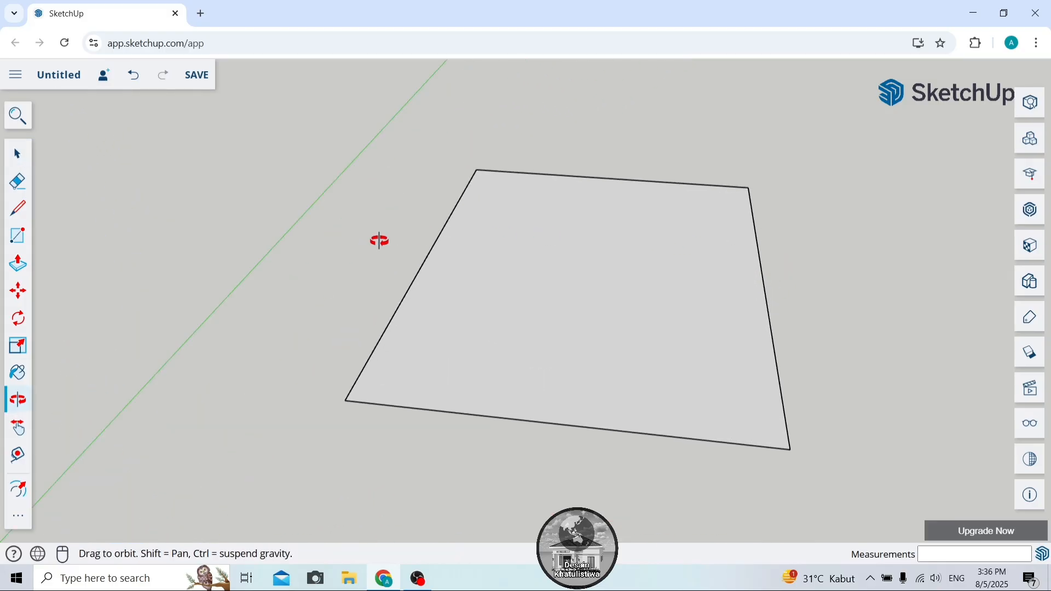
left_click(18, 211)
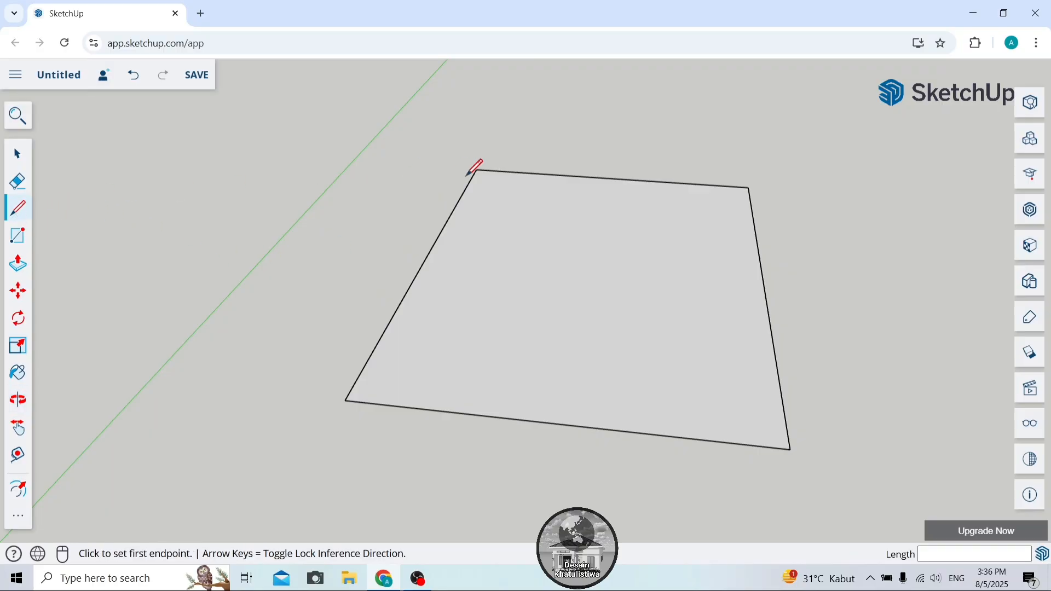
left_click(609, 178)
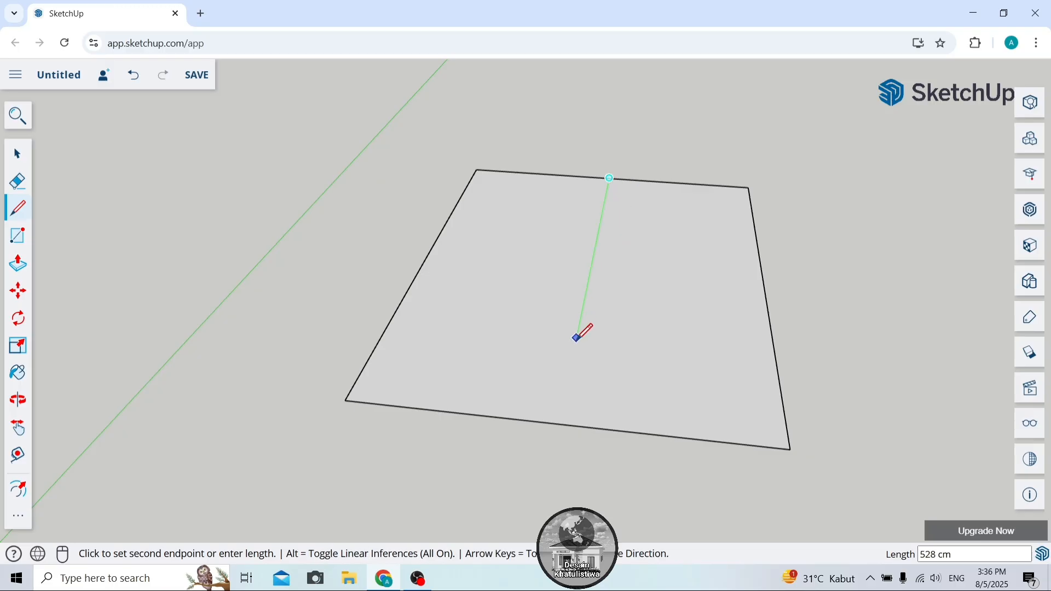
left_click(558, 423)
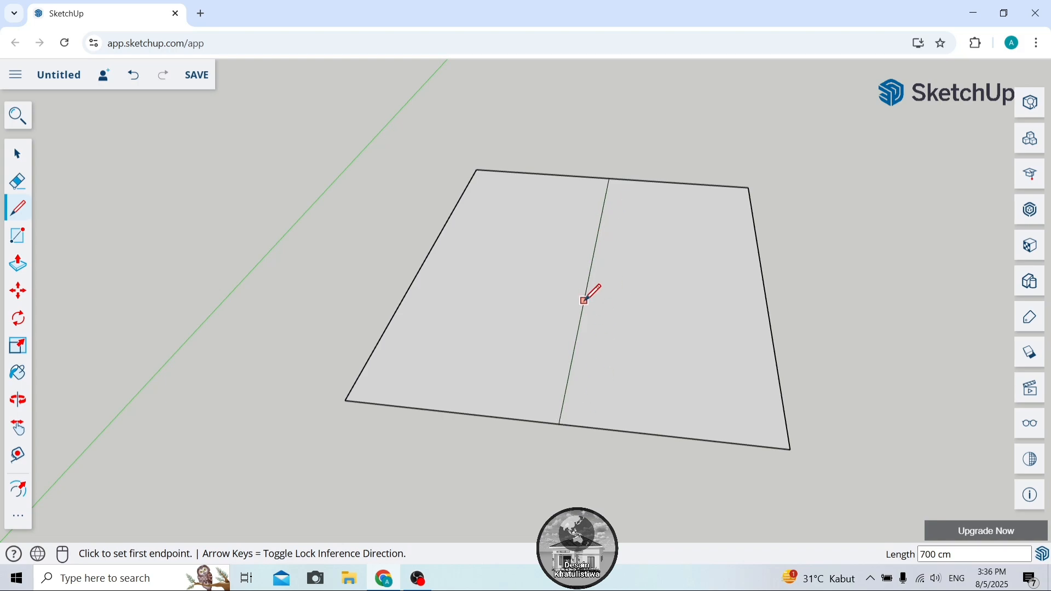
left_click(591, 271)
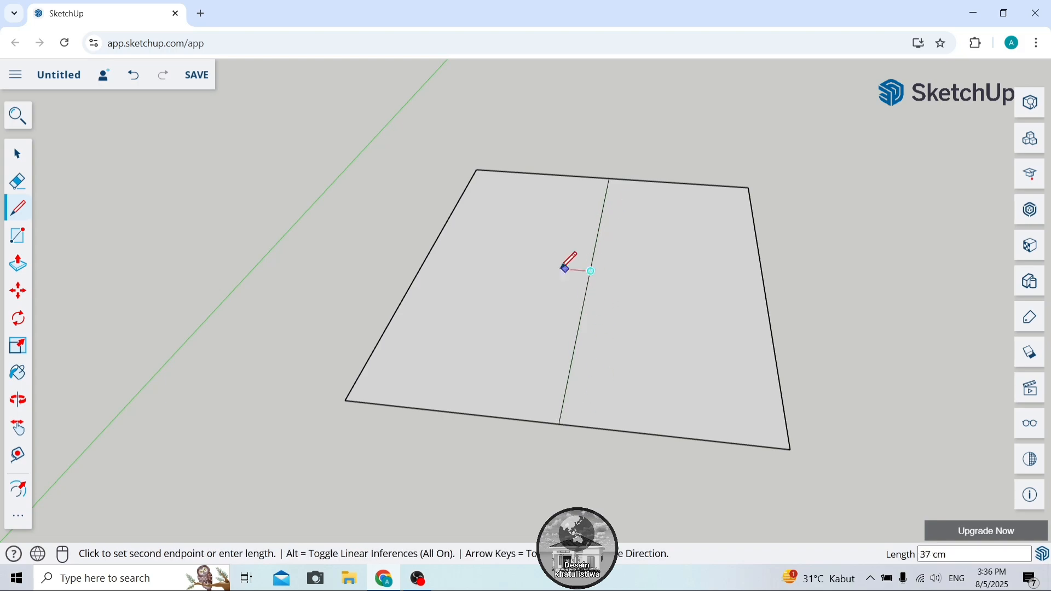
left_click(427, 258)
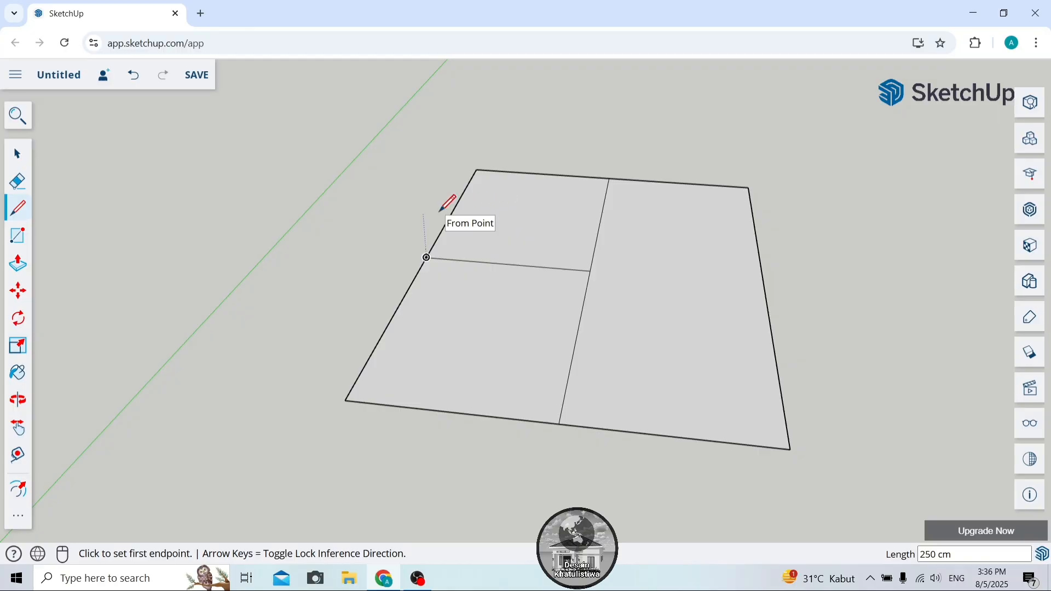
With Tape Measure, place a guide 15 cm inside the rectangle's long edge nearest the green axis.
left_click(18, 455)
scroll(470, 180, "up", 1)
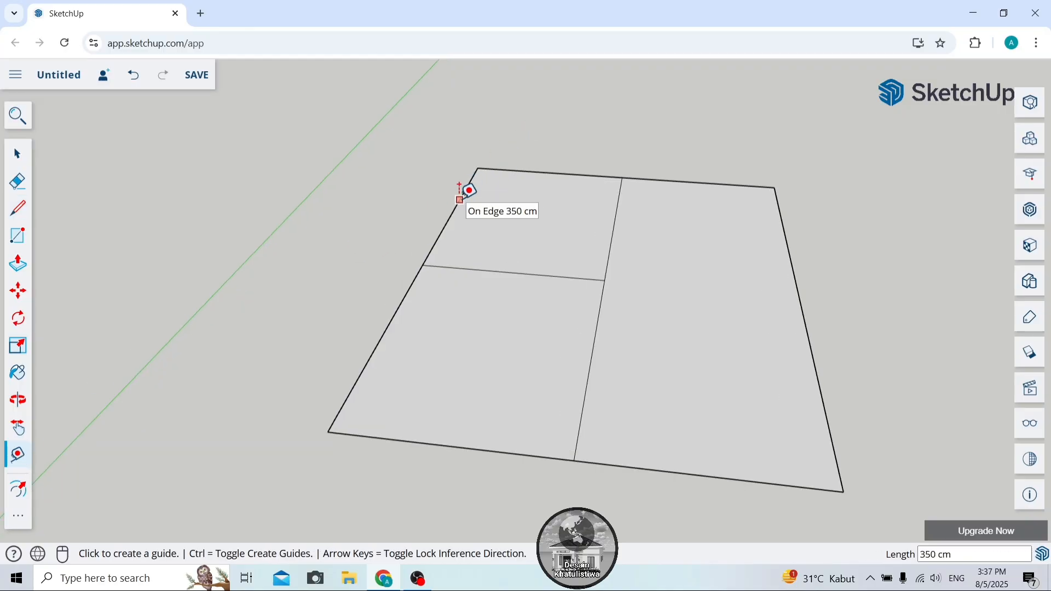
left_click(460, 200)
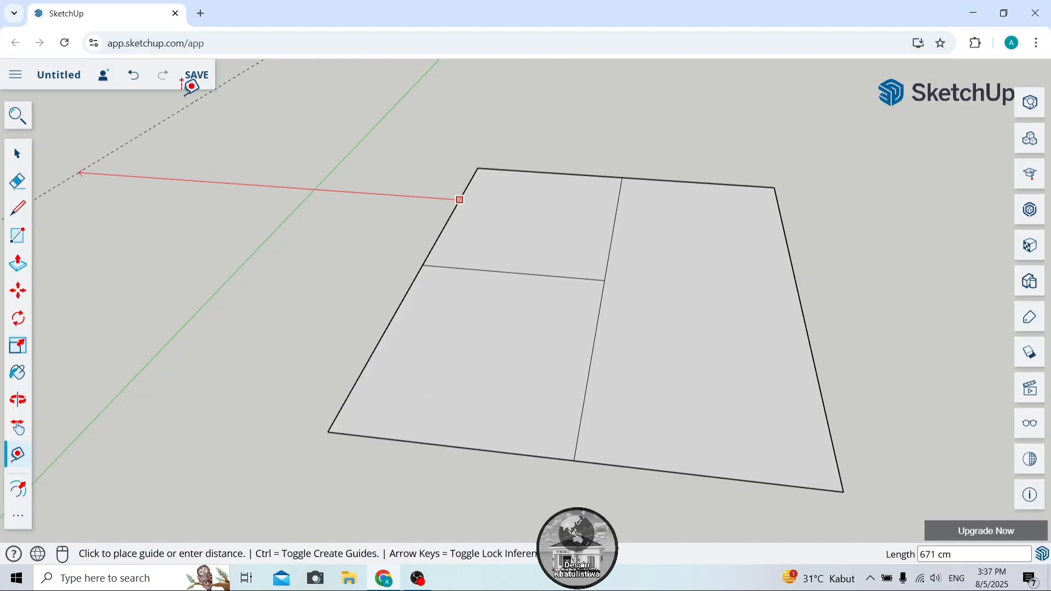
left_click(133, 76)
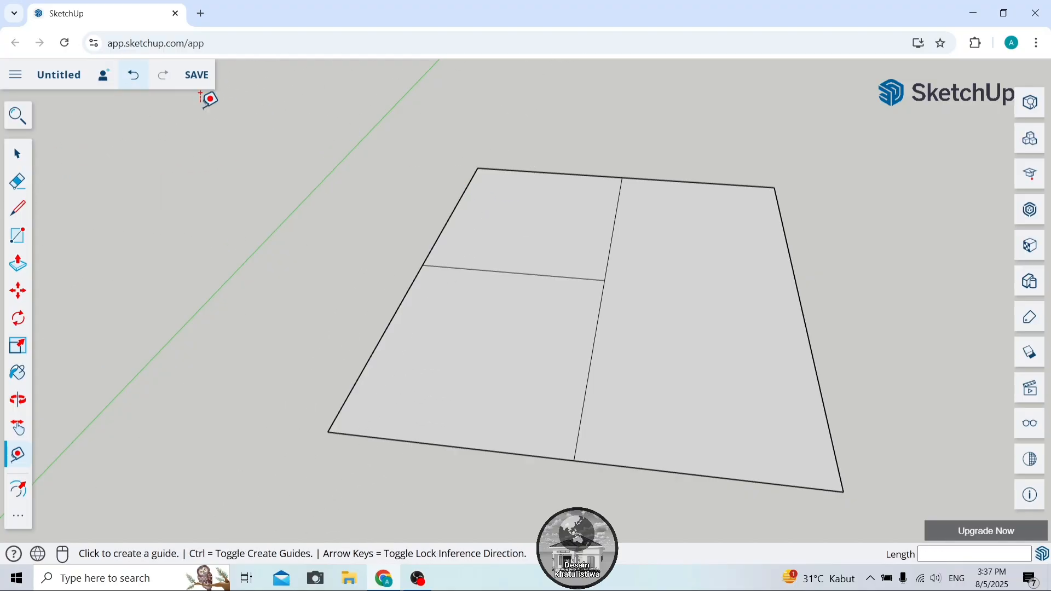
left_click(446, 225)
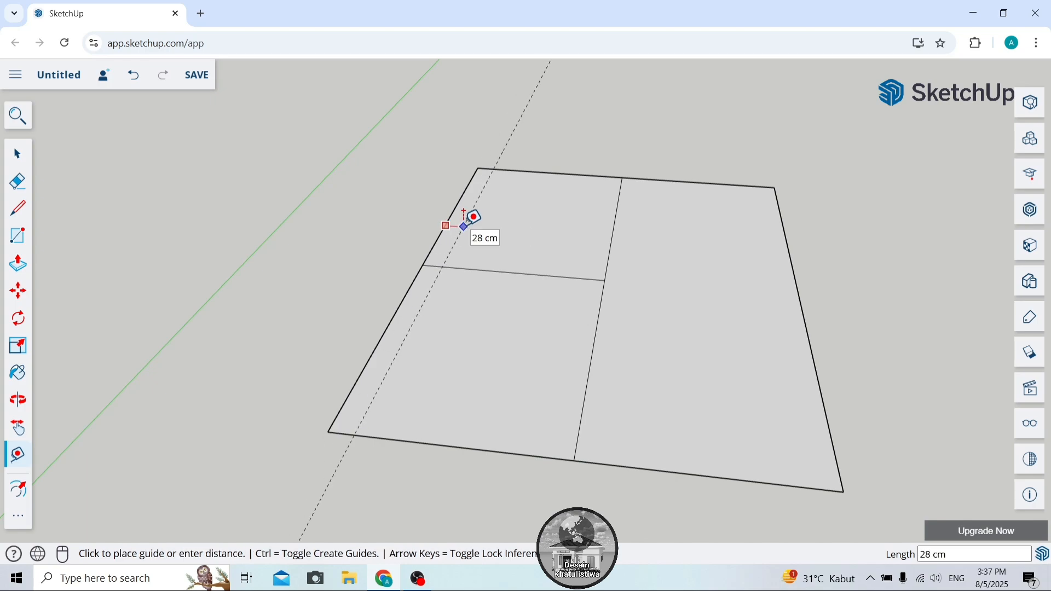
type("15")
key("Return")
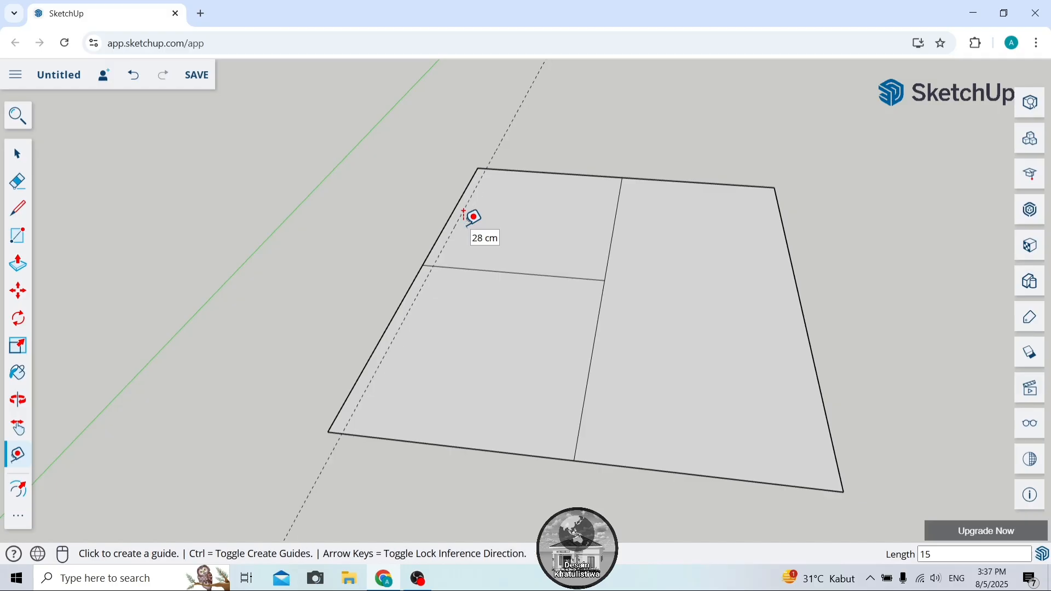
Place parallel guides 15 cm inside the rectangle's other three outer edges.
left_click(573, 175)
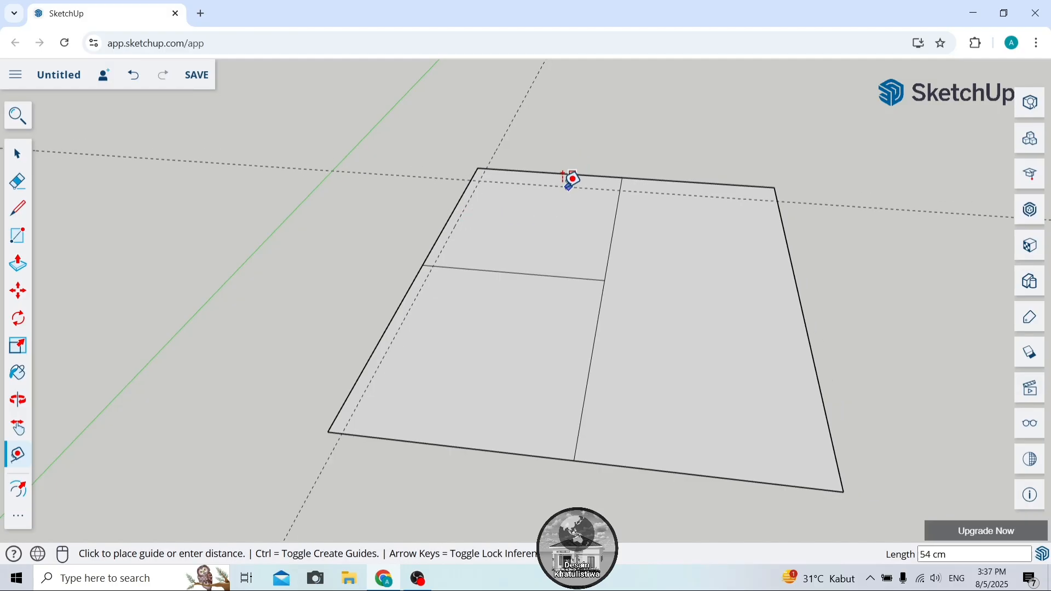
type("15")
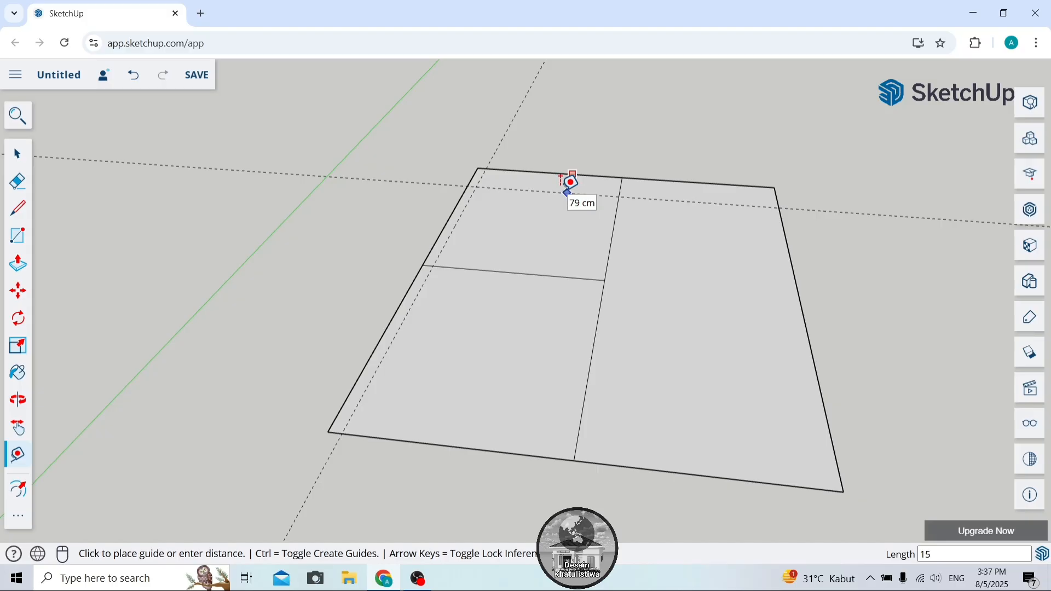
key("Return")
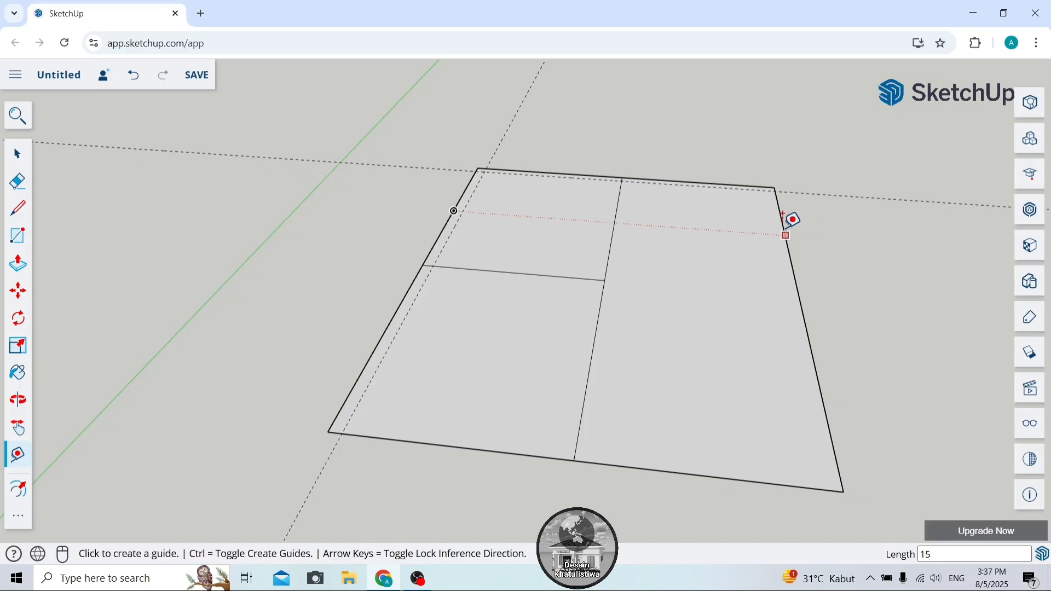
left_click(787, 244)
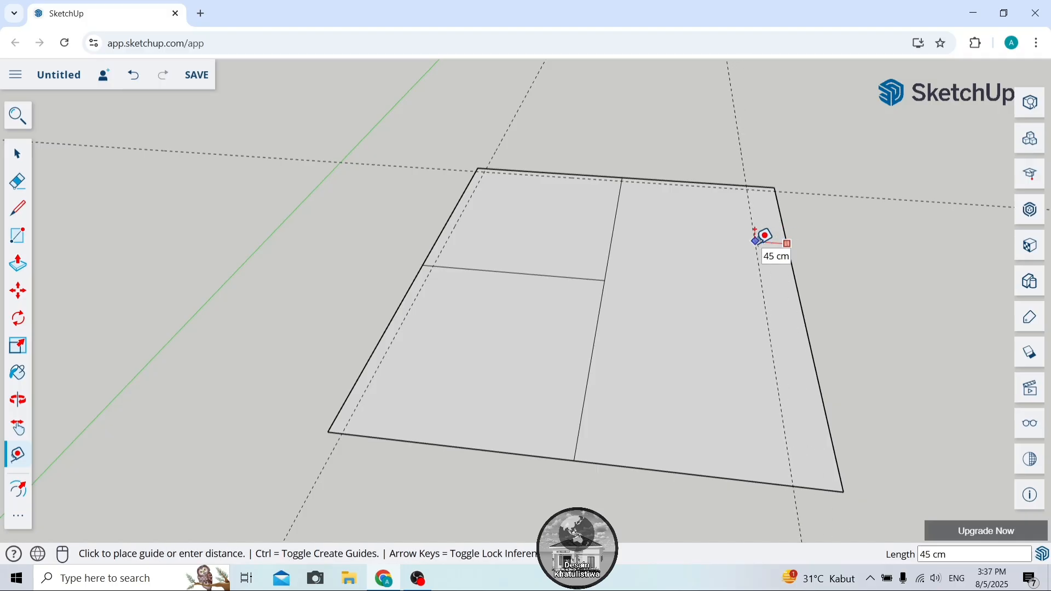
type("15")
key("Return")
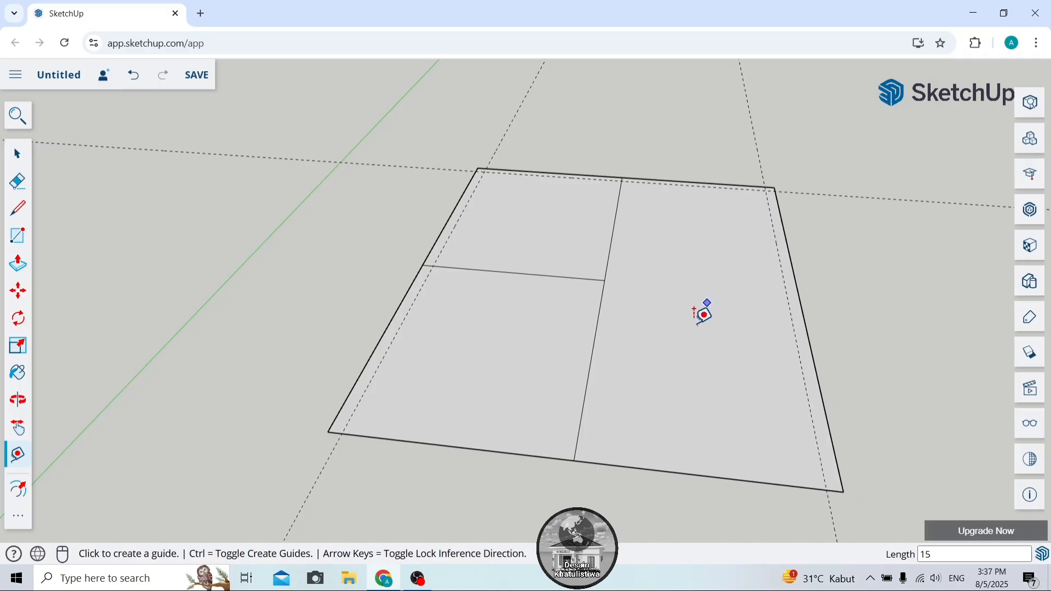
left_click(633, 467)
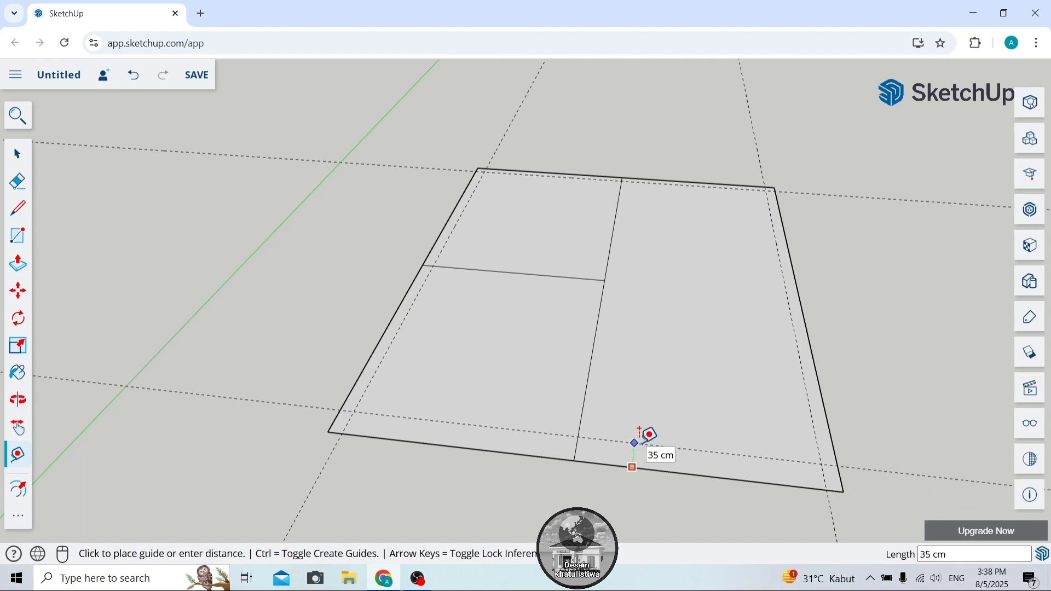
type("15")
key("Return")
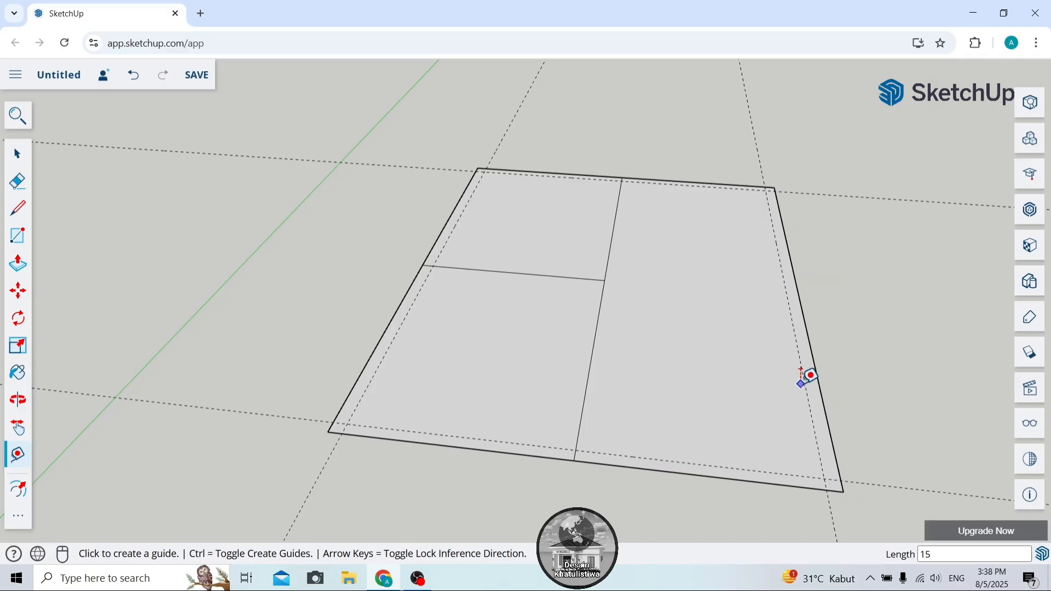
Place a parallel guide 7.5 cm to each side of the short dividing line inside the rectangle.
scroll(564, 215, "up", 2)
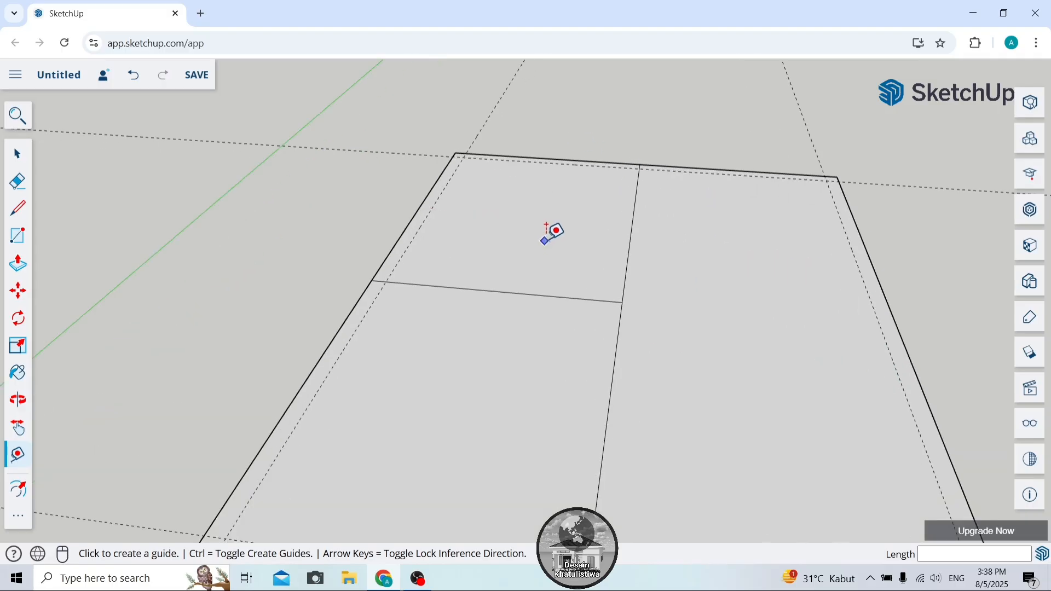
left_click(520, 293)
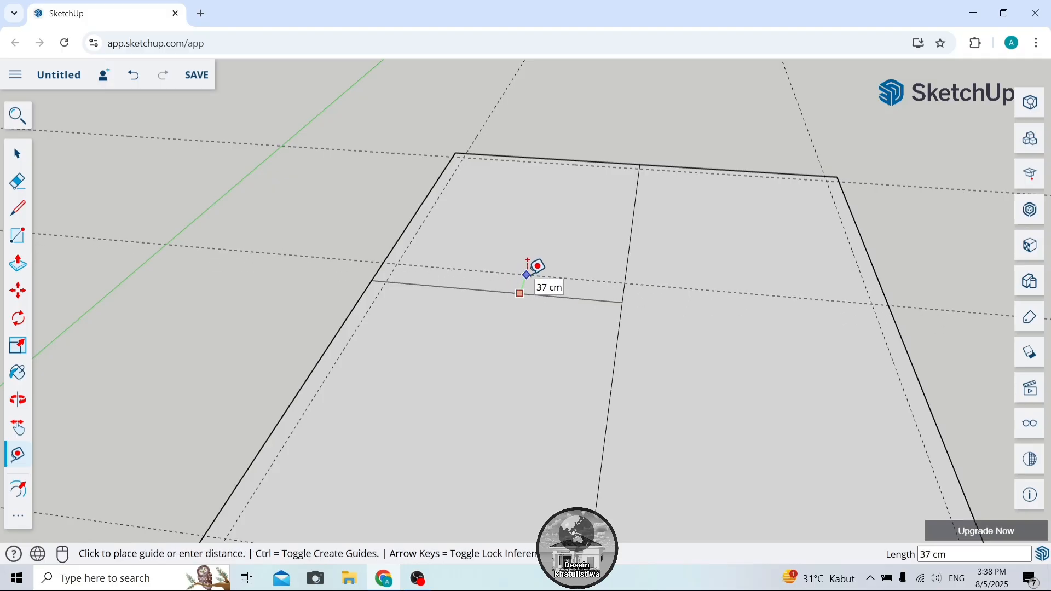
type("7.5")
key("Return")
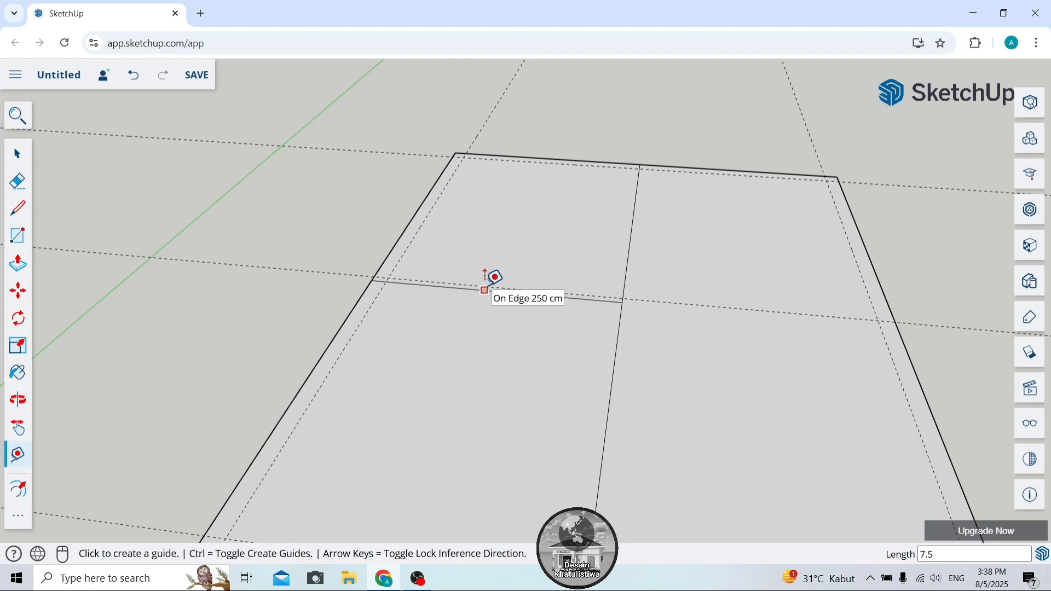
scroll(485, 290, "up", 1)
left_click(483, 291)
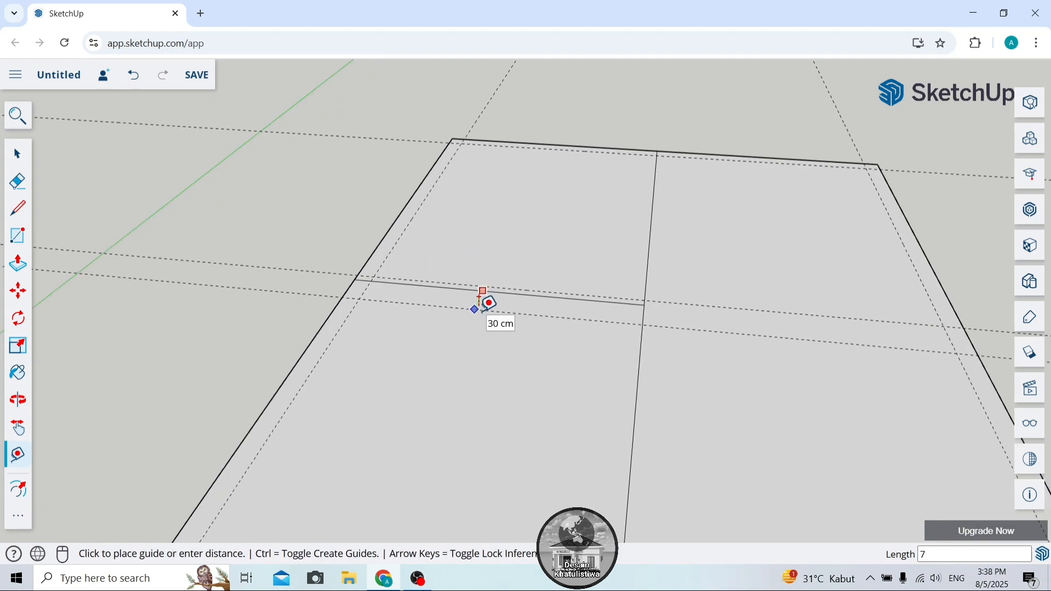
type("7.5")
key("Return")
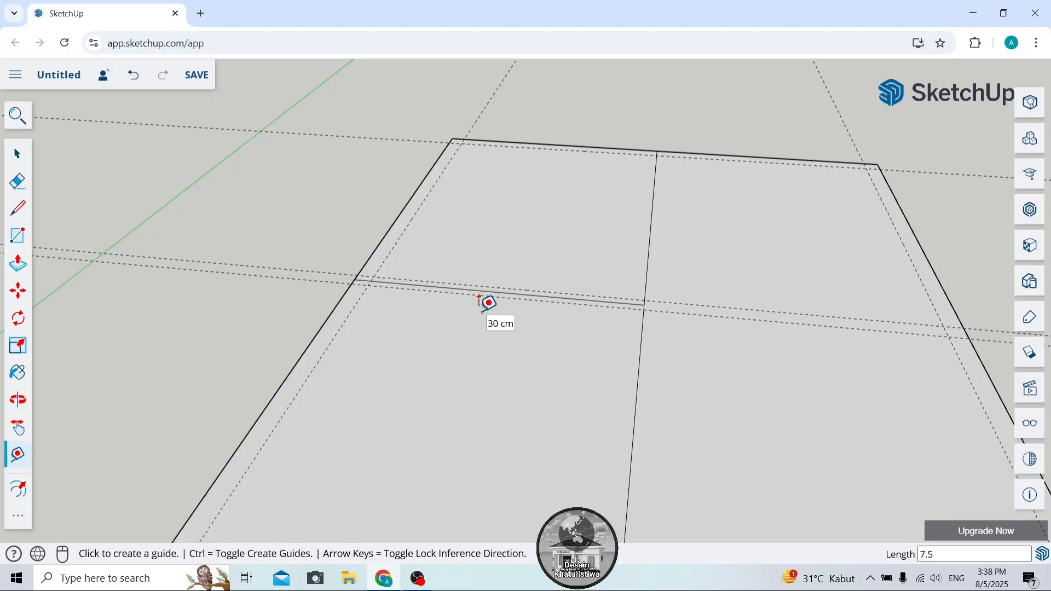
scroll(570, 230, "down", 2)
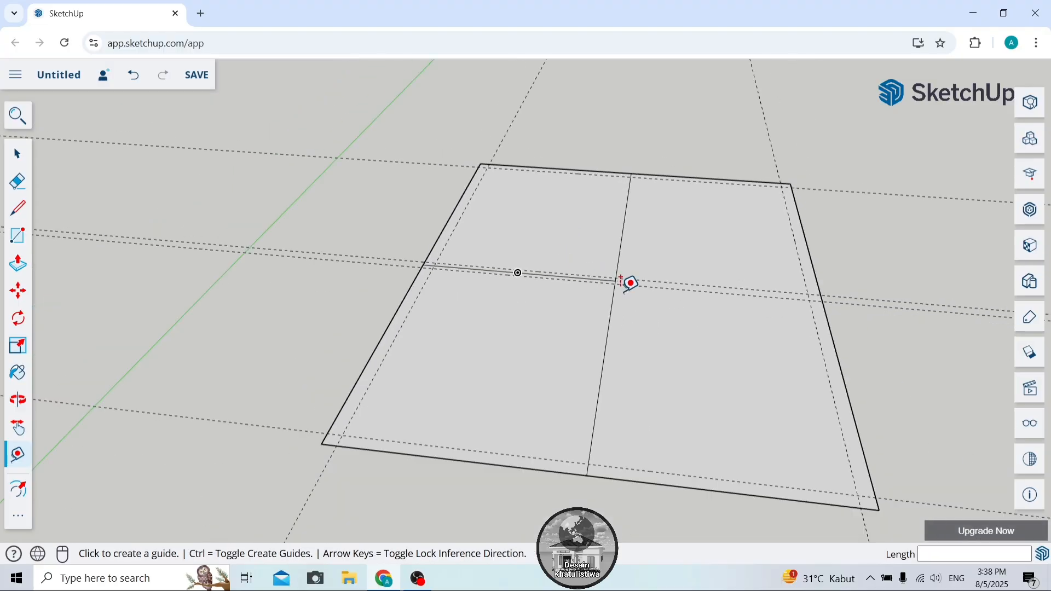
Place a parallel guide 7.5 cm to each side of the long dividing line down the middle of the rectangle.
scroll(638, 272, "up", 1)
scroll(633, 279, "down", 1)
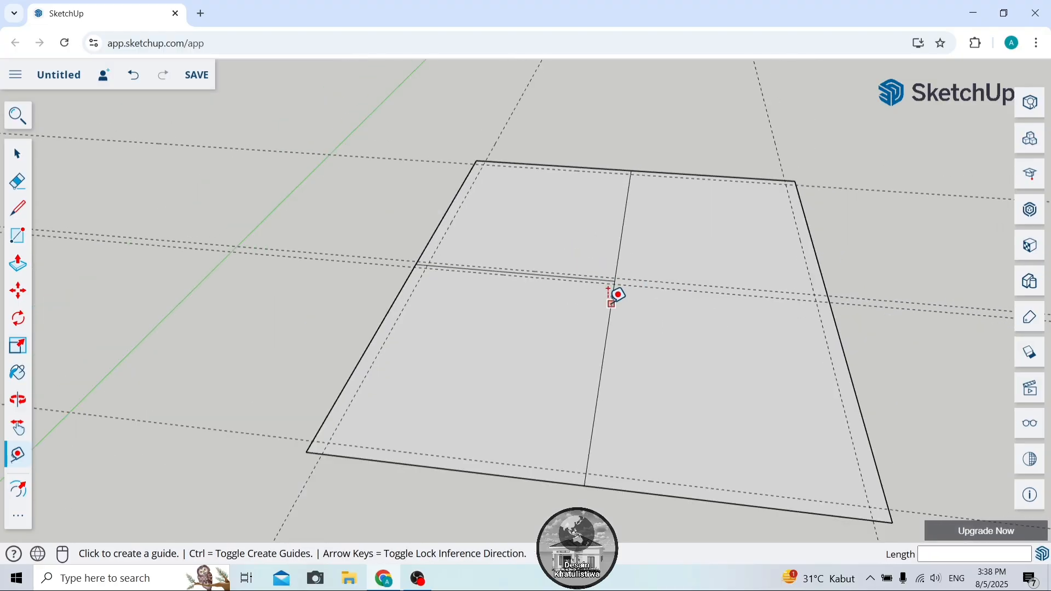
scroll(616, 295, "up", 1)
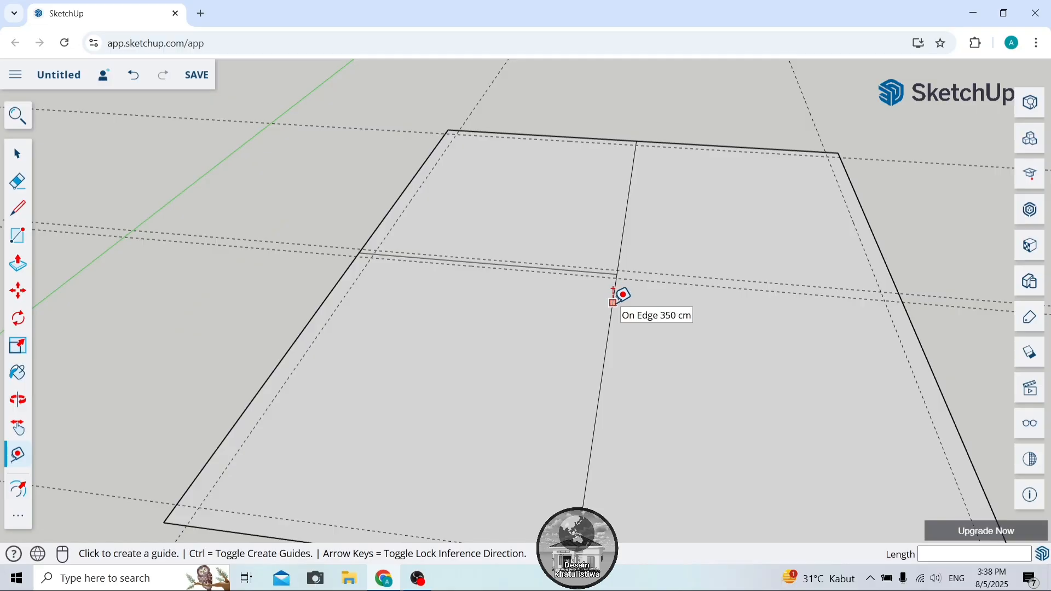
left_click(613, 303)
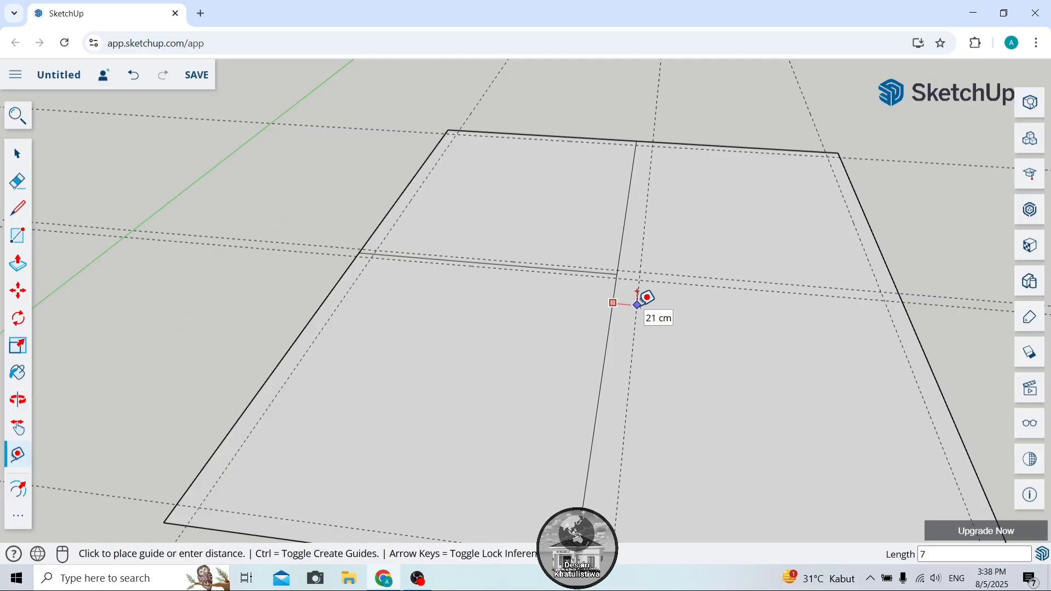
key("Return")
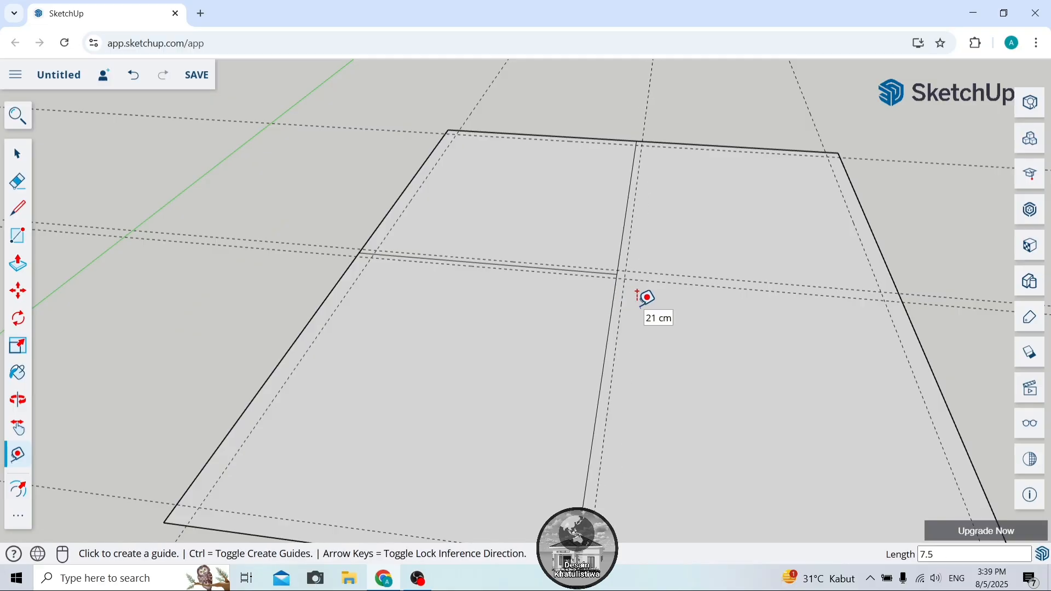
scroll(613, 305, "up", 1)
left_click(612, 305)
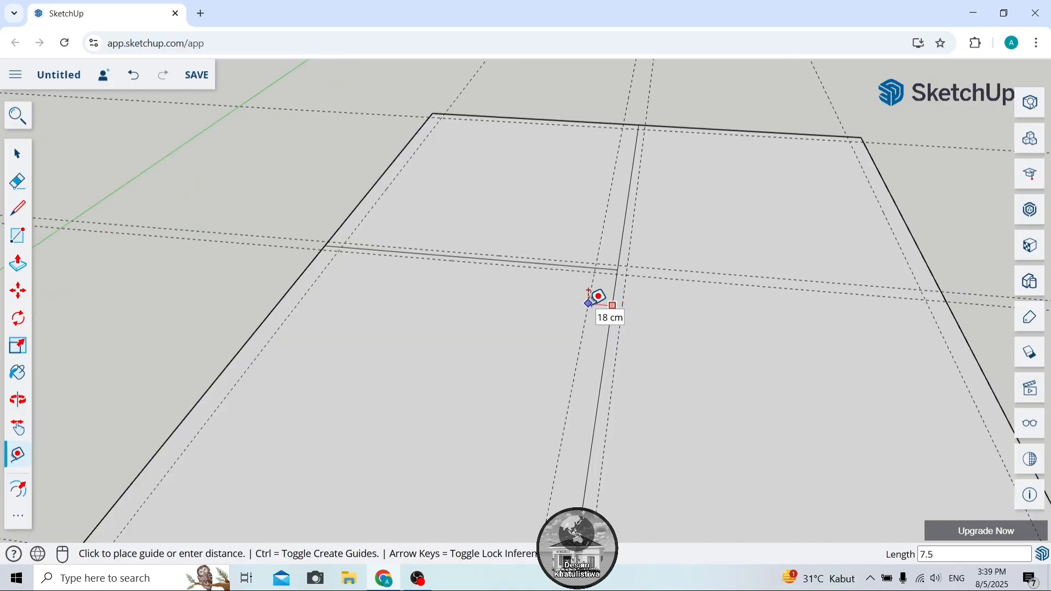
left_click(590, 302)
scroll(586, 241, "down", 2)
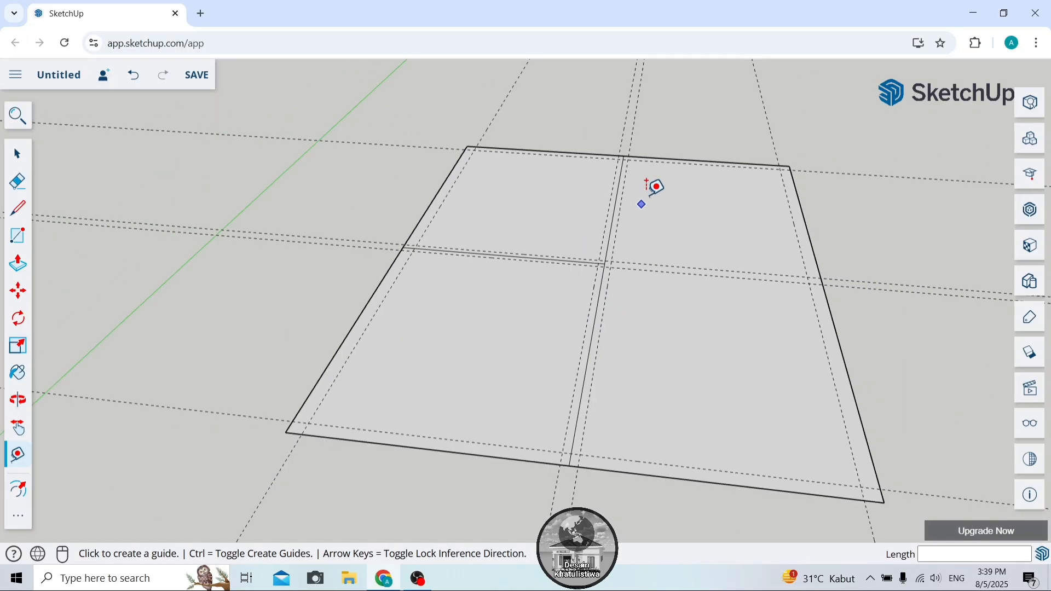
left_click(17, 153)
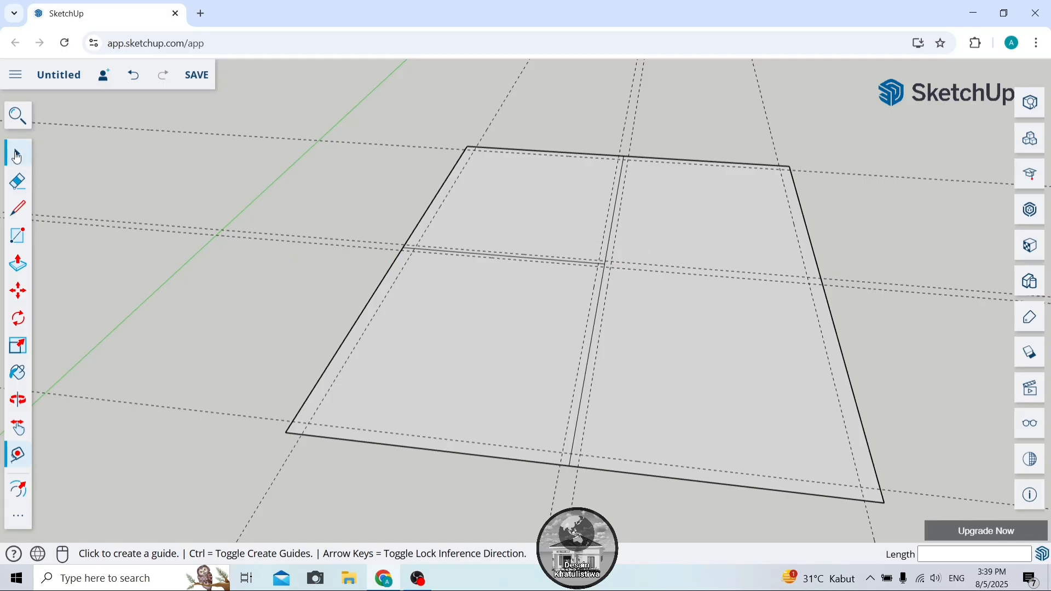
Switch the model to the standard top plan view and hide the scene settings.
scroll(548, 296, "down", 3)
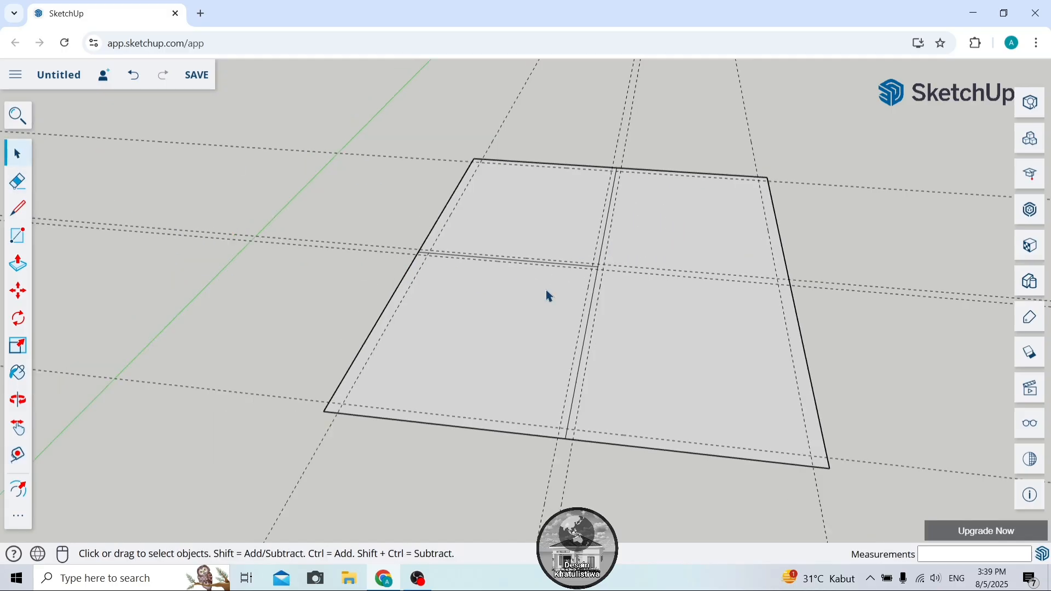
scroll(777, 300, "up", 2)
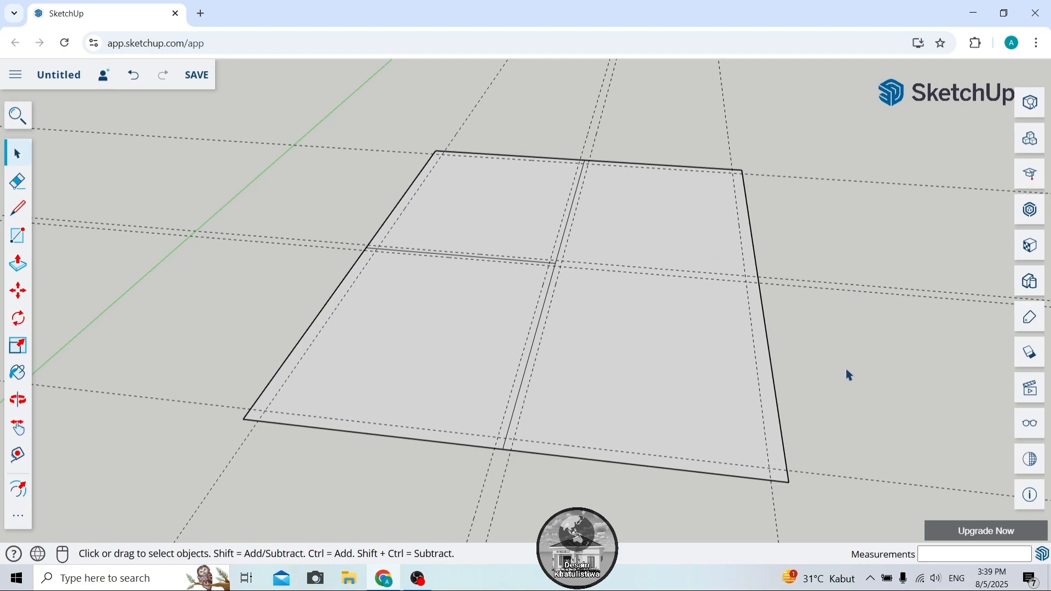
left_click(1036, 392)
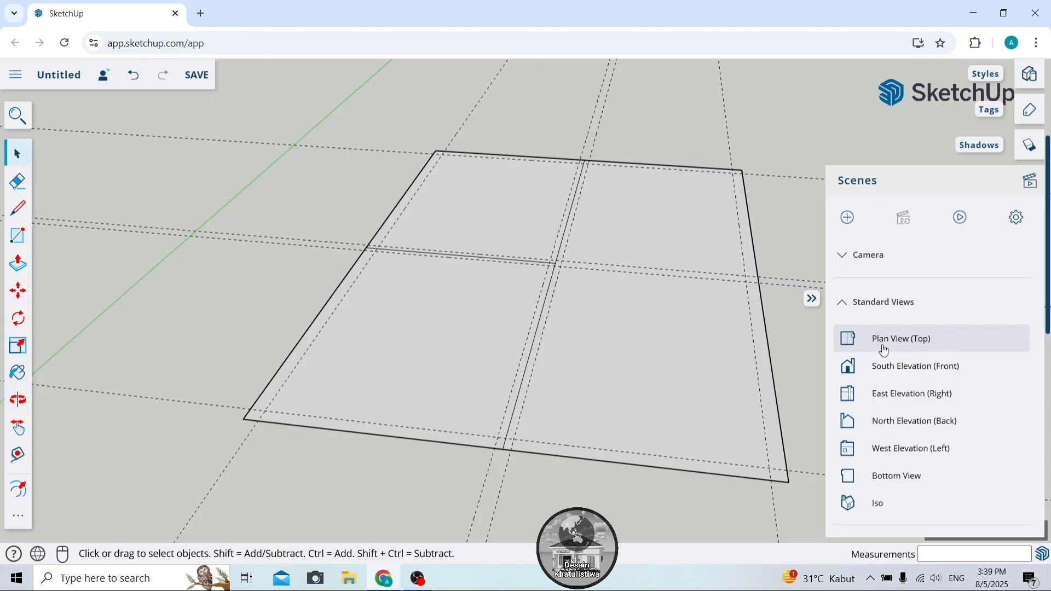
left_click(923, 345)
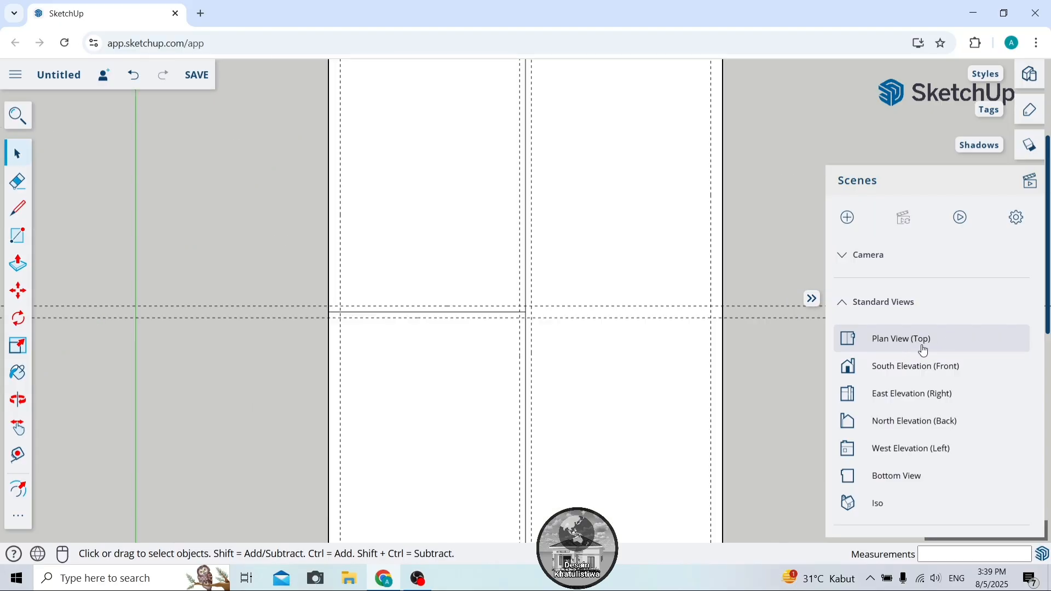
scroll(755, 312, "up", 1)
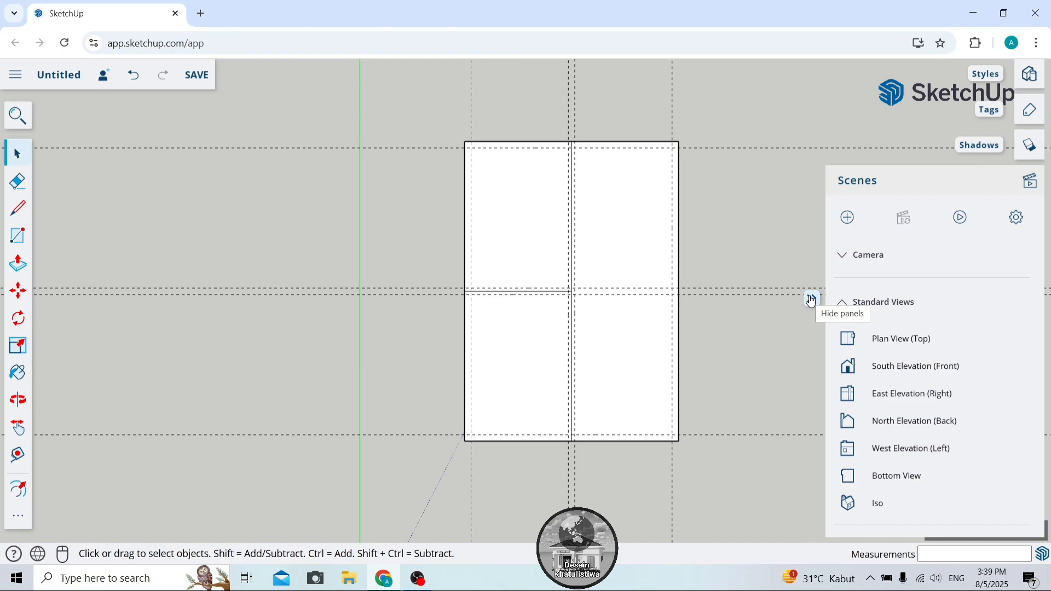
left_click(812, 299)
Draw a 15 by 500 cm rectangle between the short outer edge farthest from the red axis and its inner guide.
scroll(812, 239, "up", 1)
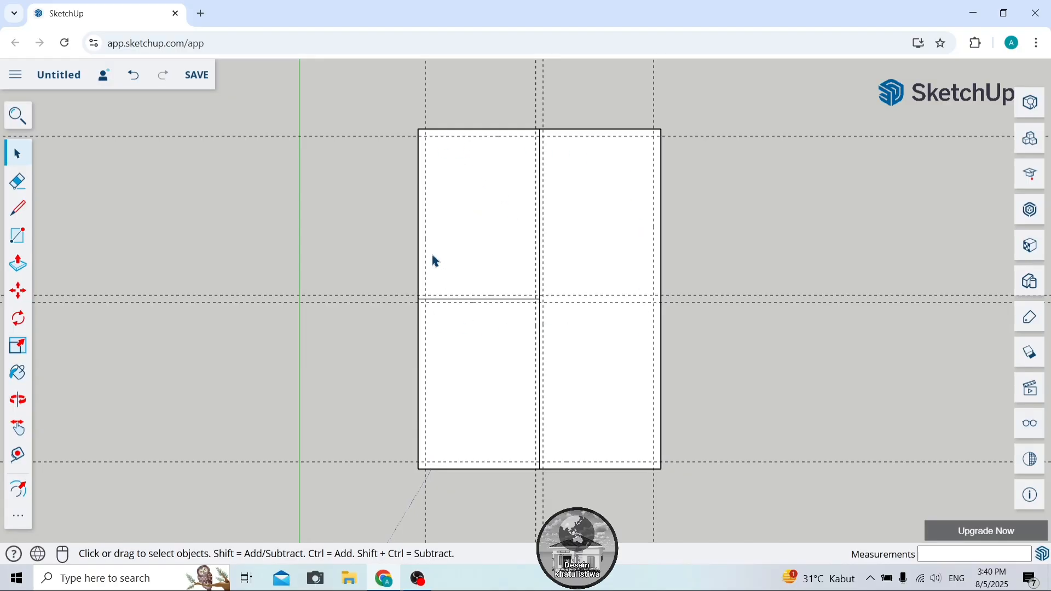
scroll(593, 96, "up", 2)
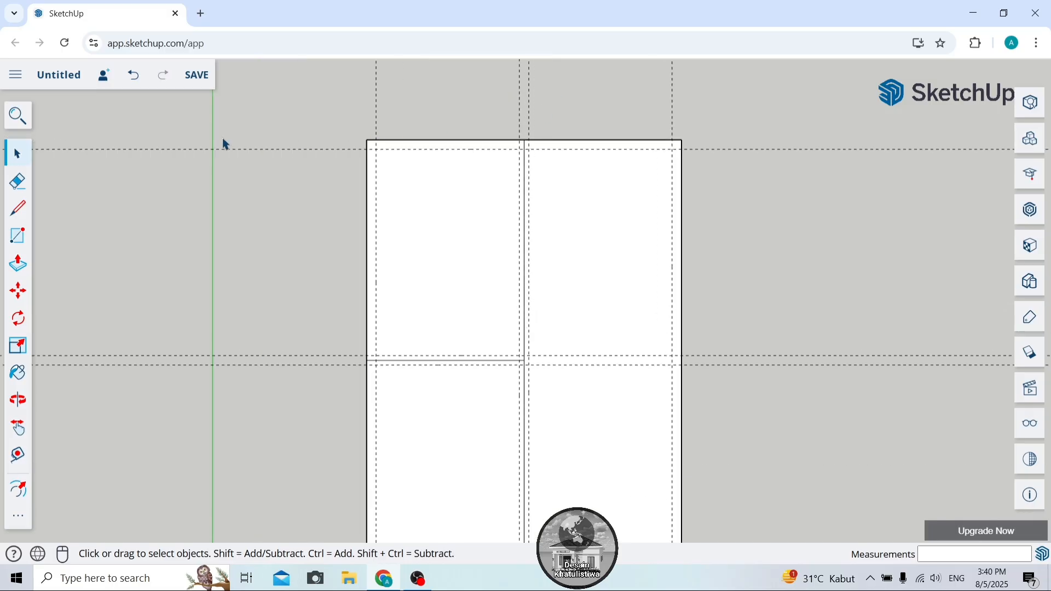
left_click(18, 235)
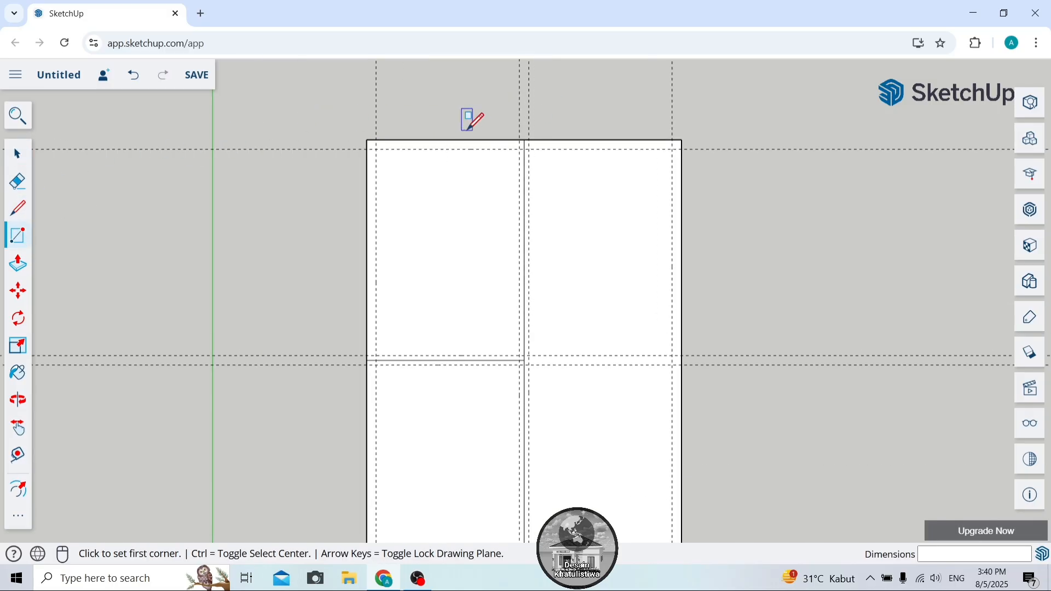
scroll(465, 123, "up", 3)
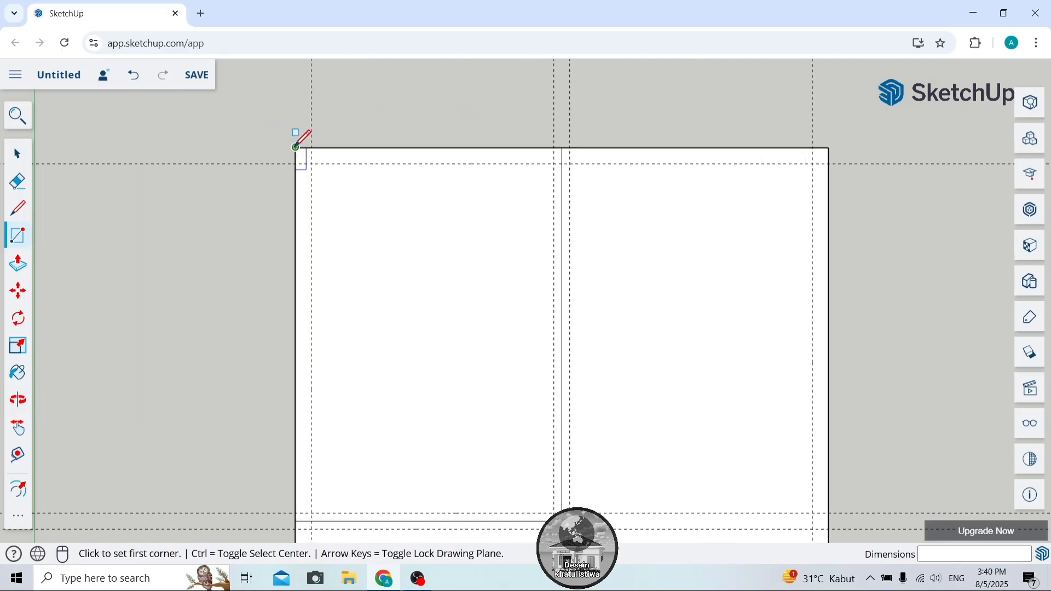
left_click(296, 147)
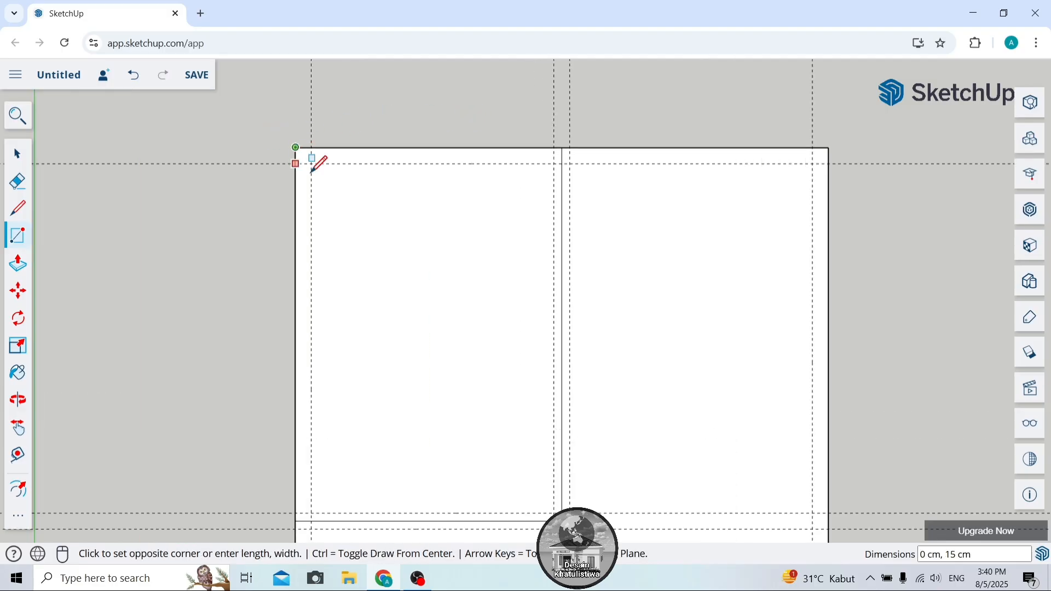
left_click(830, 163)
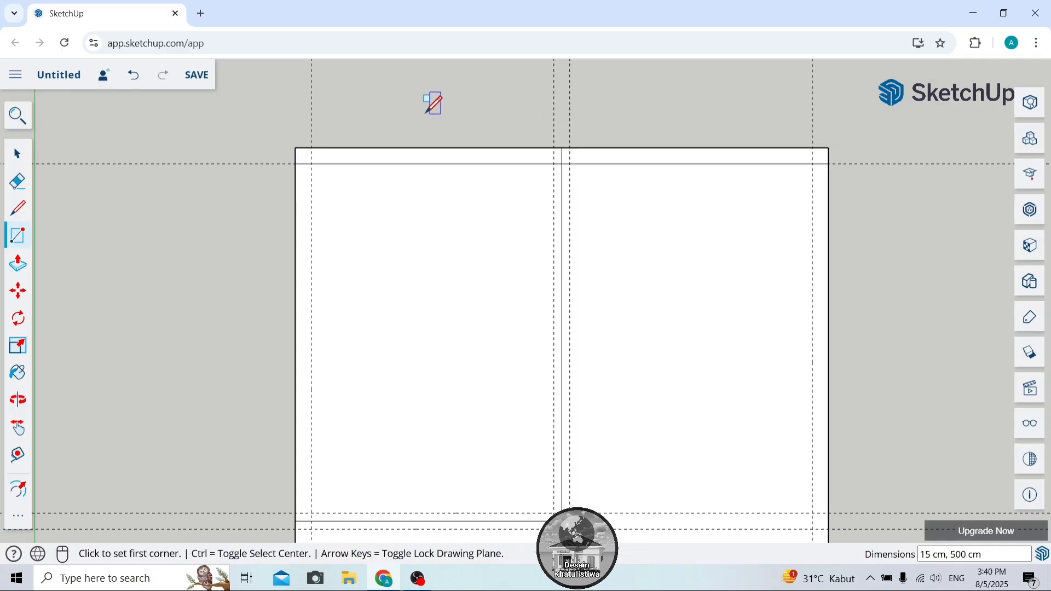
Draw a 15 by 700 cm rectangle between the two guides flanking the long dividing line, spanning the full plan.
scroll(432, 101, "down", 3)
scroll(510, 141, "up", 3)
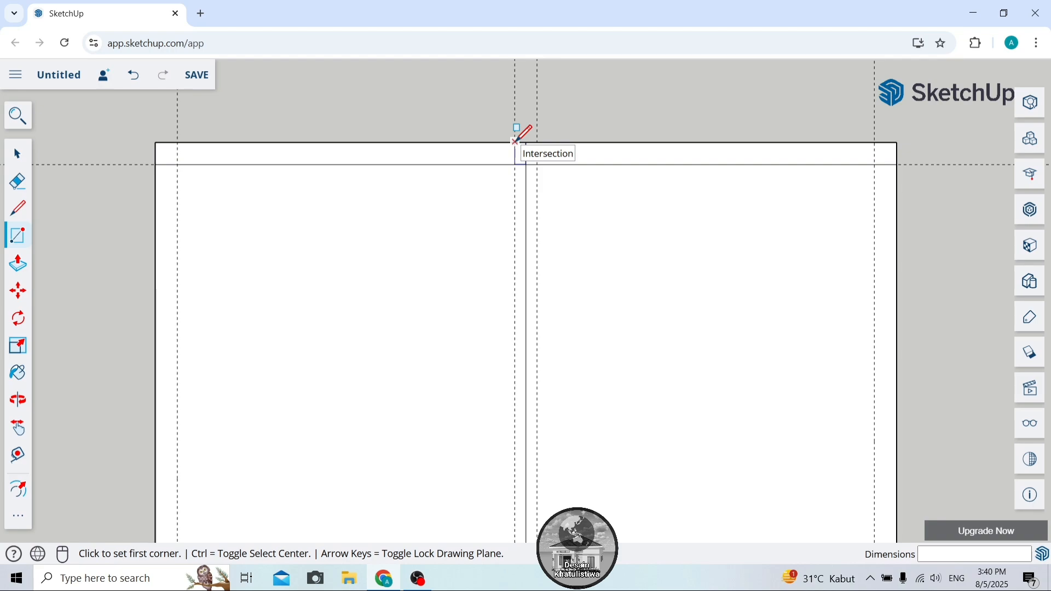
left_click(515, 141)
scroll(534, 151, "down", 3)
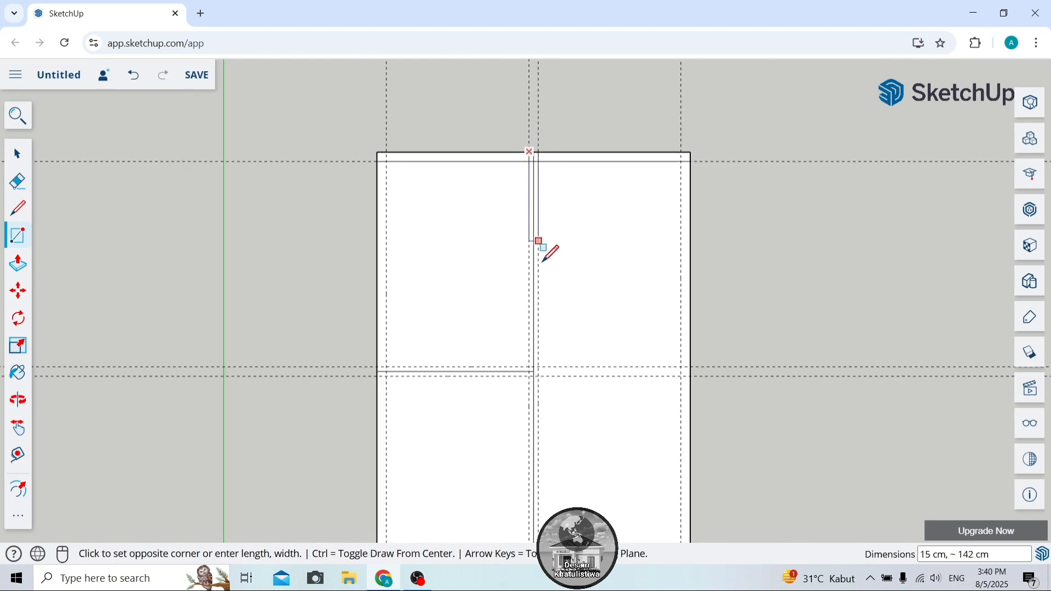
scroll(543, 261, "down", 3)
scroll(545, 368, "up", 5)
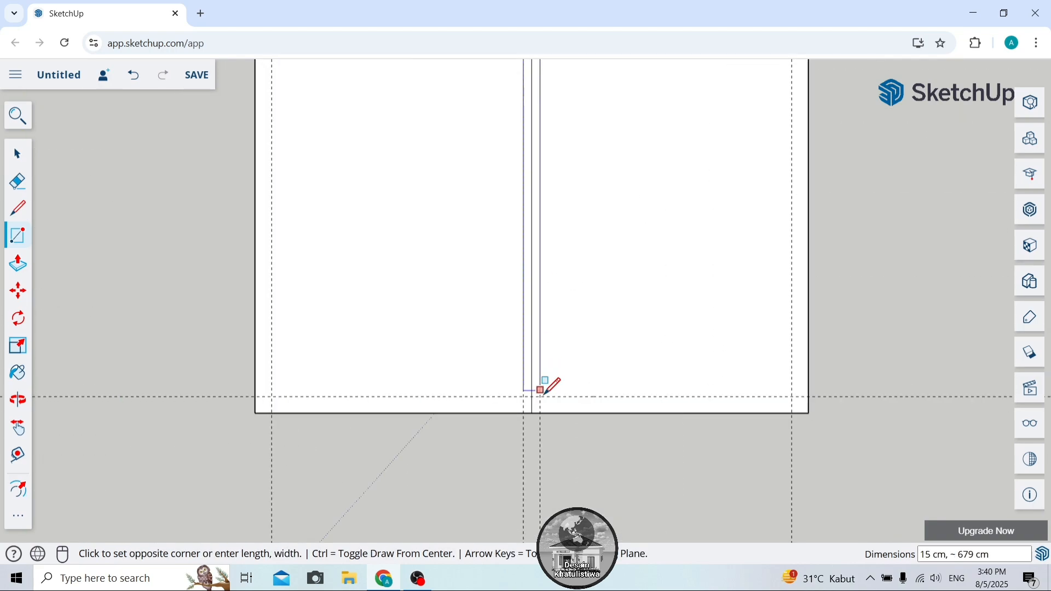
left_click(542, 411)
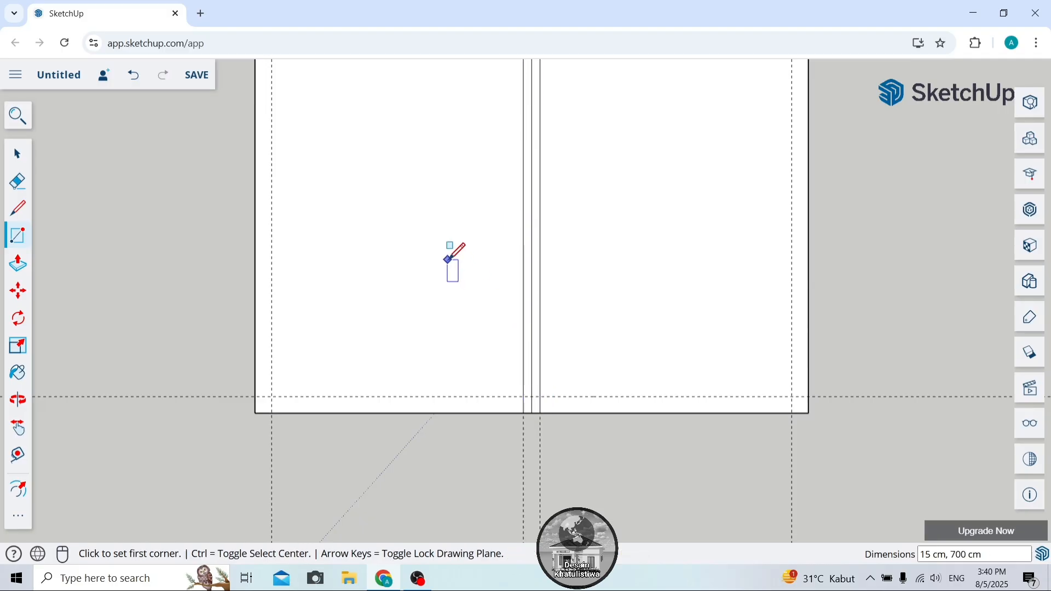
Draw a 15 by 700 cm rectangle between the long outer edge nearest the green axis and its inner guide.
scroll(449, 263, "down", 4)
scroll(453, 67, "up", 1)
scroll(376, 81, "up", 5)
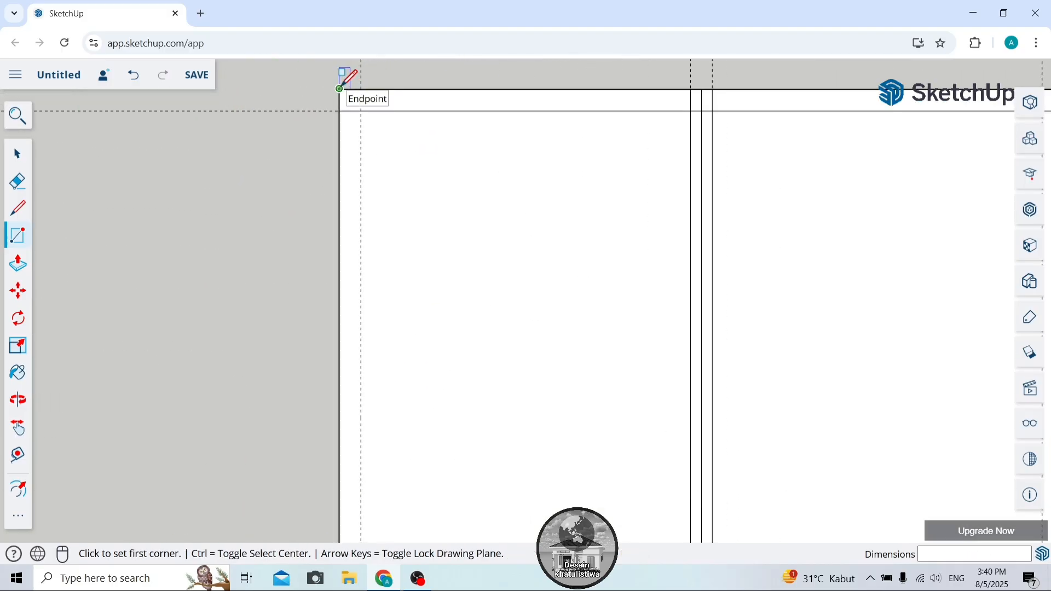
left_click(339, 88)
scroll(350, 94, "down", 3)
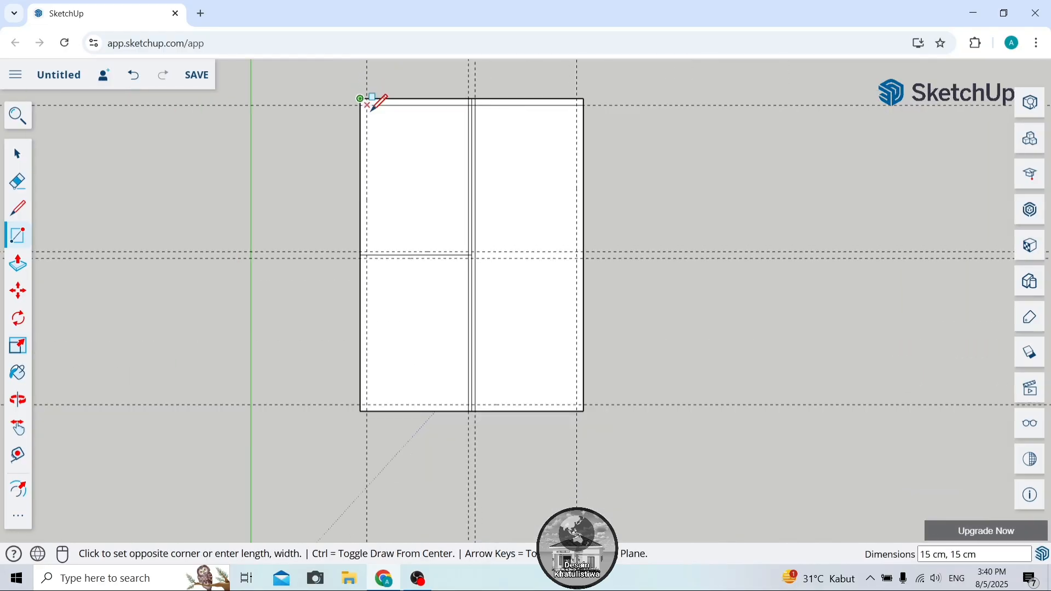
scroll(378, 401, "up", 3)
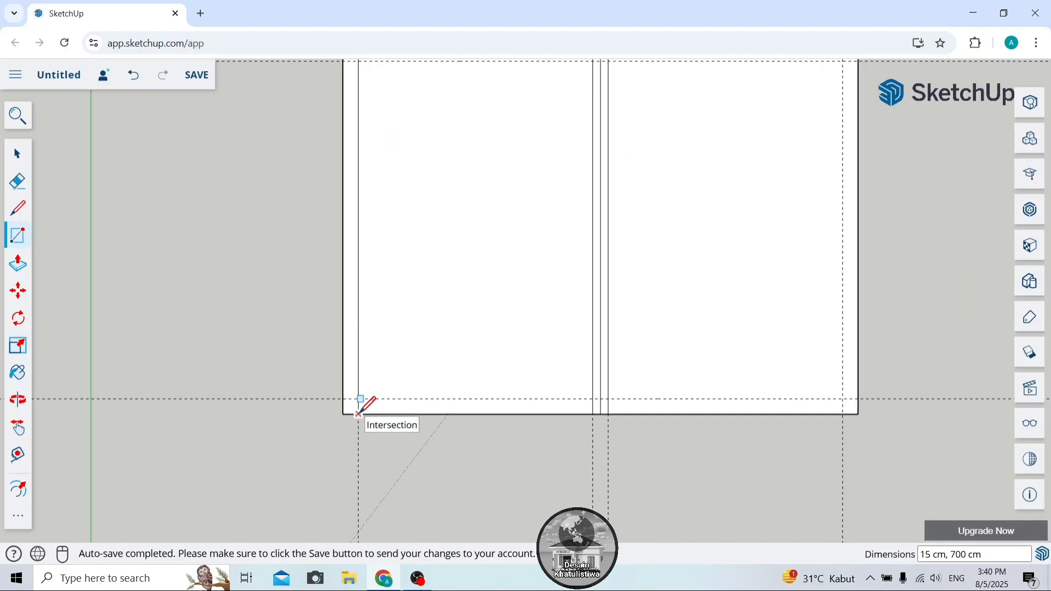
left_click(359, 412)
Draw a 15 by about 258 cm rectangle around the short dividing line, from the outer edge to the far guide of the long divider.
scroll(361, 336, "down", 4)
scroll(356, 124, "up", 1)
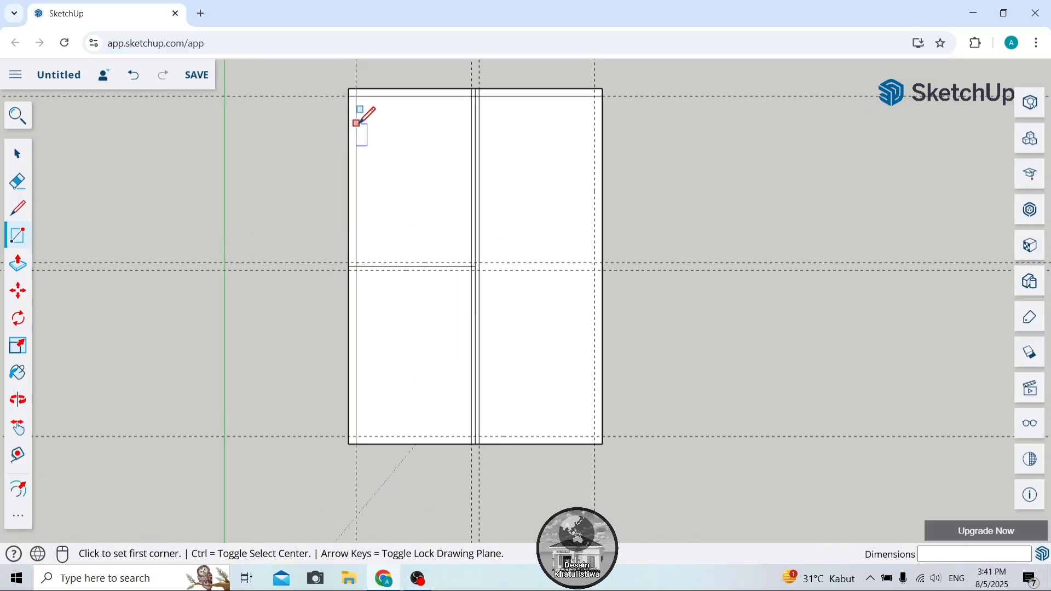
scroll(356, 301, "up", 5)
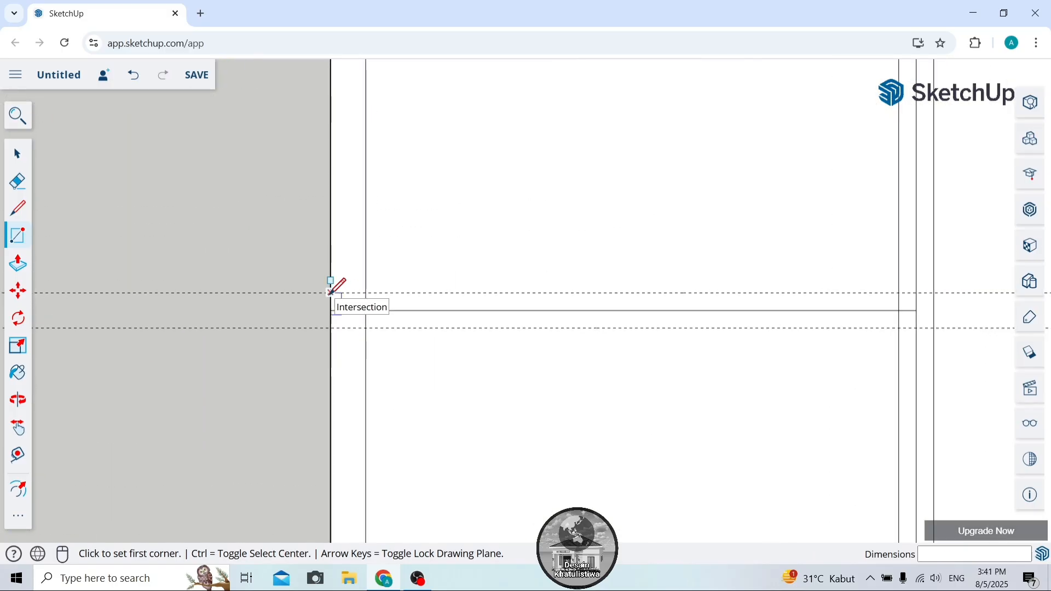
left_click(331, 291)
scroll(350, 320, "down", 5)
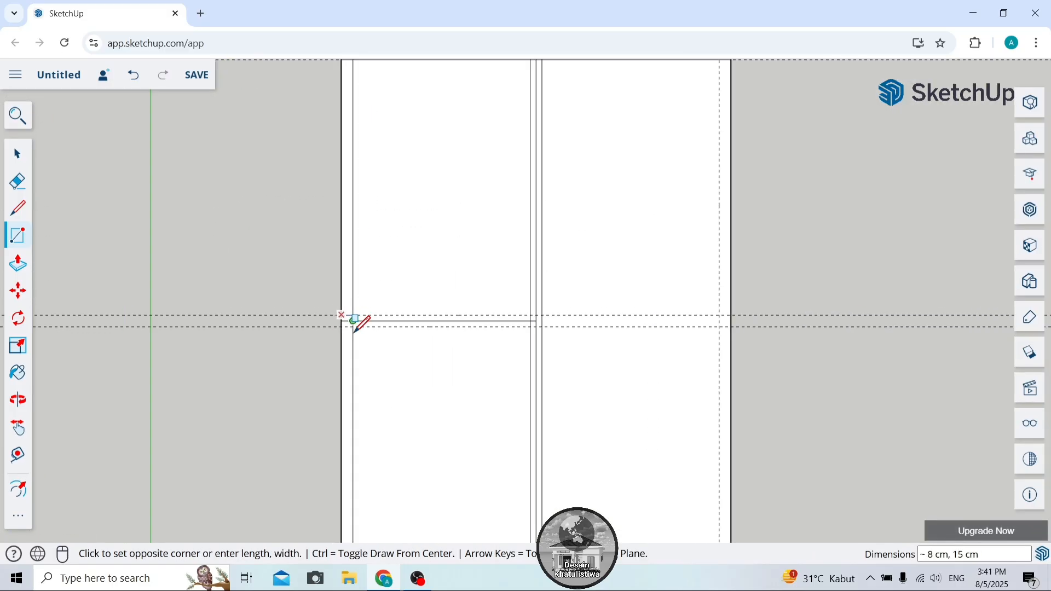
scroll(451, 336, "up", 3)
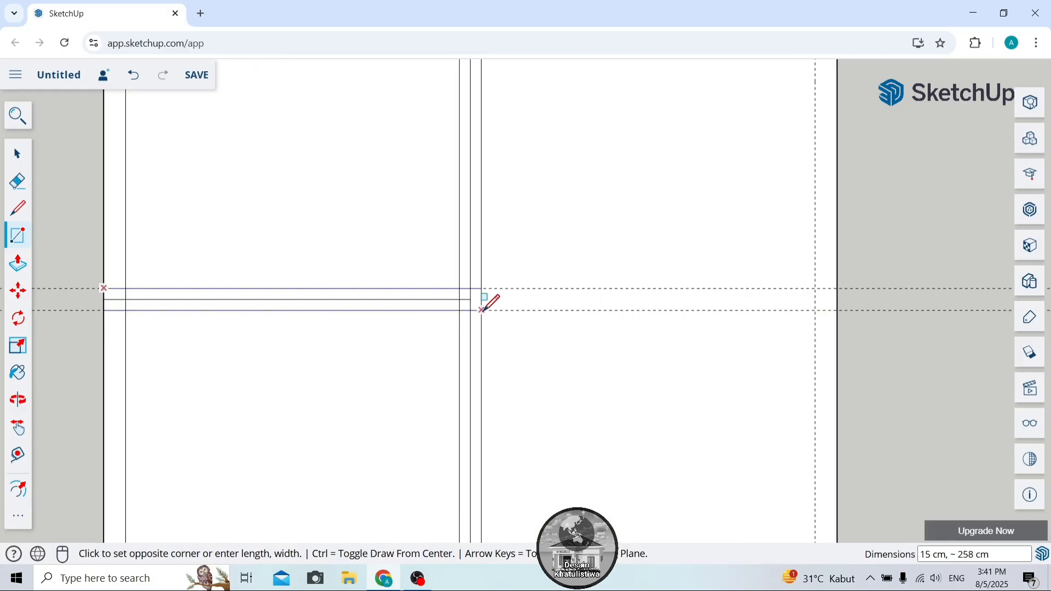
left_click(482, 310)
Draw a 15 by 700 cm rectangle between the long outer edge farthest from the green axis and its inner guide.
scroll(436, 239, "down", 3)
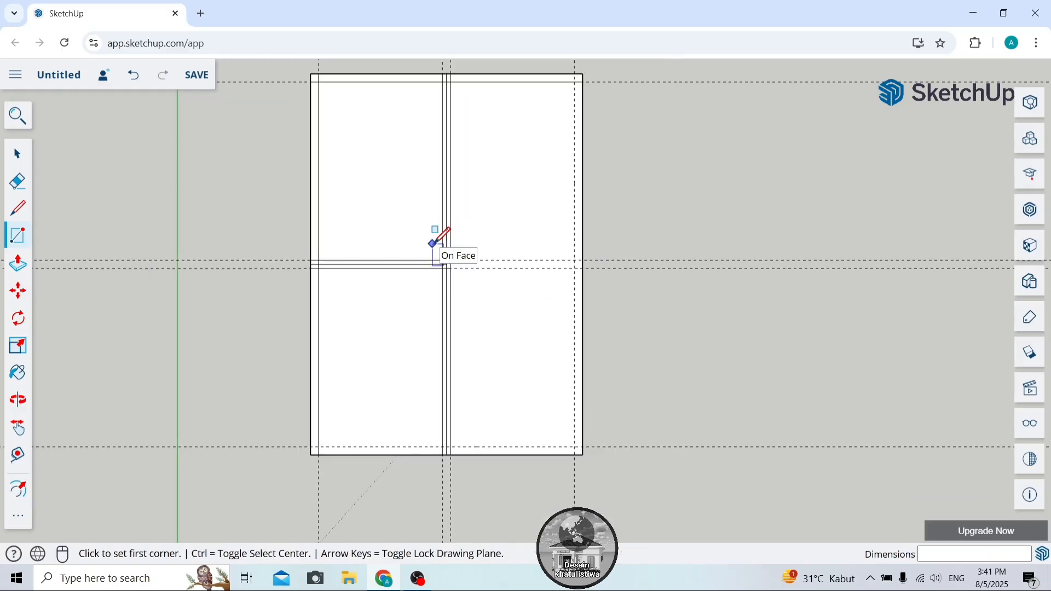
scroll(574, 53, "up", 4)
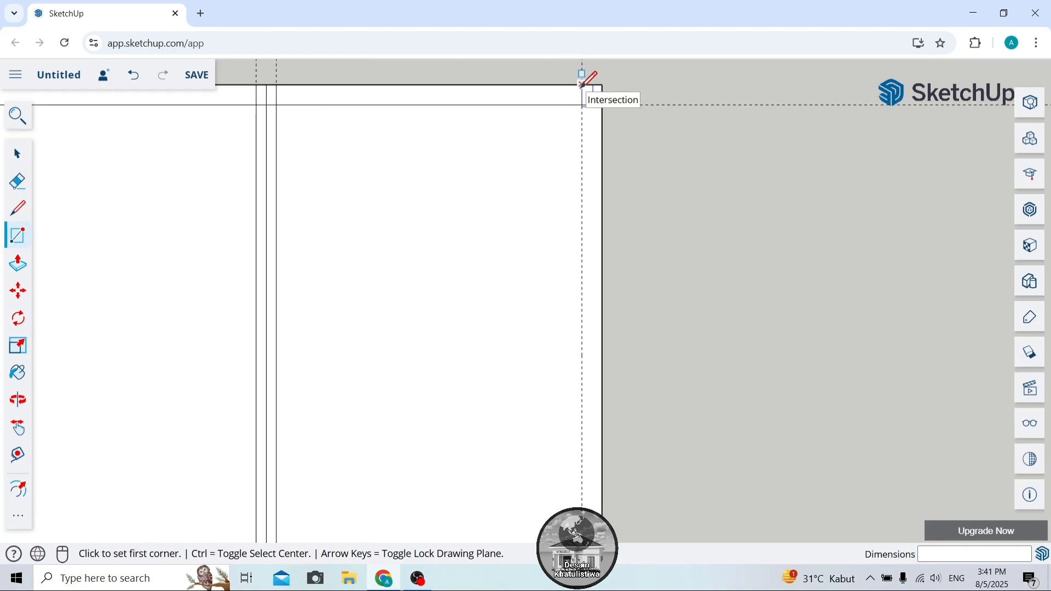
left_click(586, 77)
scroll(587, 79, "down", 4)
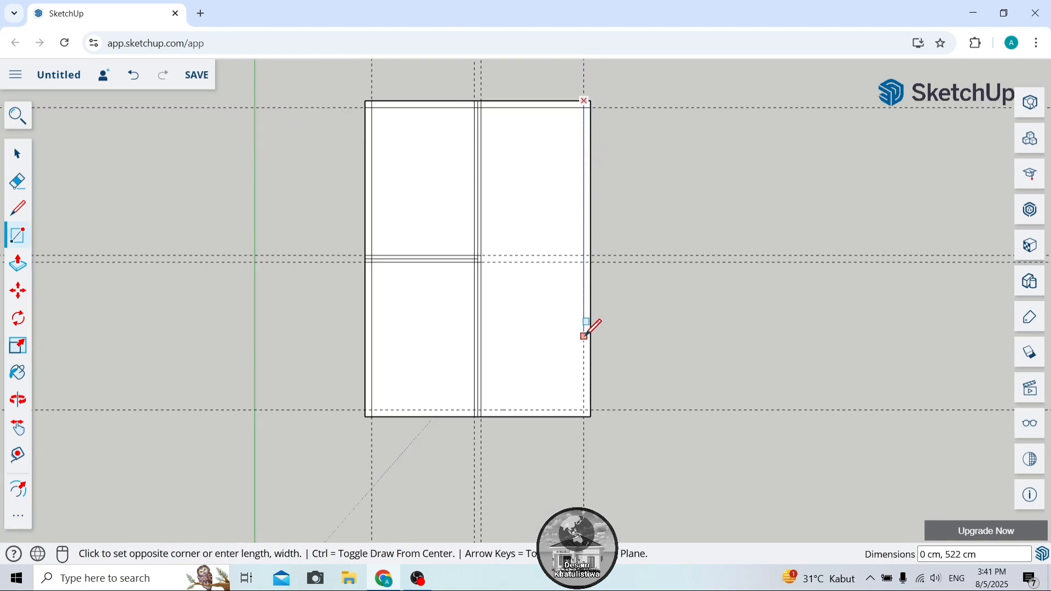
scroll(591, 426, "up", 4)
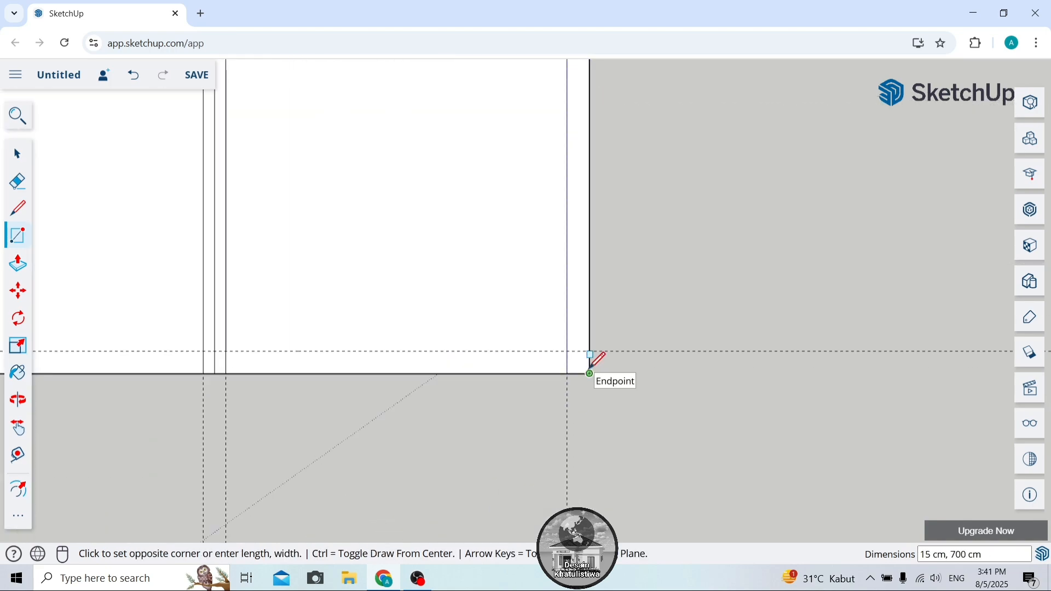
left_click(590, 362)
Draw a 15 by 500 cm rectangle between the short outer edge nearest the red axis and its inner guide.
scroll(589, 315, "down", 5)
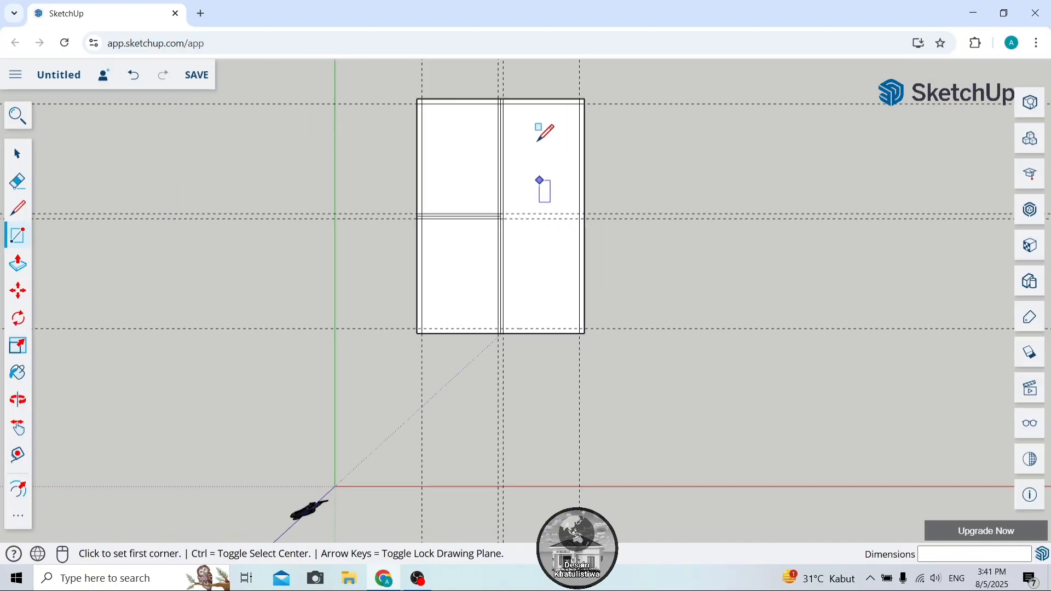
scroll(542, 134, "up", 2)
scroll(370, 431, "up", 2)
scroll(366, 438, "up", 3)
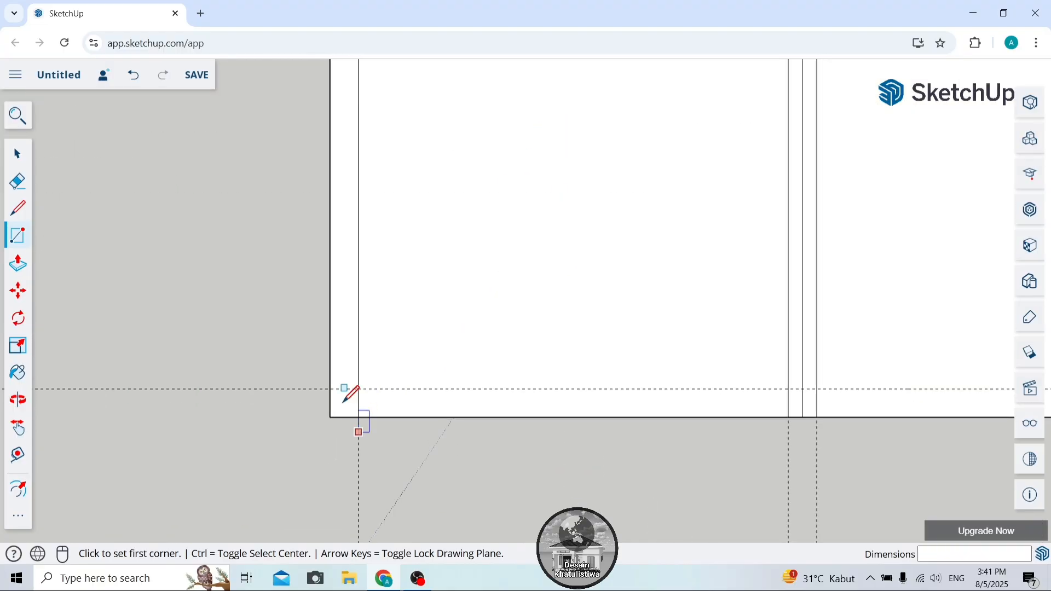
left_click(330, 390)
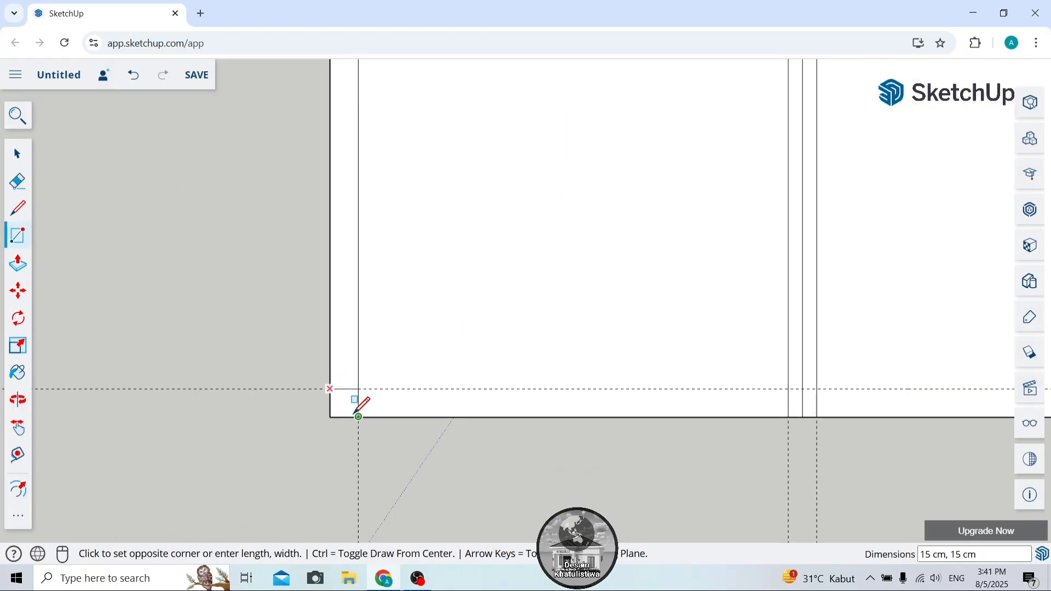
scroll(357, 404, "down", 3)
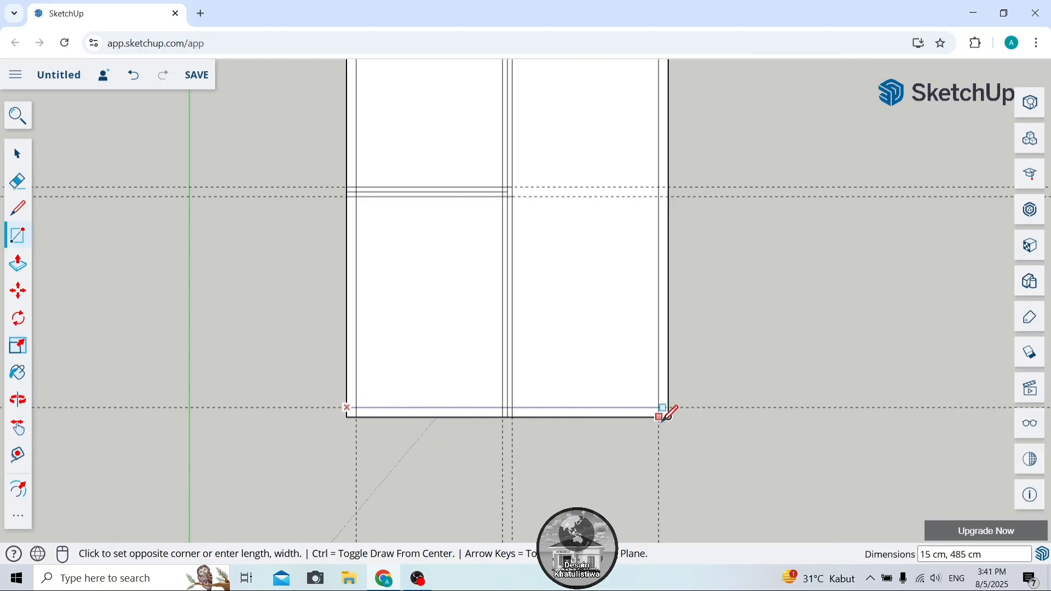
left_click(668, 418)
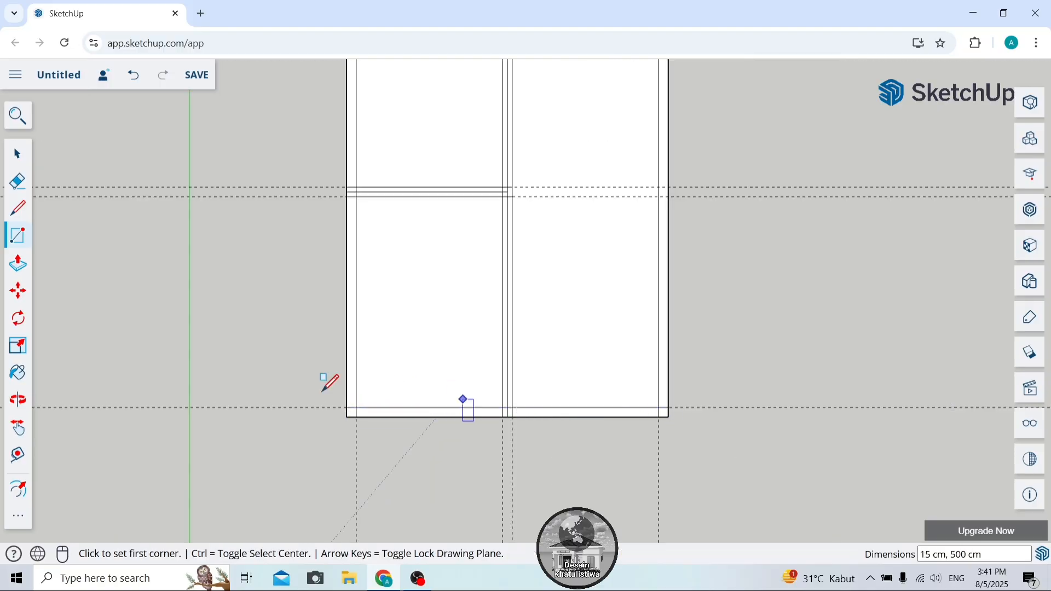
Erase all the dashed construction guides running across the floor plan in both directions.
left_click(19, 433)
scroll(246, 337, "down", 3)
left_click_drag(248, 337, 350, 381)
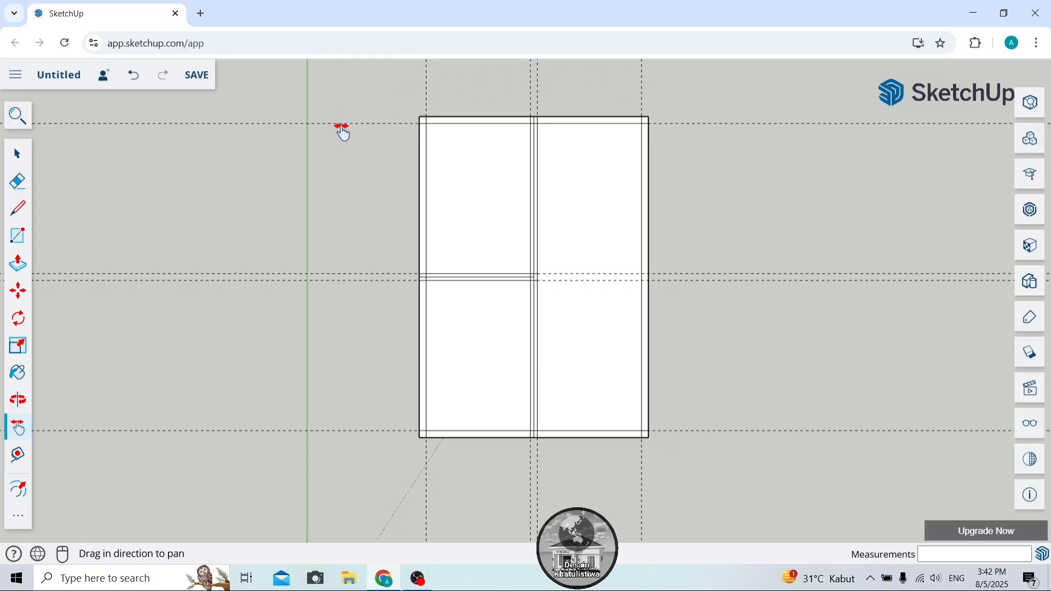
left_click(18, 181)
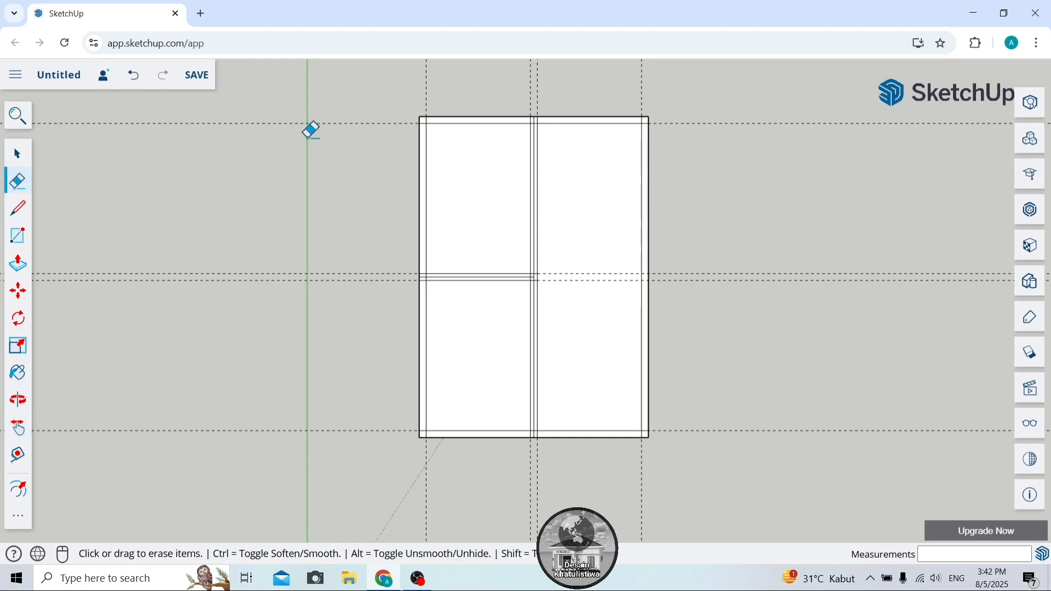
left_click_drag(335, 97, 325, 438)
mouse_move(367, 474)
left_mouse_down()
mouse_move(502, 500)
mouse_move(753, 488)
left_mouse_up()
Erase the long dividing wall's centre line from the short outer wall farthest from the red axis through the junction with the short divider.
scroll(540, 104, "up", 6)
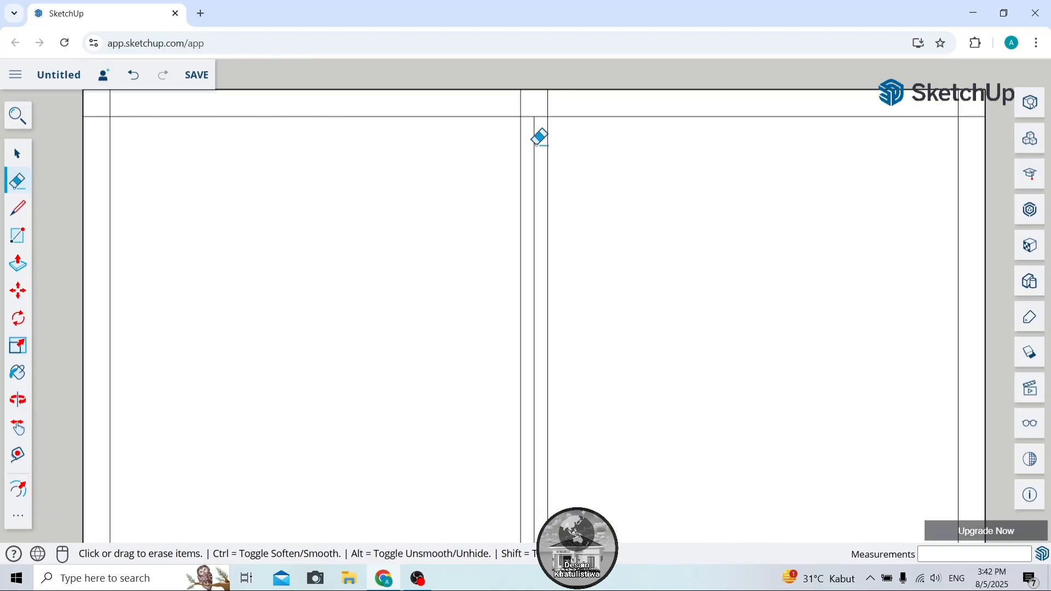
scroll(536, 138, "down", 5)
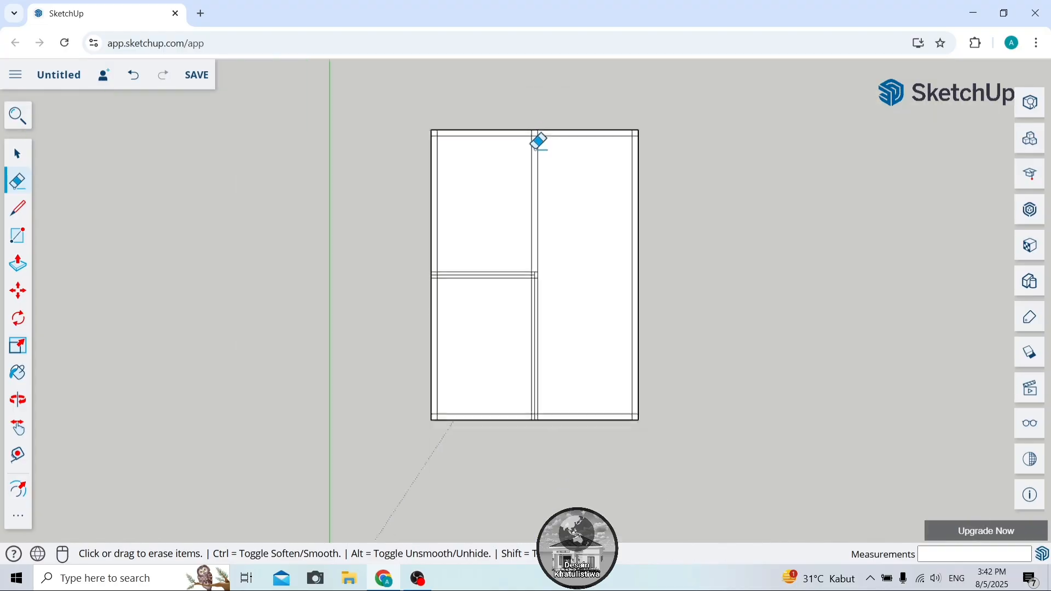
scroll(531, 307, "up", 8)
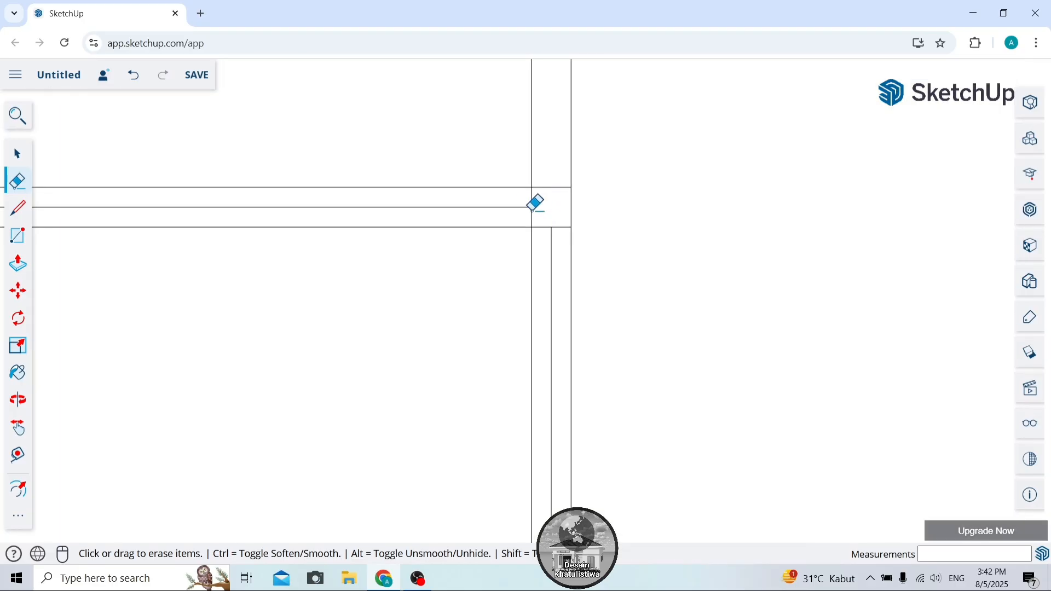
Erase the short dividing wall's centre line, including its leftover stub inside the long outer wall.
left_click(514, 208)
scroll(514, 207, "down", 1)
scroll(517, 201, "down", 4)
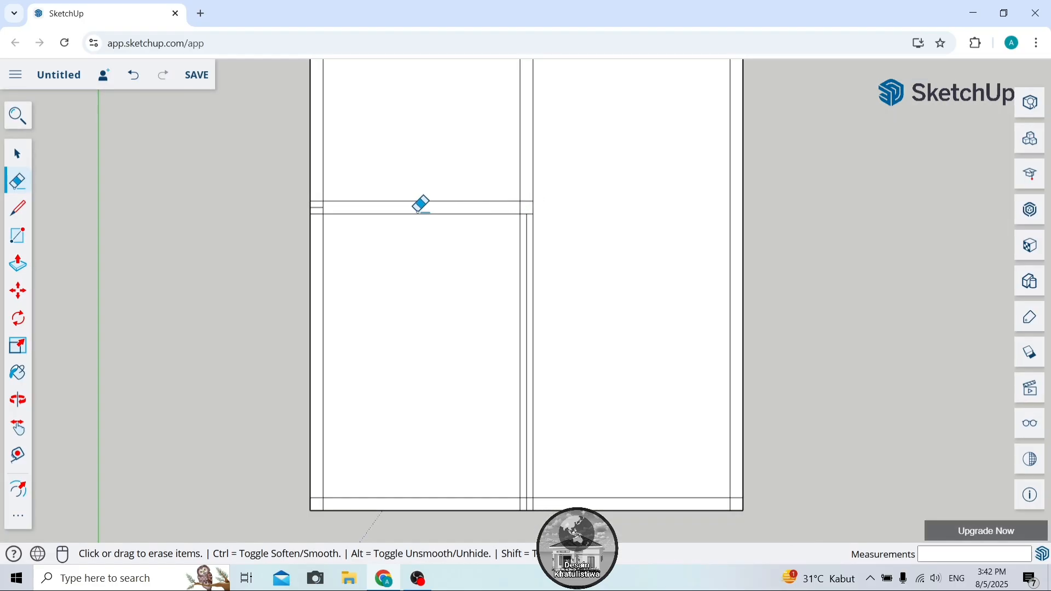
scroll(333, 197, "up", 5)
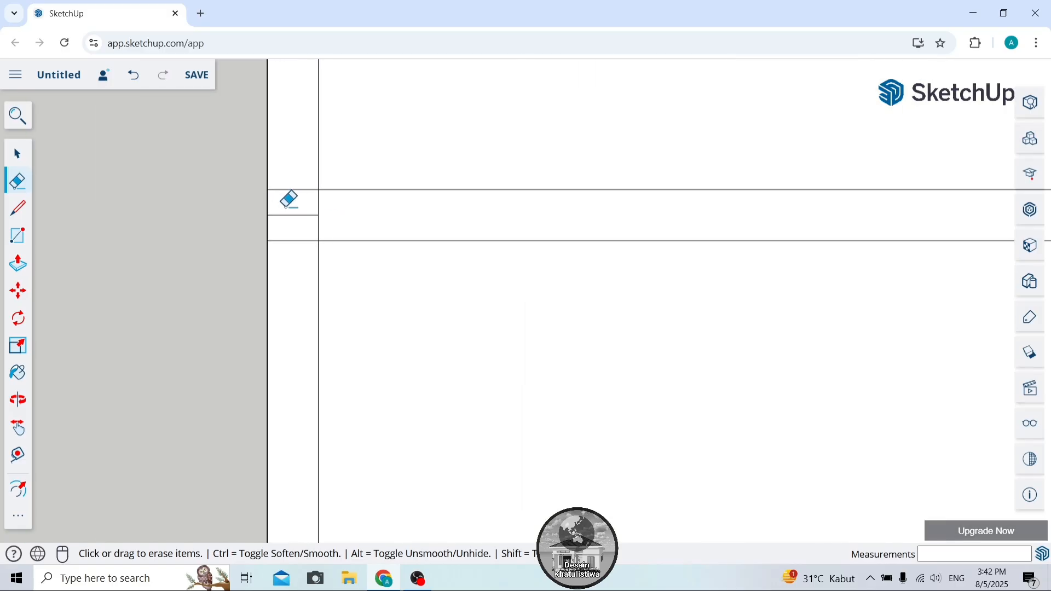
scroll(289, 186, "down", 5)
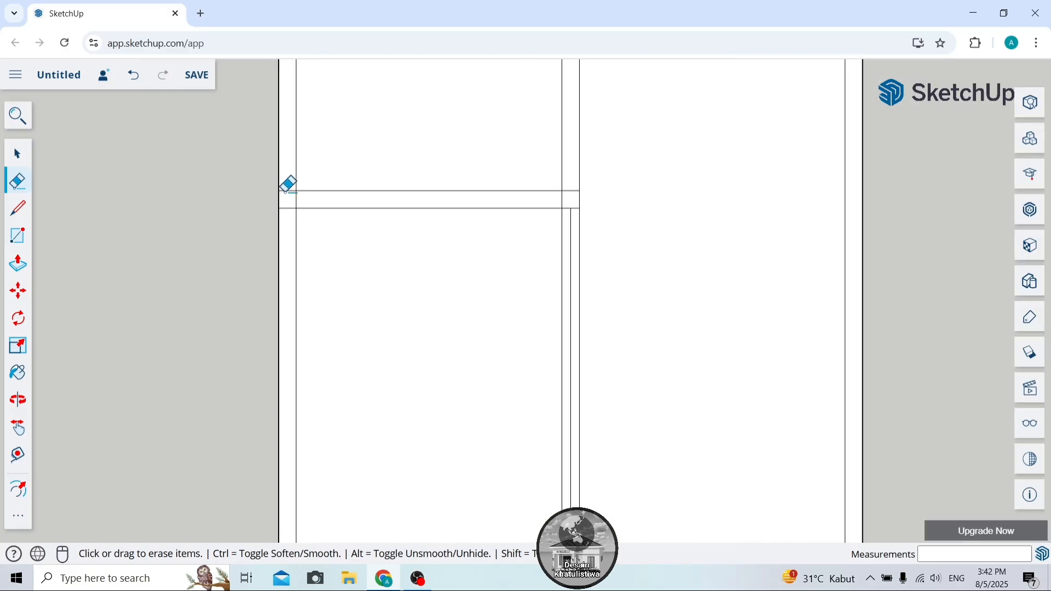
Erase the rest of the long dividing wall's centre line, including its stub inside the short outer wall nearest the red axis.
scroll(492, 209, "up", 5)
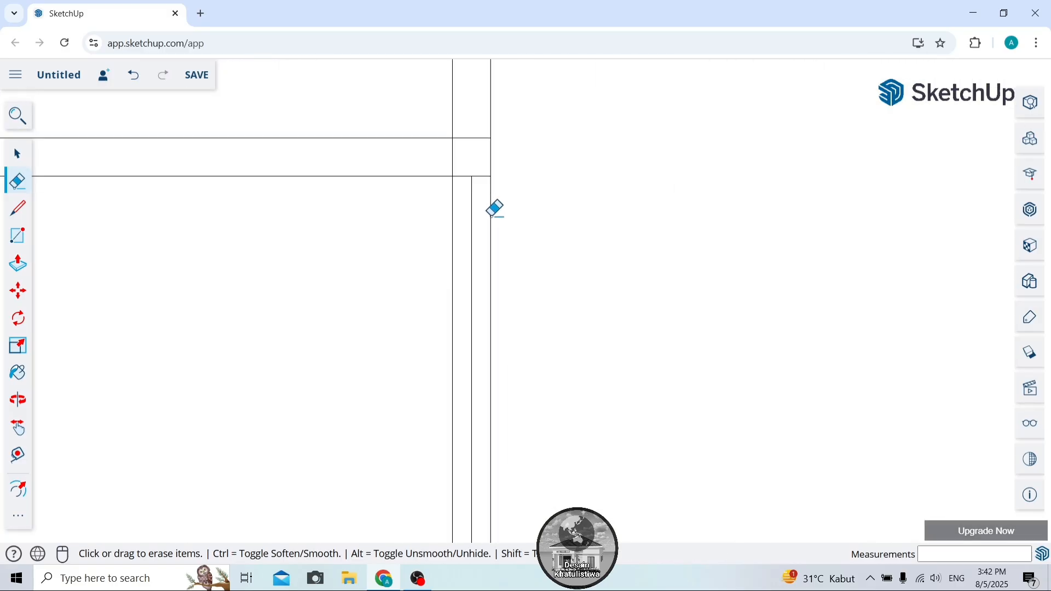
scroll(471, 199, "down", 5)
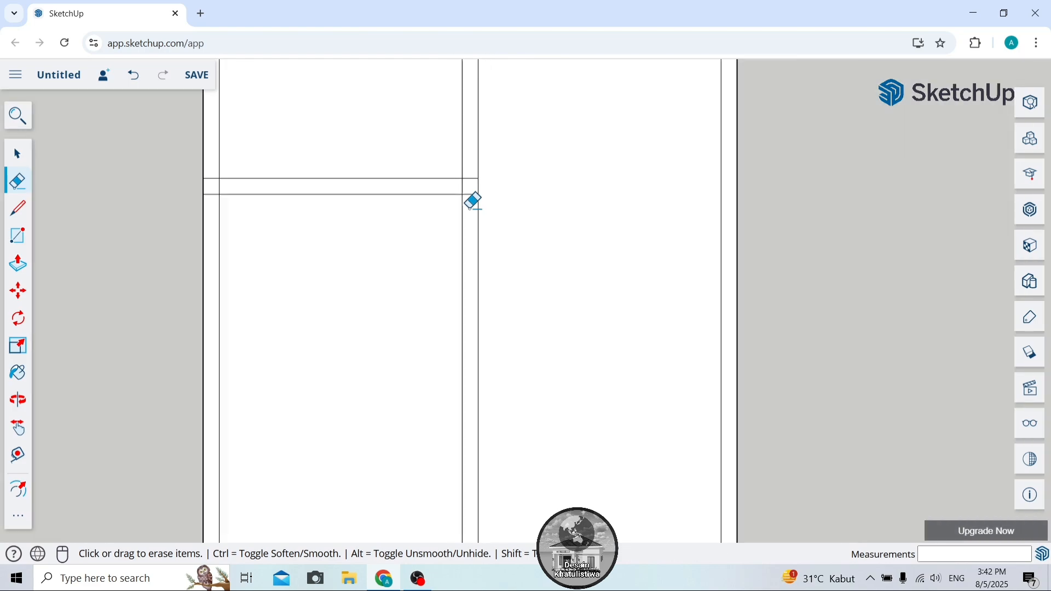
scroll(472, 477, "up", 5)
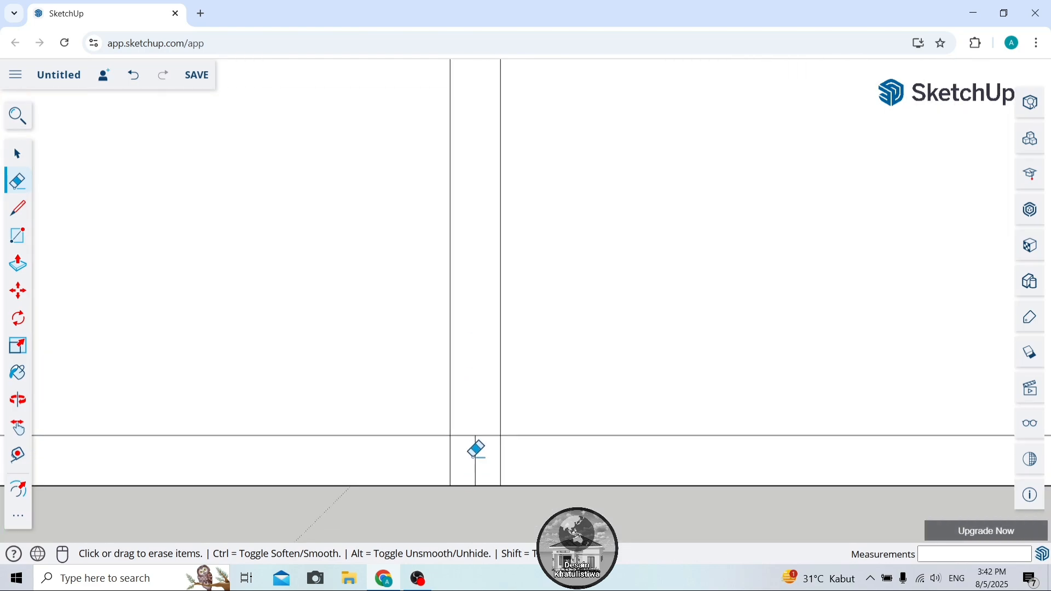
scroll(472, 361, "down", 5)
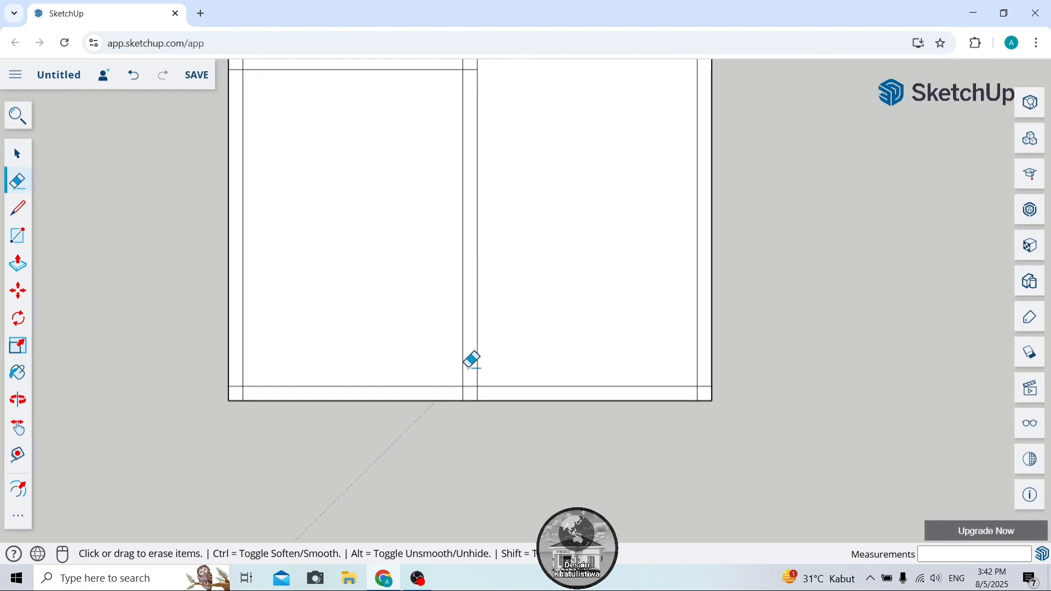
Examine the whole cleaned-up floor plan from above and from a low, angled perspective.
left_click(26, 426)
mouse_move(328, 307)
left_mouse_down()
mouse_move(345, 369)
mouse_move(413, 361)
left_mouse_up()
scroll(361, 352, "down", 2)
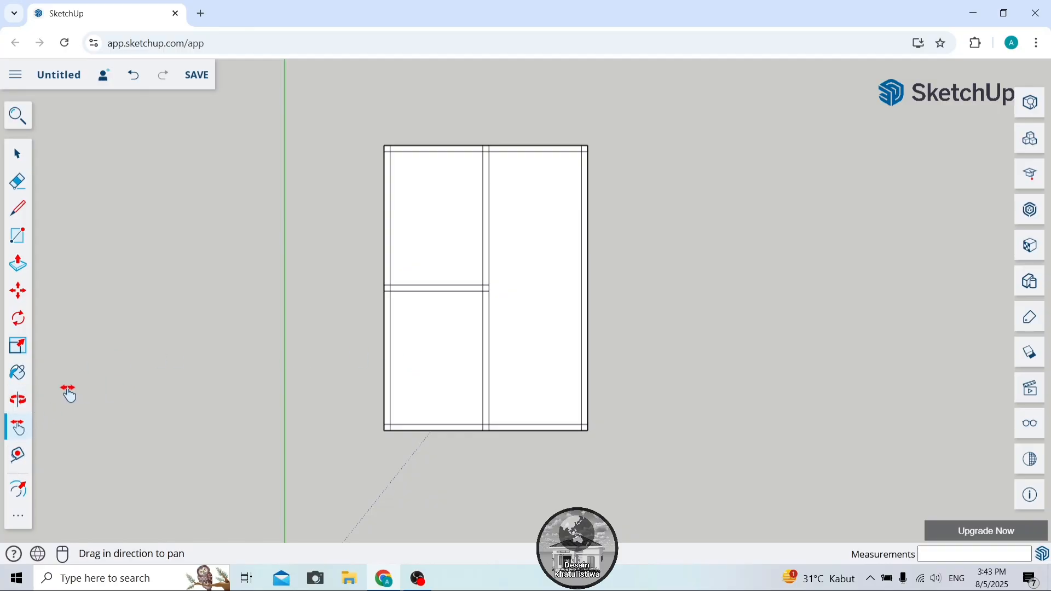
key("o")
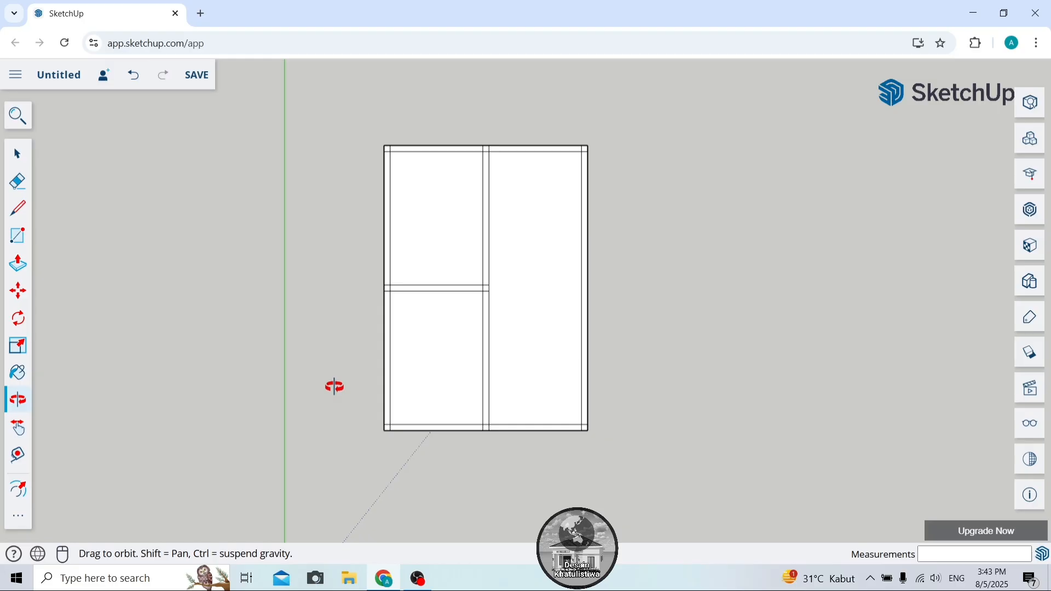
left_click_drag(318, 349, 255, 140)
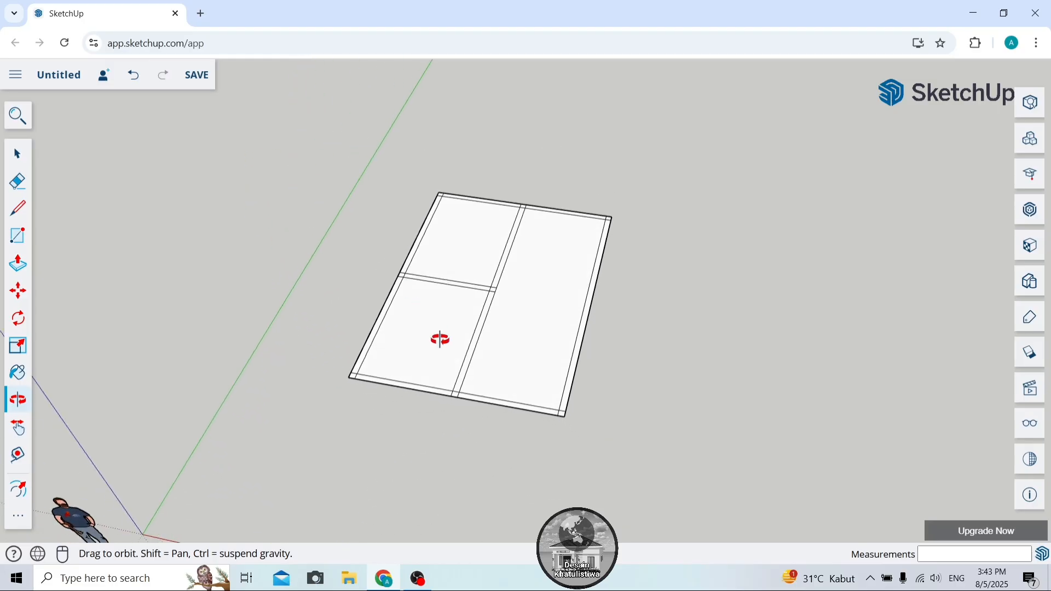
left_click_drag(440, 340, 415, 181)
scroll(481, 304, "up", 5)
left_click_drag(481, 304, 458, 368)
scroll(486, 311, "down", 1)
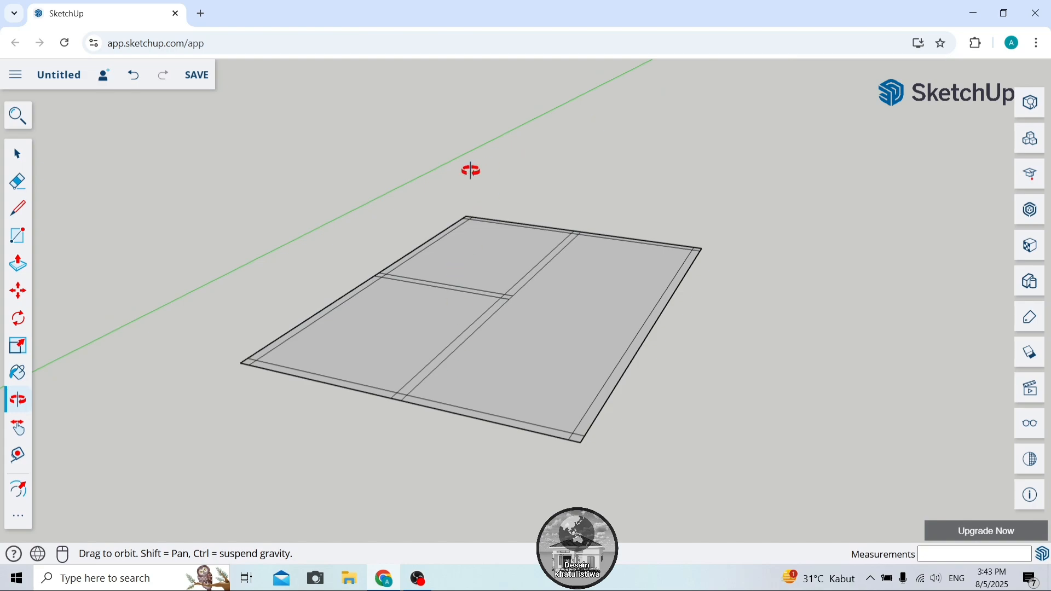
left_click_drag(470, 174, 463, 179)
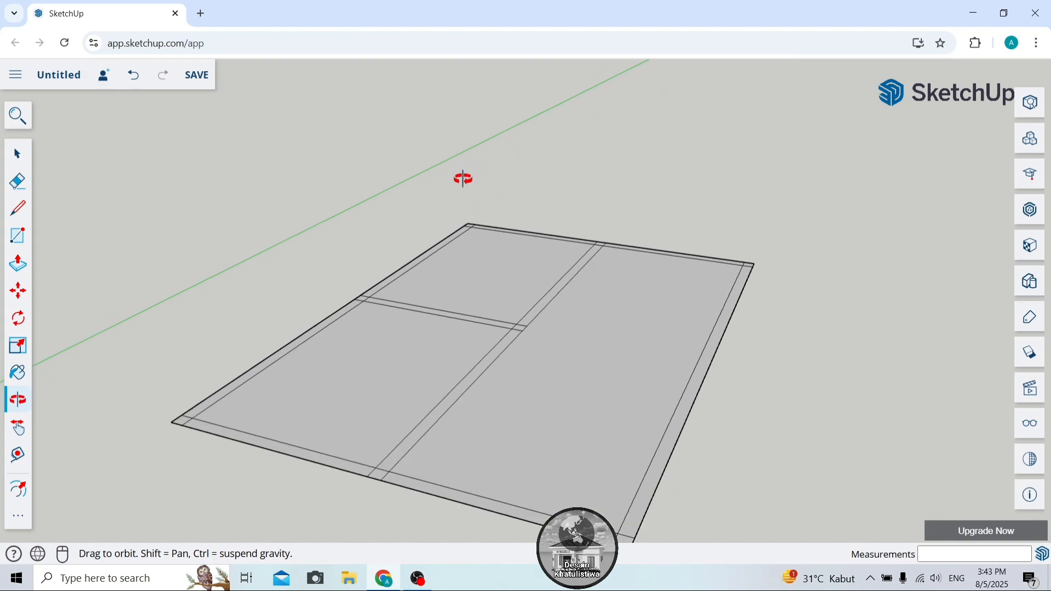
scroll(487, 205, "down", 1)
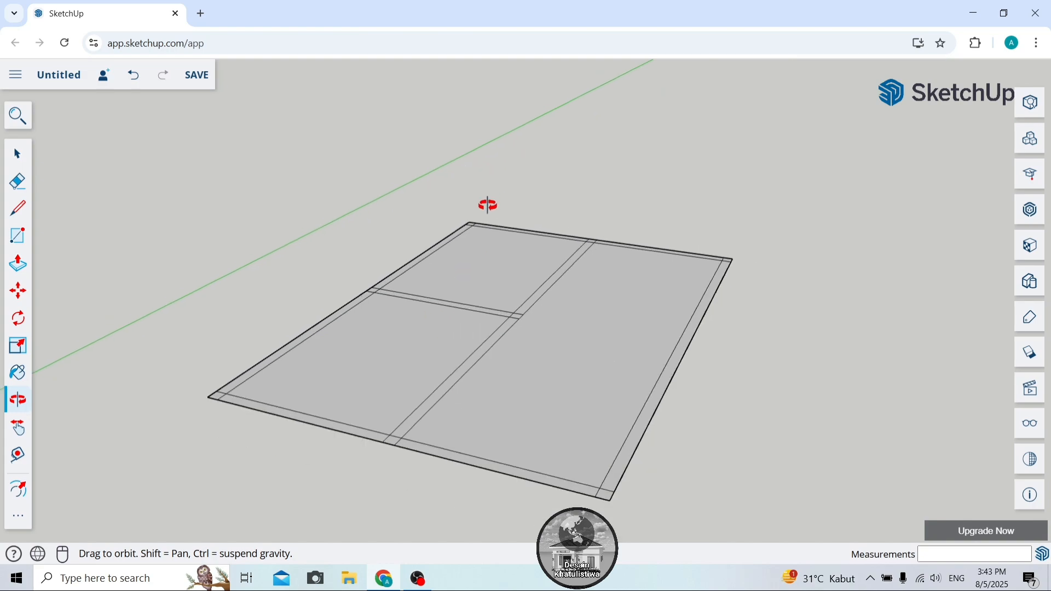
Push/Pull the square face up 30 cm at the plan's far corner, on the long side nearest the green axis.
left_click(18, 267)
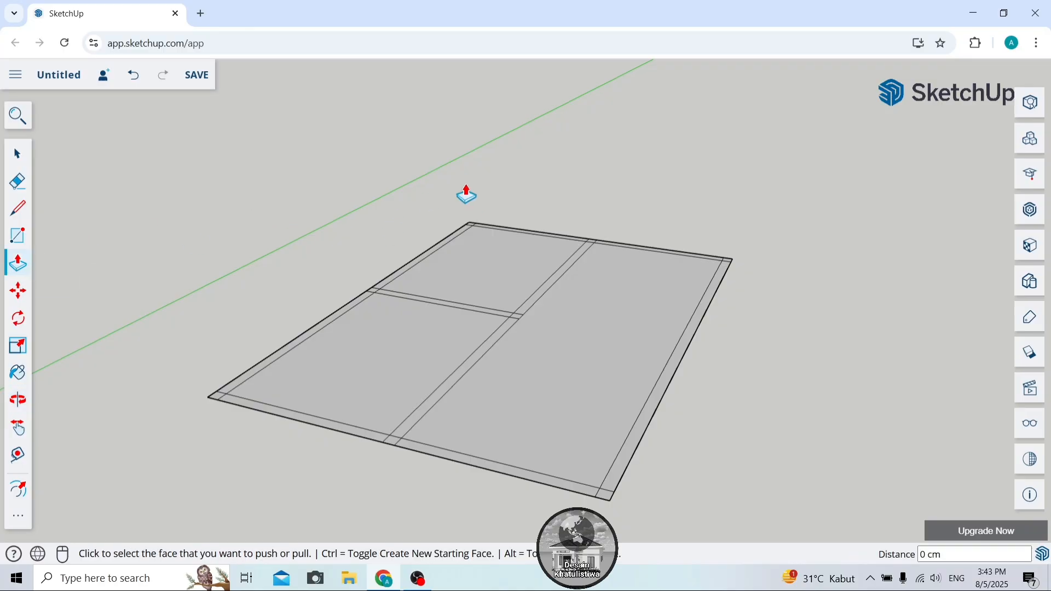
scroll(489, 173, "up", 5)
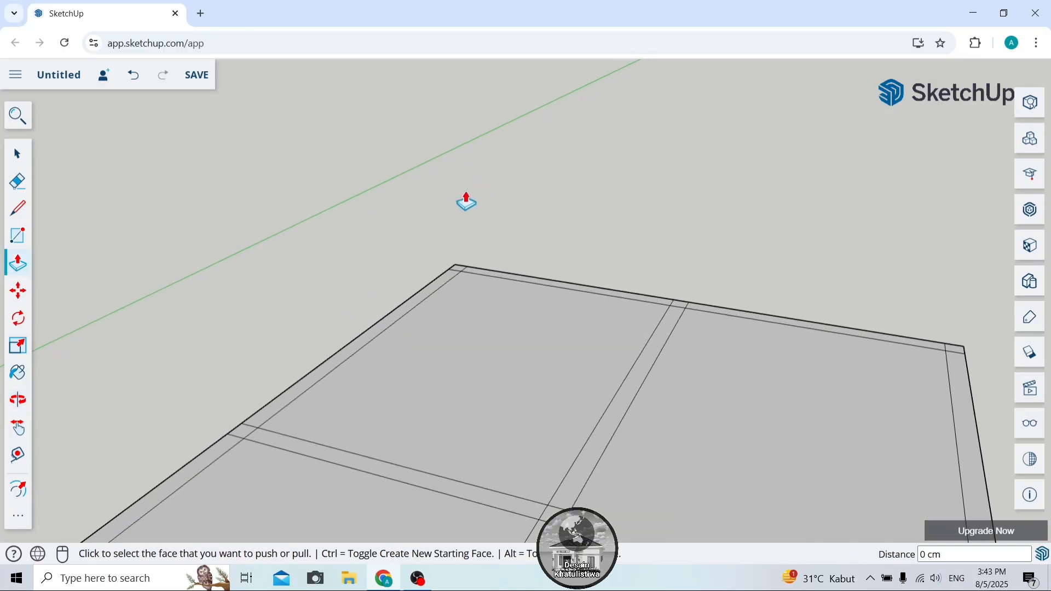
scroll(463, 307, "up", 2)
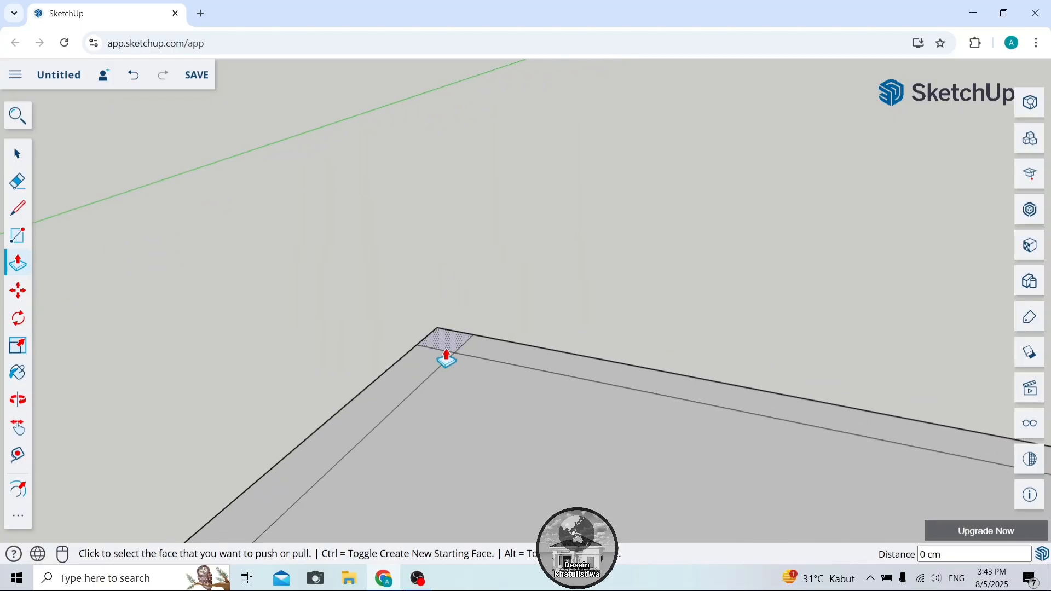
scroll(449, 355, "up", 2)
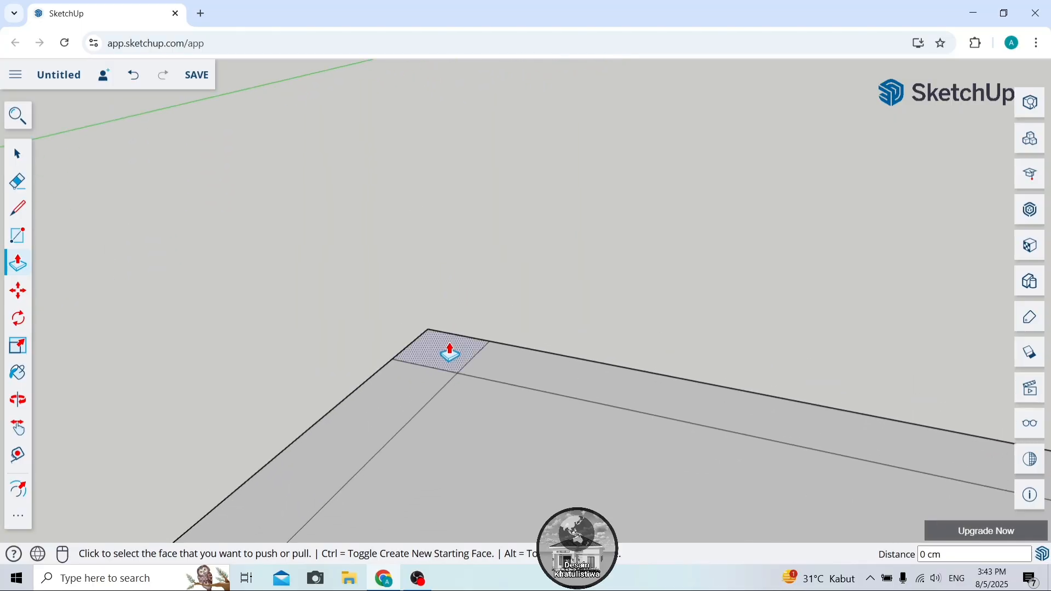
left_click(450, 355)
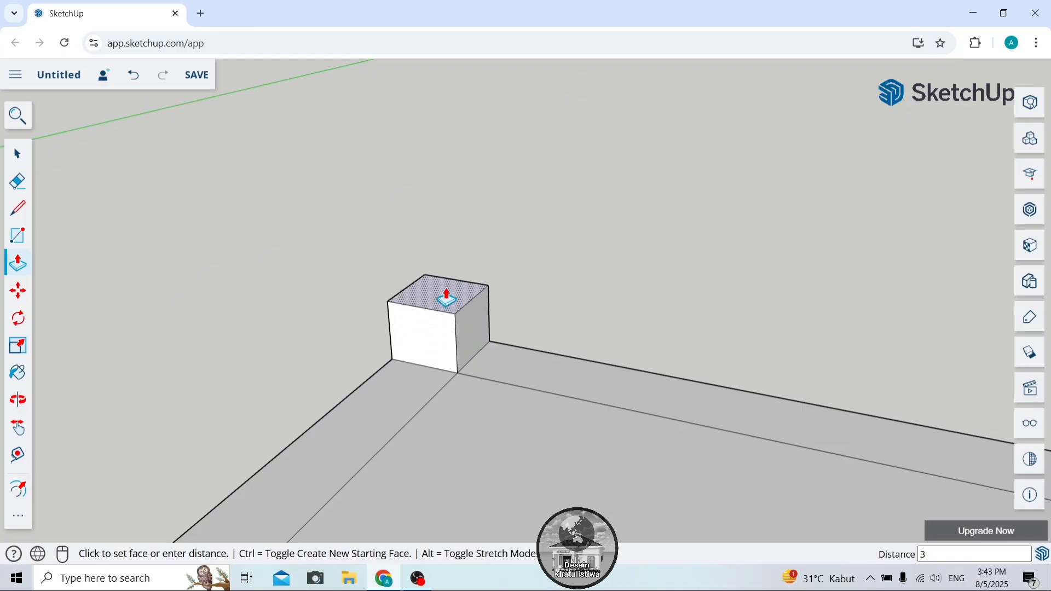
key("Return")
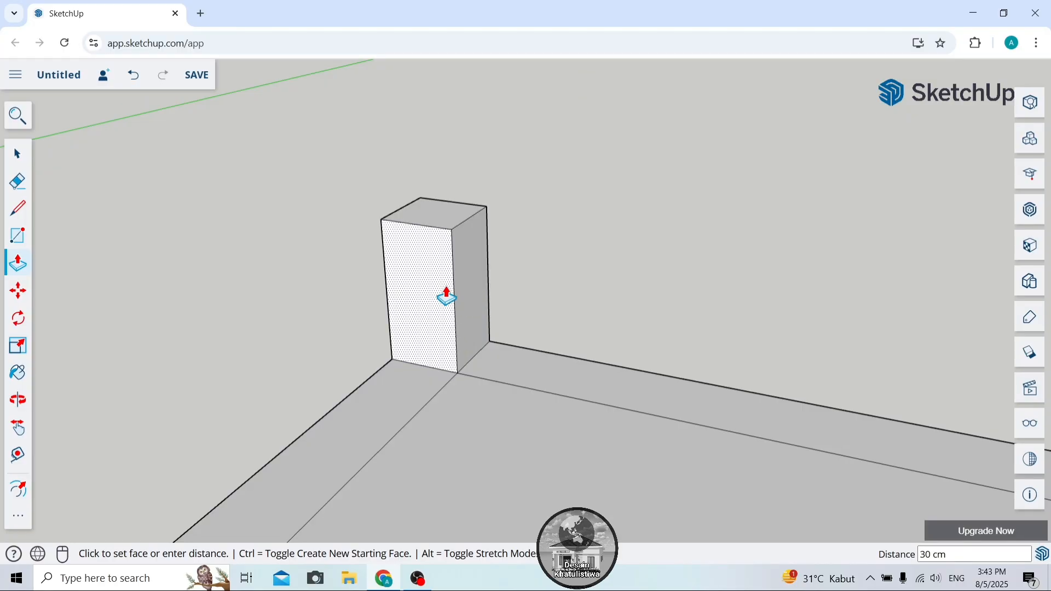
Push/Pull the two outer wall strips adjoining the raised corner block up to the same 30 cm height.
scroll(447, 299, "down", 3)
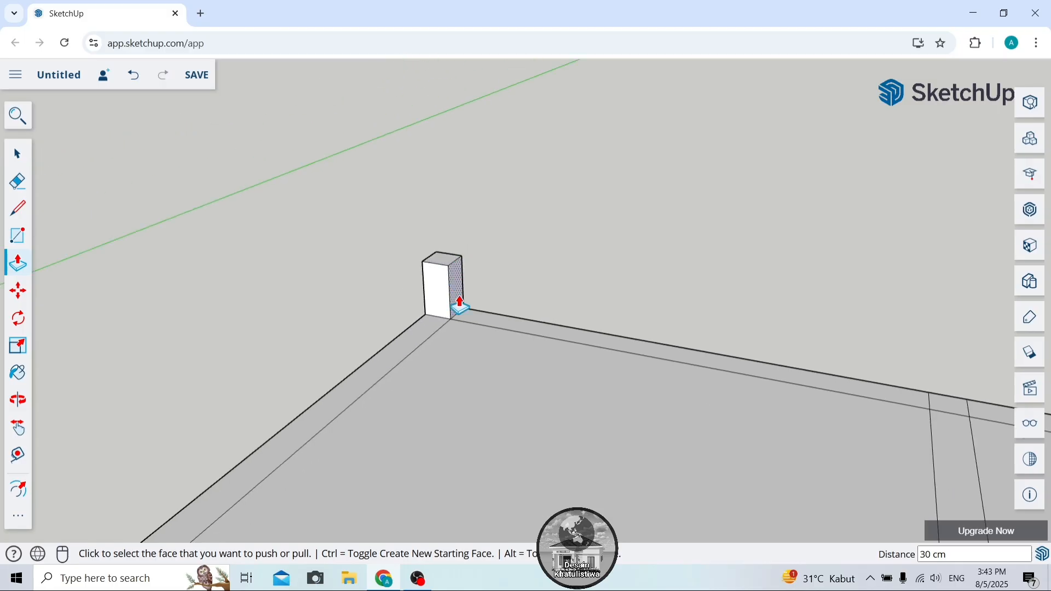
scroll(460, 273, "down", 3)
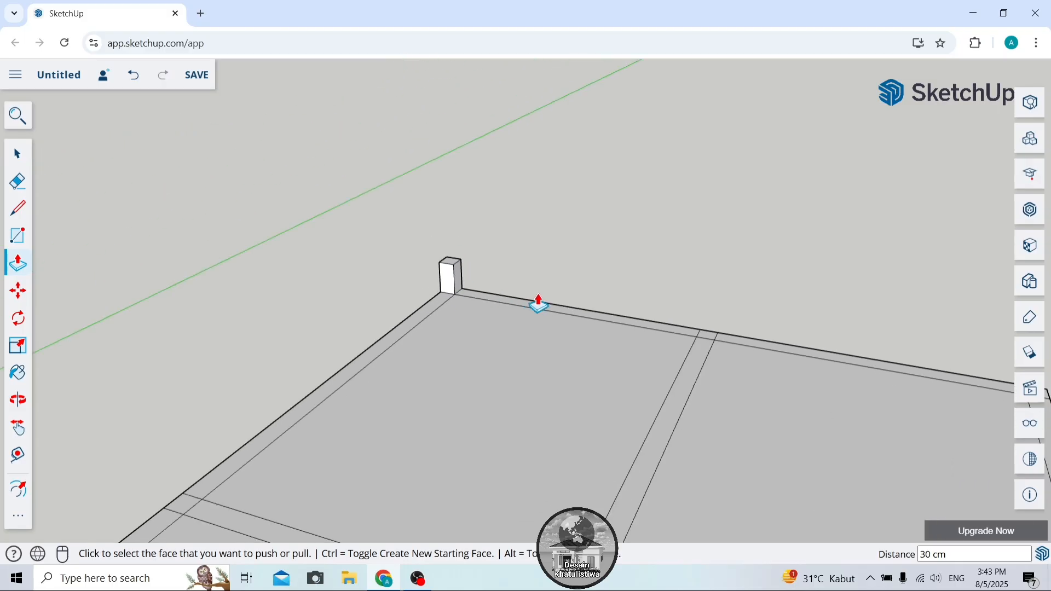
scroll(539, 303, "up", 3)
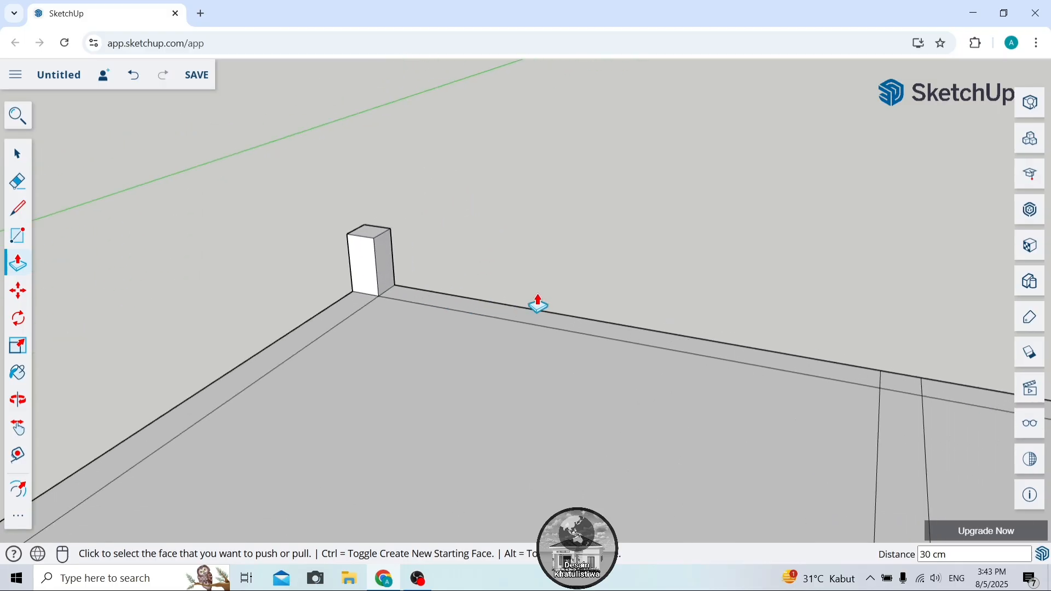
left_click(476, 310)
left_click(418, 318)
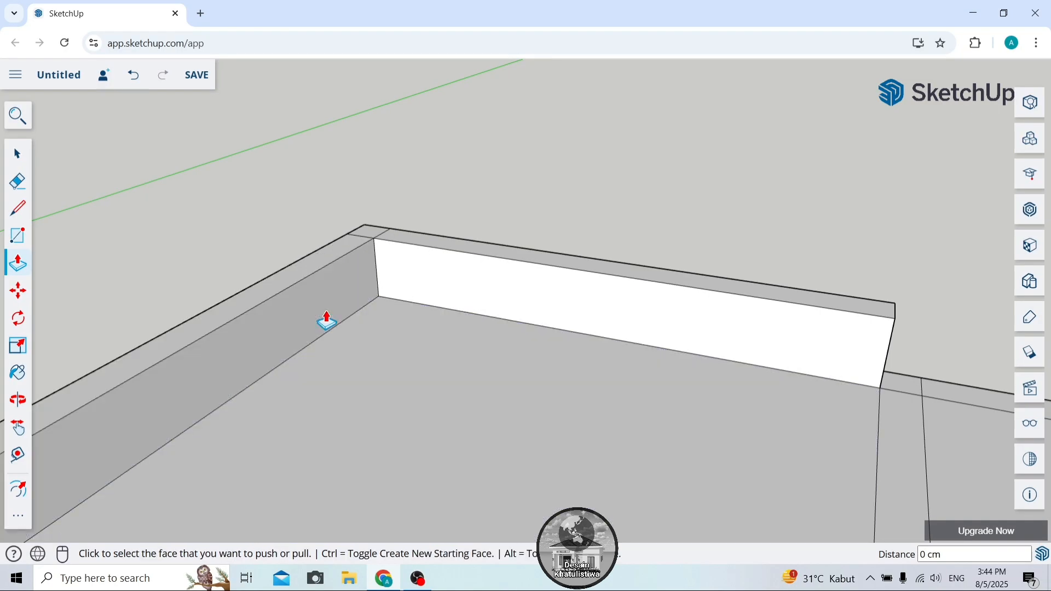
Raise the small outer wall face at the far end of the long dividing wall by the same 30 cm.
scroll(327, 321, "down", 5)
scroll(531, 333, "up", 4)
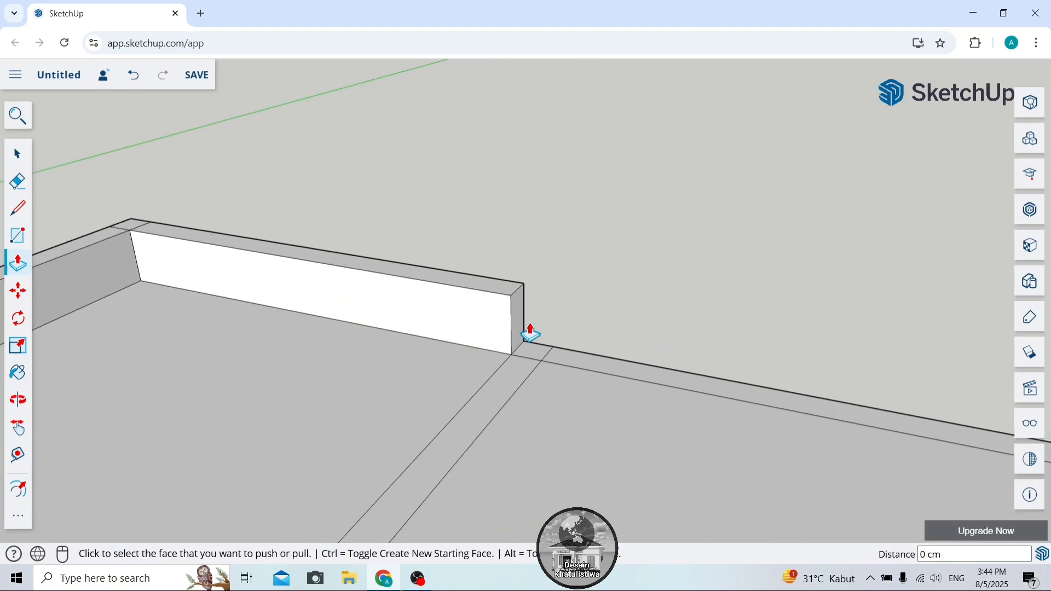
scroll(530, 332, "up", 1)
double_click(535, 362)
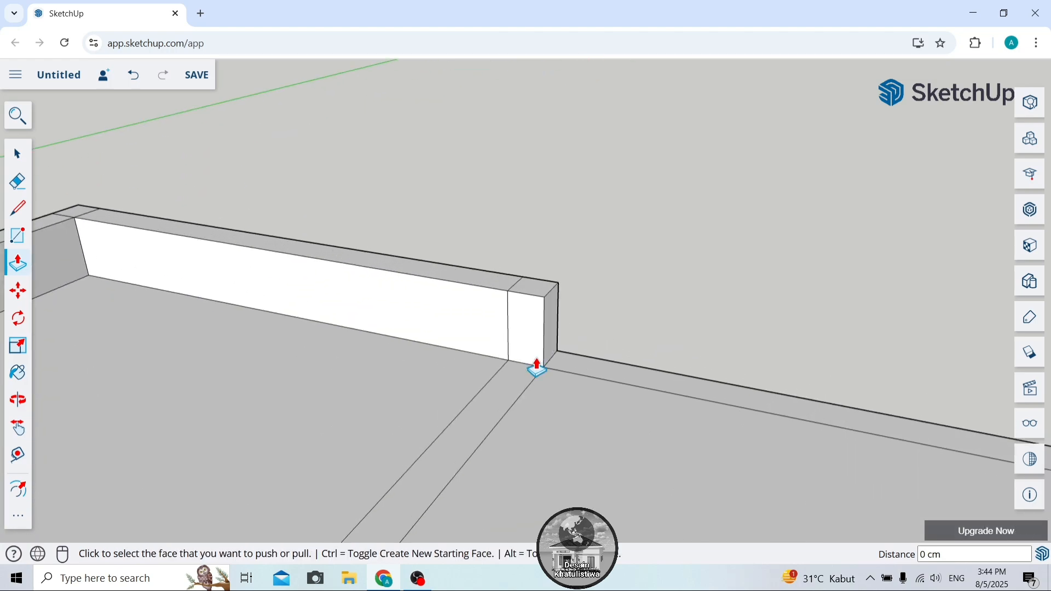
Raise the remaining far end wall strip, the dividing wall's far section and the smaller far room's floor by the same 30 cm.
double_click(578, 366)
left_click(520, 371)
scroll(519, 329, "up", 2)
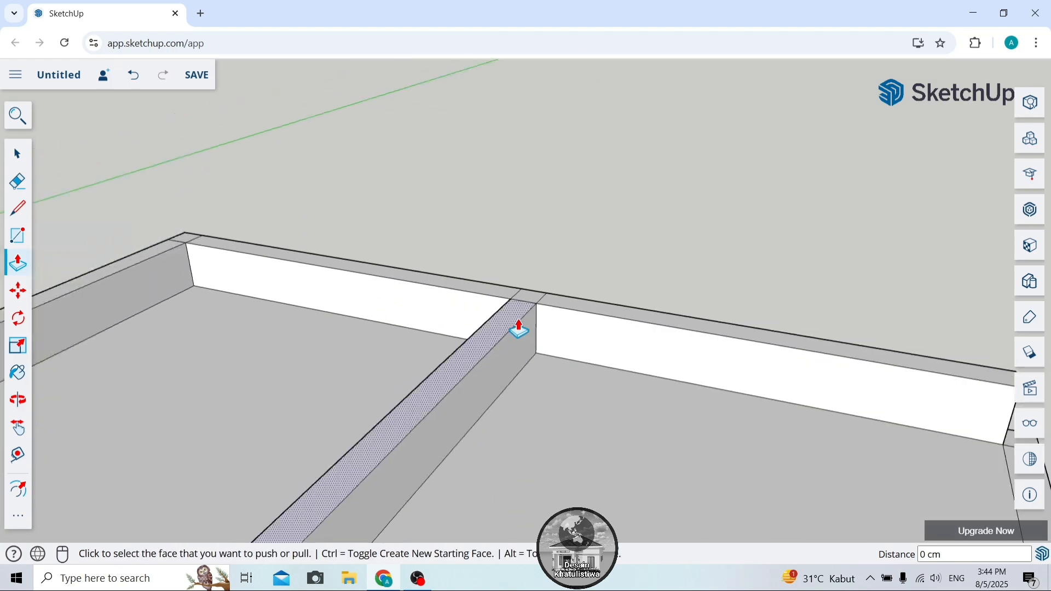
scroll(519, 329, "down", 5)
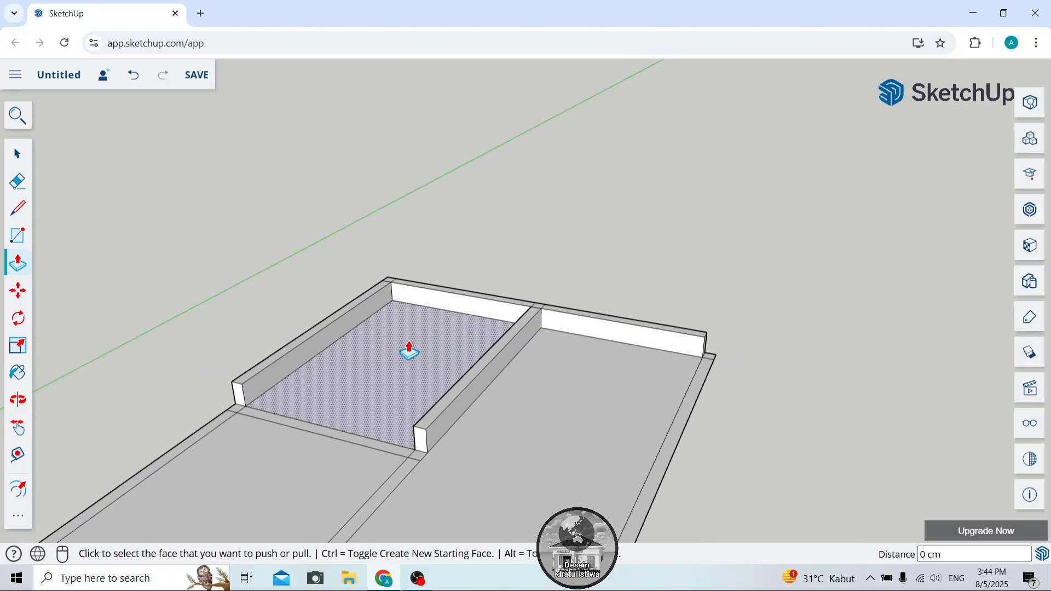
double_click(410, 351)
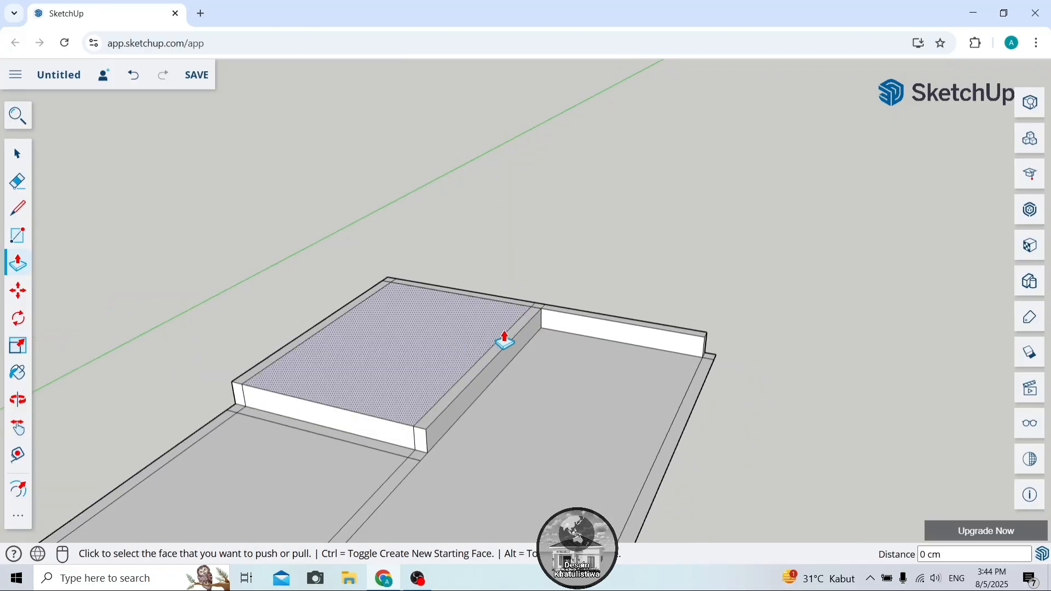
Raise the other far corner square and the long outer wall strip running from it by the same 30 cm.
scroll(728, 361, "up", 2)
scroll(659, 370, "up", 2)
double_click(659, 371)
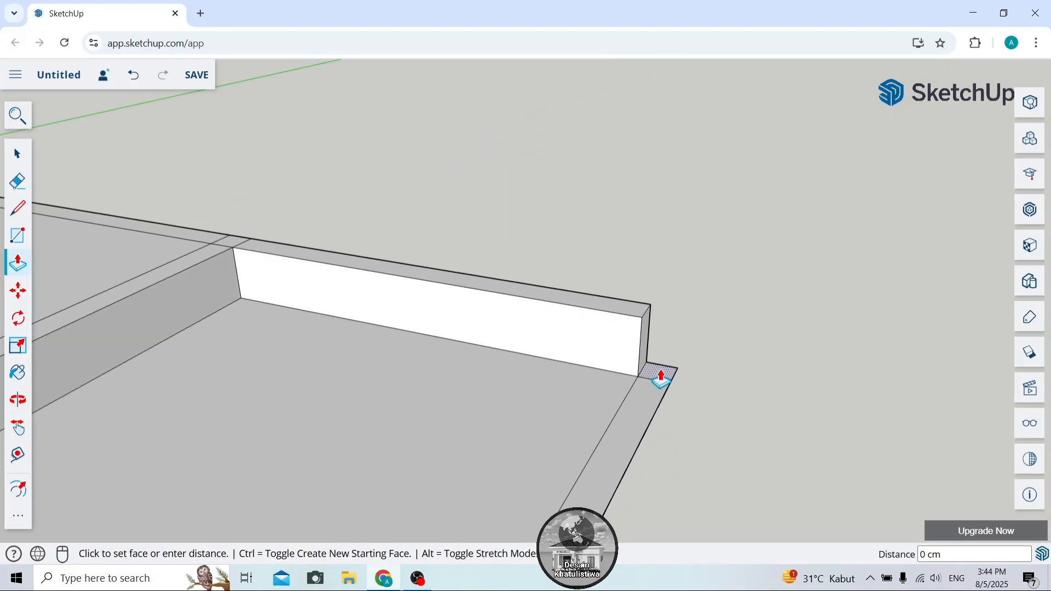
left_click(651, 394)
left_click(651, 393)
scroll(652, 357, "down", 6)
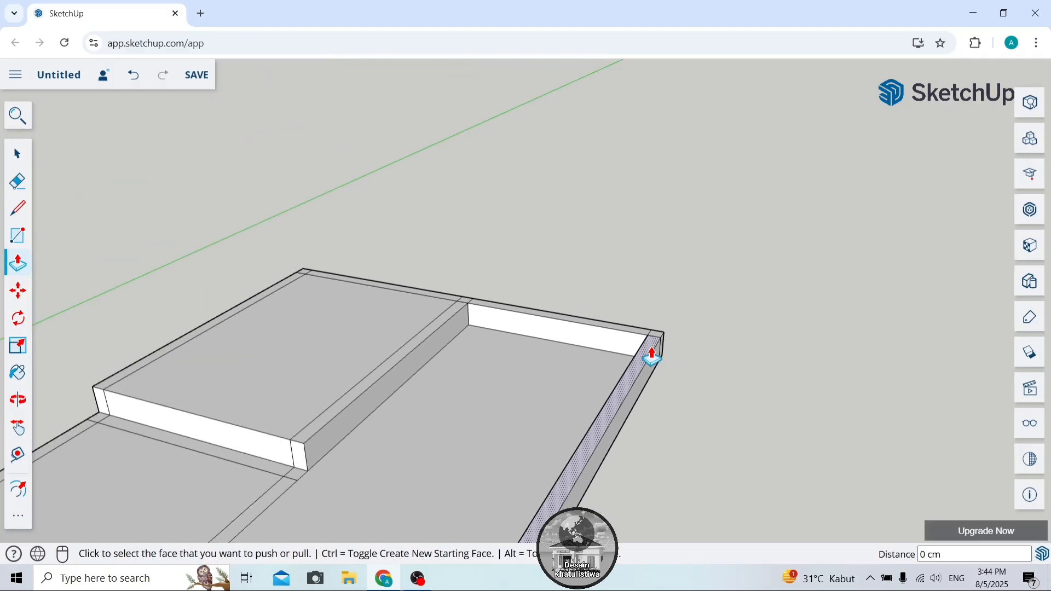
Push/Pull the large long room's floor face up to the same 30 cm height.
scroll(527, 433, "up", 2)
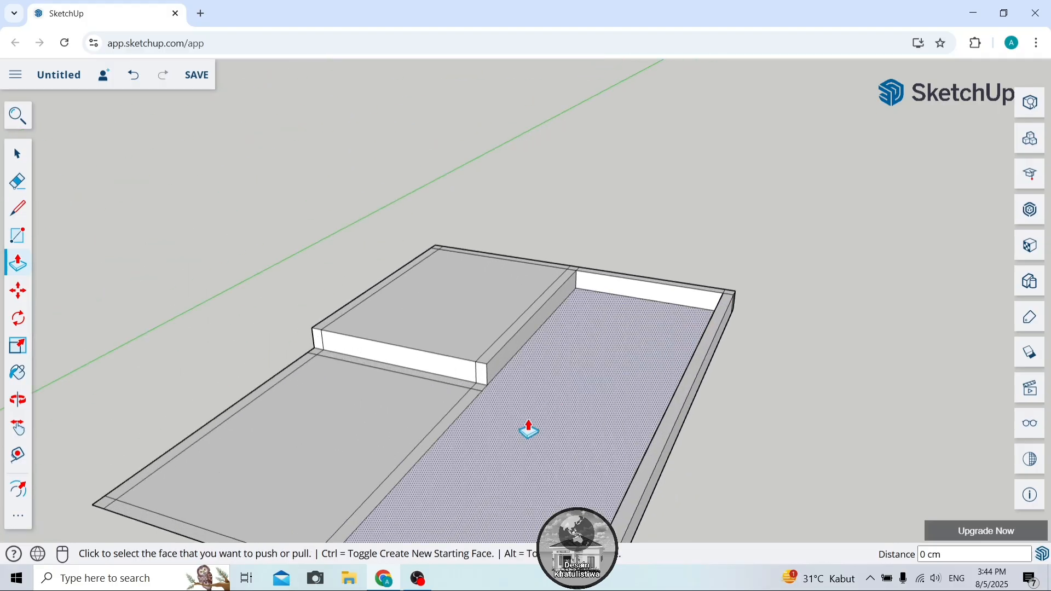
double_click(555, 417)
scroll(554, 414, "down", 4)
scroll(542, 507, "up", 1)
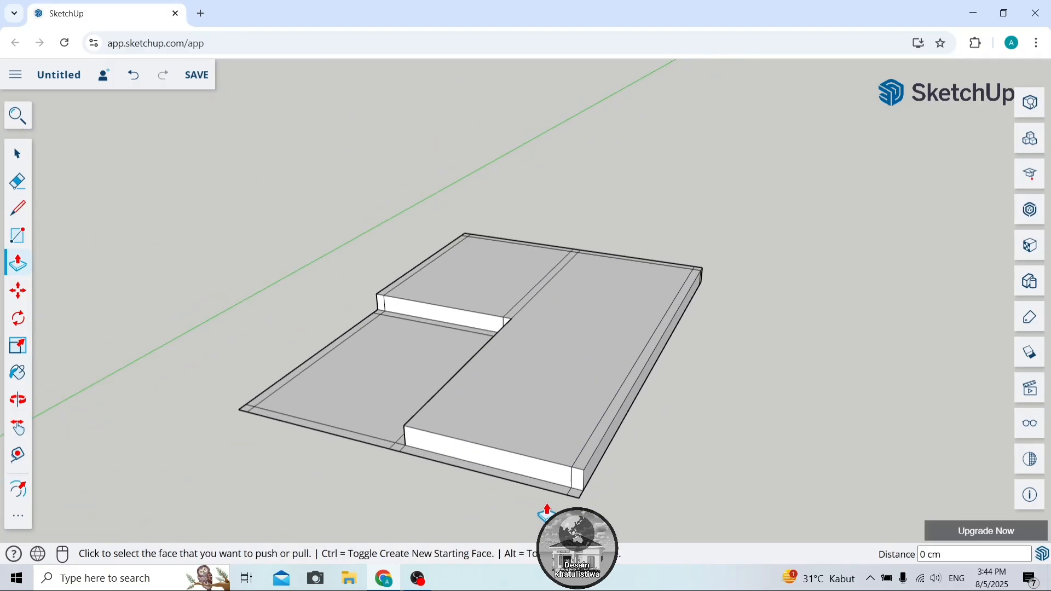
Raise the near corner square, the large room's near end wall strip and the dividing wall's near end square by 30 cm.
scroll(547, 512, "up", 3)
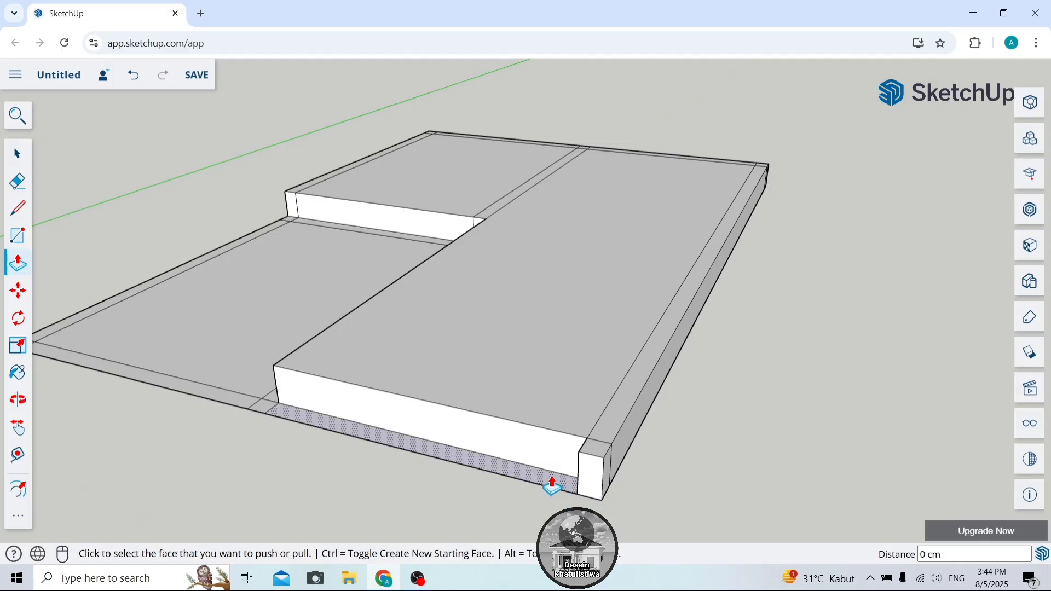
scroll(219, 423, "up", 2)
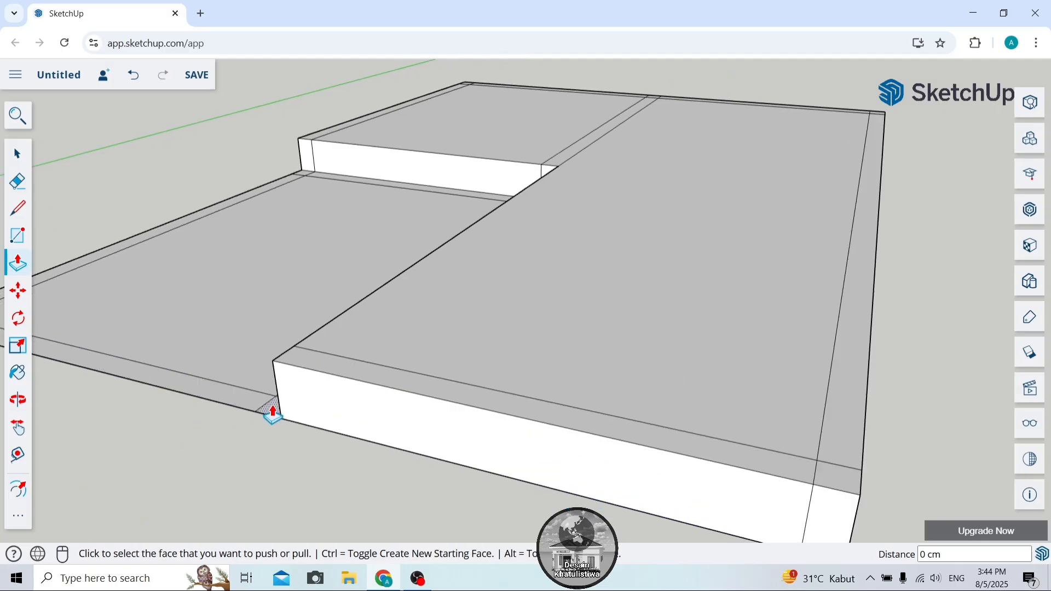
scroll(295, 405, "down", 5)
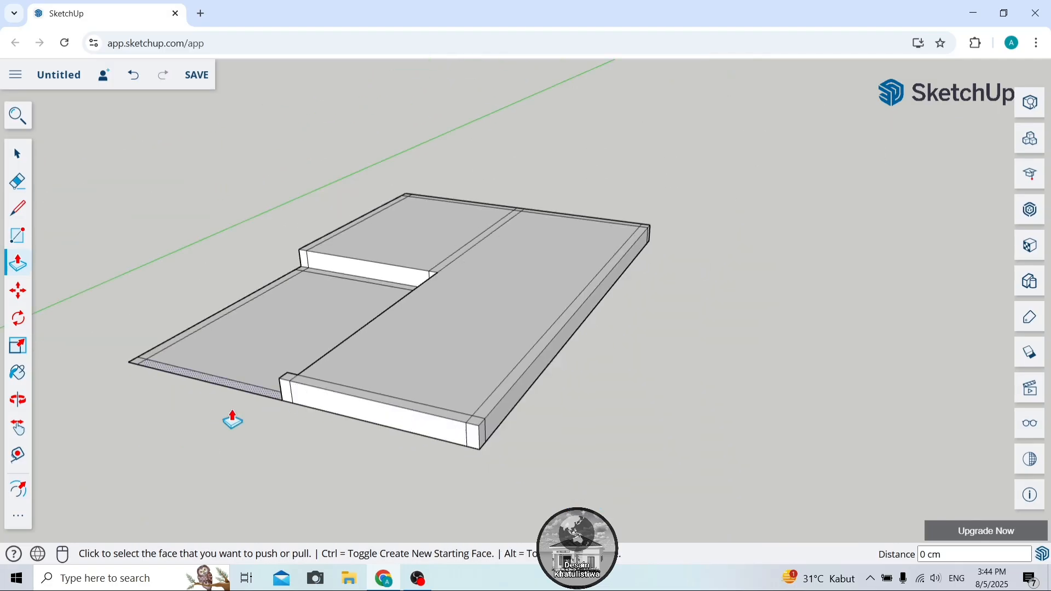
Raise the dividing wall's junction square, its near section and the short cross wall strip by the same 30 cm.
left_click(22, 415)
left_click_drag(71, 383, 272, 376)
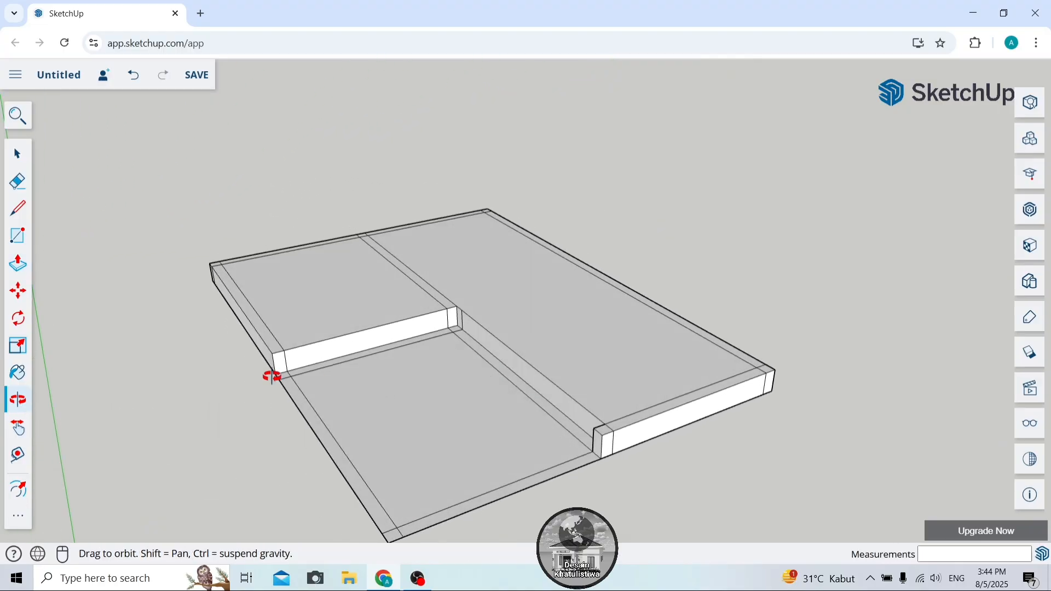
left_click(28, 263)
scroll(429, 352, "up", 5)
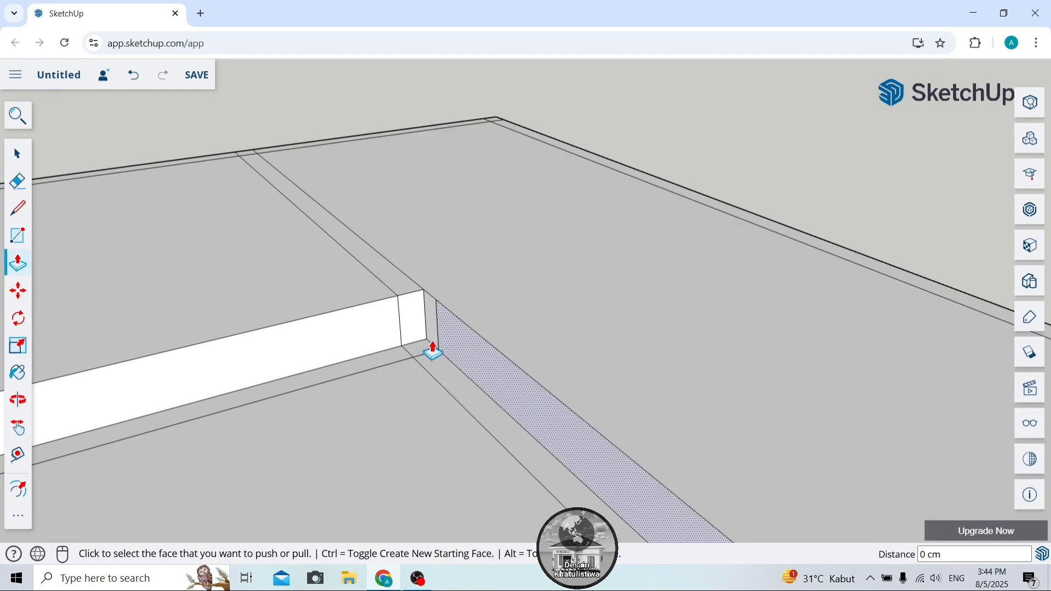
double_click(425, 356)
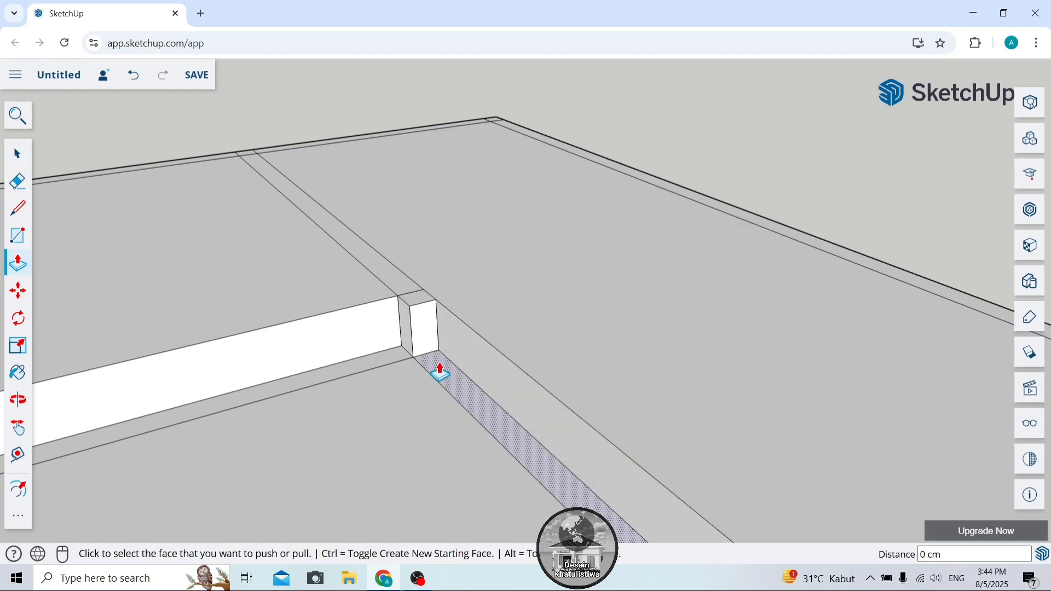
scroll(423, 330, "down", 5)
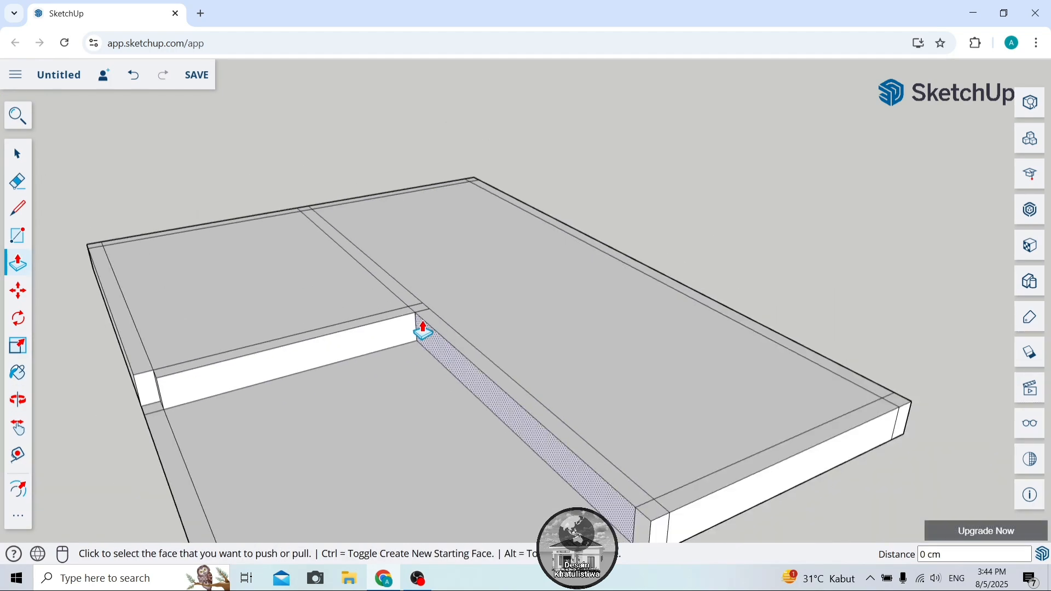
Raise the outer wall square at the cross wall, the adjoining long outer strip and the remaining room's floor by 30 cm.
scroll(258, 369, "down", 5)
scroll(265, 372, "up", 8)
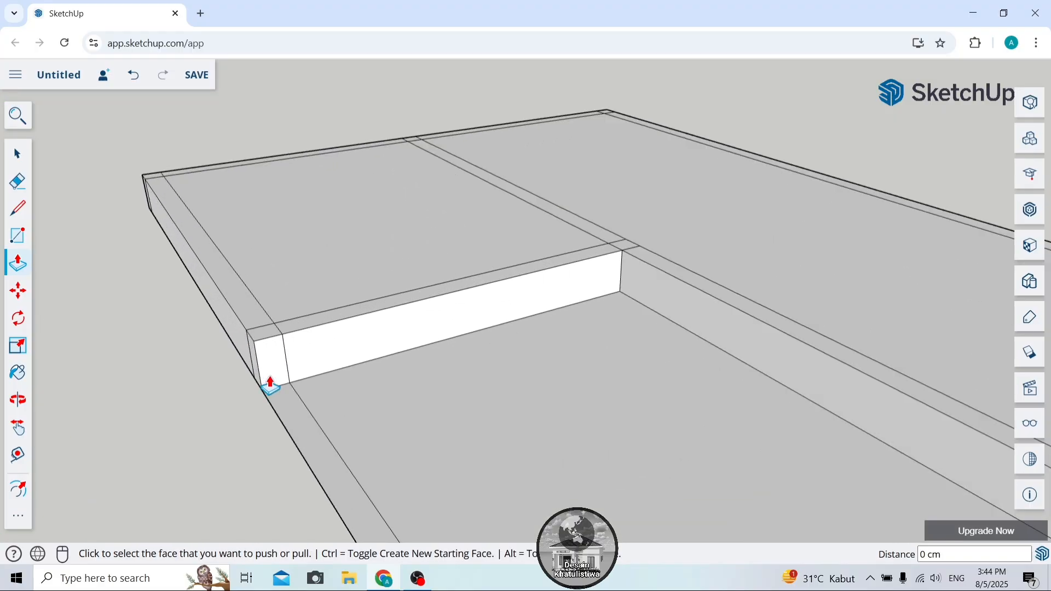
double_click(284, 407)
double_click(401, 403)
scroll(366, 363, "down", 3)
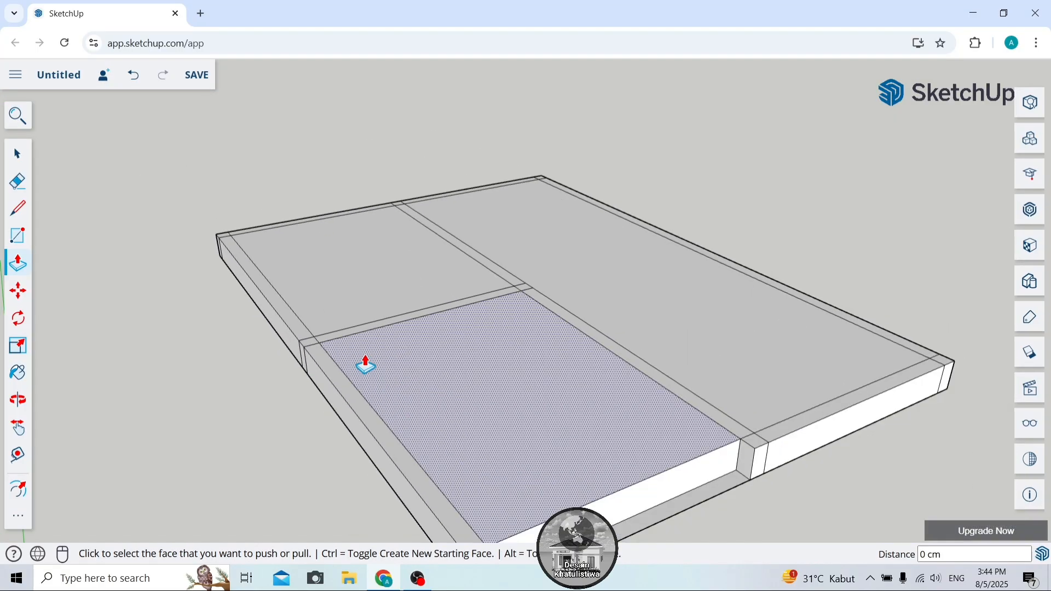
Raise the last near end wall strip and the last corner square to the same 30 cm height.
scroll(366, 365, "down", 3)
scroll(503, 460, "up", 5)
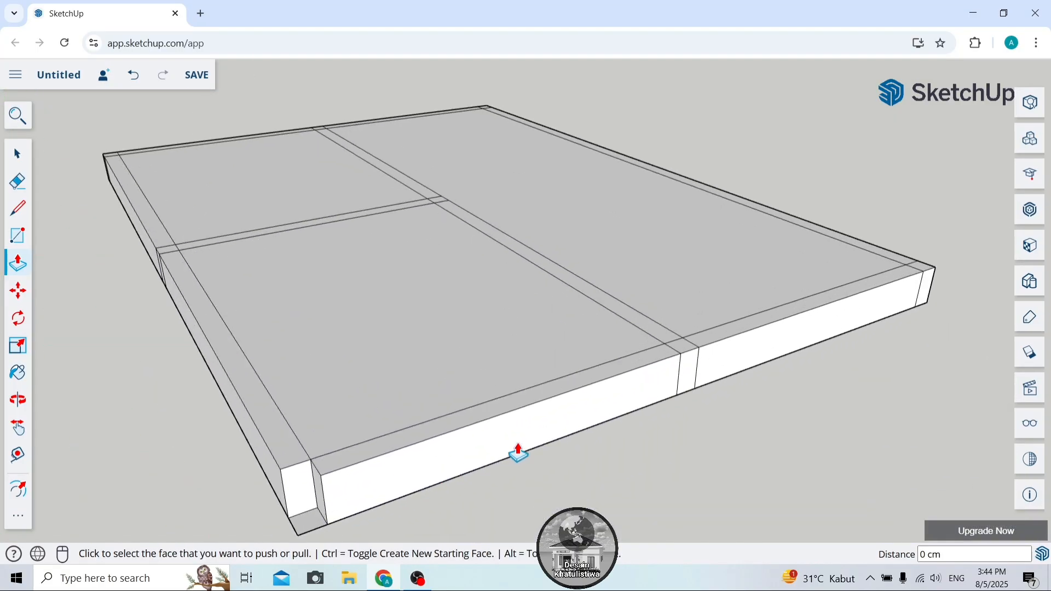
double_click(311, 525)
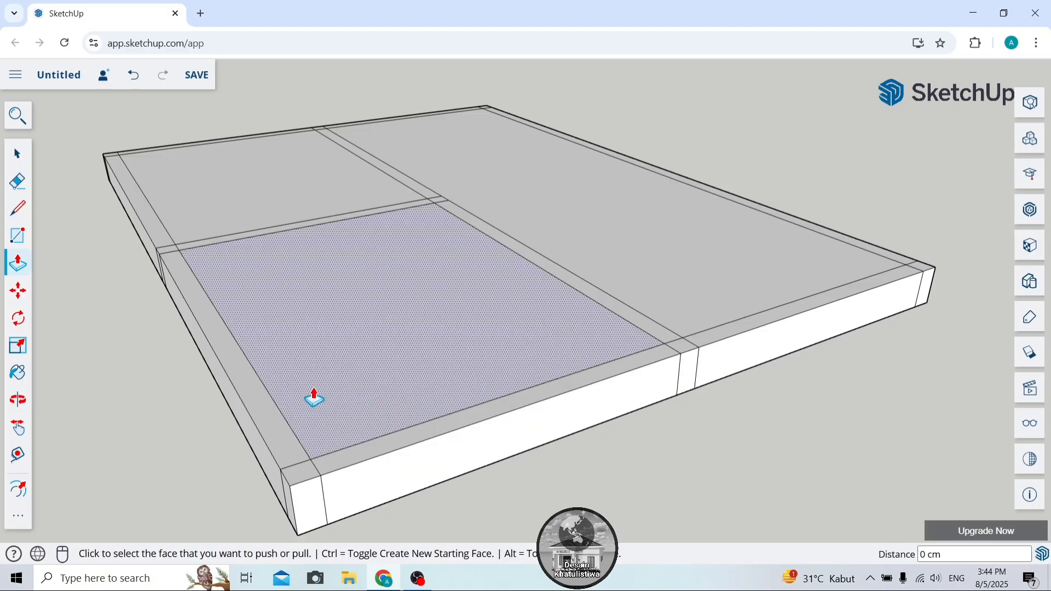
scroll(314, 399, "down", 3)
Examine the raised plan block and its far corner near the green axis, and activate Push/Pull.
left_click(17, 411)
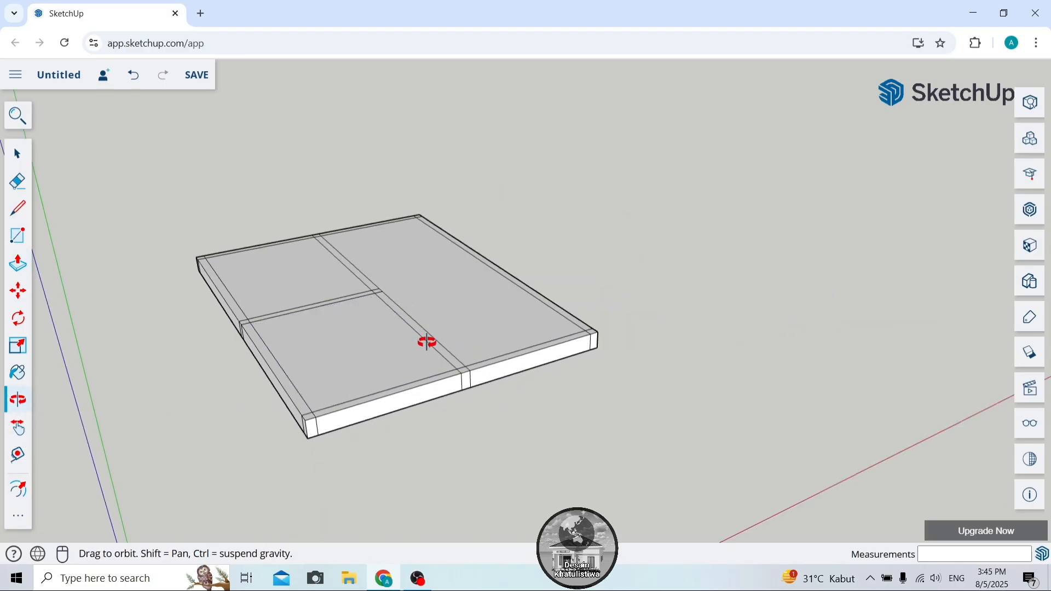
left_click_drag(582, 290, 460, 250)
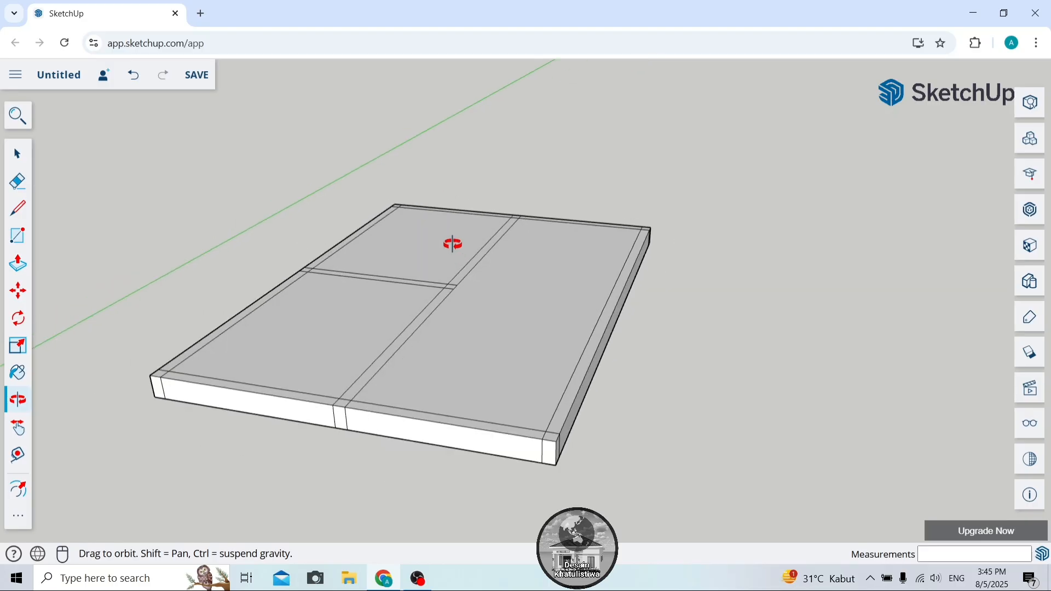
key("space")
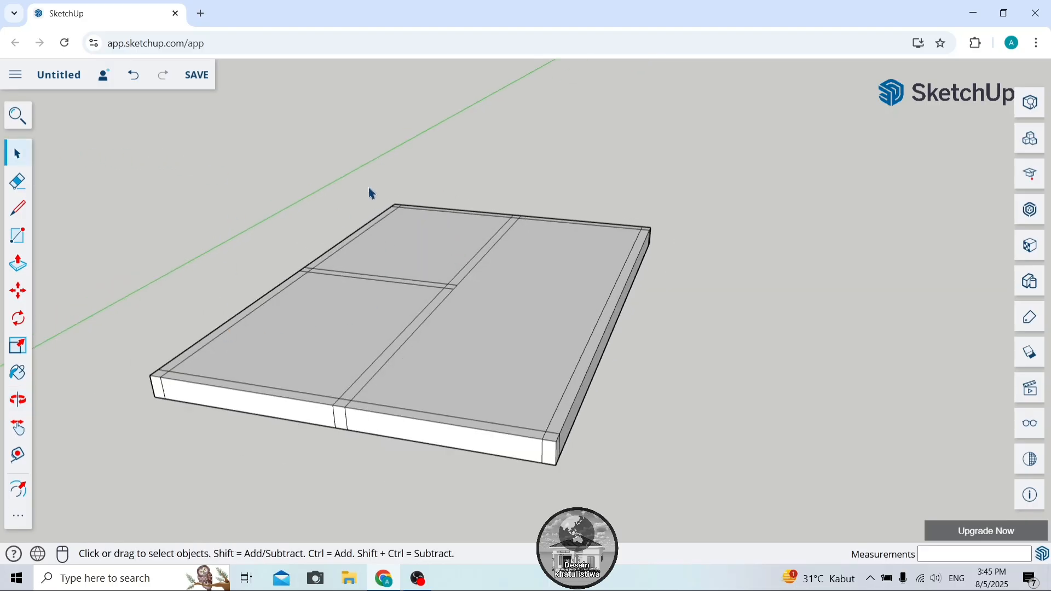
scroll(377, 174, "down", 1)
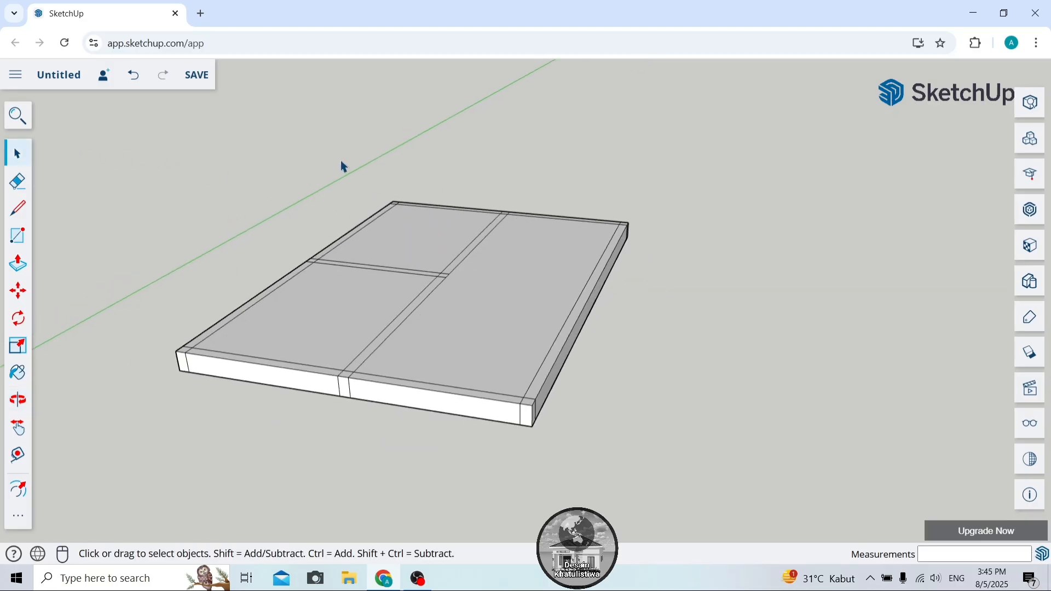
scroll(345, 164, "up", 1)
scroll(411, 160, "up", 6)
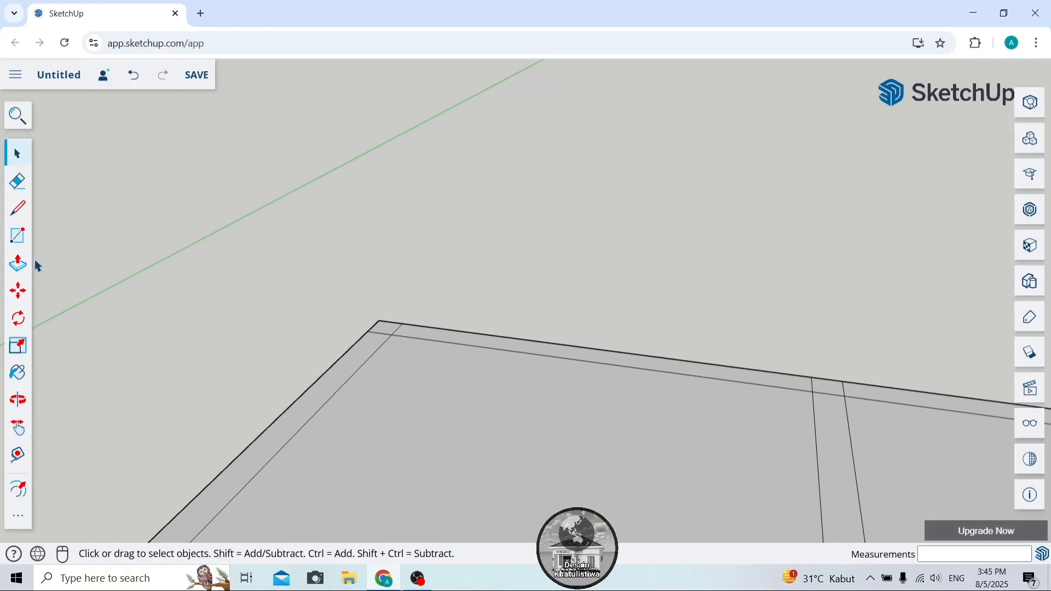
left_click(18, 264)
scroll(336, 270, "up", 3)
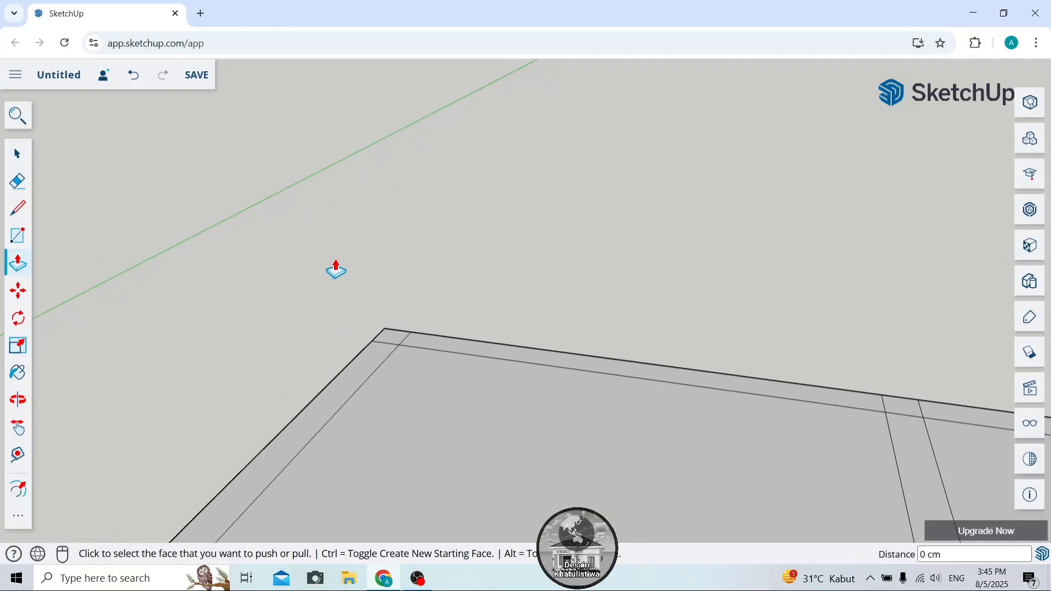
left_click(408, 353)
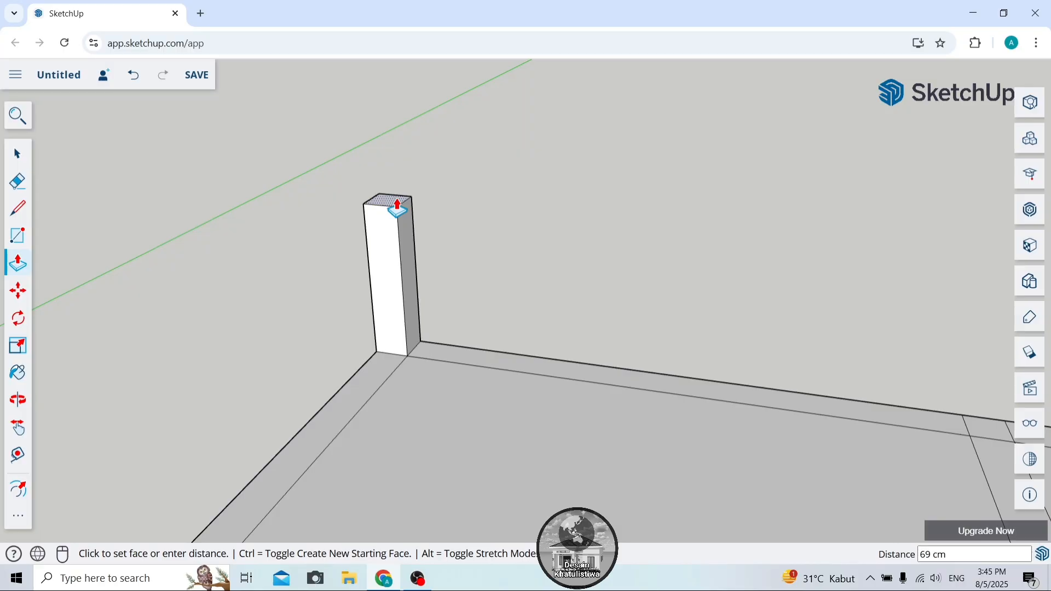
left_click(397, 208)
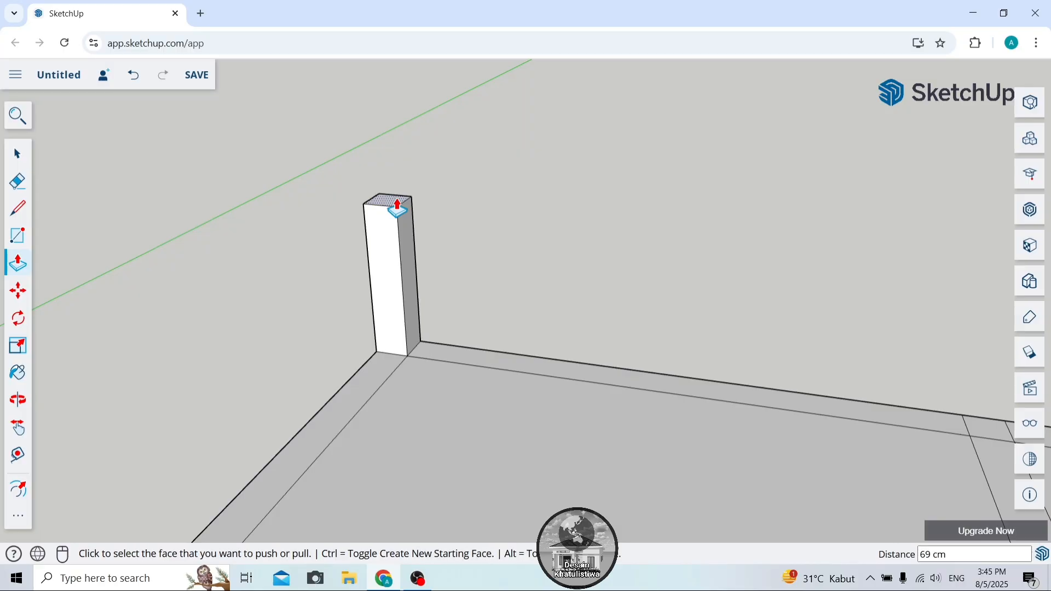
left_click(131, 77)
Push/Pull the square top face at the far corner nearest the green axis up 300 cm.
left_click(400, 353)
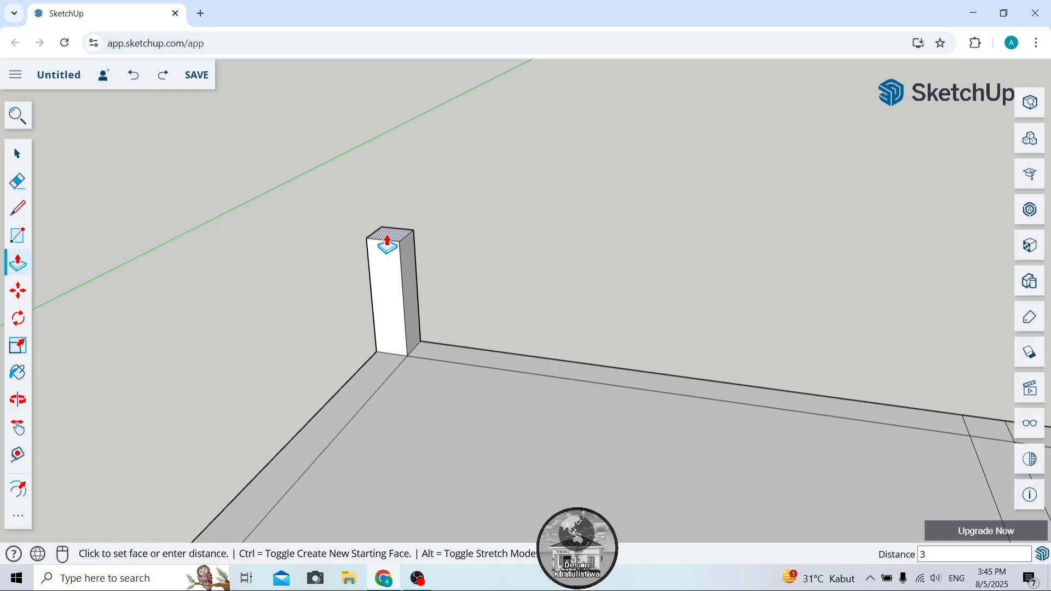
key("Return")
scroll(387, 246, "down", 5)
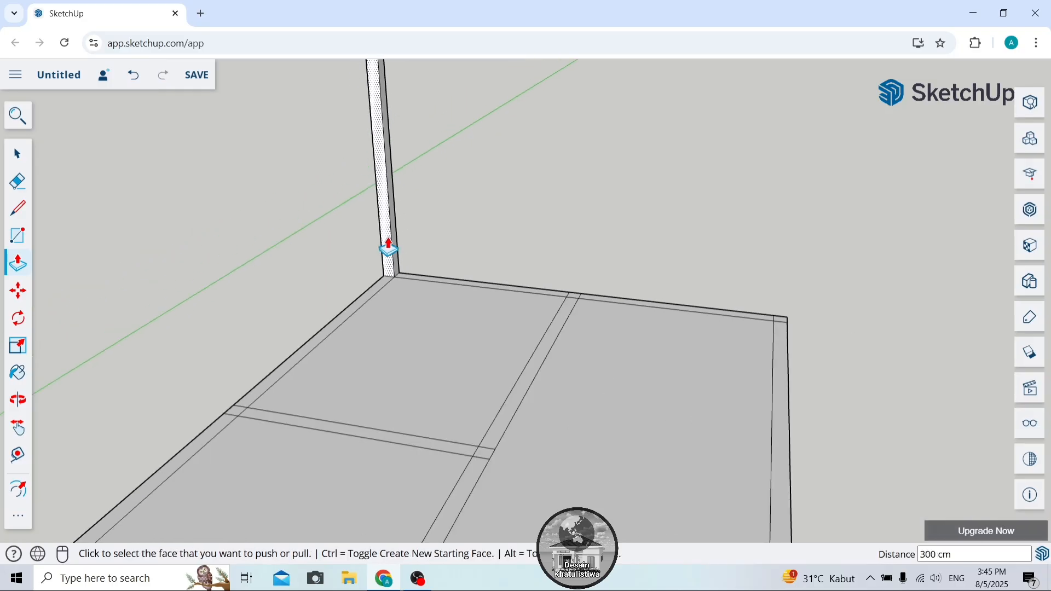
Raise both far end wall strips, the junction square between them and the long-side wall strip beside the corner post by 300 cm.
left_click(22, 406)
left_click_drag(272, 332, 278, 289)
scroll(391, 138, "up", 5)
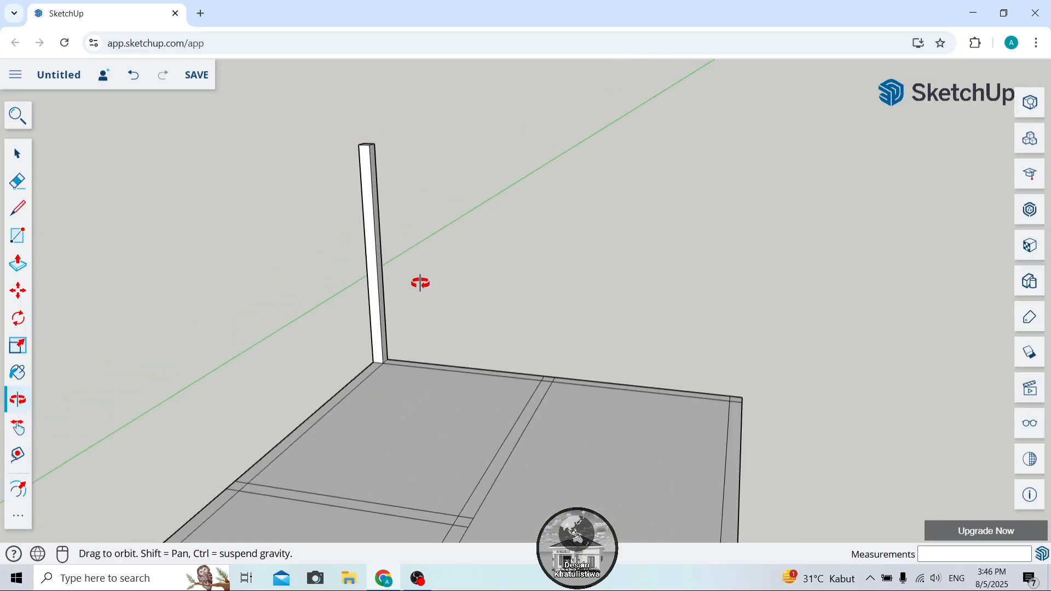
left_click_drag(420, 283, 425, 311)
left_click_drag(384, 256, 391, 286)
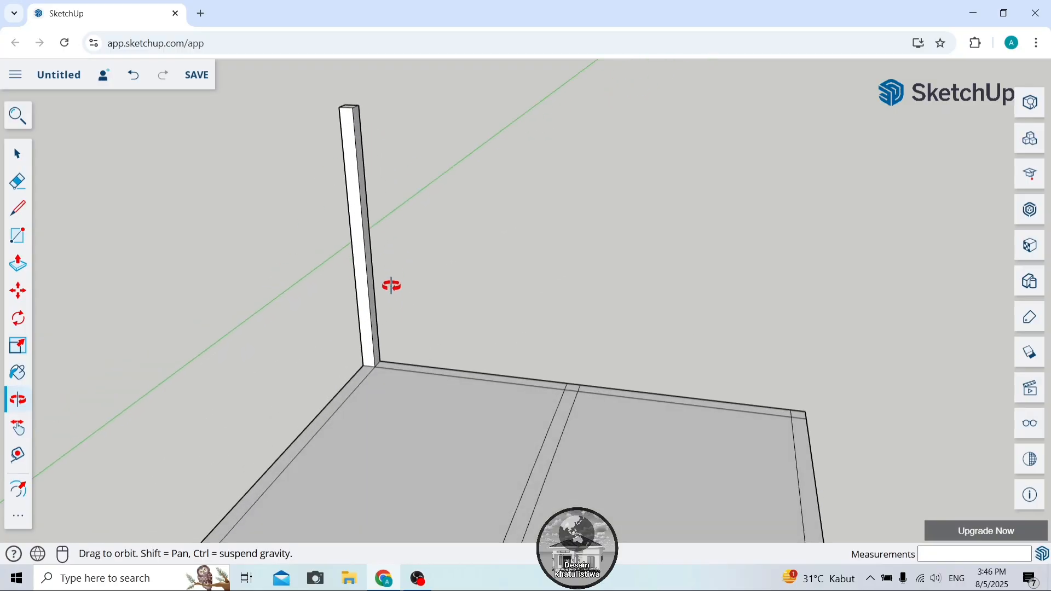
left_click(27, 265)
scroll(476, 307, "up", 5)
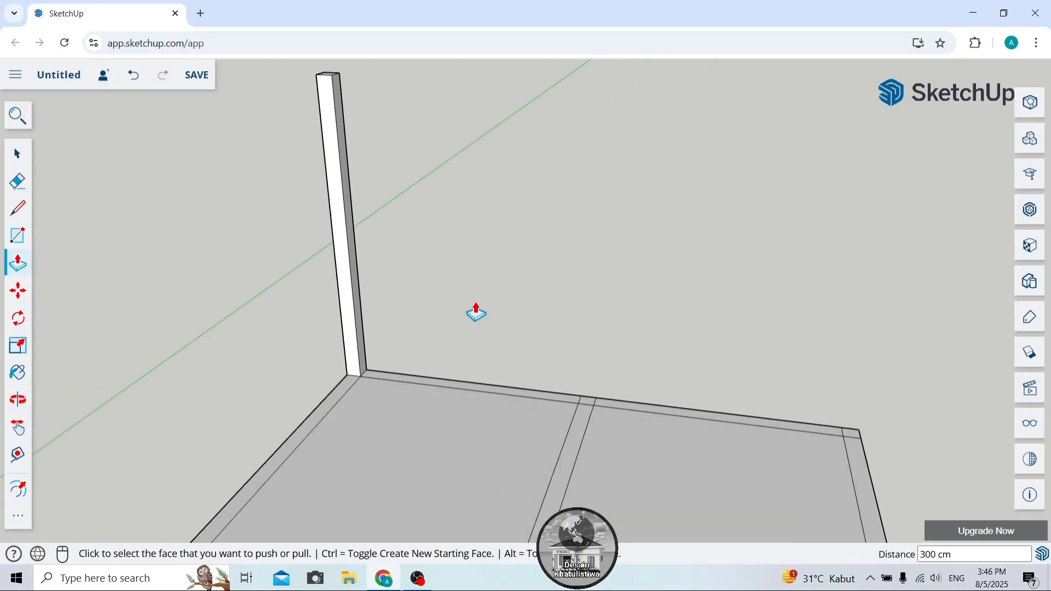
double_click(436, 419)
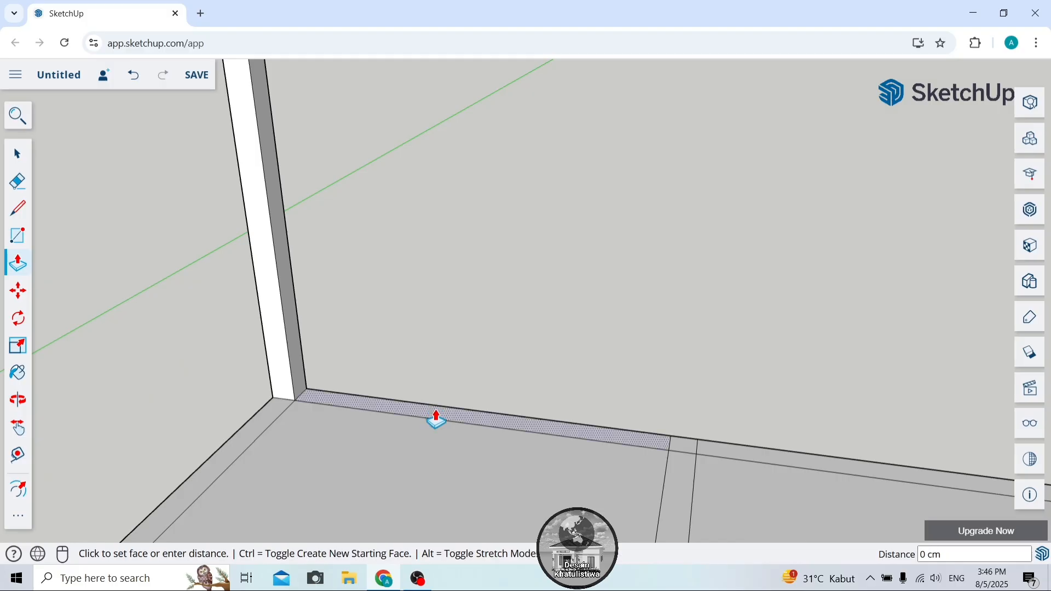
left_click(688, 458)
left_click(688, 450)
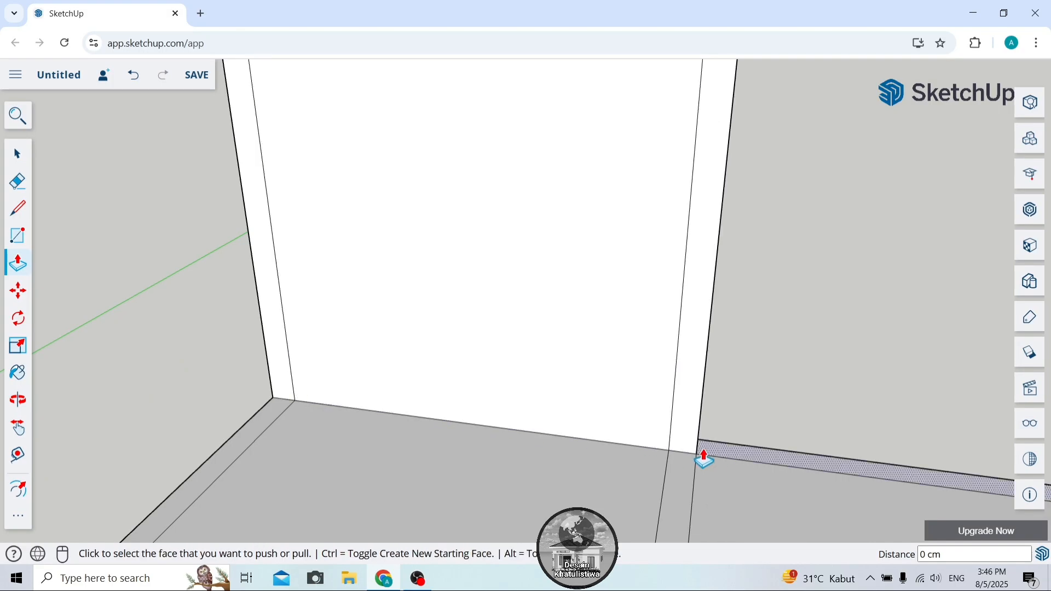
double_click(715, 451)
scroll(259, 429, "down", 8)
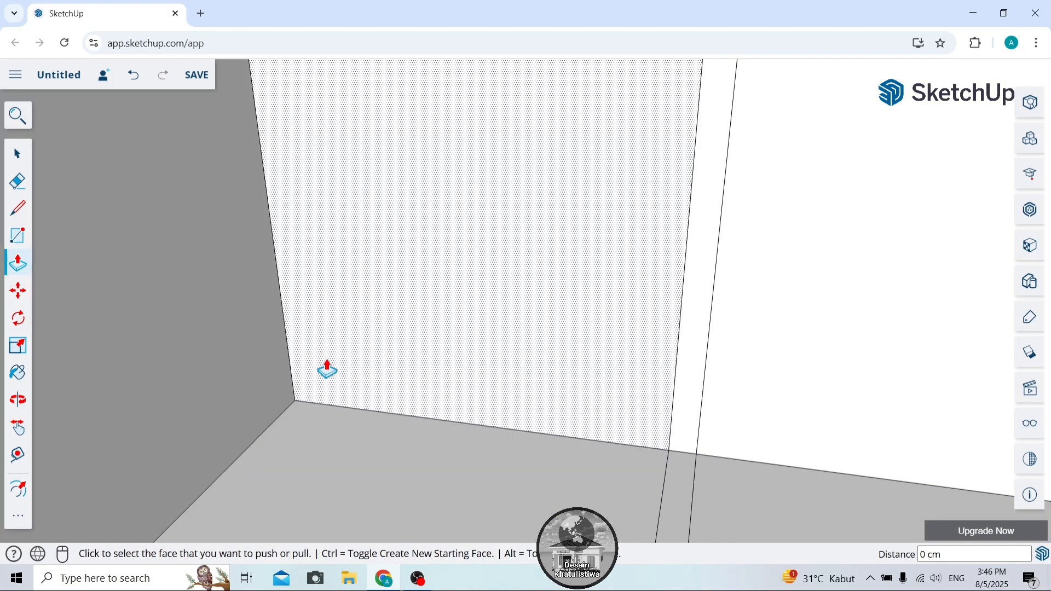
scroll(546, 374, "up", 6)
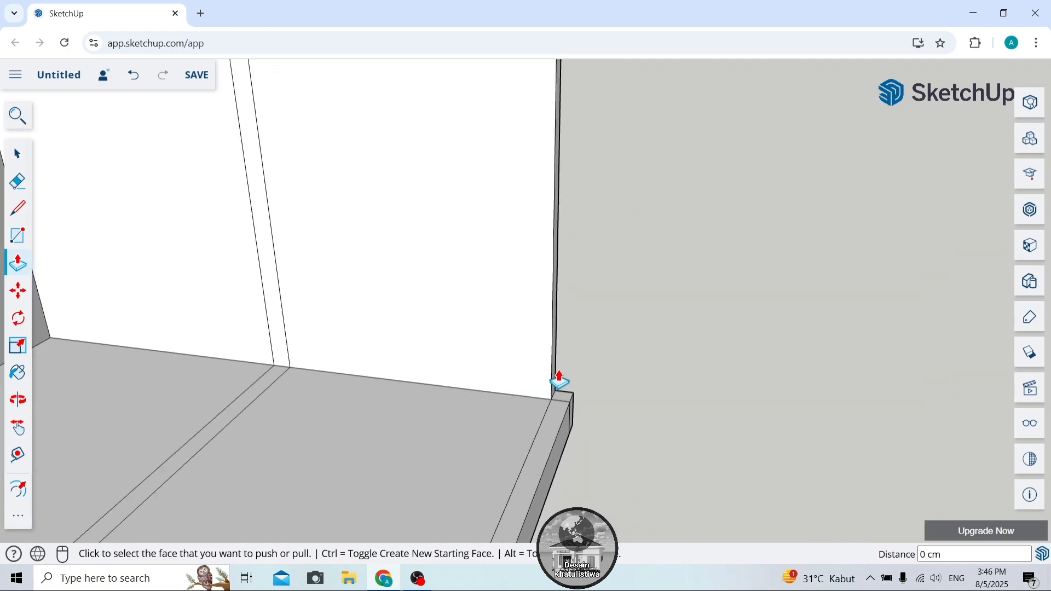
Raise the remaining far corner square and the far stretch of the central dividing wall strip by 300 cm.
left_click(563, 401)
left_click(565, 403)
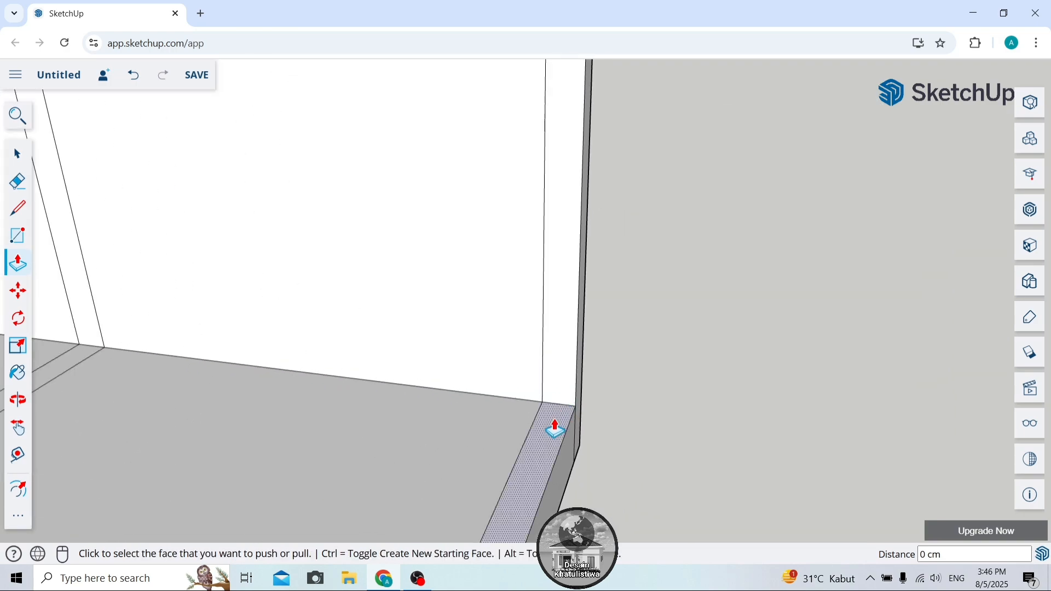
scroll(553, 425, "down", 6)
scroll(395, 422, "up", 3)
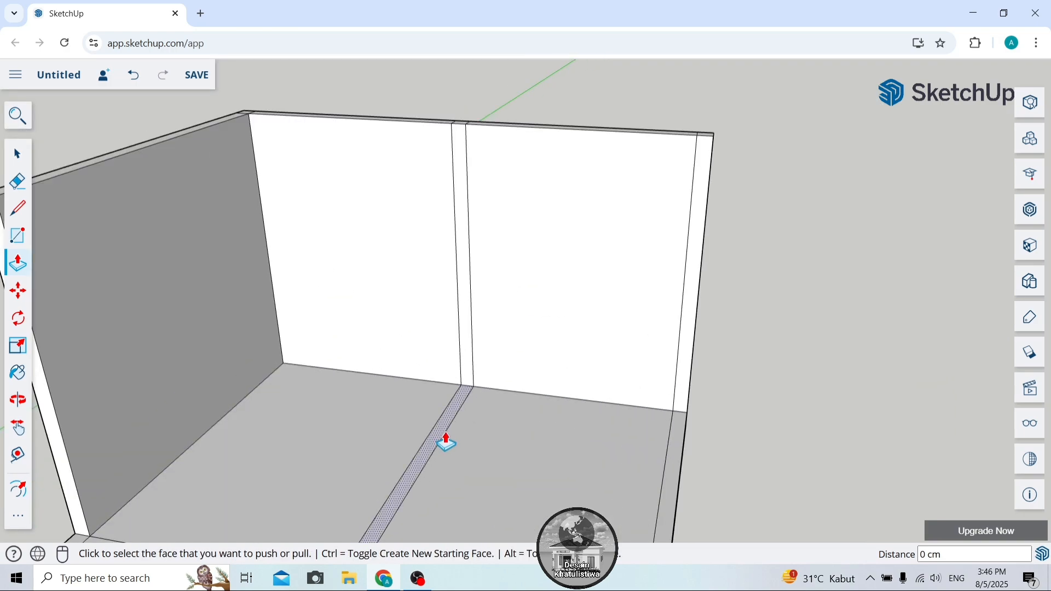
scroll(441, 416, "down", 4)
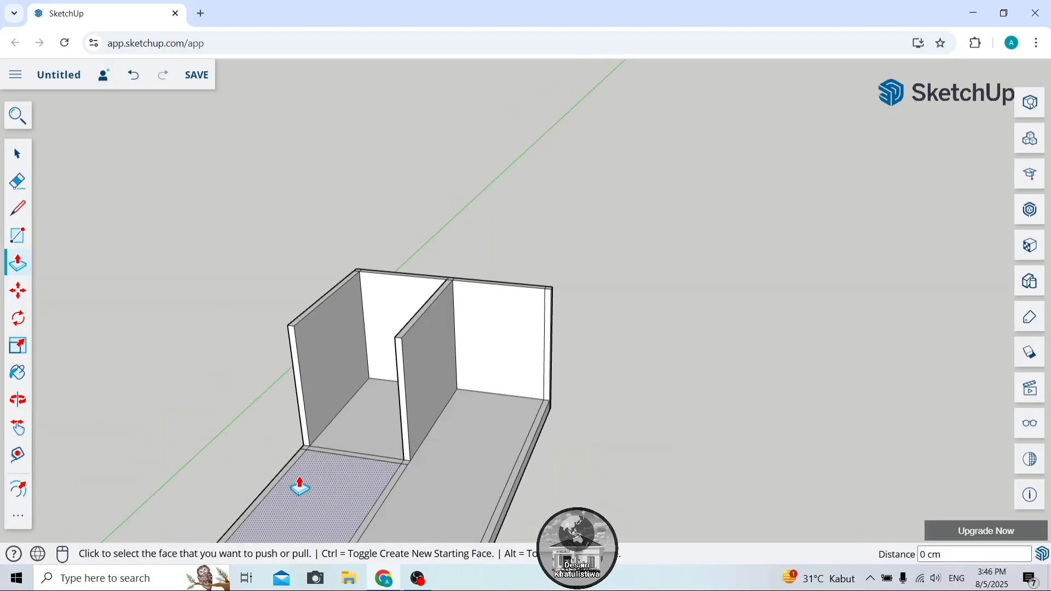
Raise the cross wall strip between the side wall and the divider, with the junction squares at both its ends, by 300 cm.
scroll(299, 471, "up", 3)
scroll(300, 448, "up", 4)
double_click(327, 425)
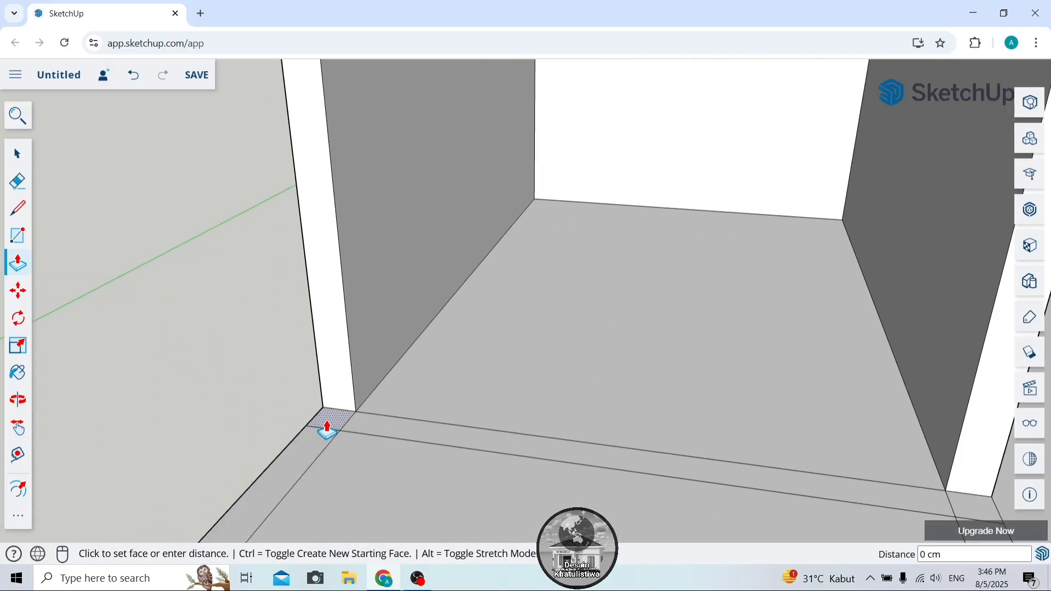
double_click(352, 433)
scroll(404, 437, "down", 4)
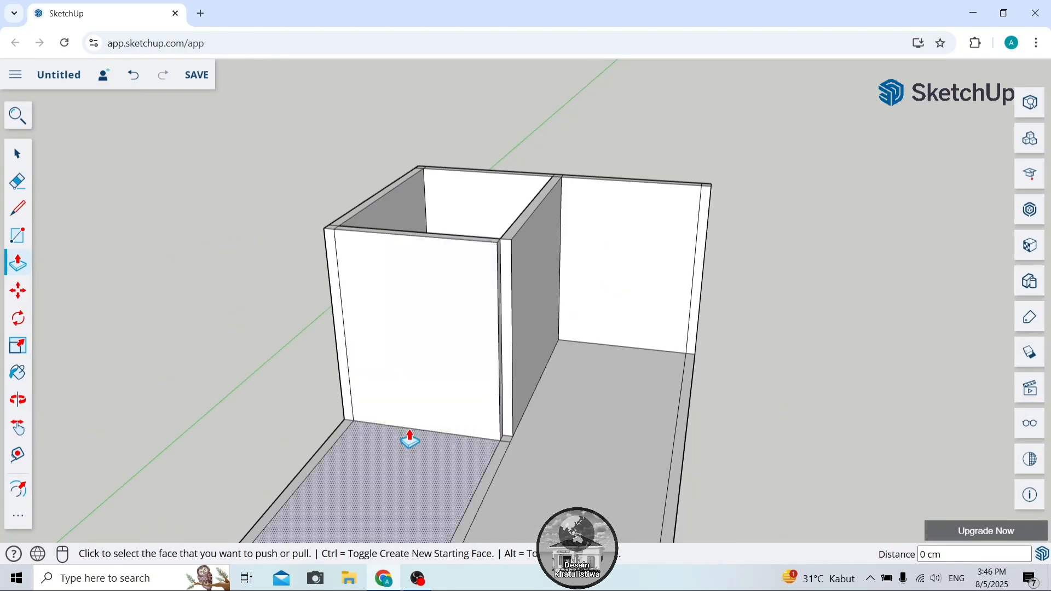
scroll(509, 445, "up", 2)
scroll(509, 444, "up", 4)
double_click(507, 471)
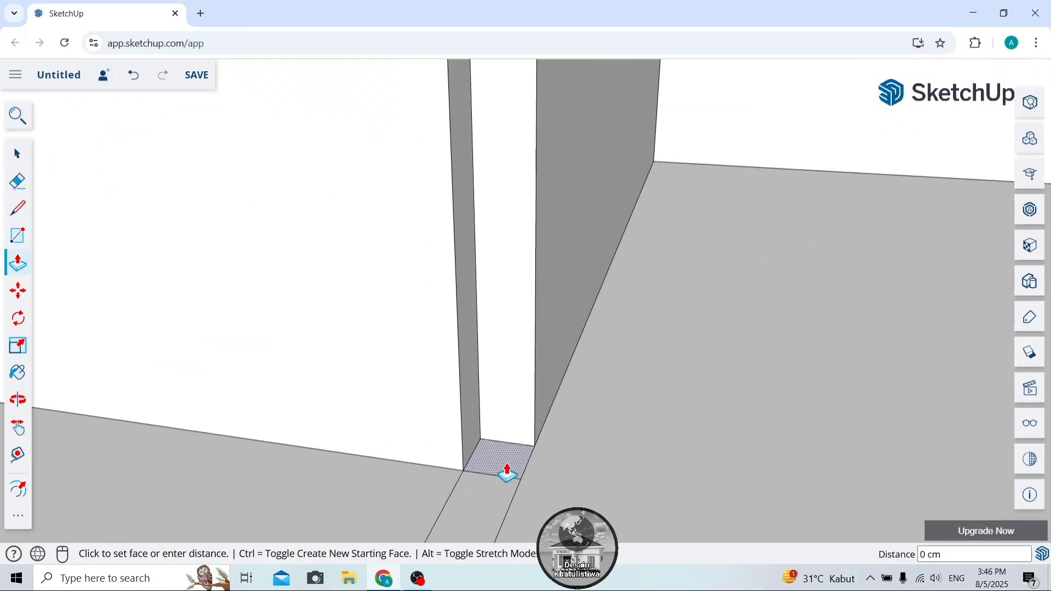
scroll(500, 435, "down", 5)
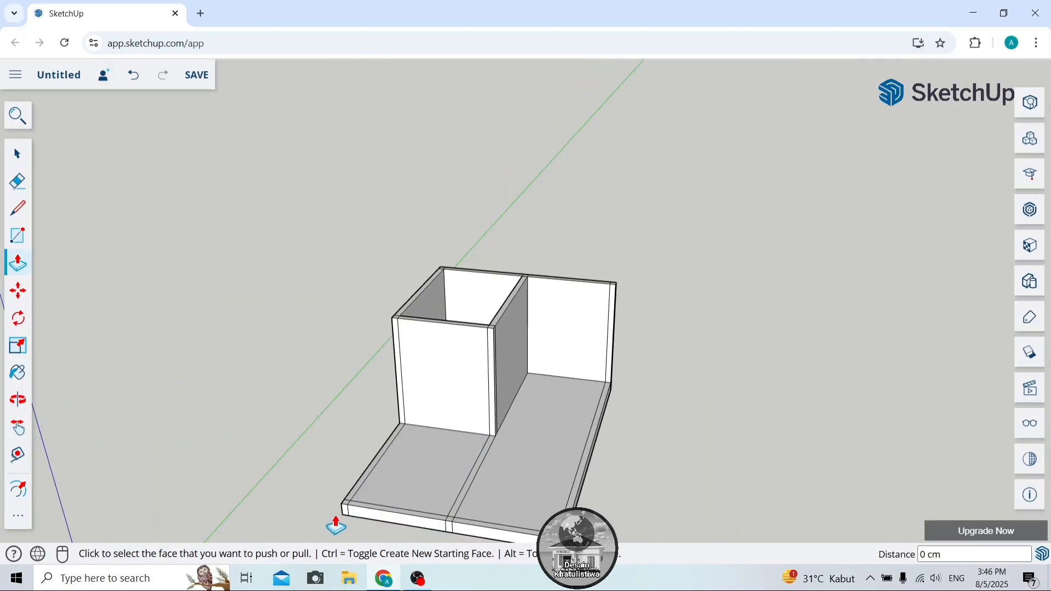
Raise the near stretch of the walled long side, its near corner square and the adjoining near end wall strip by 300 cm.
scroll(340, 517, "up", 2)
scroll(344, 514, "up", 3)
double_click(382, 471)
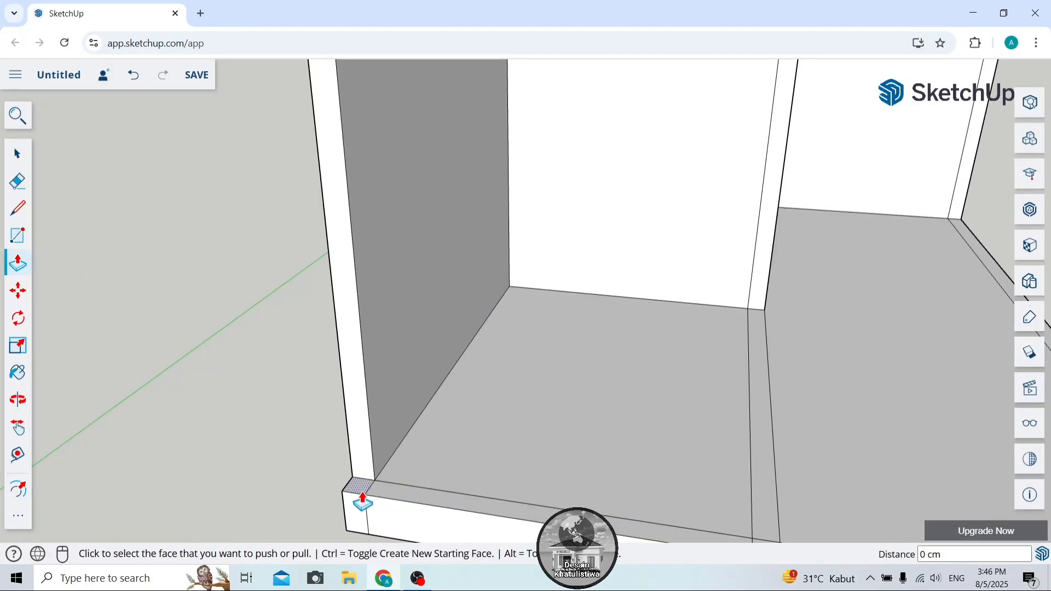
double_click(386, 499)
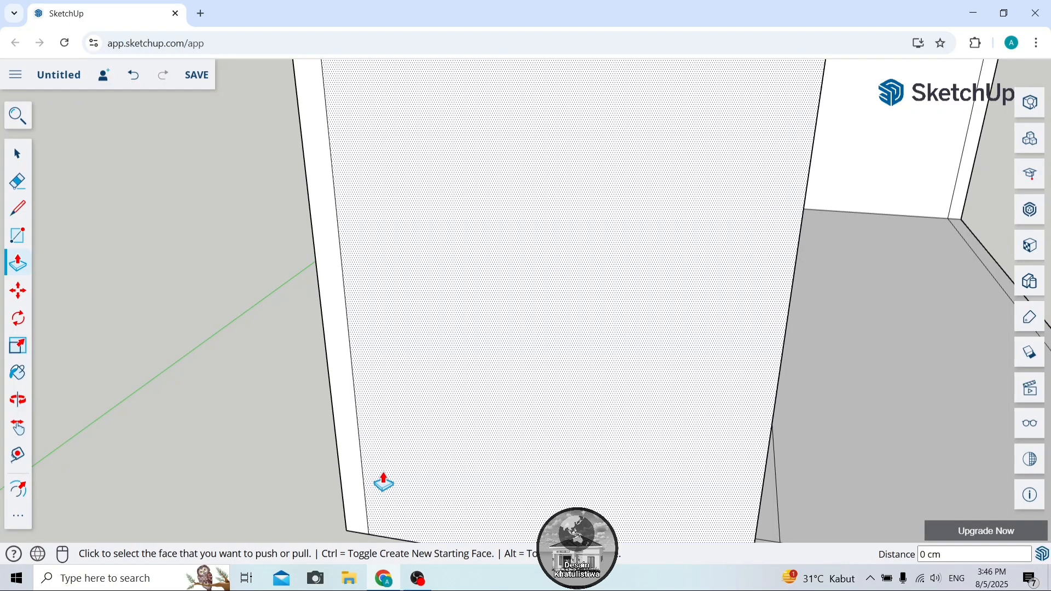
Raise the near stretch of the central dividing wall and its junction square at the near end by 300 cm.
scroll(384, 482, "down", 5)
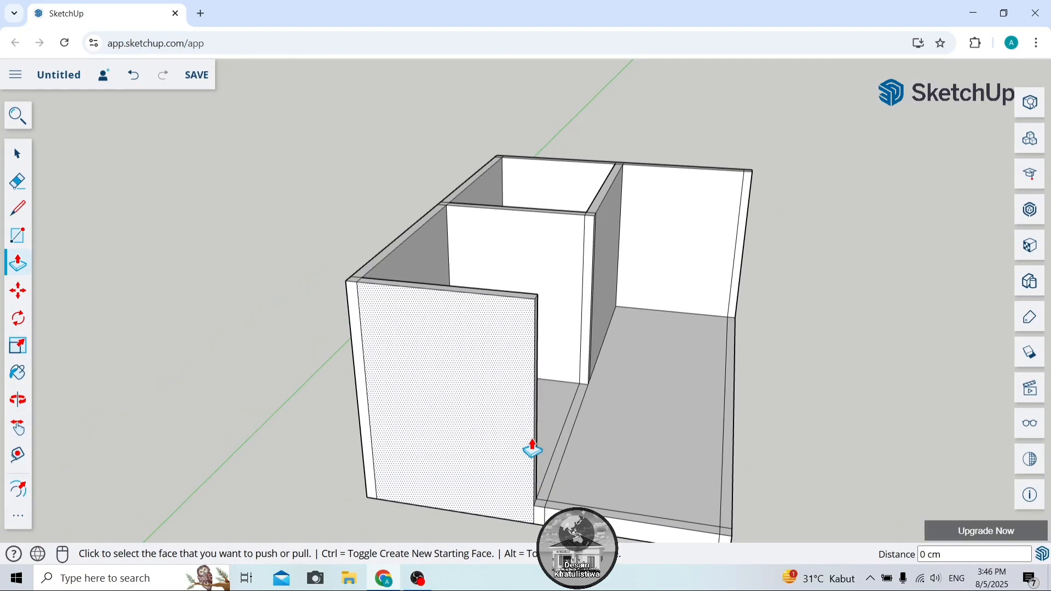
scroll(555, 443, "up", 4)
scroll(562, 464, "down", 3)
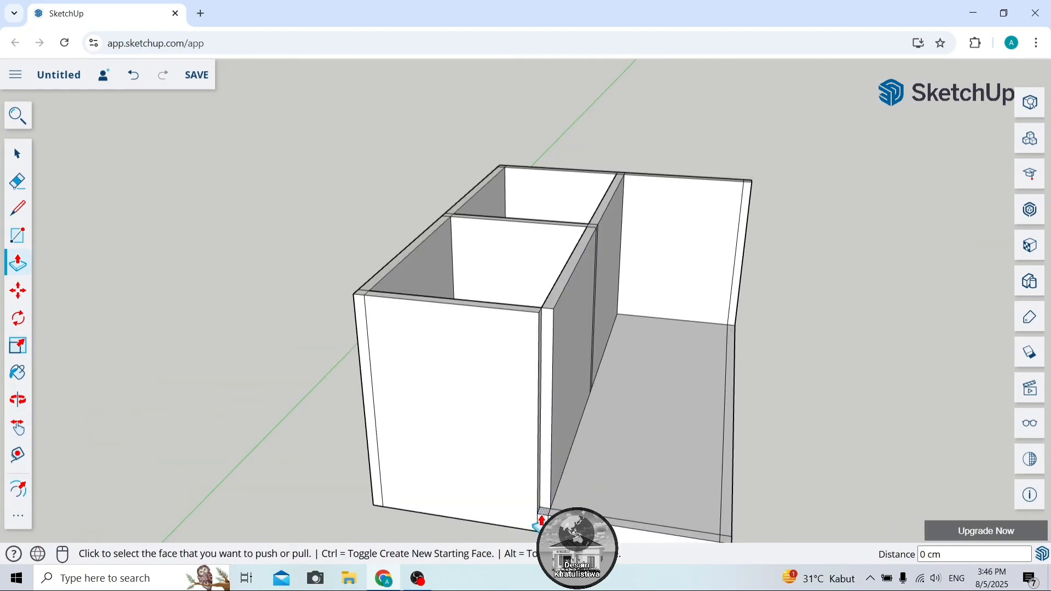
scroll(543, 520, "up", 3)
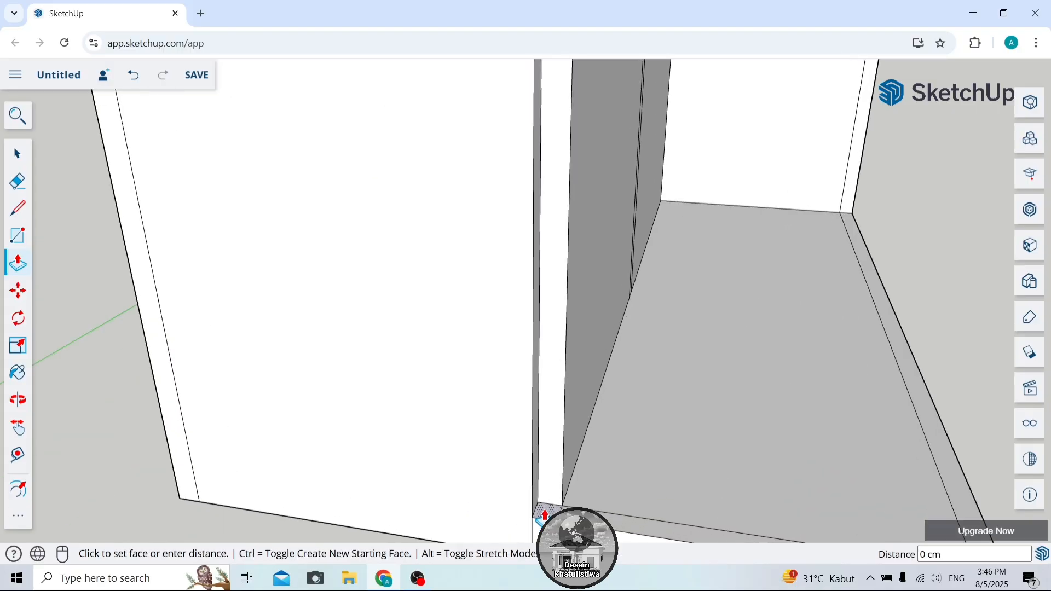
scroll(623, 476, "down", 5)
Raise the wall strip along the still open long side by 300 cm.
scroll(693, 463, "up", 4)
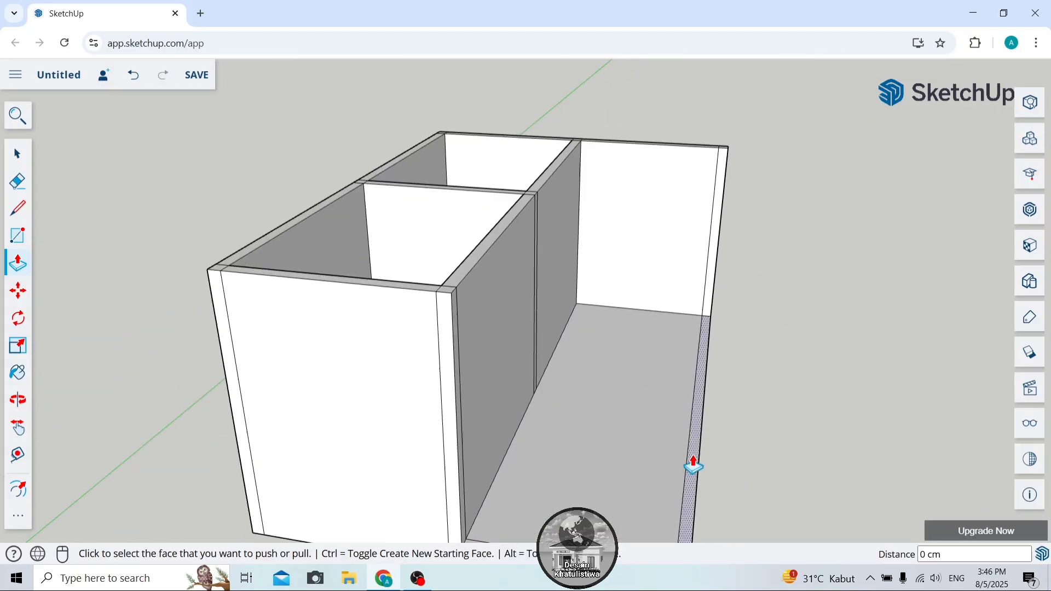
scroll(684, 526, "down", 5)
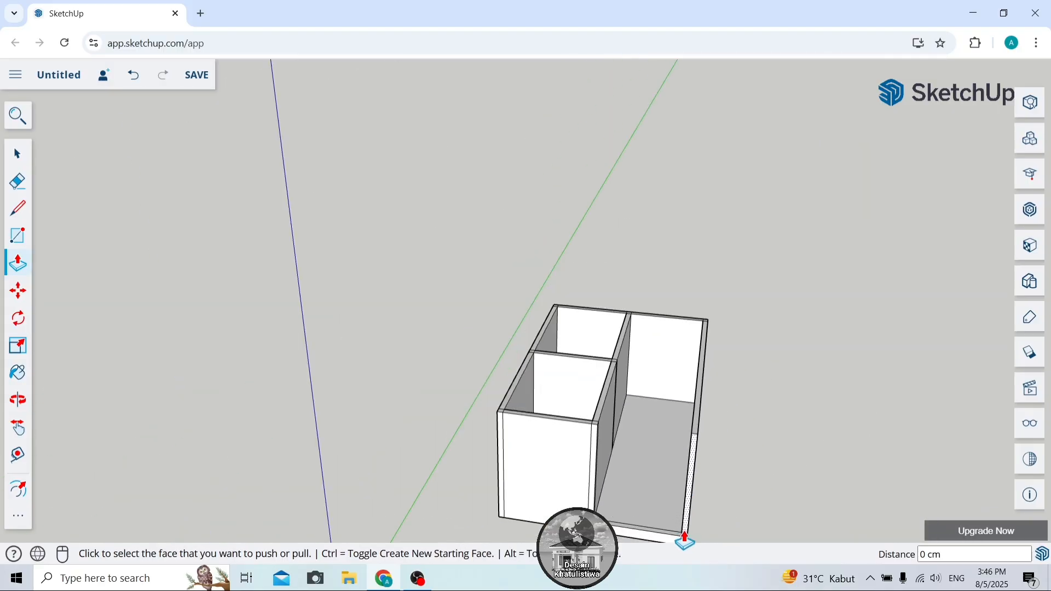
scroll(665, 534, "up", 2)
Raise the last near corner square and the remaining near end wall strip by 300 cm to close the walls.
left_click(18, 427)
left_click_drag(308, 399, 289, 323)
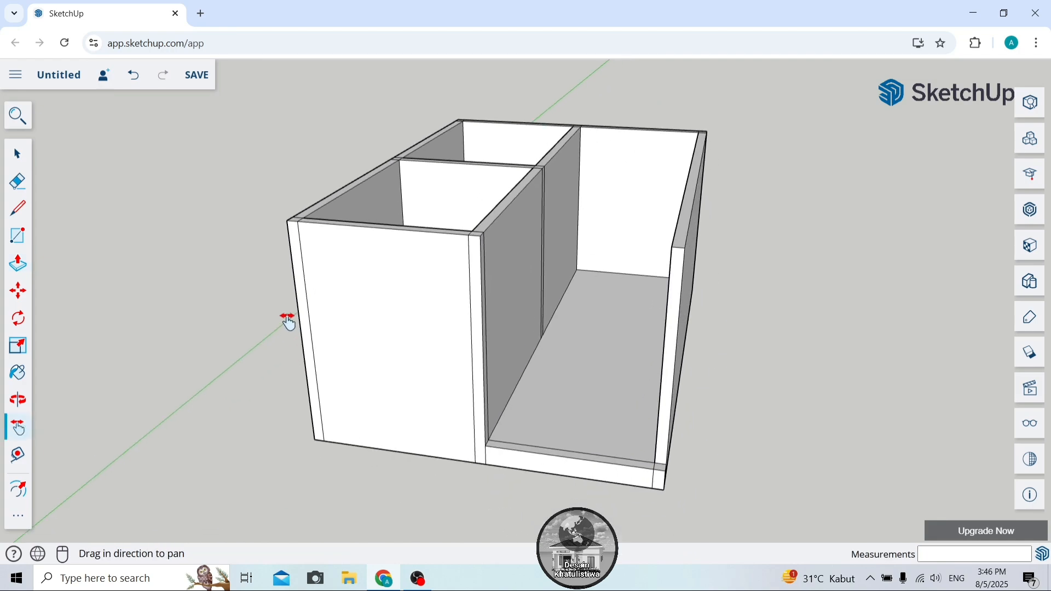
left_click(12, 270)
scroll(674, 457, "up", 3)
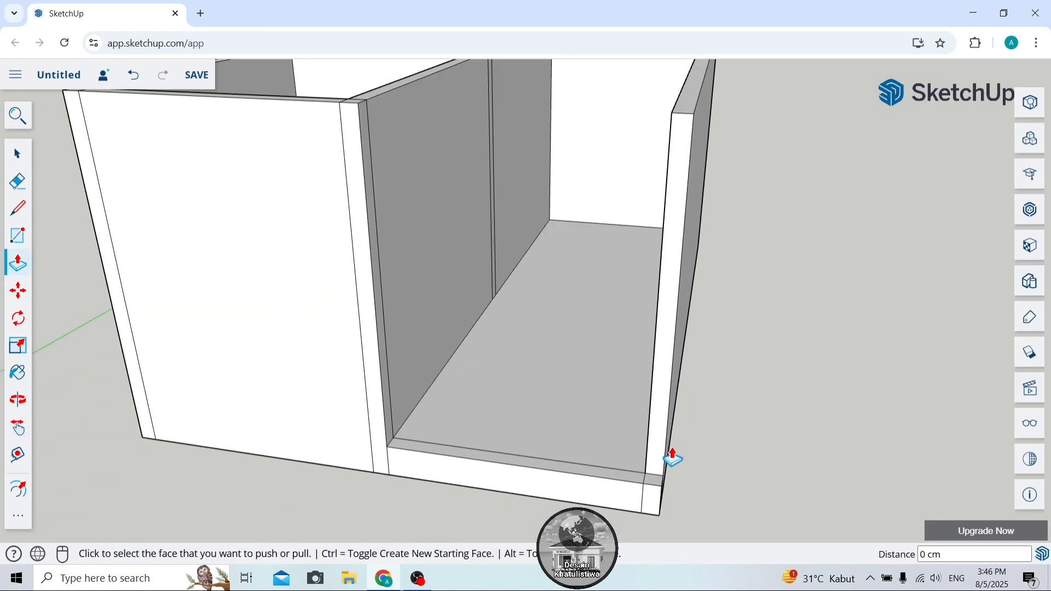
left_click(655, 484)
left_click(656, 484)
double_click(627, 481)
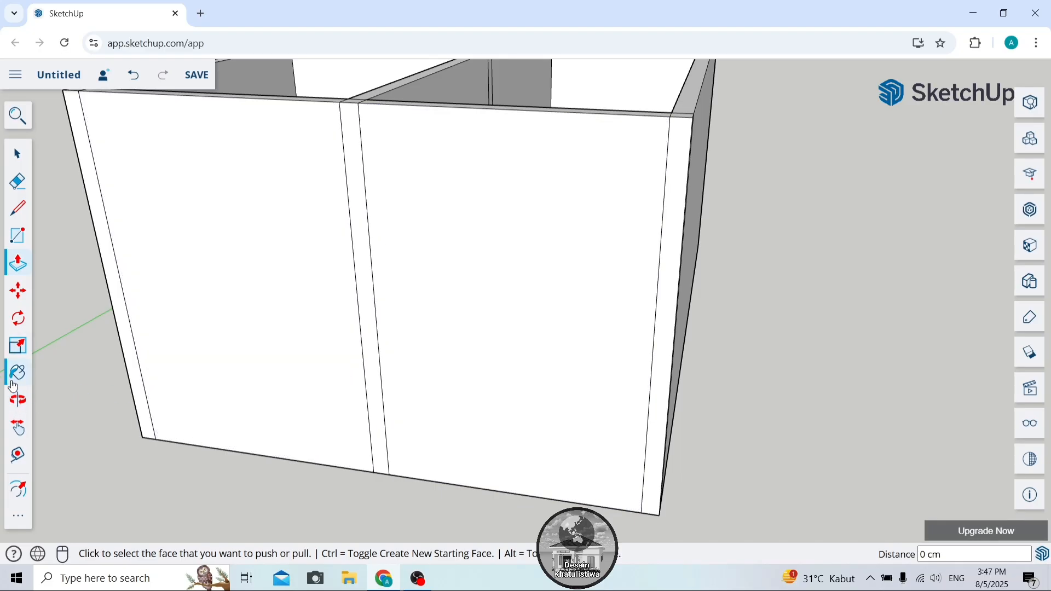
Draw a horizontal line across the near end wall, 30 cm above its bottom edge, from the corner line to the opposite wall edge.
left_click(18, 400)
left_click_drag(281, 249, 278, 312)
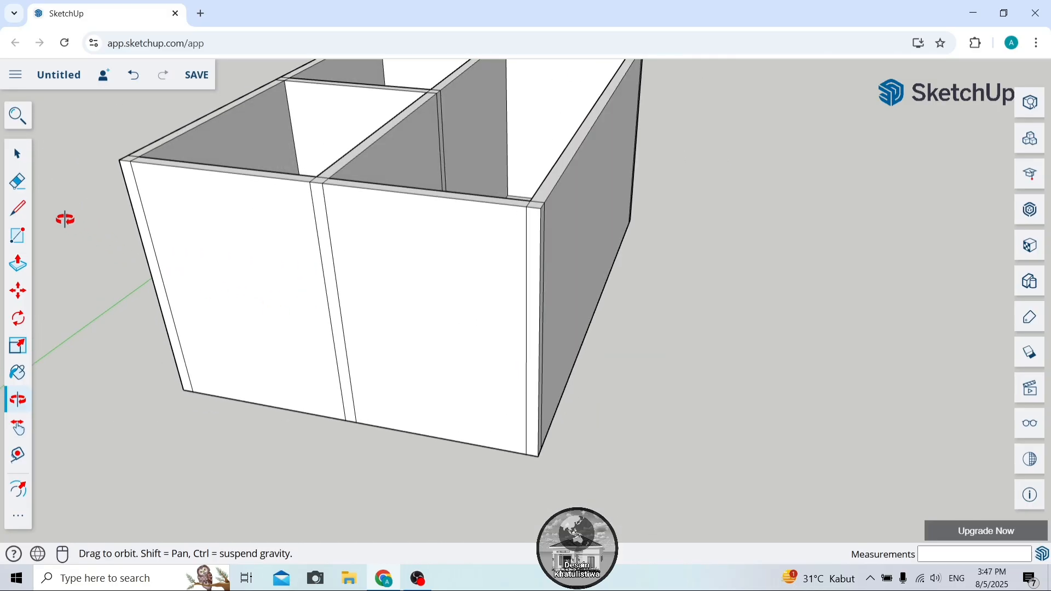
left_click(17, 214)
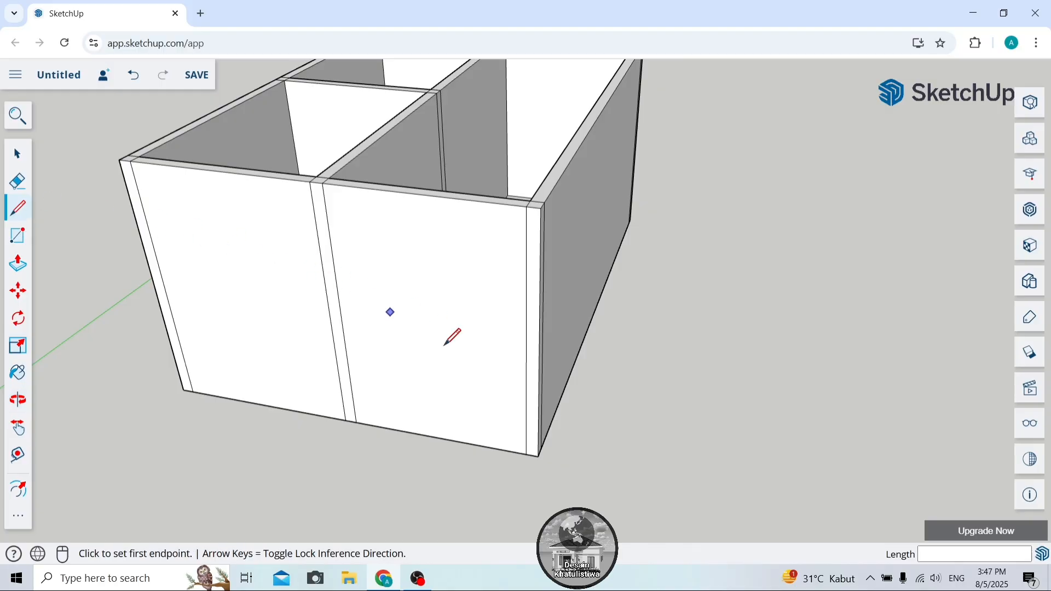
left_click(526, 454)
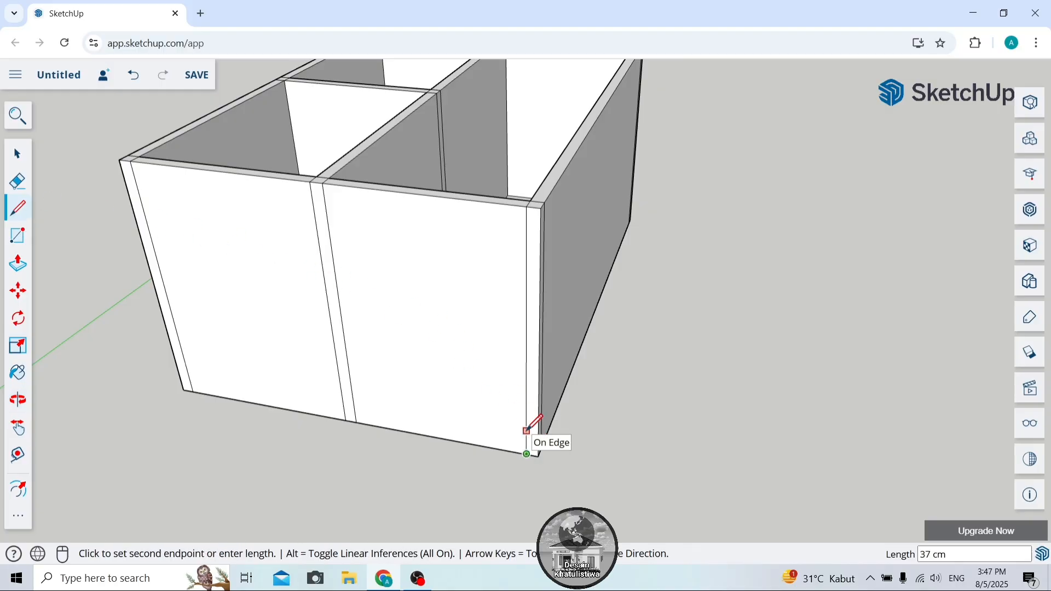
type("30")
key("Return")
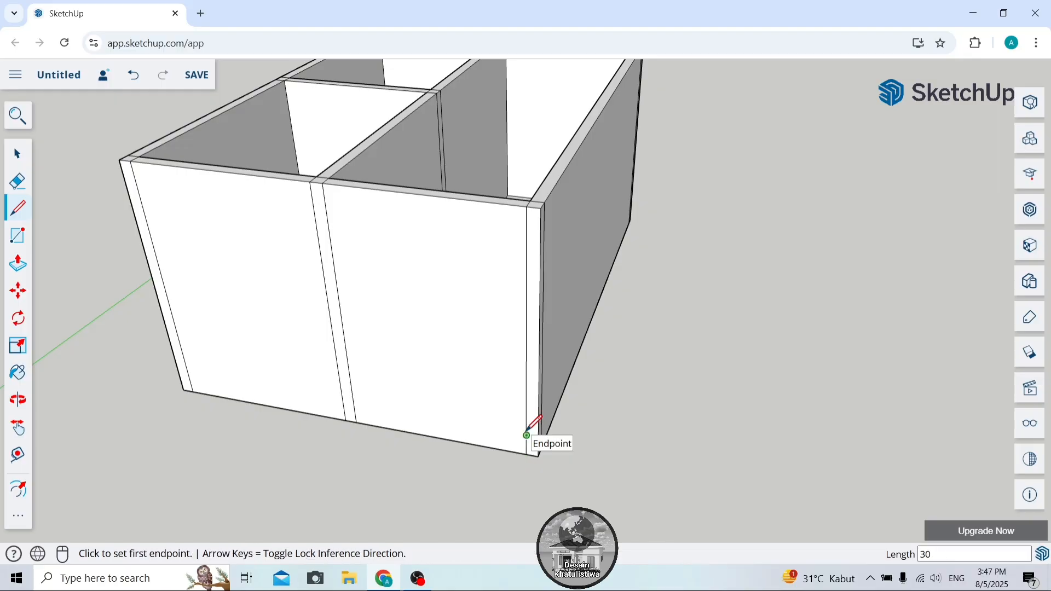
left_click(526, 436)
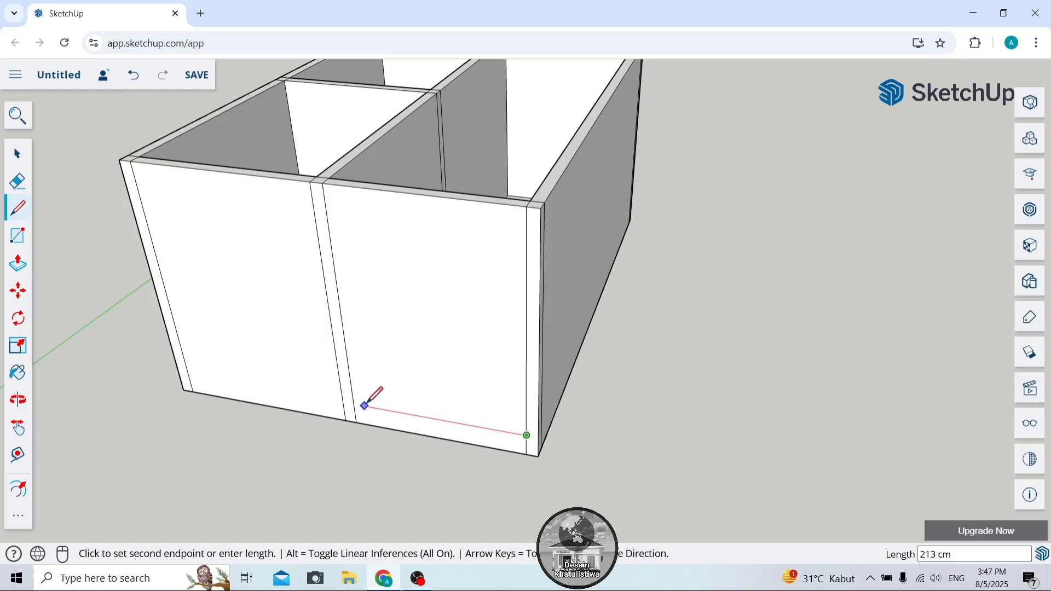
left_click(179, 372)
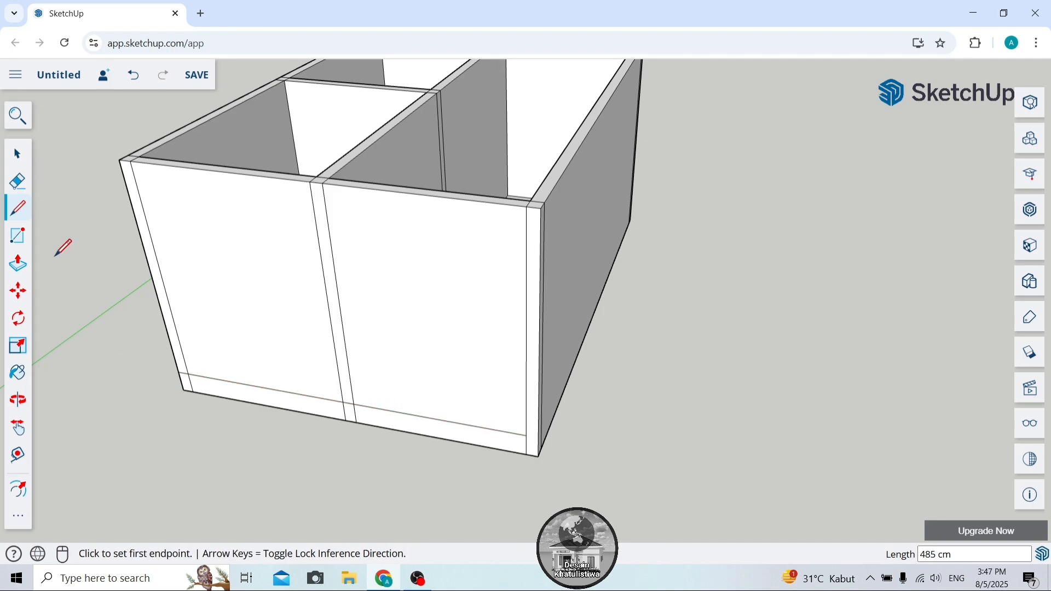
Draw a door rectangle of 200 by 90 cm on the near wall, standing on the 30 cm line beside the divider's edge line.
left_click(16, 237)
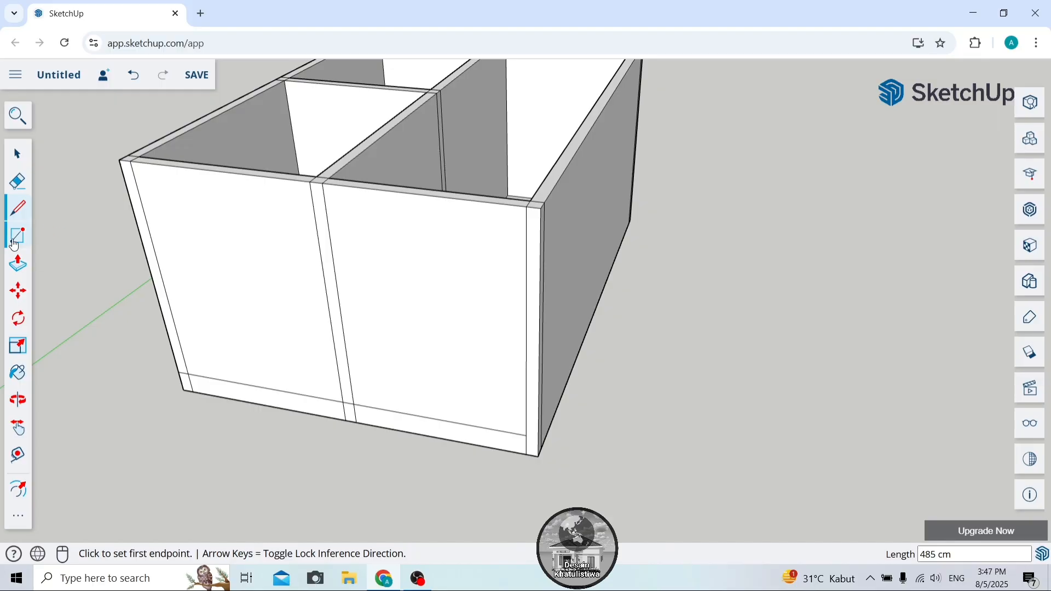
left_click(354, 405)
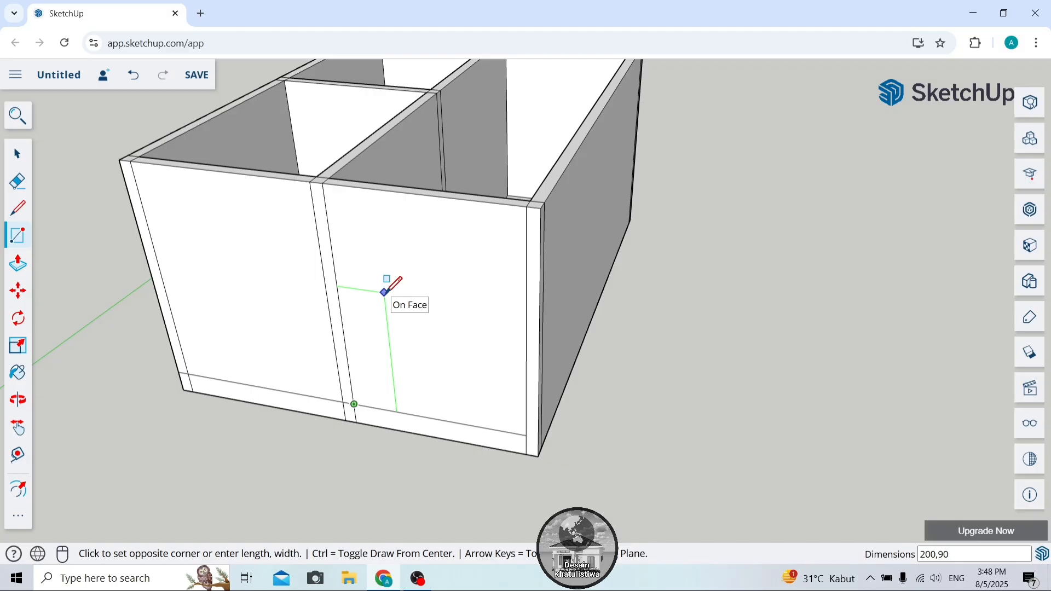
key("Return")
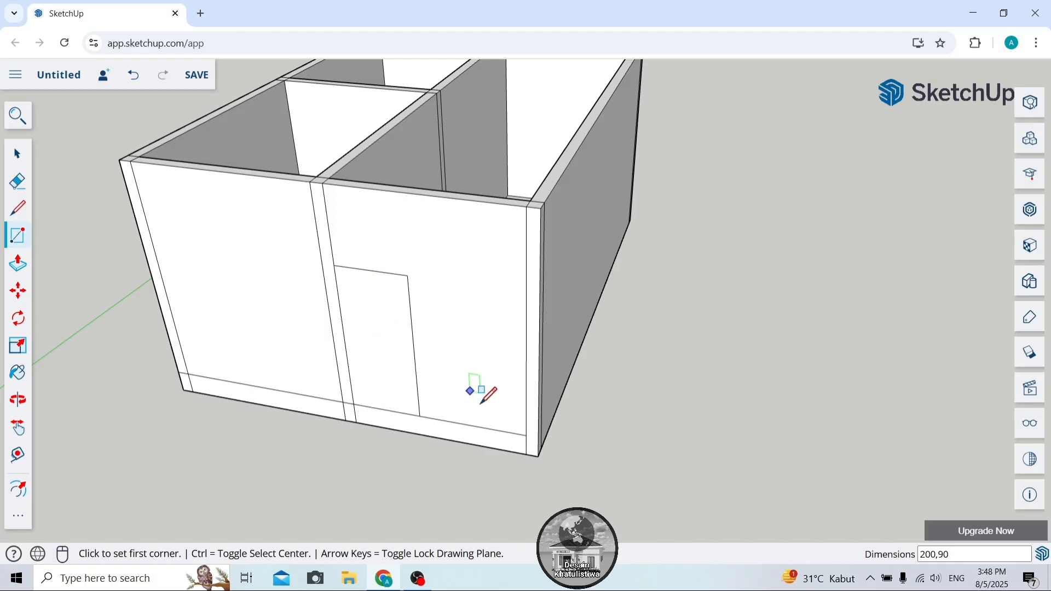
Draw a line 40 cm above the base line from the corner line to the door's edge, and extend the door's top line to the corner line.
left_click(19, 210)
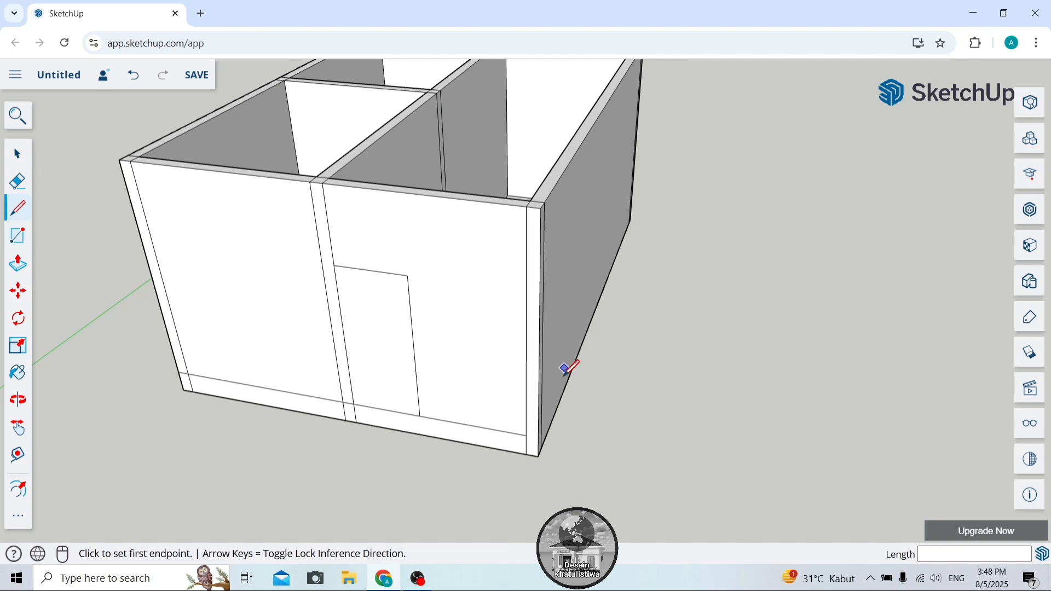
left_click(527, 436)
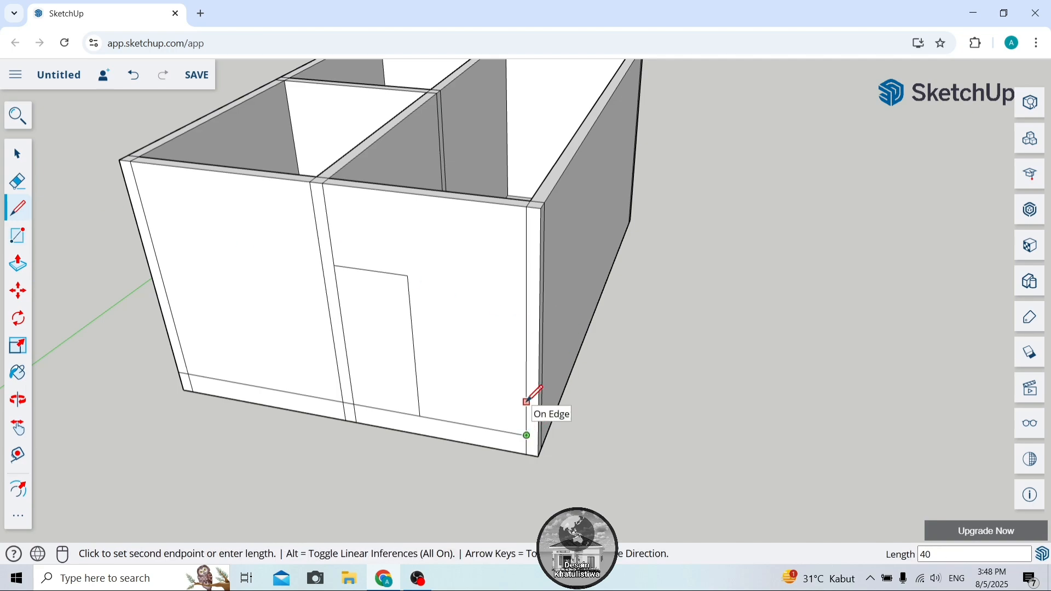
type("40")
key("Return")
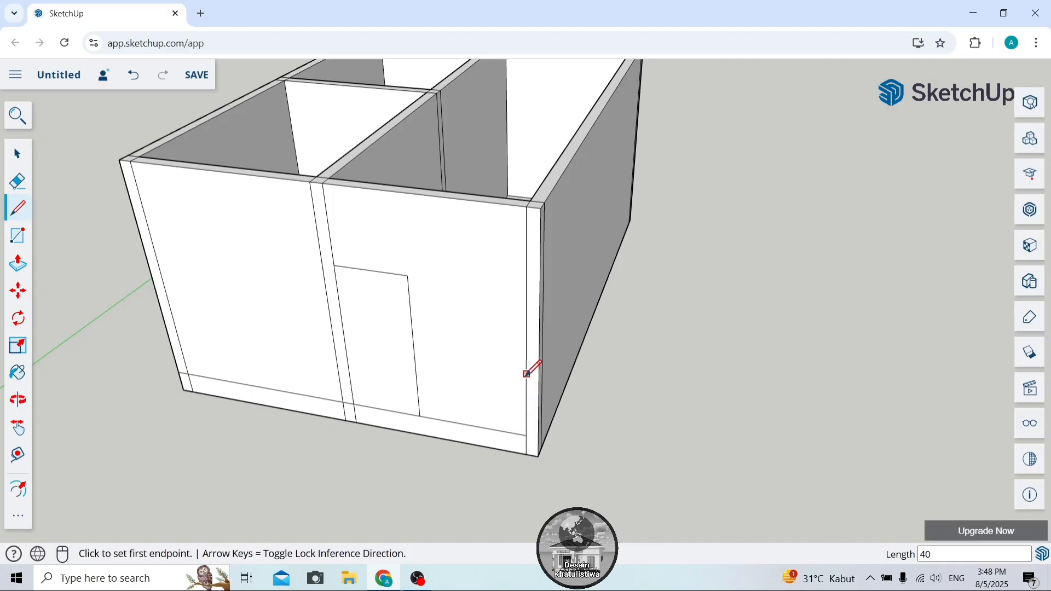
left_click(527, 409)
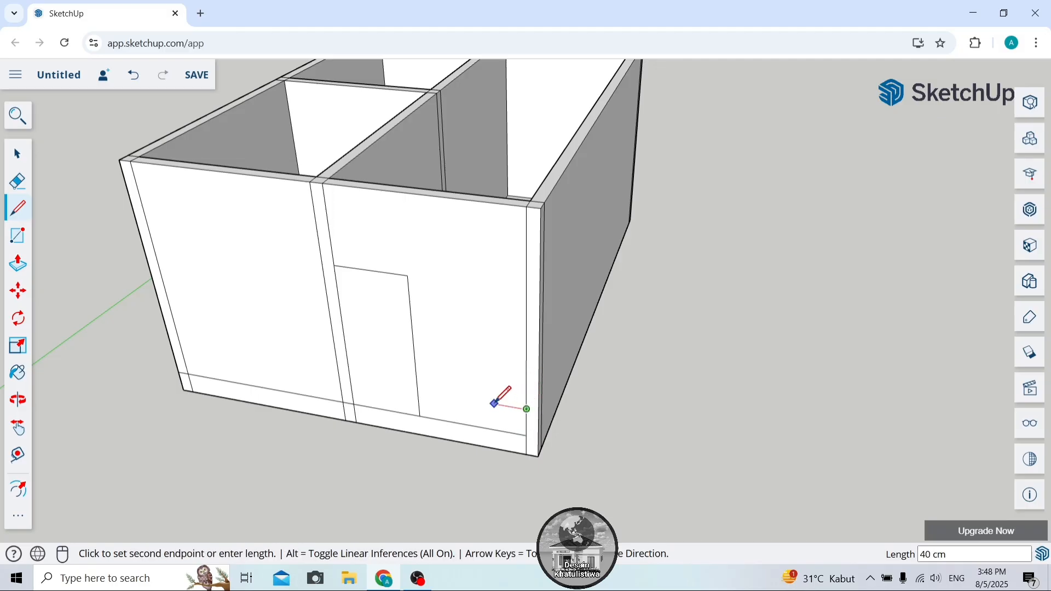
left_click(418, 390)
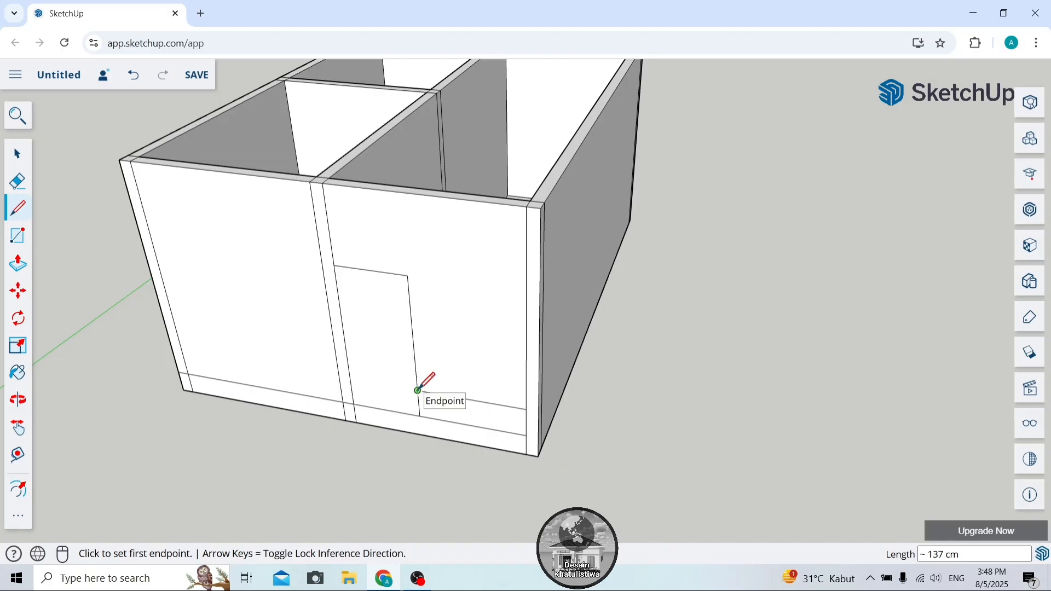
left_click(408, 275)
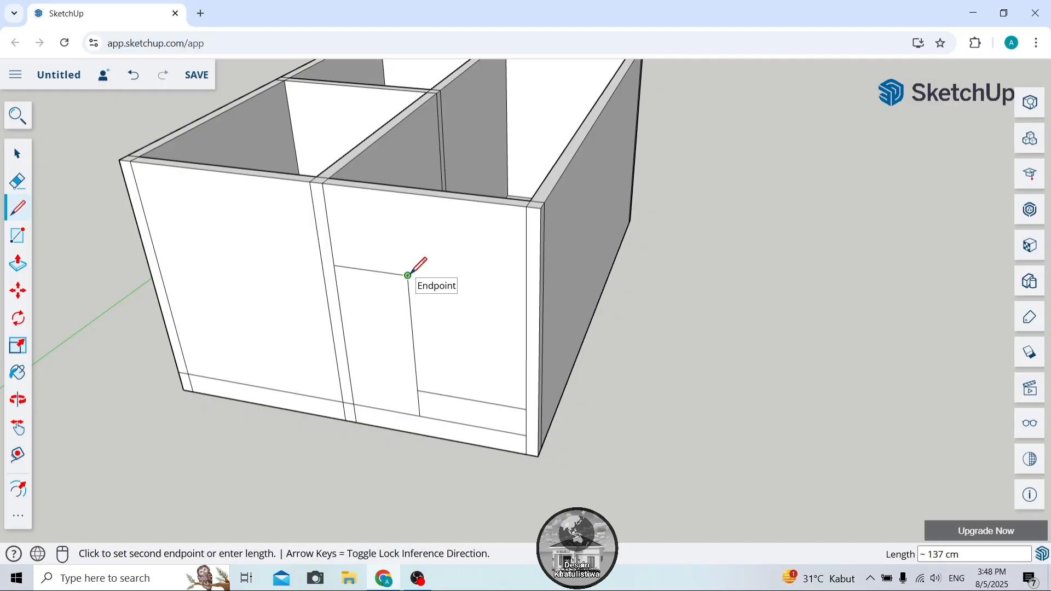
left_click(526, 292)
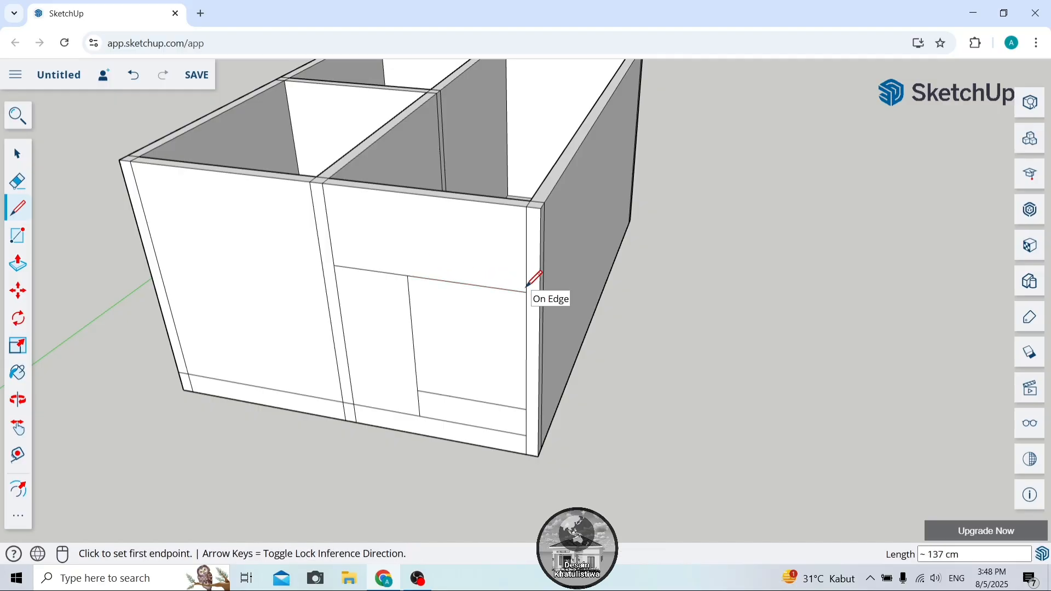
Draw the window's two vertical edges between the door-height line and the 40 cm sill line, 30 cm from the door and 40 cm apart.
left_click(408, 274)
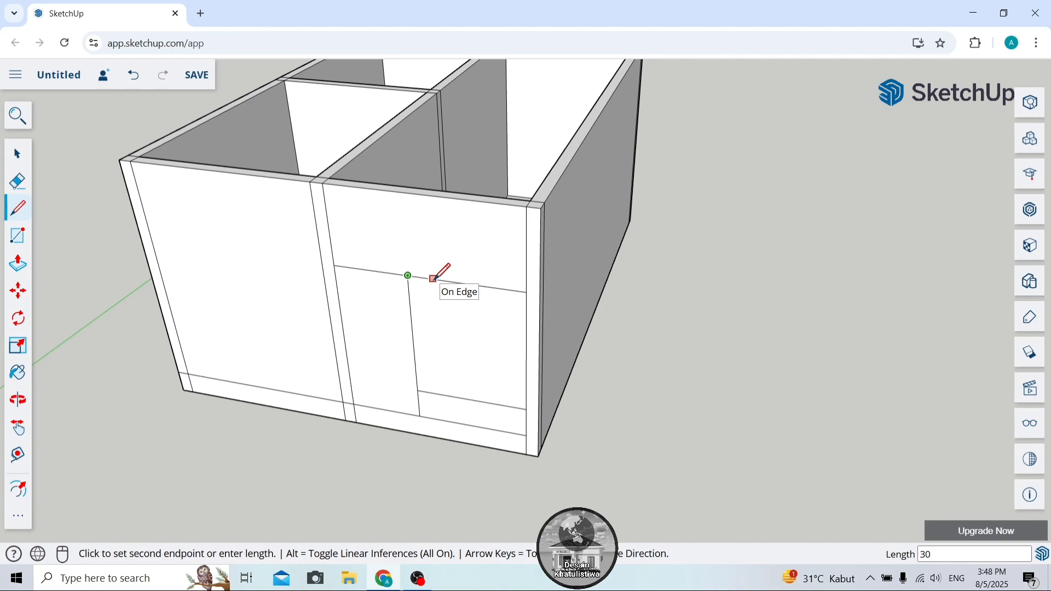
key("Return")
left_click(433, 279)
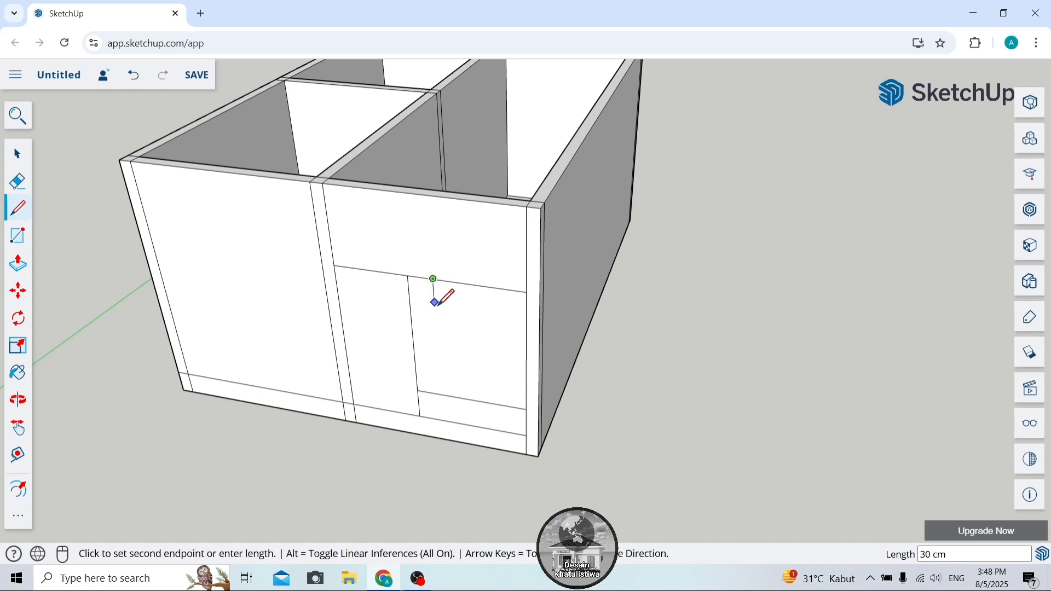
left_click(441, 394)
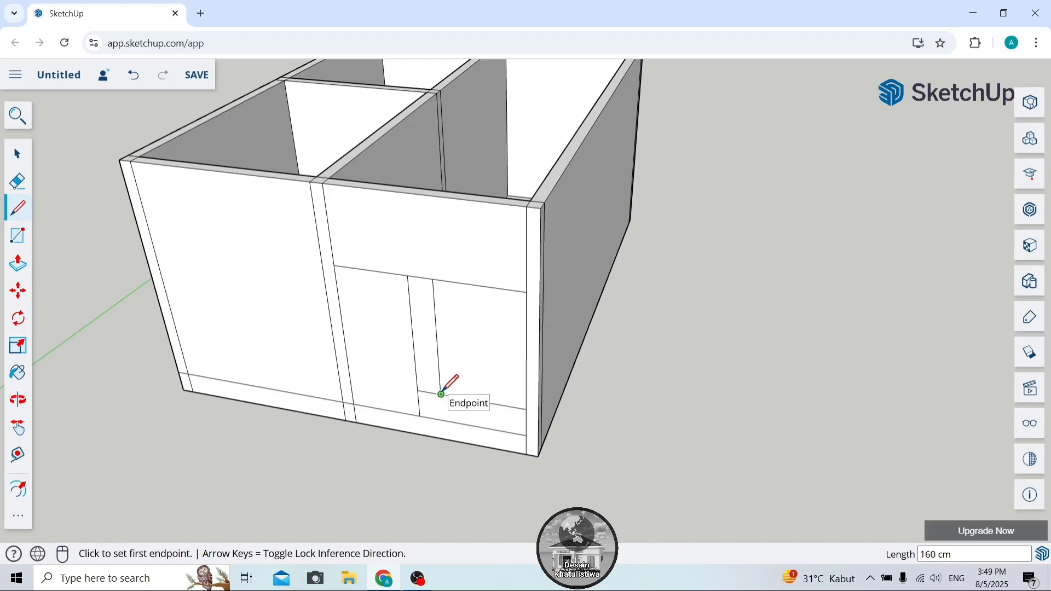
left_click(442, 394)
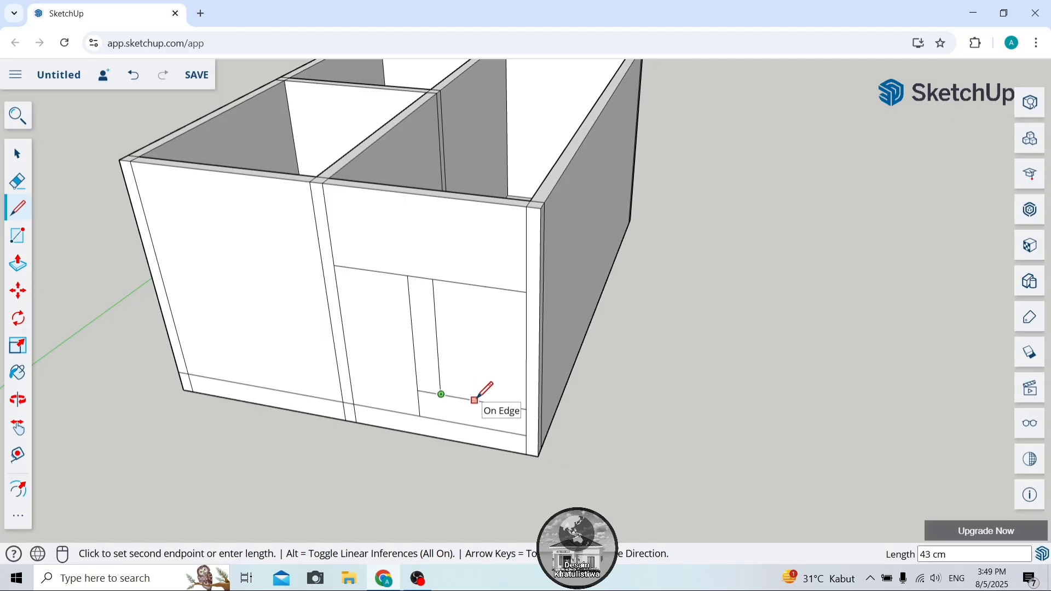
left_click(475, 401)
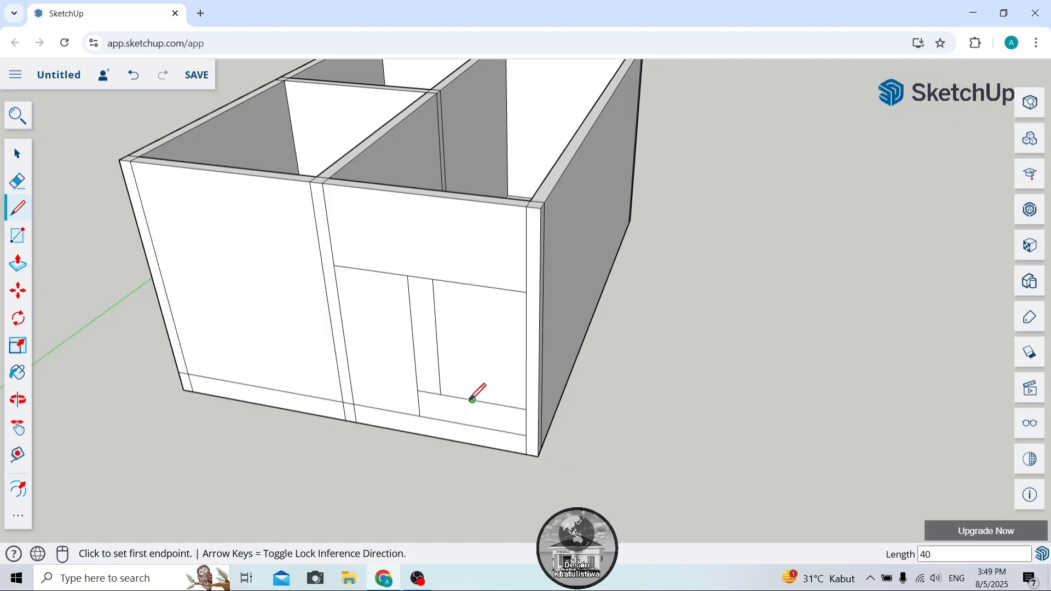
left_click(473, 400)
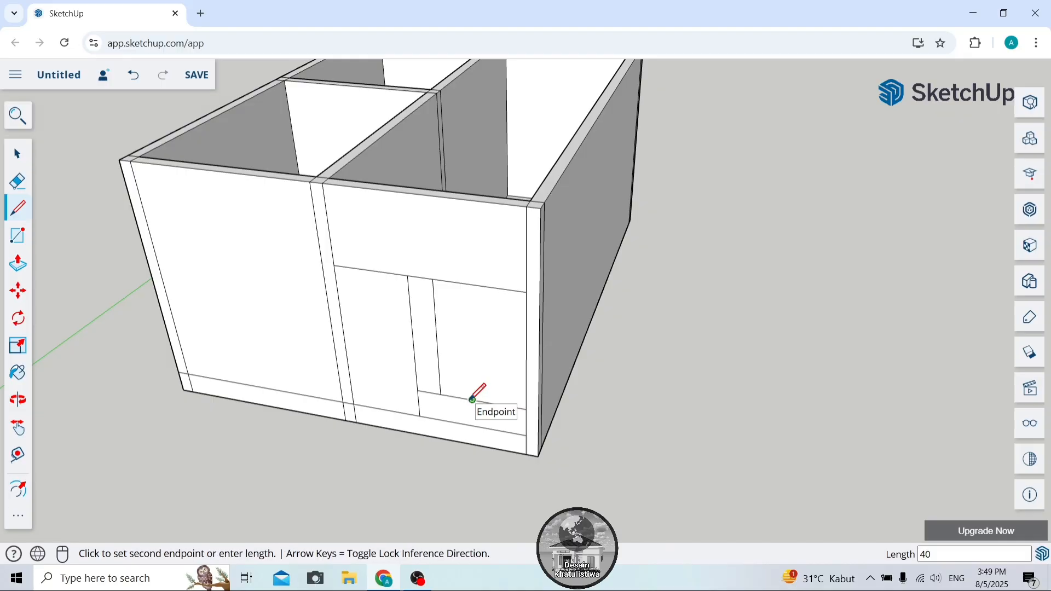
left_click(469, 286)
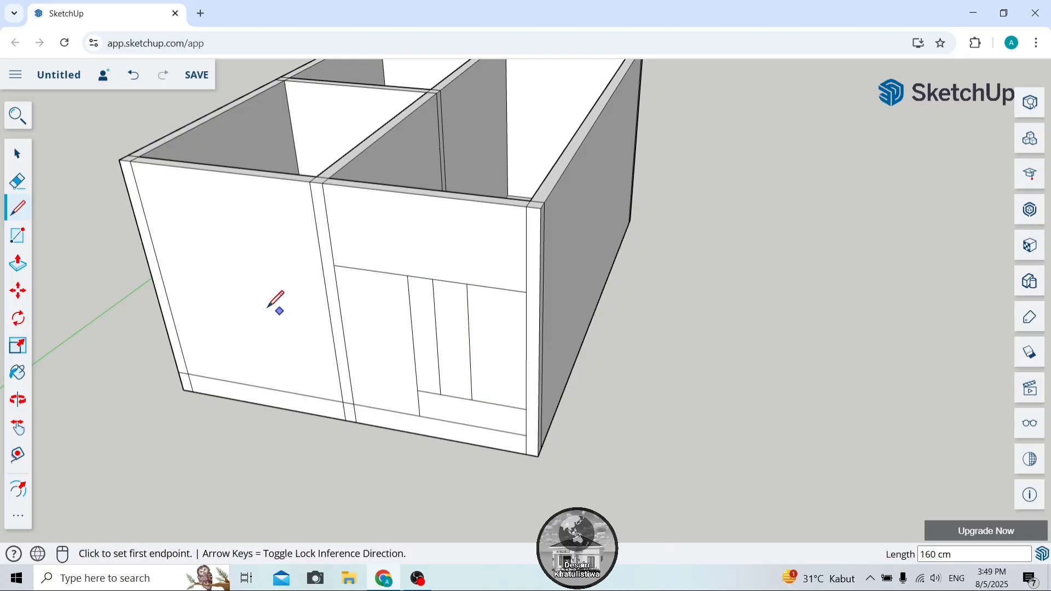
Erase the leftover horizontal guide lines on both sides of the window outline, leaving separate door and window rectangles.
left_click(19, 188)
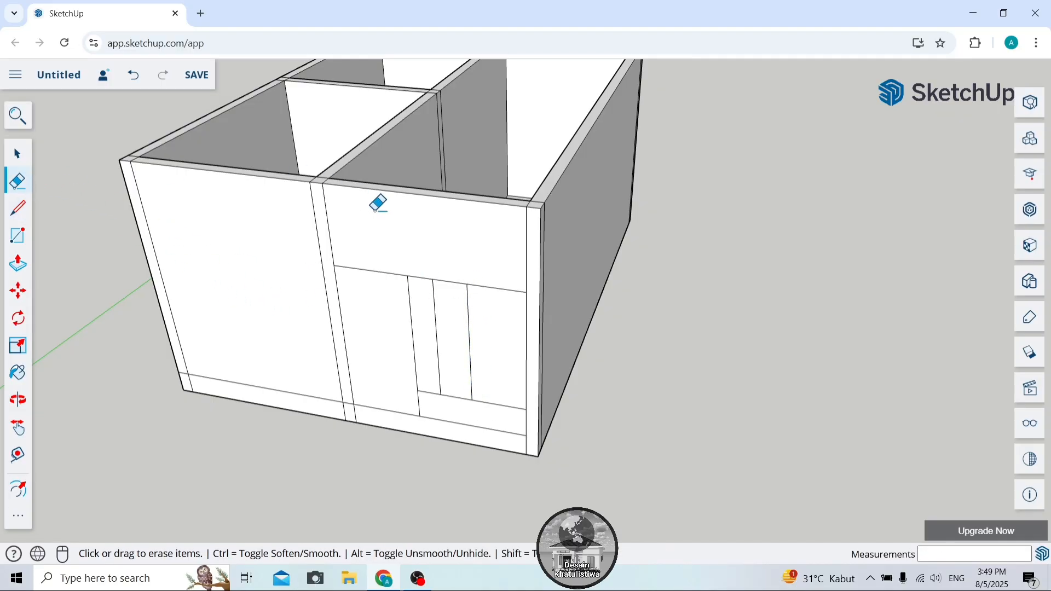
left_click(424, 277)
left_click(494, 289)
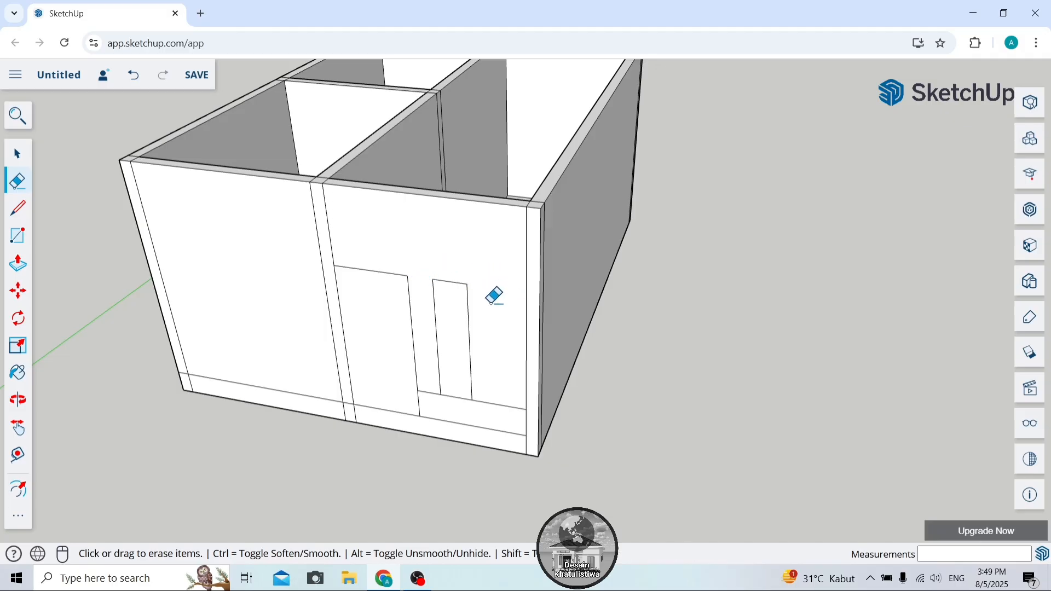
left_click(497, 404)
left_click(433, 394)
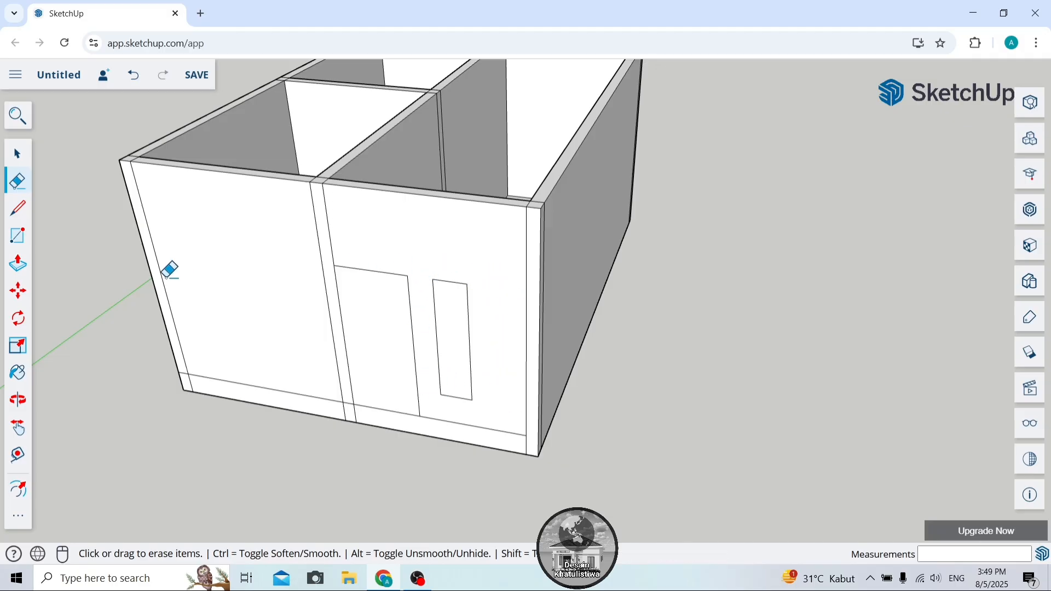
Push the door face and the window face inward 15 cm through the near wall to cut both openings.
left_click(18, 401)
left_click_drag(212, 340, 316, 342)
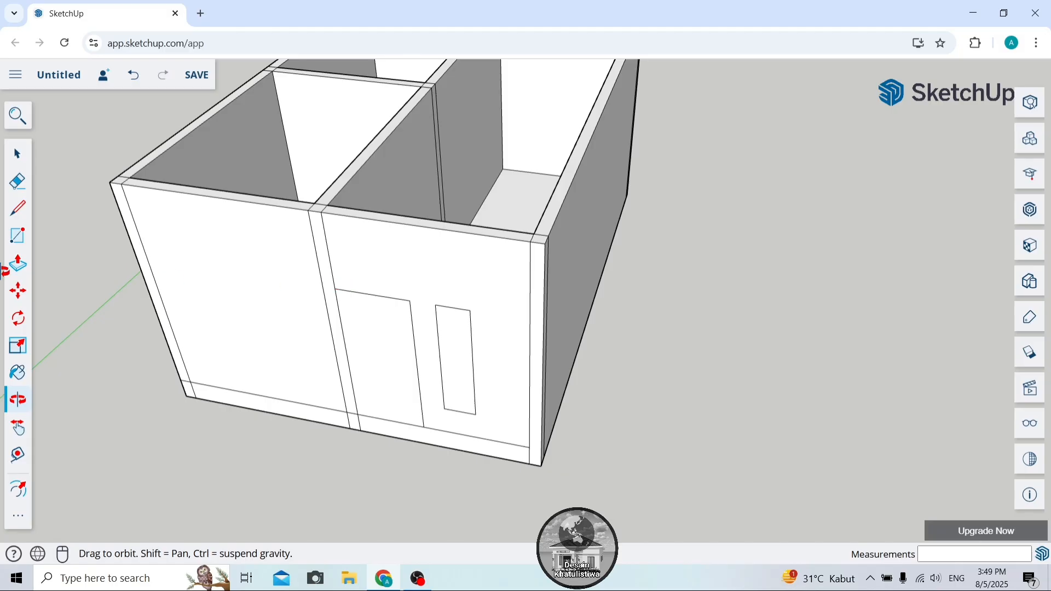
left_click(13, 276)
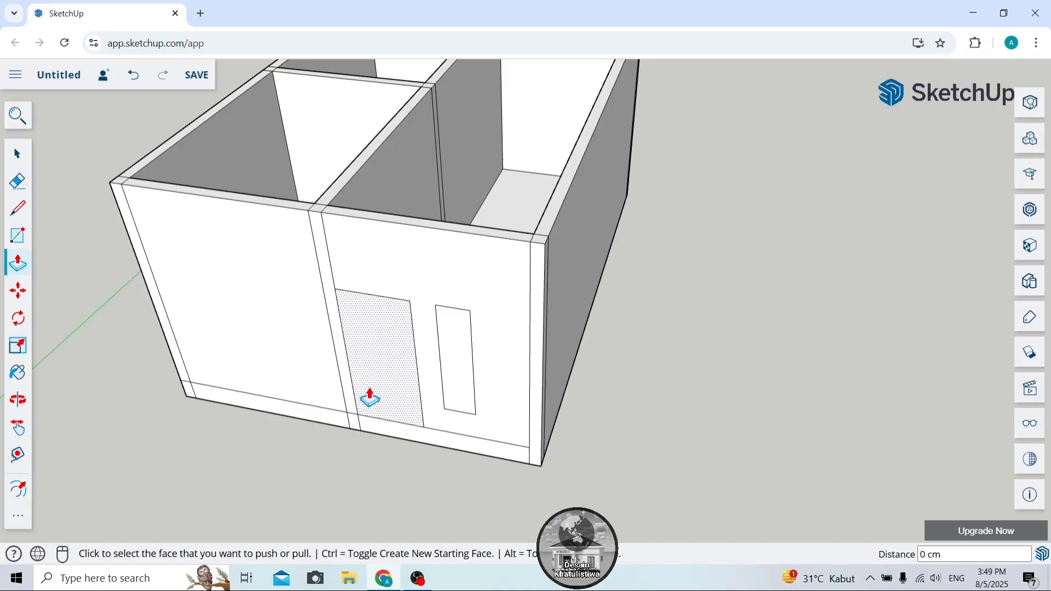
left_click(370, 399)
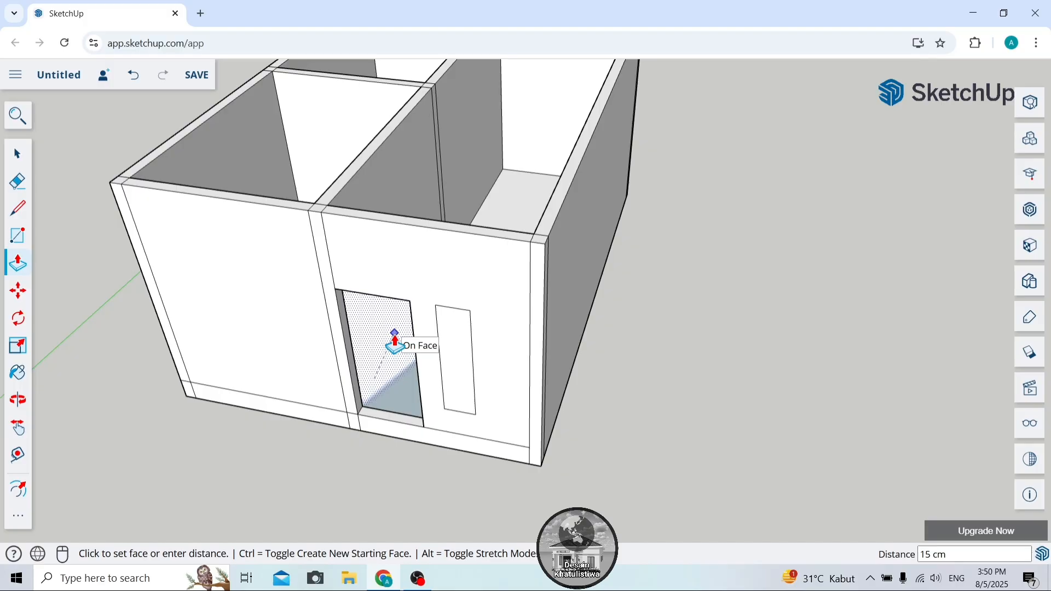
left_click(395, 344)
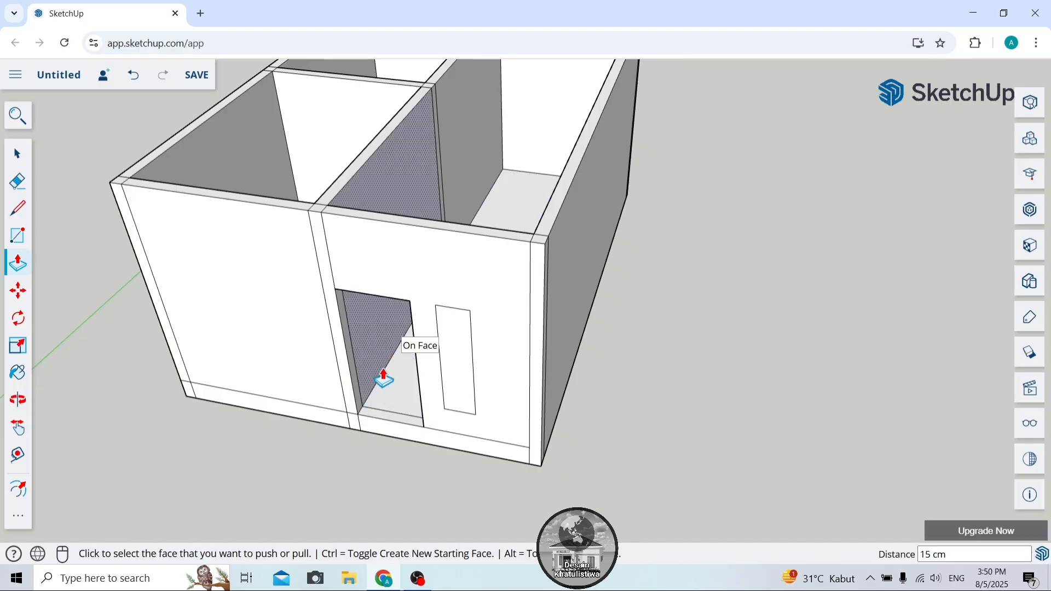
scroll(474, 332, "up", 3)
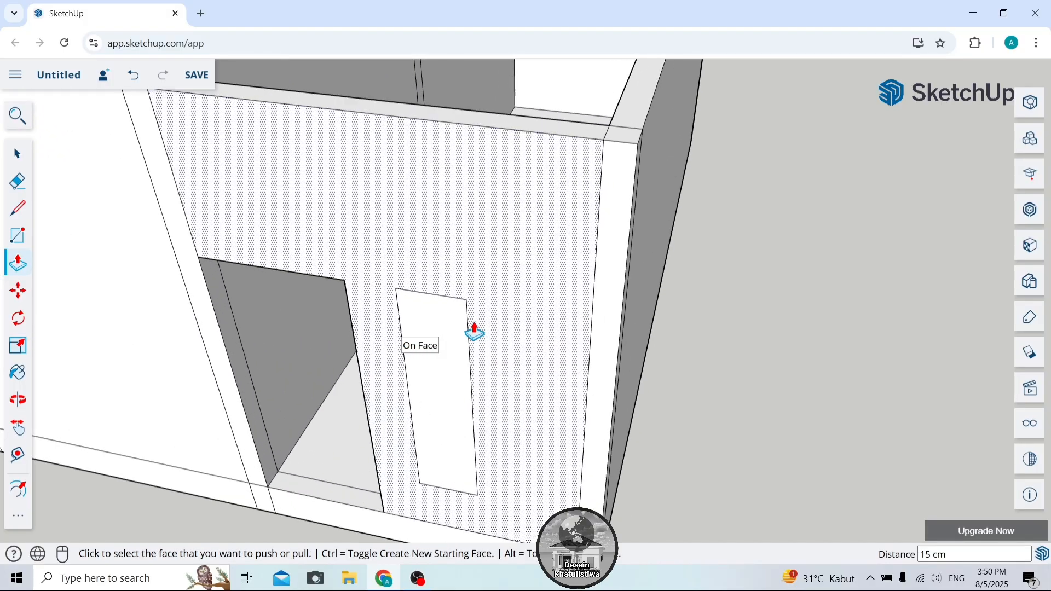
left_click(419, 427)
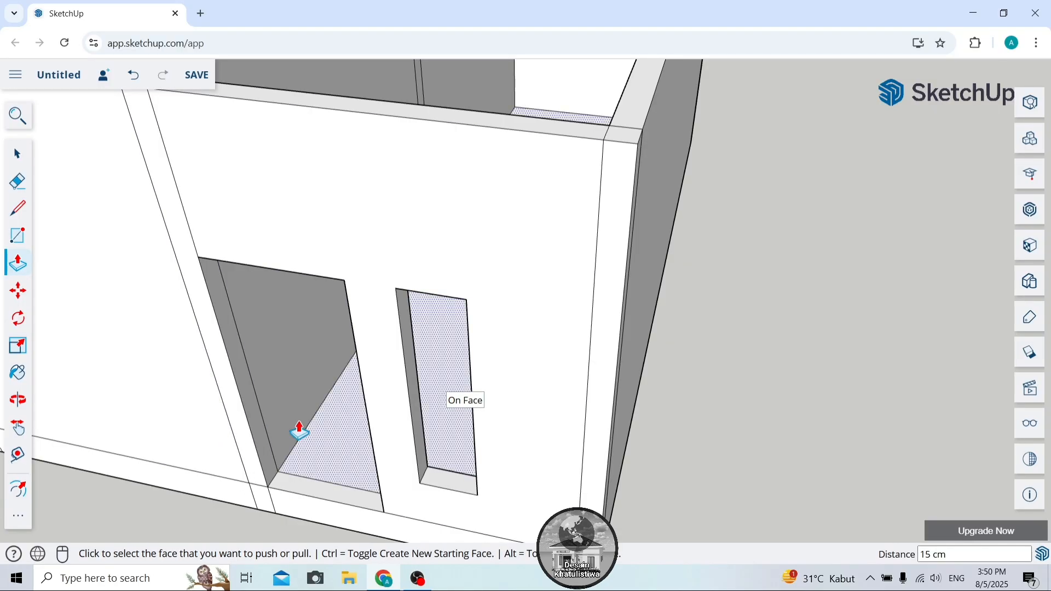
Erase the divider's two vertical edge lines and the corner seam farthest from the window, above the base line on the door wall.
left_click(15, 403)
left_click_drag(137, 408, 206, 355)
left_click(18, 428)
left_click_drag(118, 358, 331, 357)
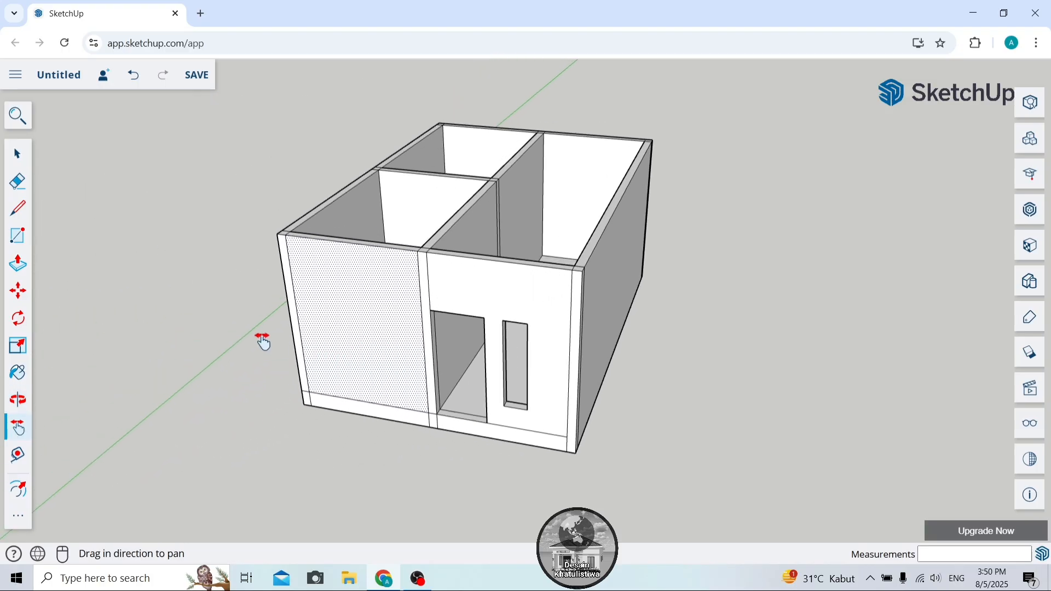
left_click(19, 154)
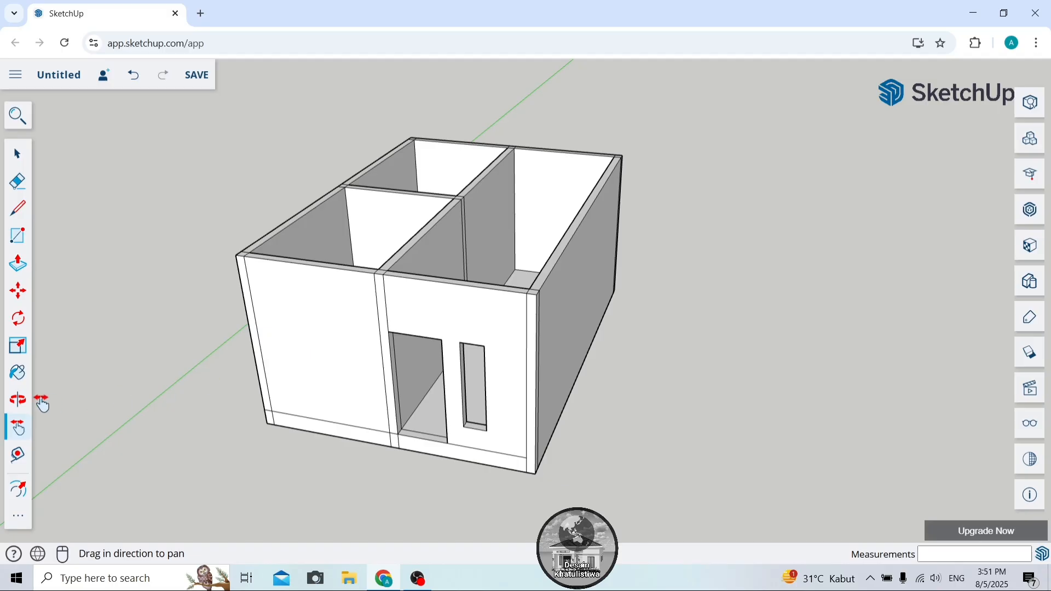
left_click(18, 400)
mouse_move(214, 345)
left_mouse_down()
mouse_move(404, 274)
mouse_move(425, 244)
left_mouse_up()
left_click(11, 189)
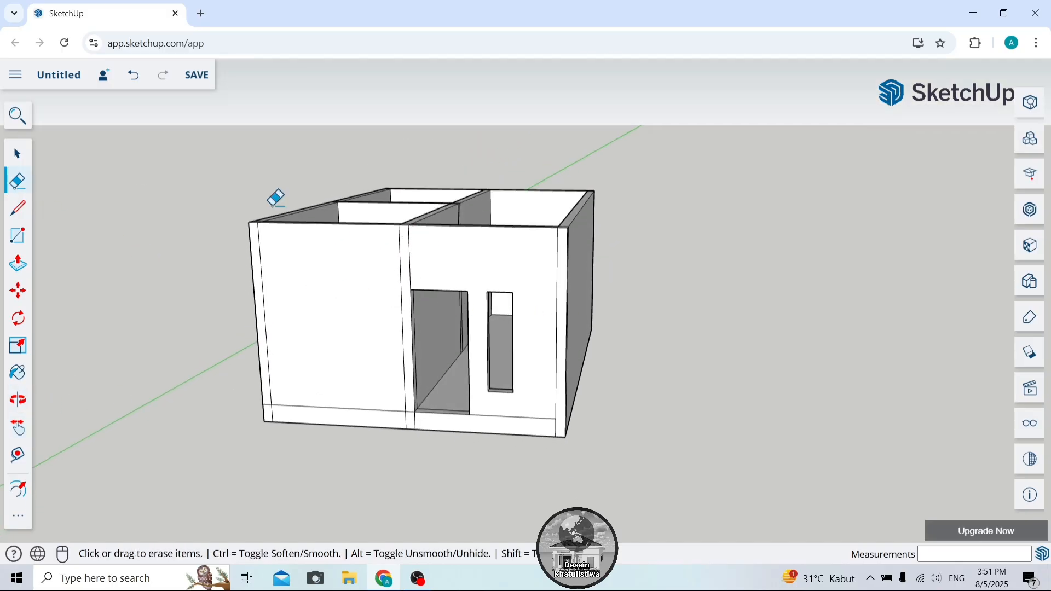
left_click_drag(426, 255, 349, 249)
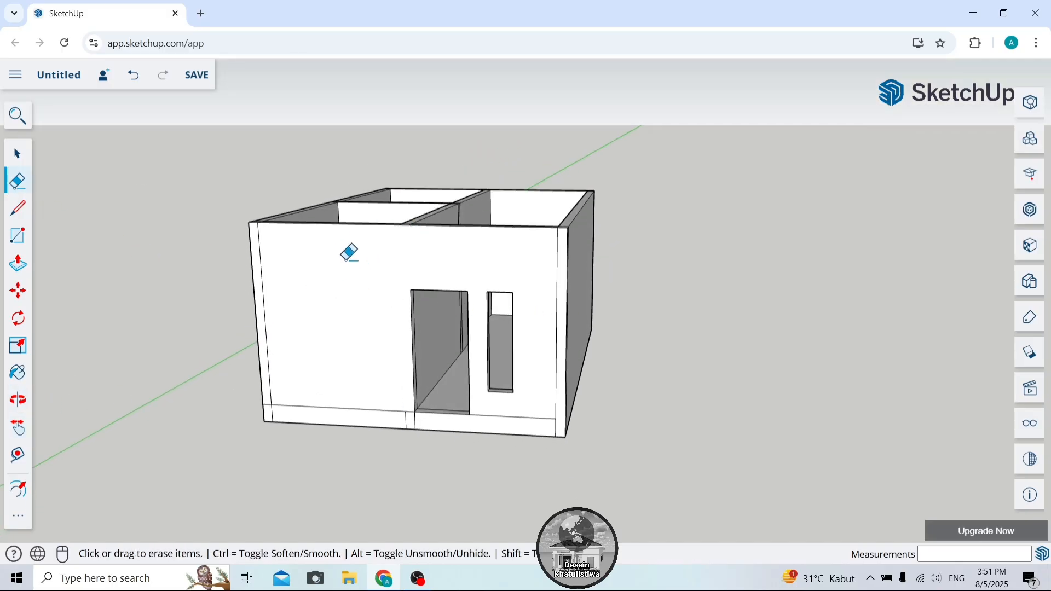
left_click(261, 254)
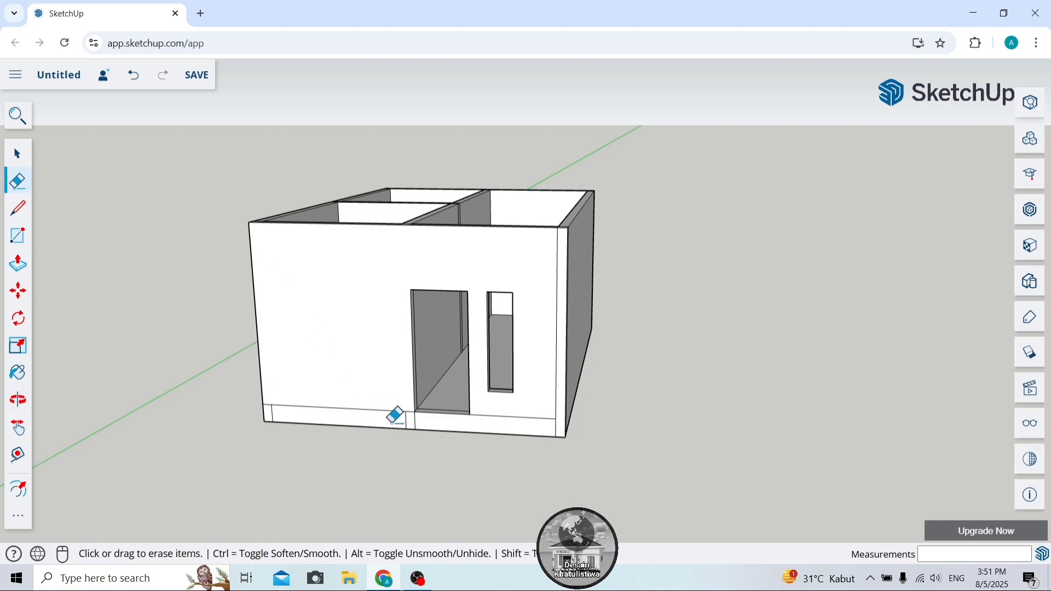
Erase the base line, the short seam segments beneath it and the corner seam beside the window on the door wall.
left_click_drag(400, 422, 425, 411)
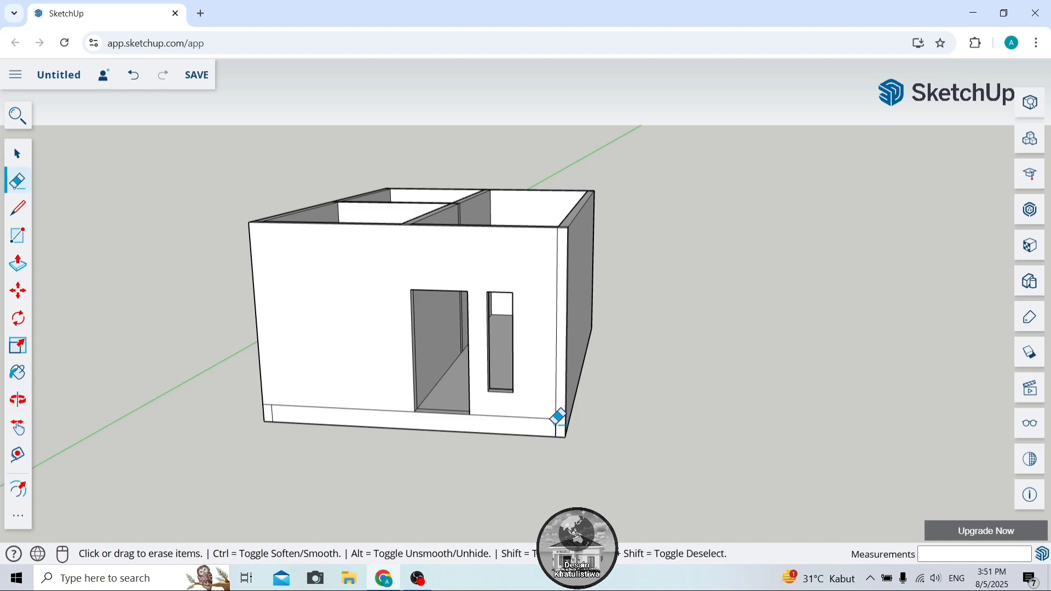
left_click(557, 390)
left_click(539, 417)
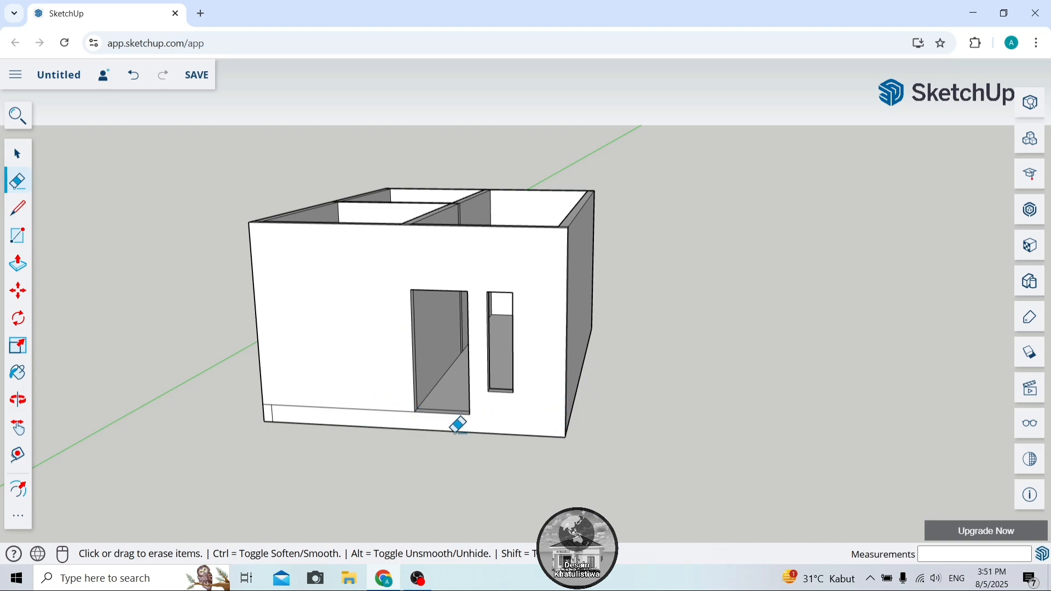
left_click(378, 410)
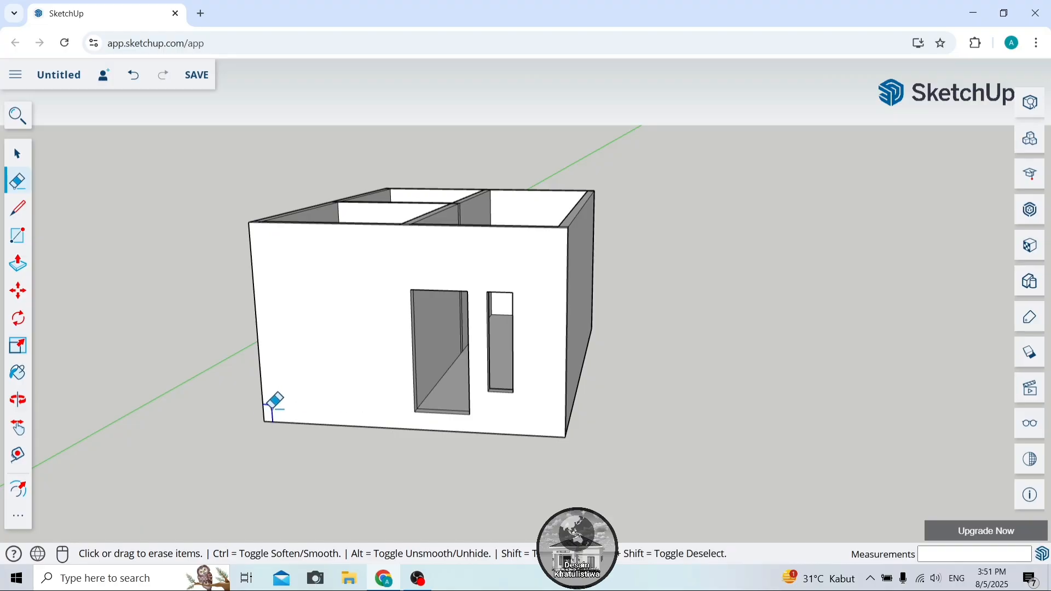
Erase the vertical seam lines at both corners of the long outer wall adjoining the window side.
left_click(17, 399)
mouse_move(380, 362)
left_mouse_down()
mouse_move(450, 355)
mouse_move(296, 342)
left_mouse_up()
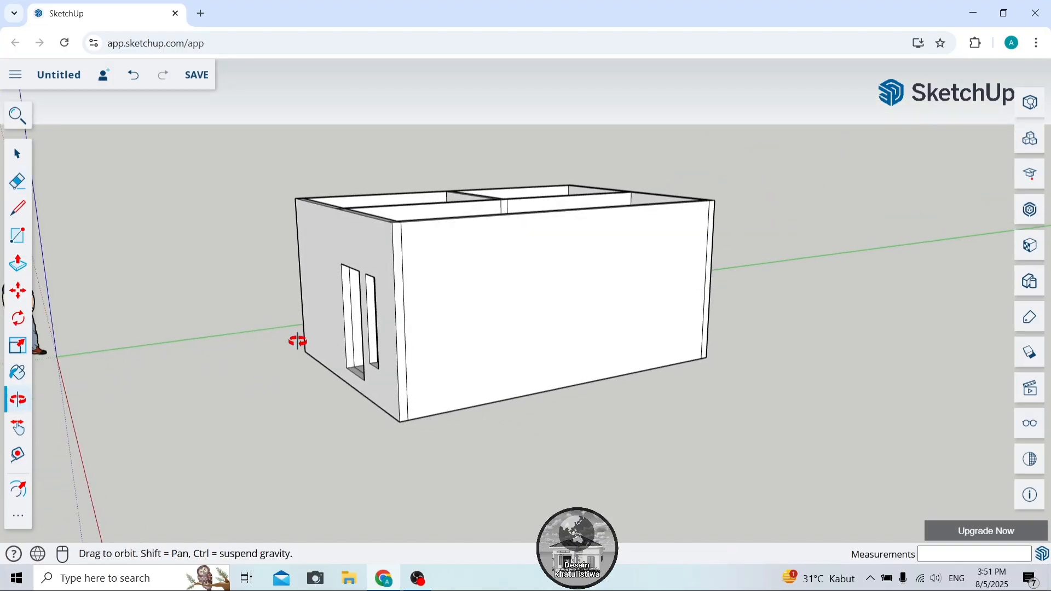
left_click(17, 181)
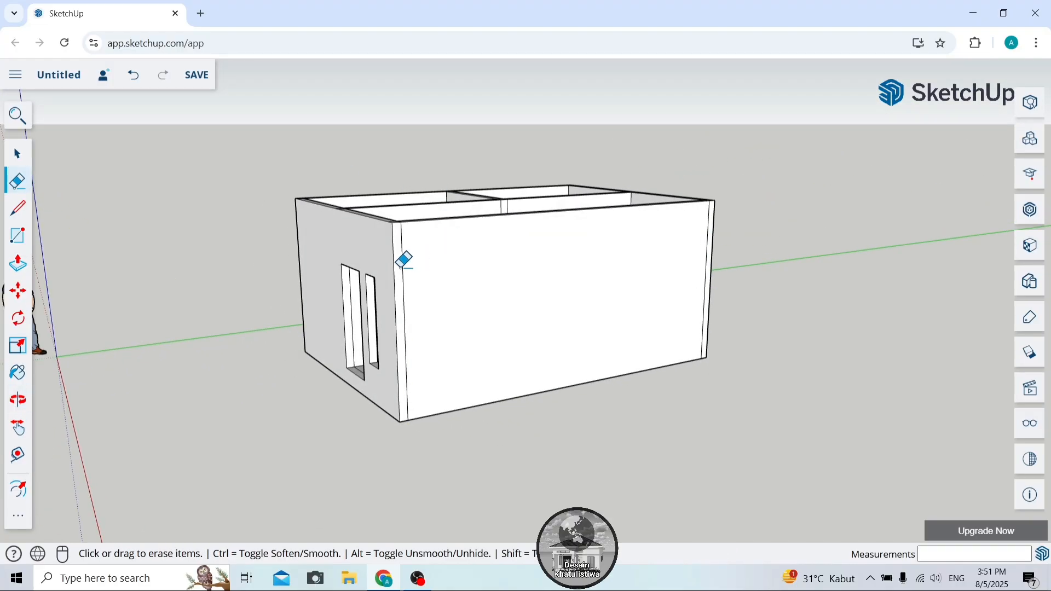
scroll(712, 216, "up", 4)
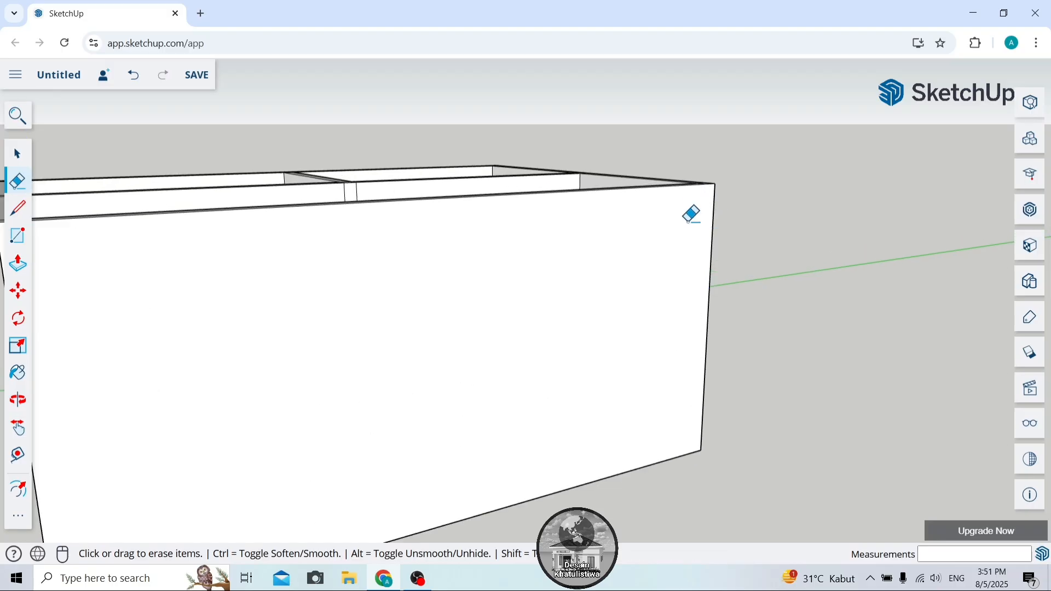
Erase the corner and divider seam lines on the opposite long outer wall.
scroll(691, 214, "down", 5)
left_click(17, 399)
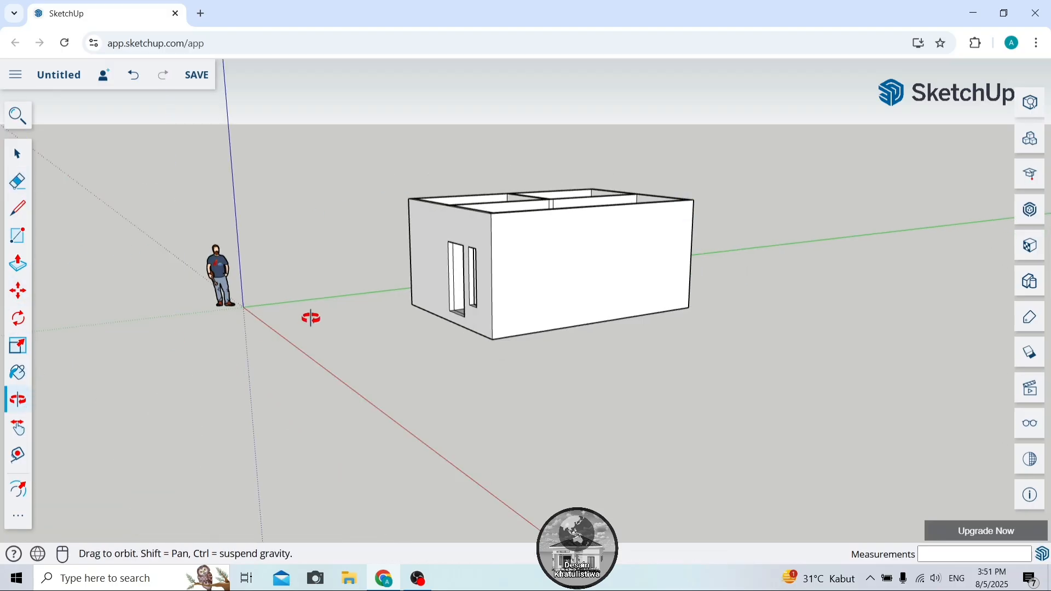
left_click_drag(311, 318, 495, 206)
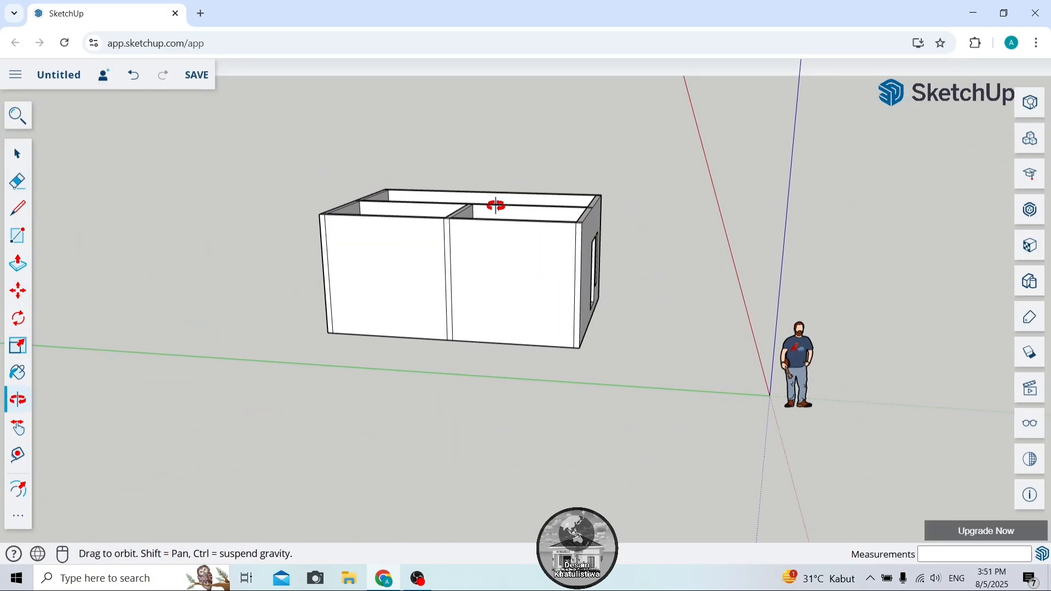
scroll(496, 206, "up", 3)
key("e")
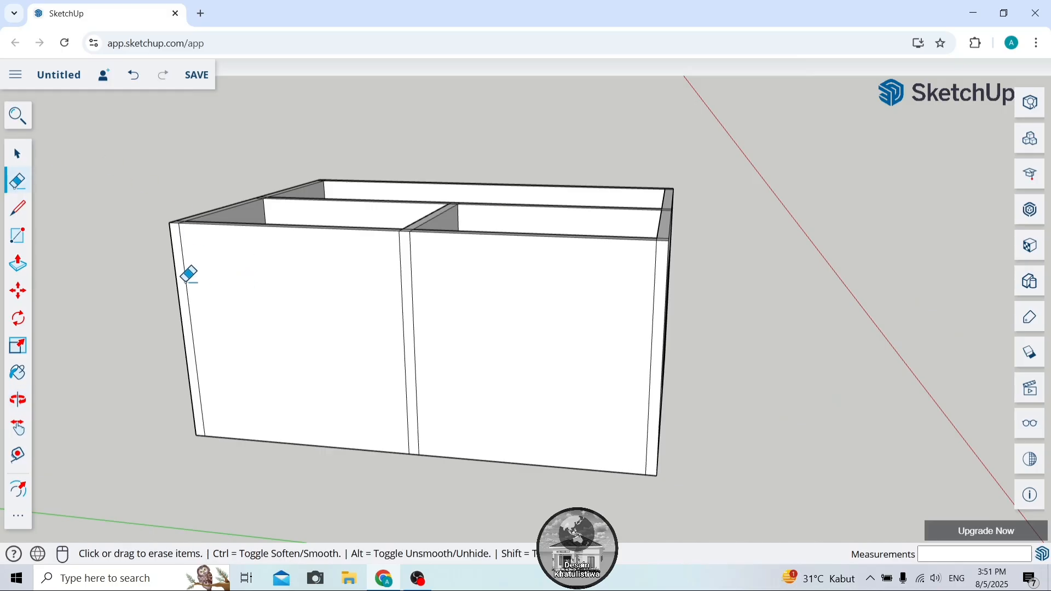
left_click(187, 278)
left_click(406, 289)
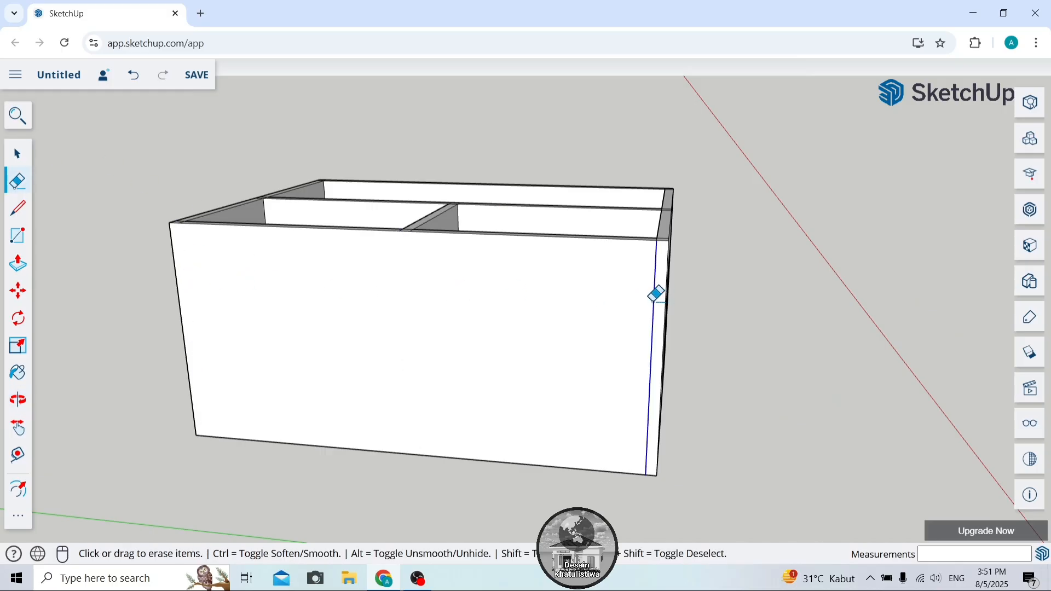
left_click(653, 301)
Erase the divider and corner seam lines on the rear end wall, opposite the door.
scroll(579, 287, "down", 3)
left_click(18, 400)
mouse_move(123, 342)
left_mouse_down()
mouse_move(190, 355)
mouse_move(498, 345)
mouse_move(3, 192)
left_mouse_up()
left_click(21, 187)
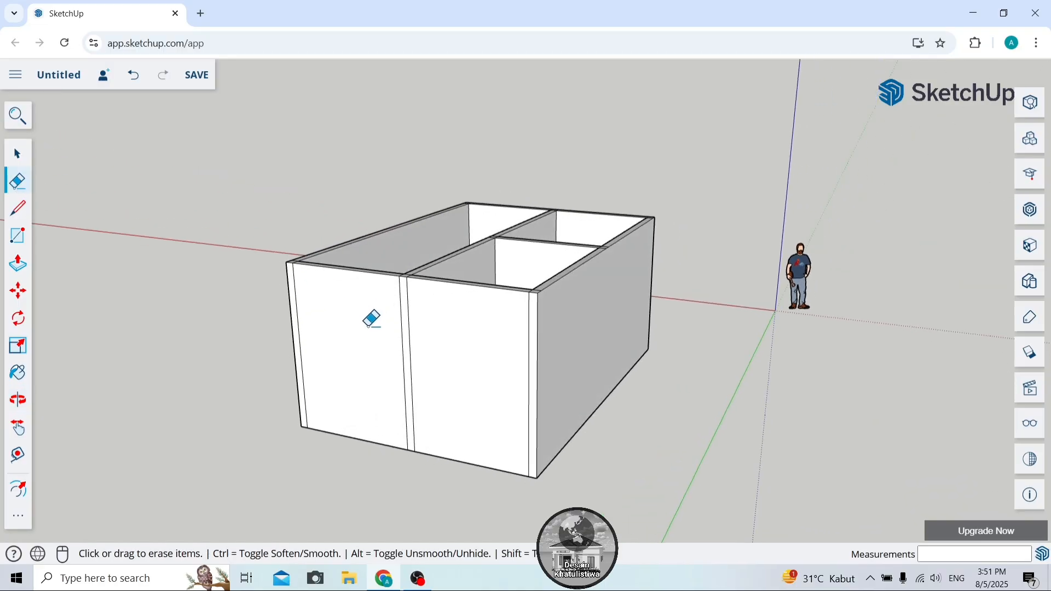
left_click_drag(398, 331, 417, 340)
scroll(531, 345, "up", 3)
left_click(530, 345)
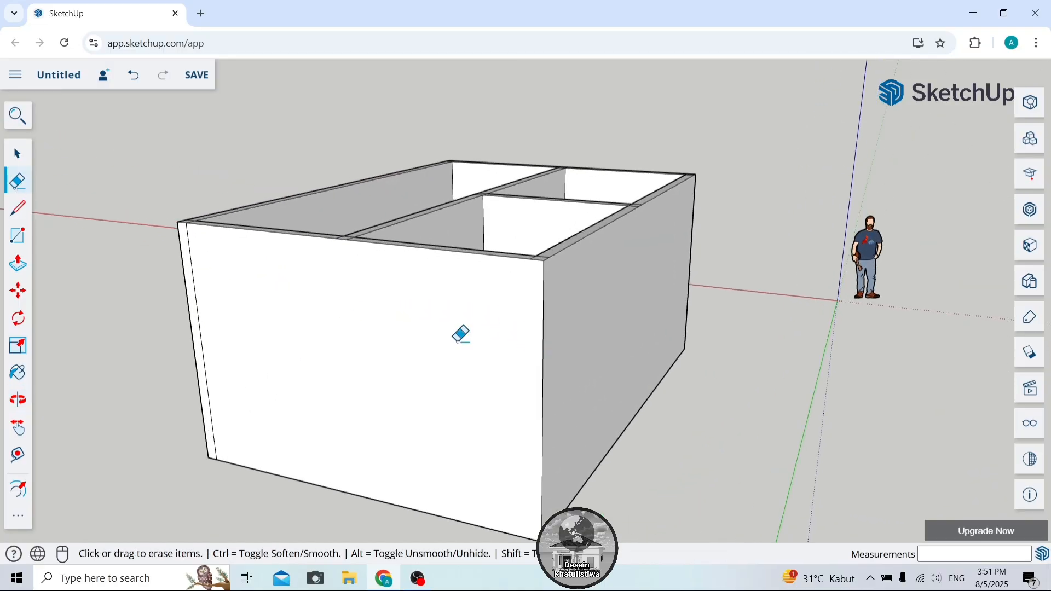
left_click(200, 315)
left_click(19, 380)
left_click(22, 393)
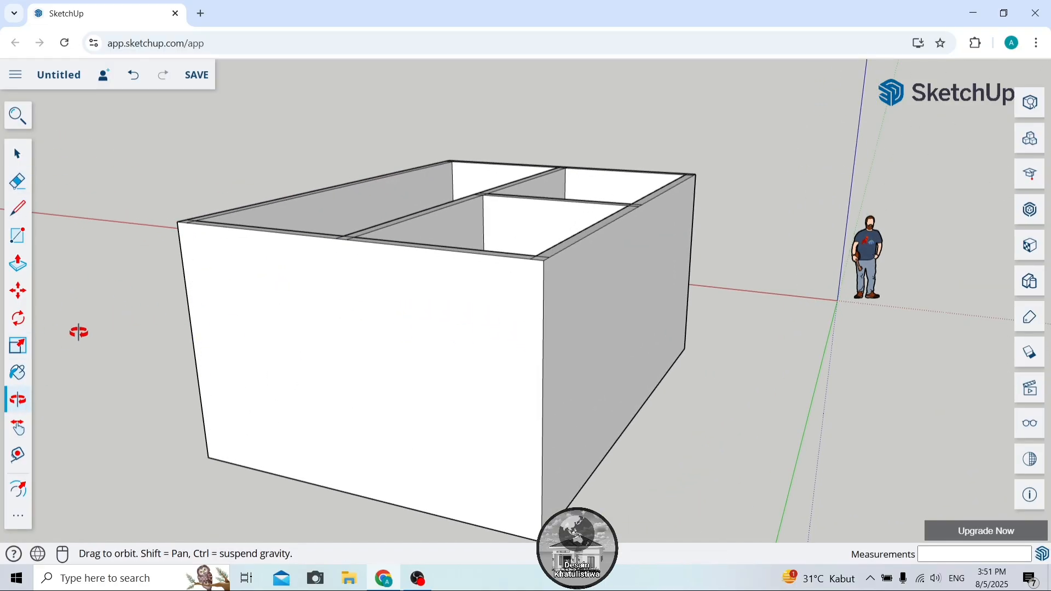
left_click_drag(77, 333, 761, 359)
key("space")
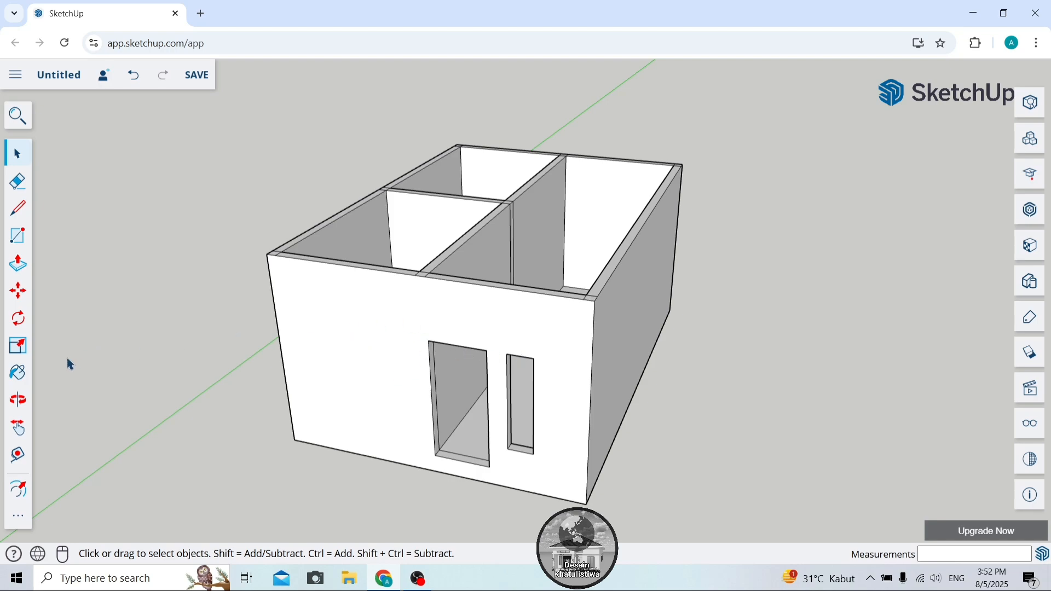
Paint the large room's floor and the door threshold with the white marble texture from the Tile materials.
left_click(11, 374)
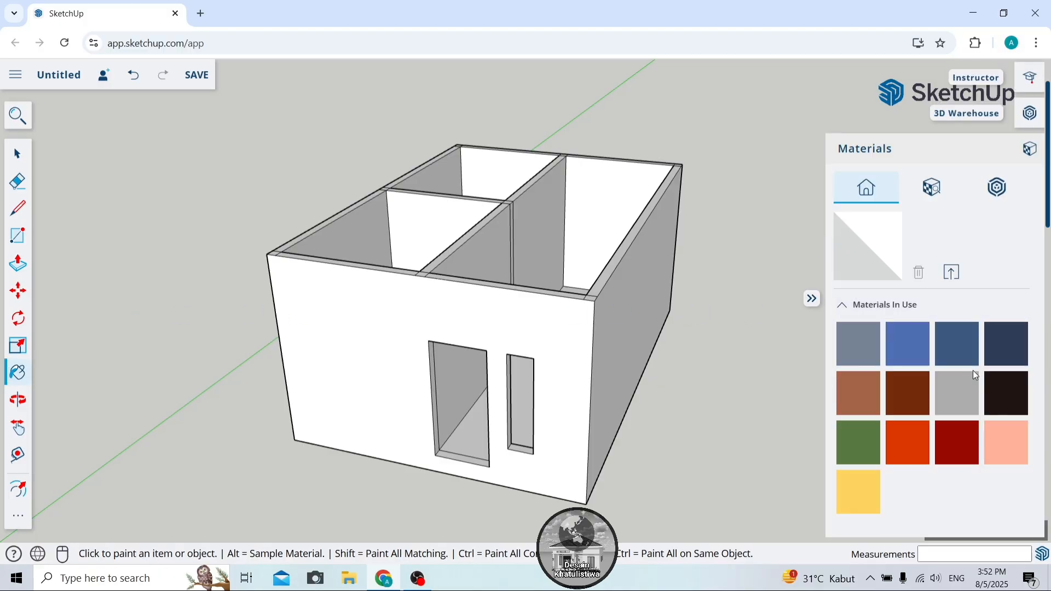
scroll(974, 370, "down", 2)
scroll(955, 317, "up", 1)
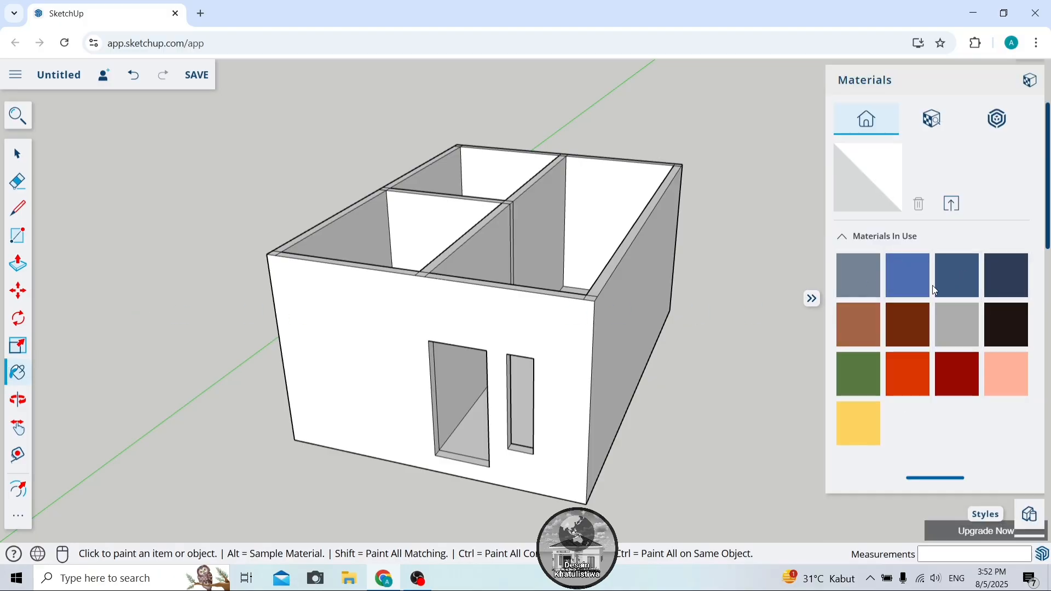
left_click(934, 125)
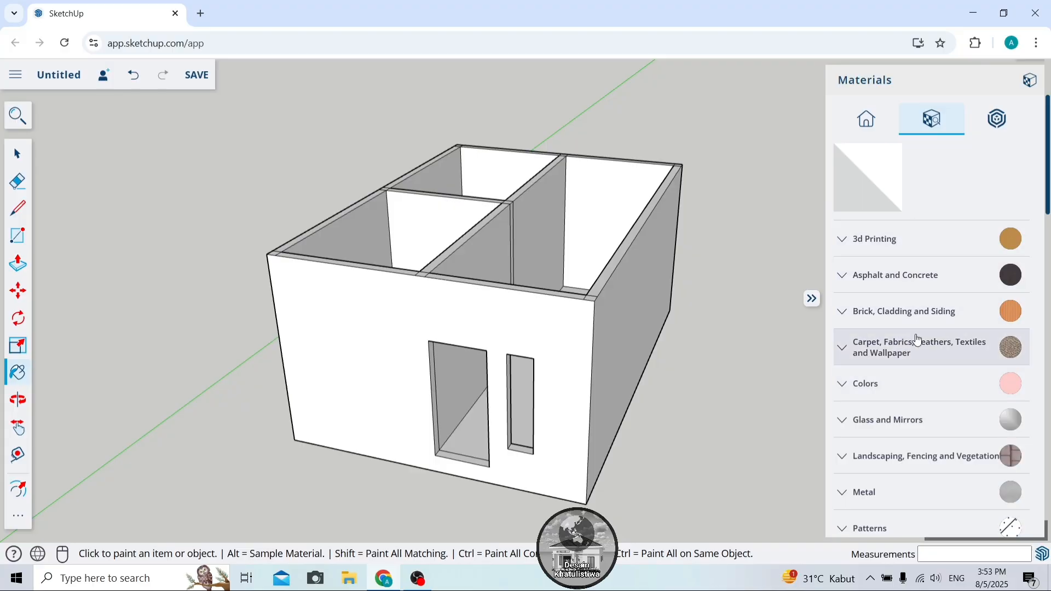
scroll(933, 373, "down", 6)
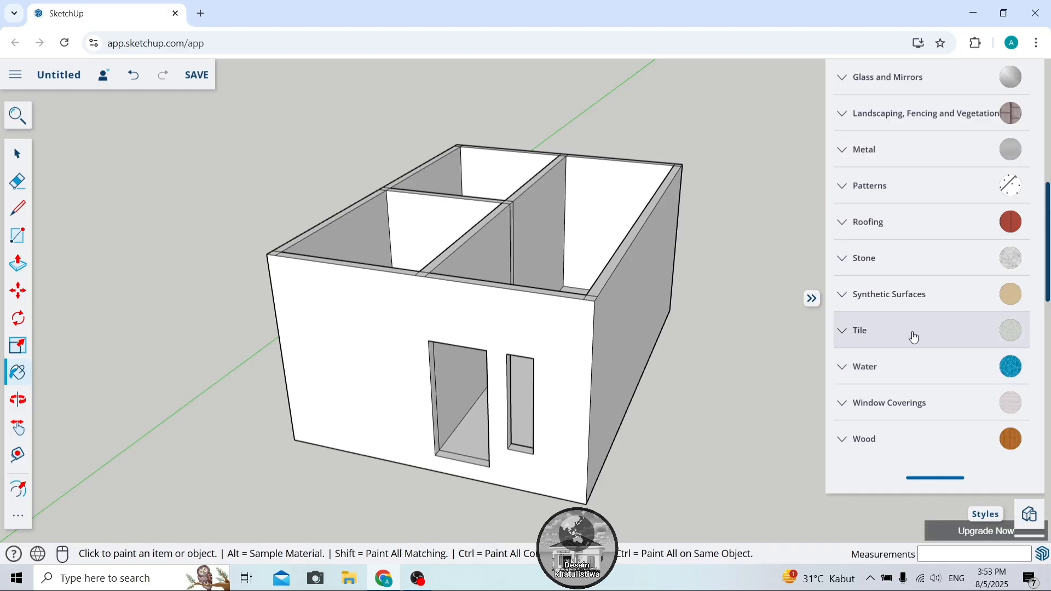
left_click(917, 331)
scroll(920, 329, "down", 4)
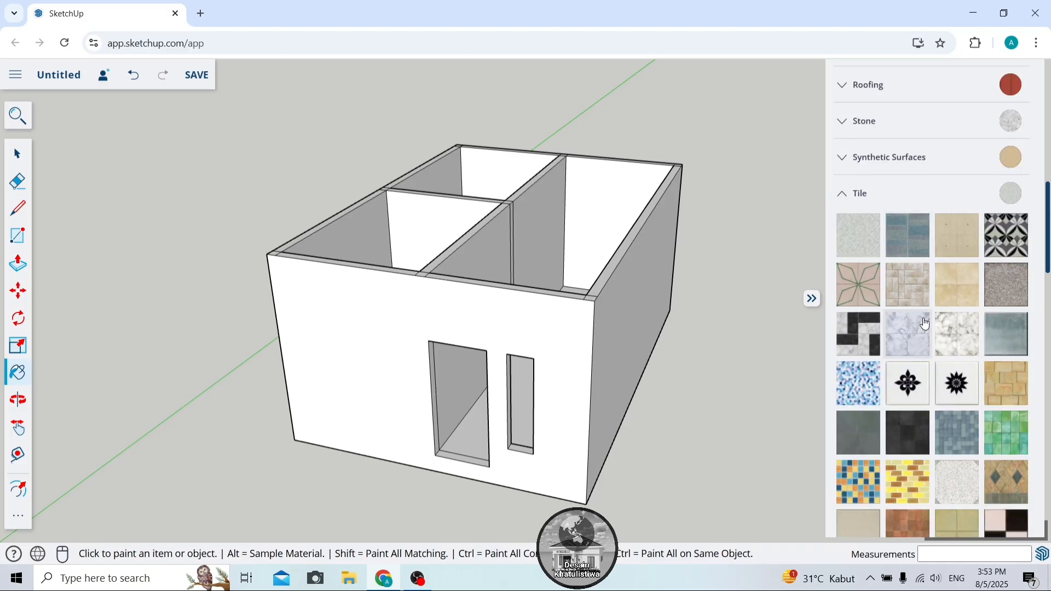
scroll(926, 284, "up", 1)
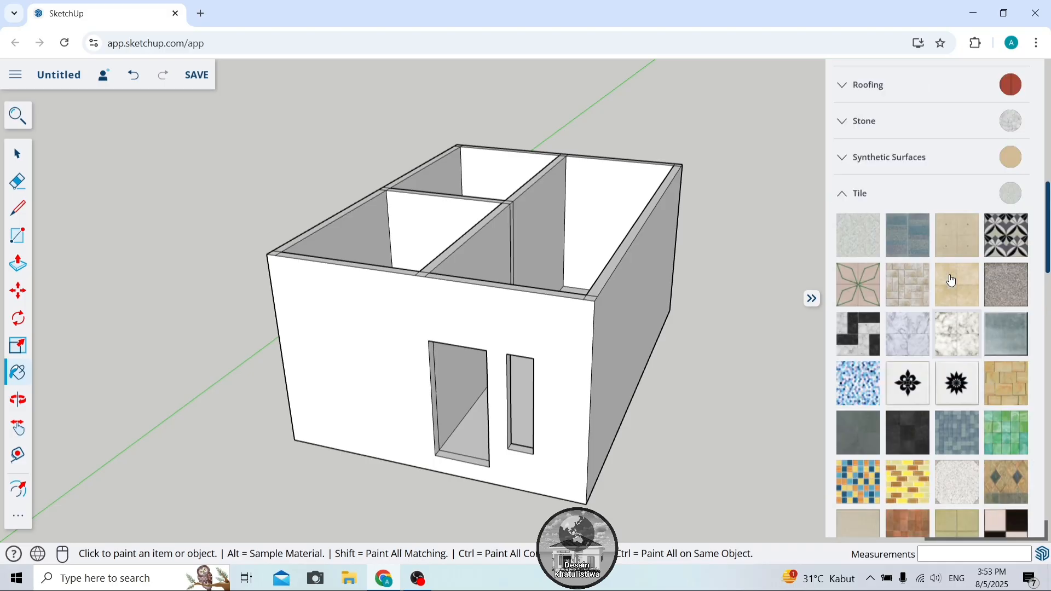
left_click(957, 333)
scroll(466, 425, "up", 2)
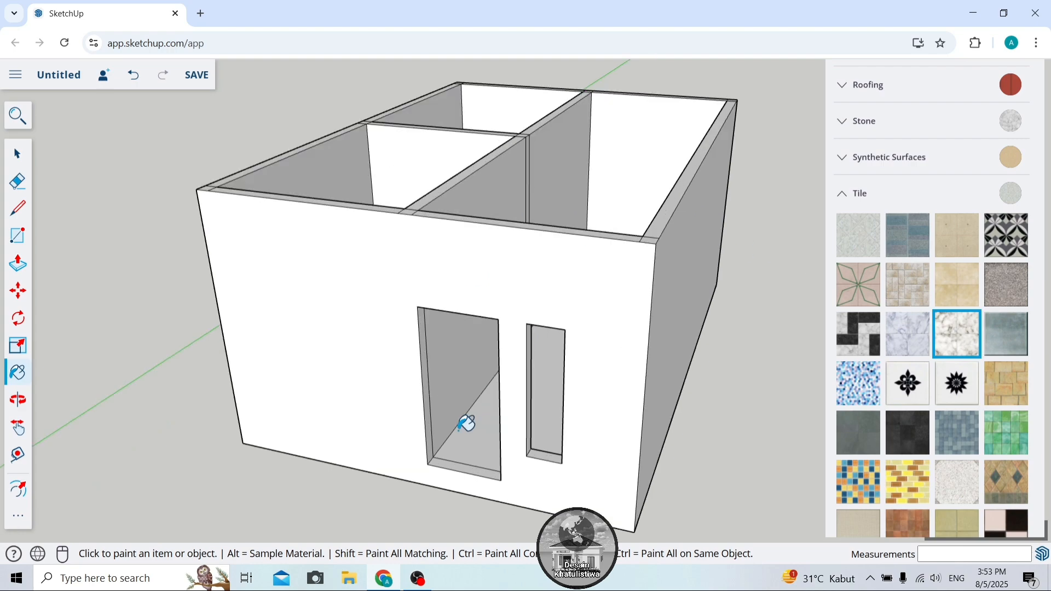
scroll(466, 425, "up", 2)
left_click(486, 425)
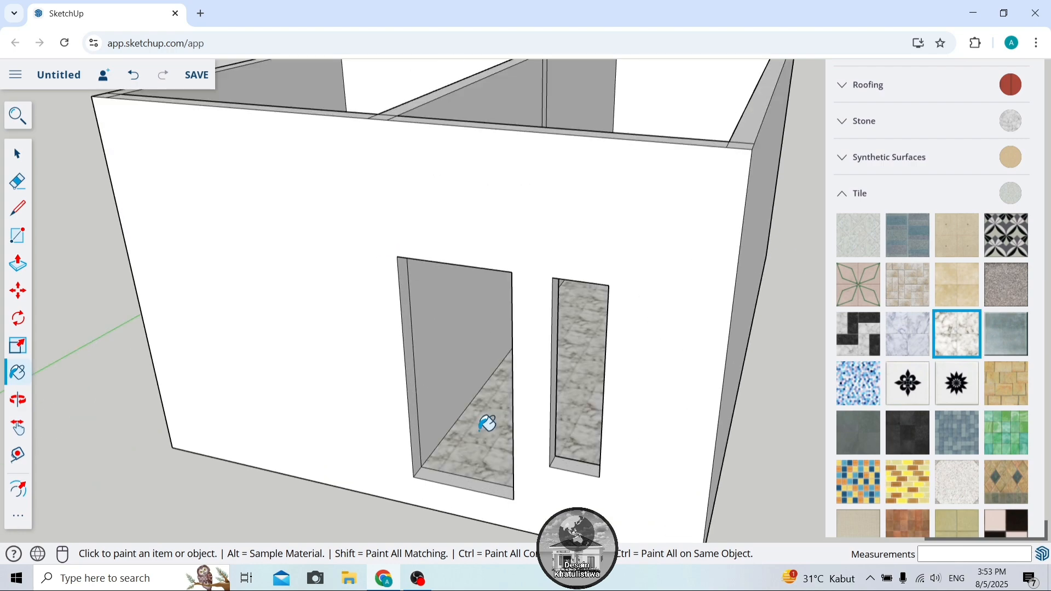
left_click(463, 474)
Paint the floors of the two smaller rooms with the same white marble tile.
scroll(474, 432, "down", 5)
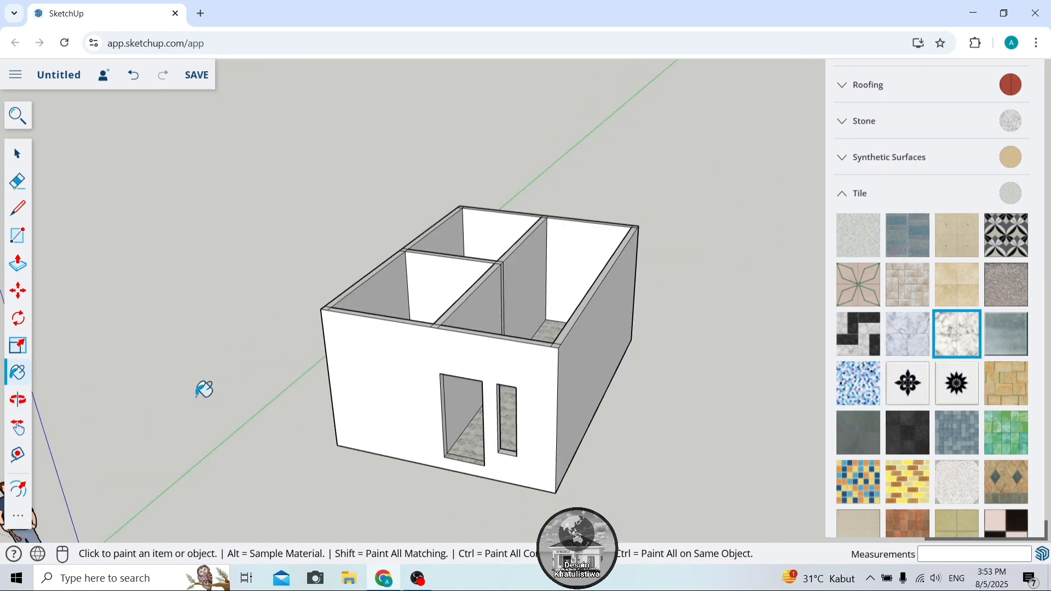
left_click(17, 399)
left_click_drag(298, 321, 460, 477)
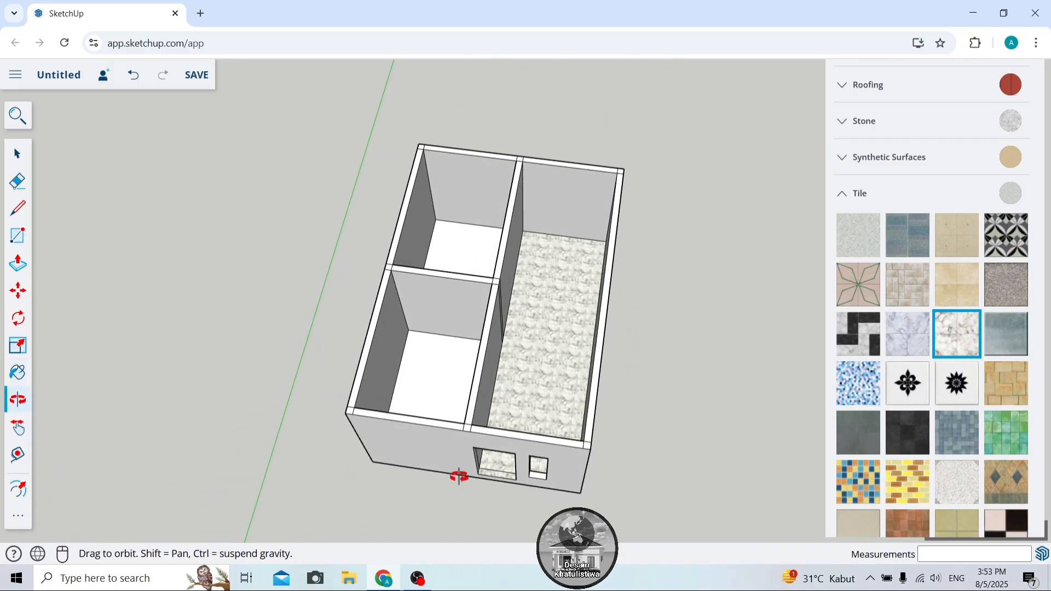
left_click(962, 323)
left_click(477, 240)
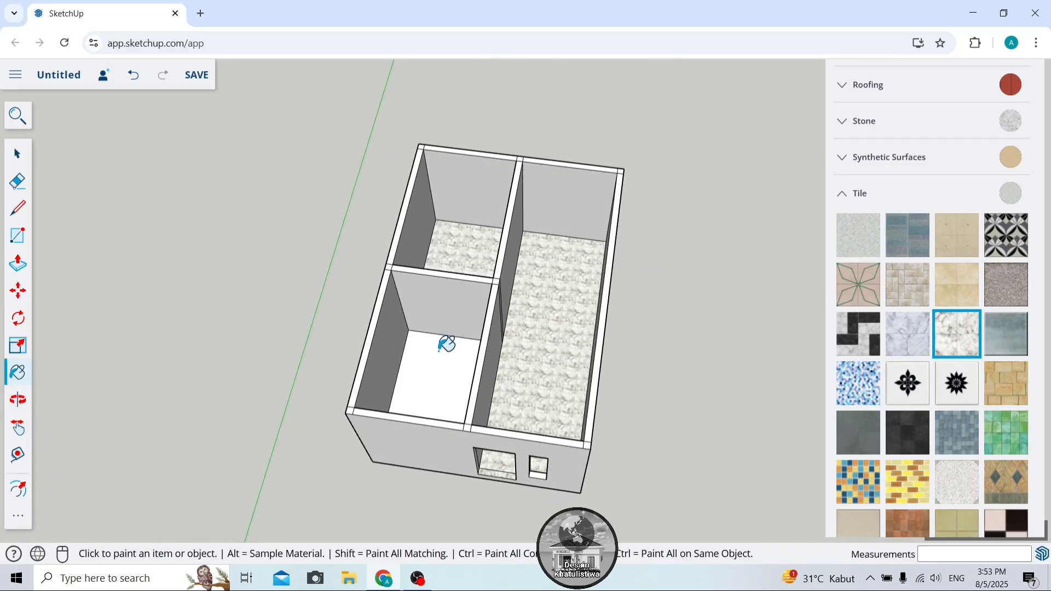
left_click(447, 343)
Erase the vertical seam line on the long partition wall facing the large room.
left_click(8, 405)
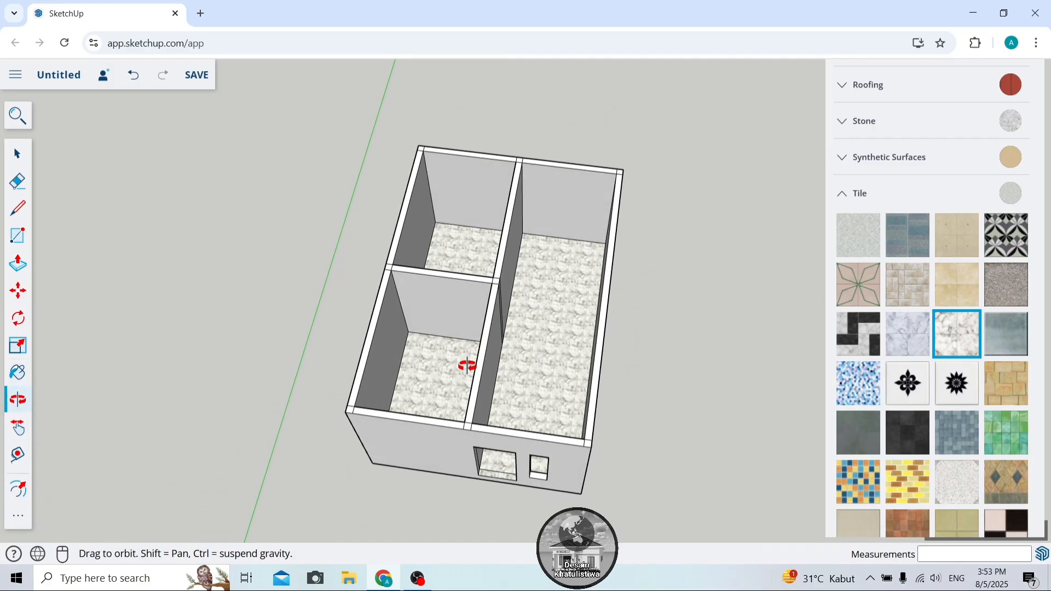
mouse_move(465, 363)
left_mouse_down()
mouse_move(422, 192)
mouse_move(390, 160)
left_mouse_up()
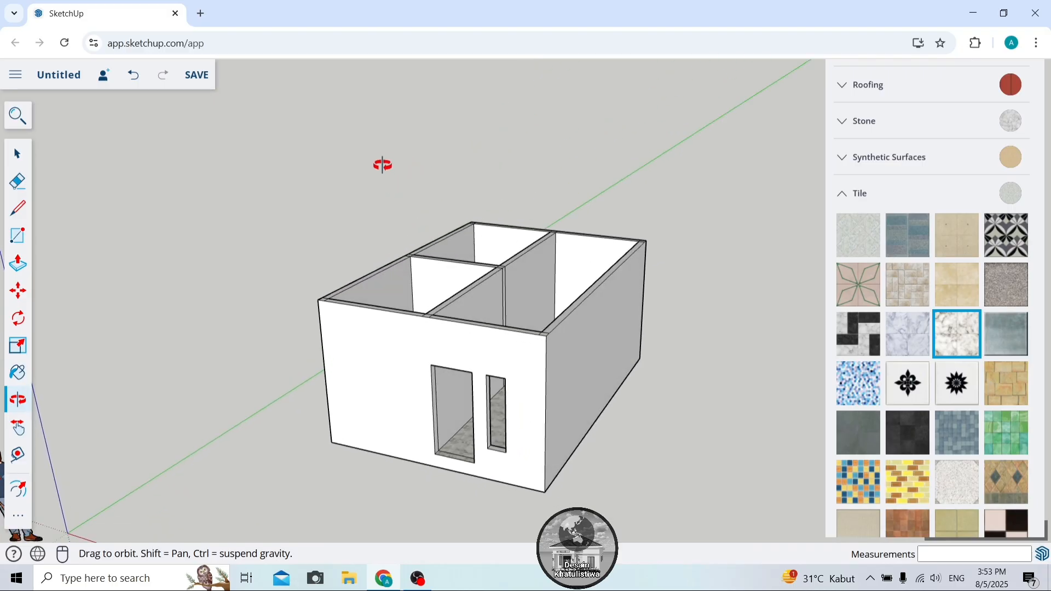
left_click(17, 180)
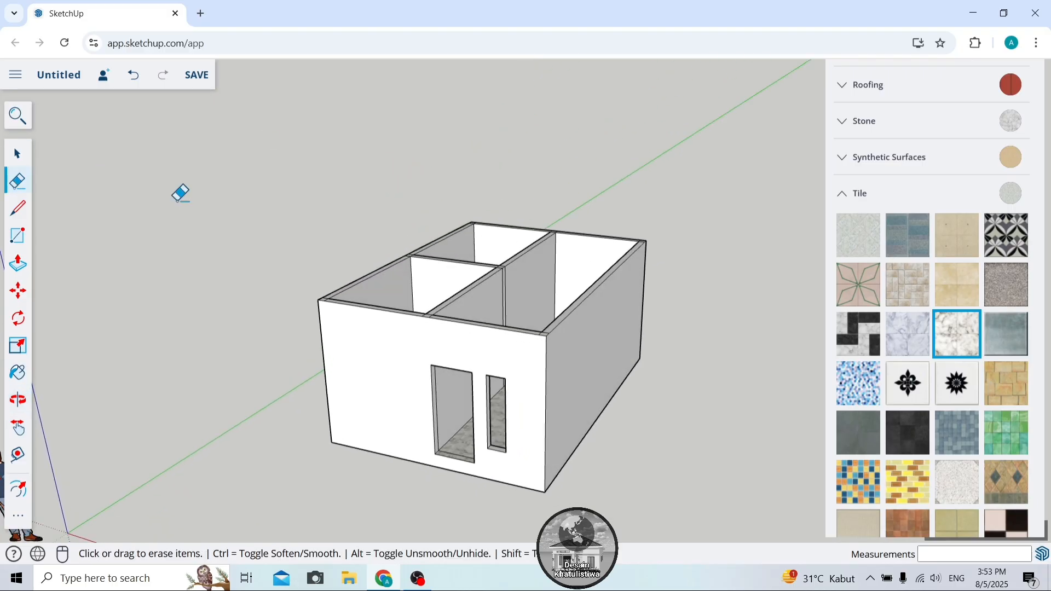
left_click(504, 290)
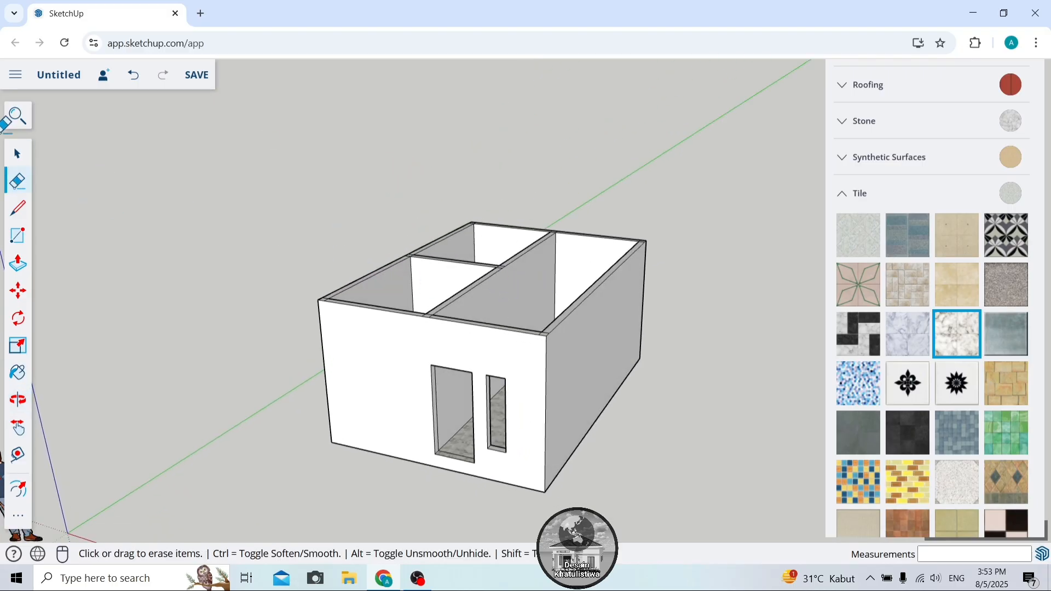
Paint the outer door wall and the adjoining long outer wall pale yellow from the Colors materials.
left_click(17, 373)
scroll(892, 176, "up", 6)
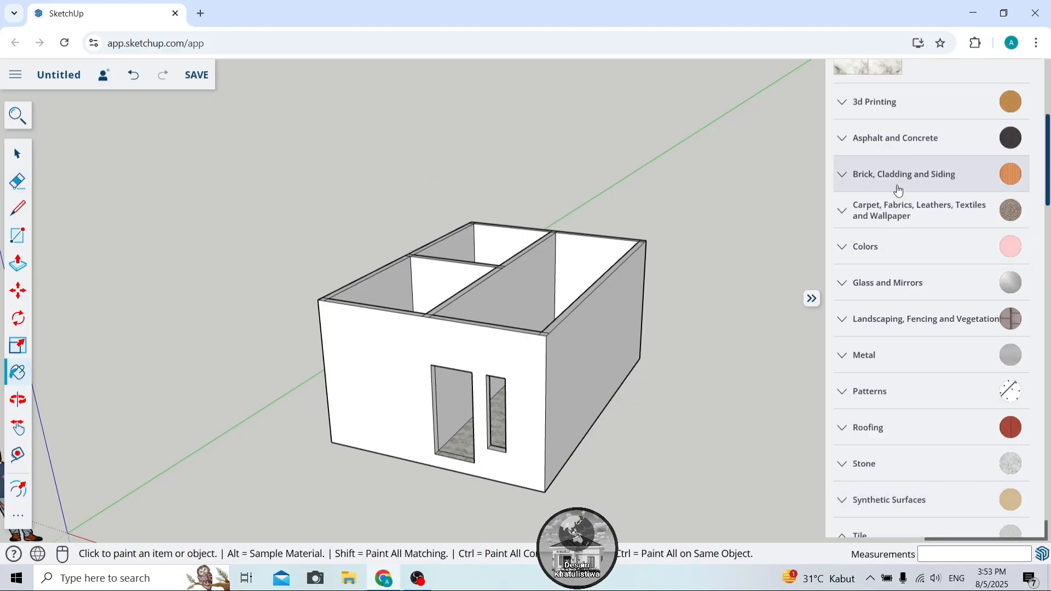
left_click(880, 255)
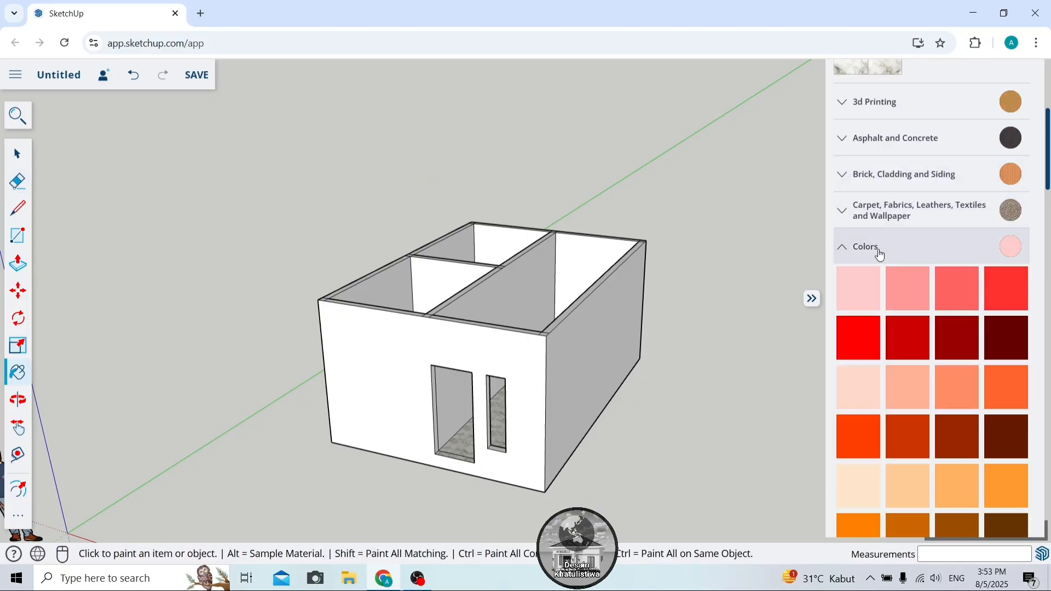
scroll(922, 304, "down", 6)
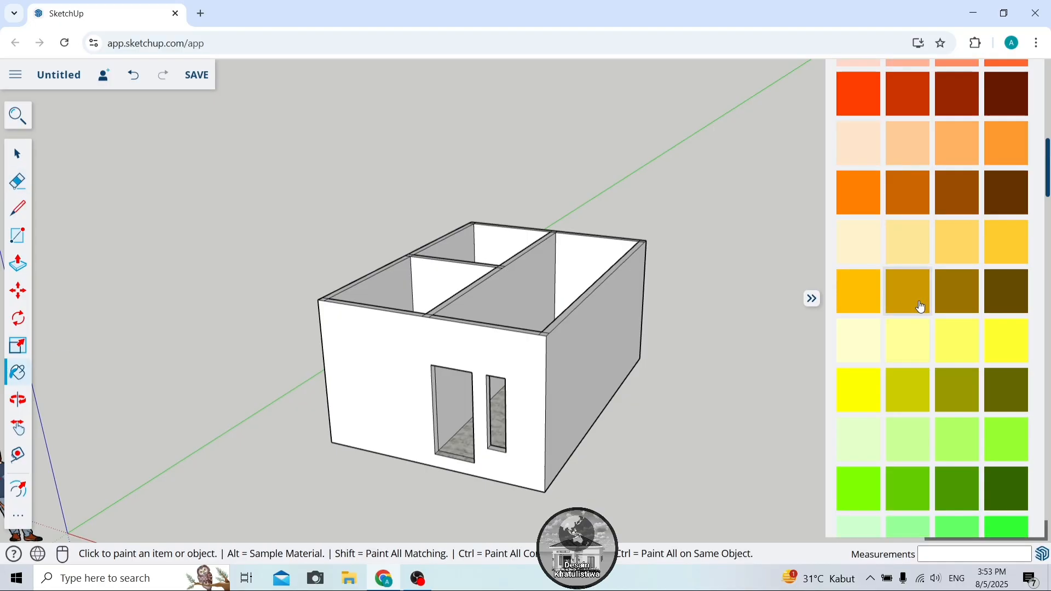
scroll(921, 329, "up", 1)
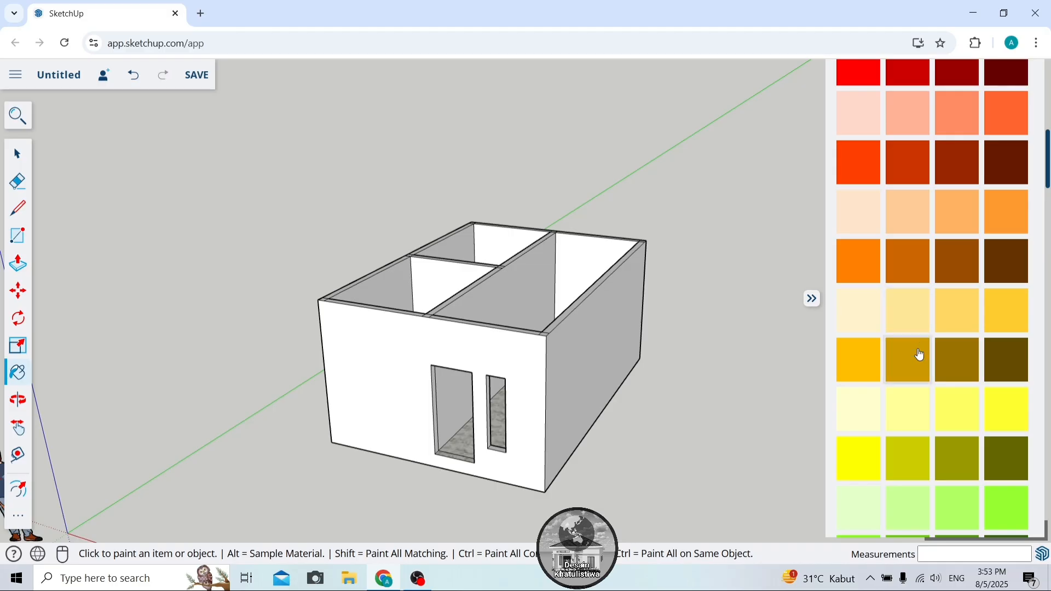
left_click(912, 412)
left_click(438, 341)
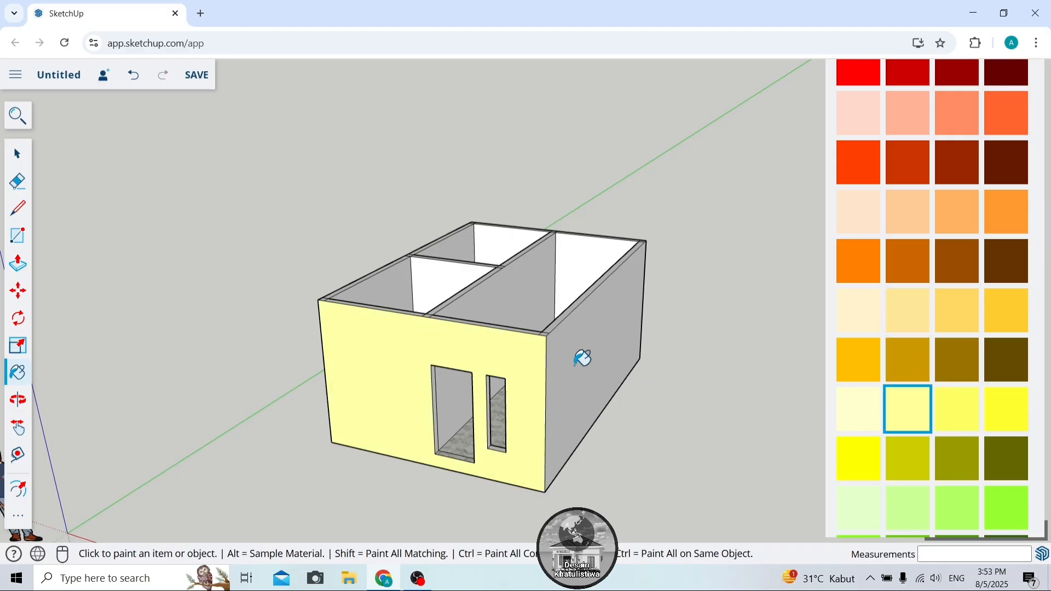
Paint the opposite long outer wall and the rear end wall the same pale yellow.
left_click(26, 414)
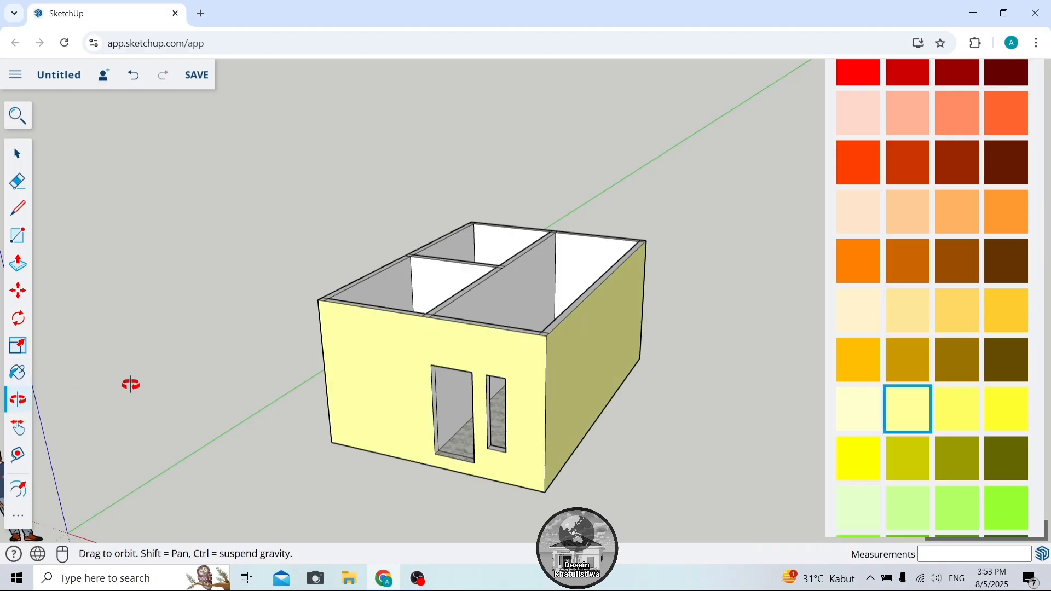
left_click_drag(130, 383, 709, 356)
left_click(907, 417)
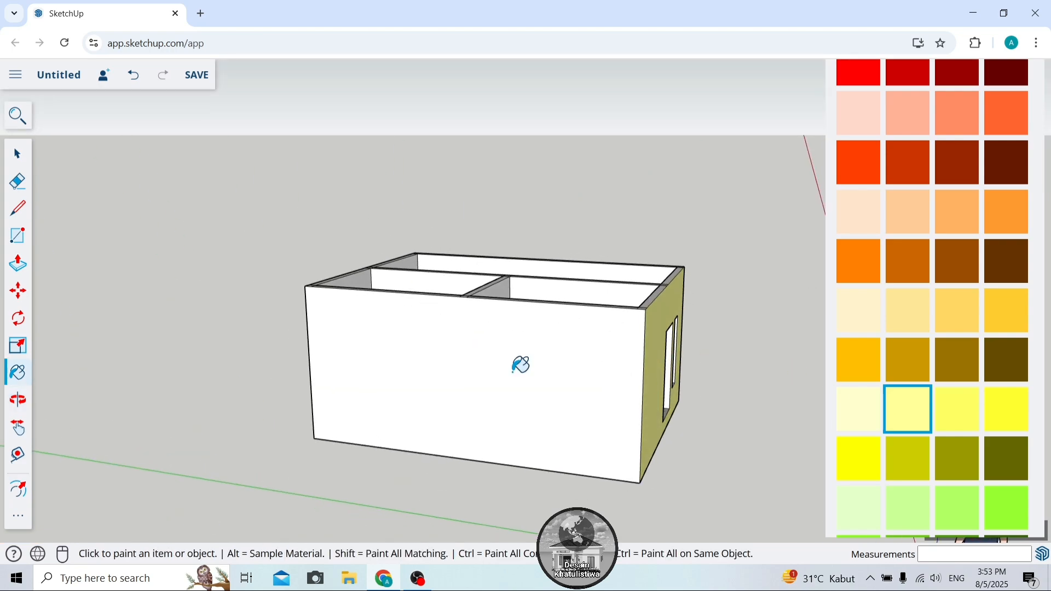
left_click(521, 363)
left_click(18, 399)
left_click_drag(115, 379, 518, 418)
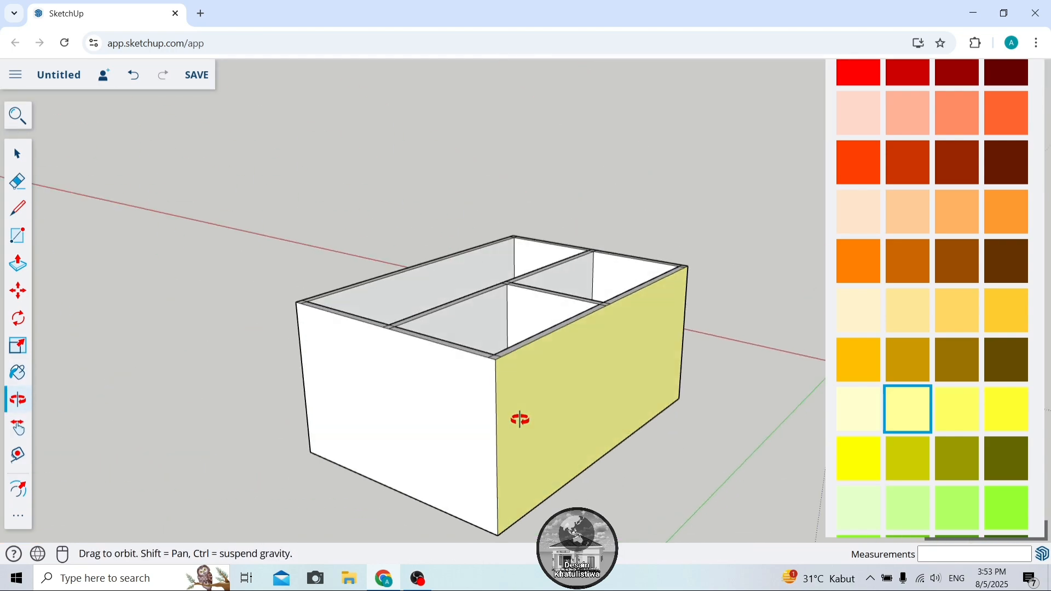
left_click(909, 410)
left_click(456, 384)
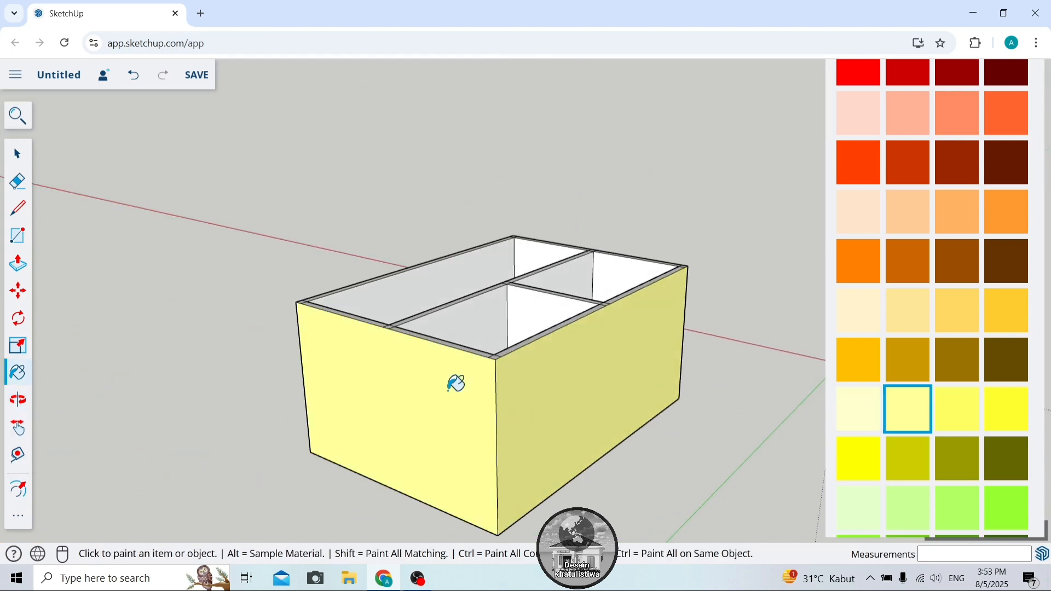
Erase the seam lines crossing the top of the door wall at its corners and at the partition junction.
left_click(18, 399)
left_click_drag(695, 335, 346, 348)
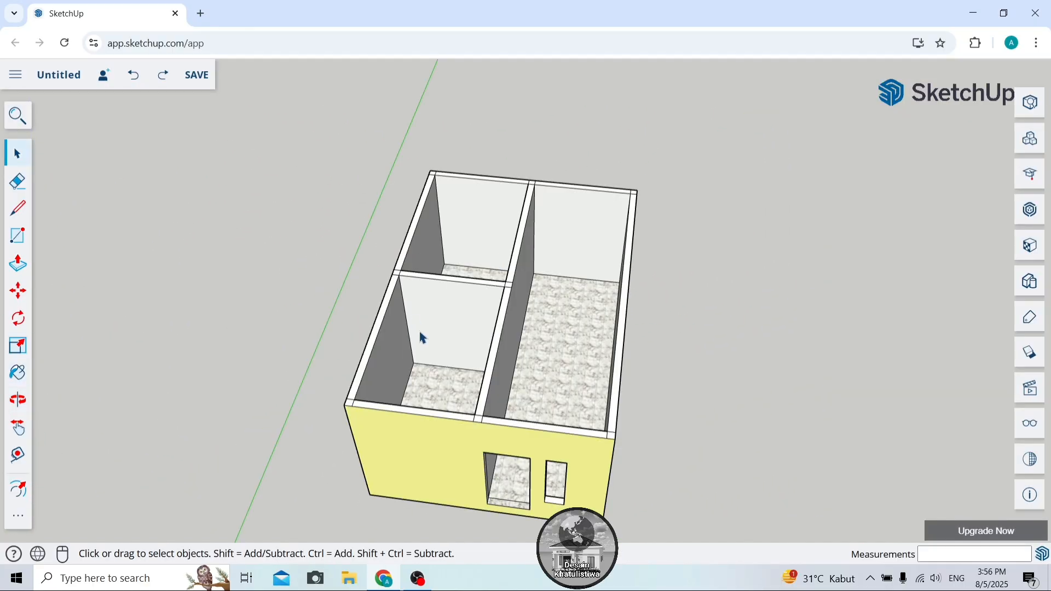
scroll(427, 328, "up", 3)
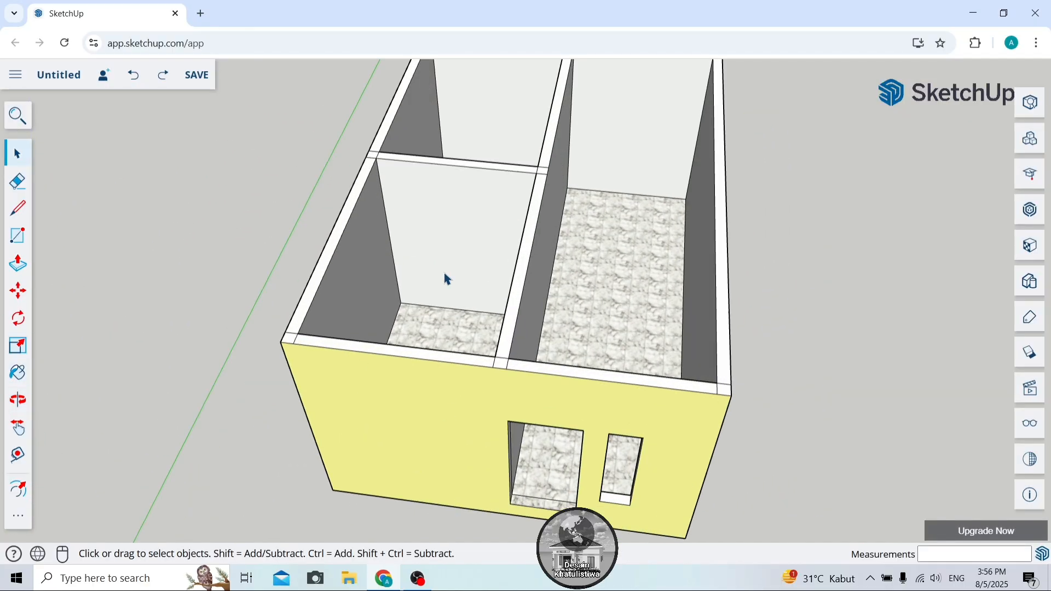
scroll(444, 306, "down", 2)
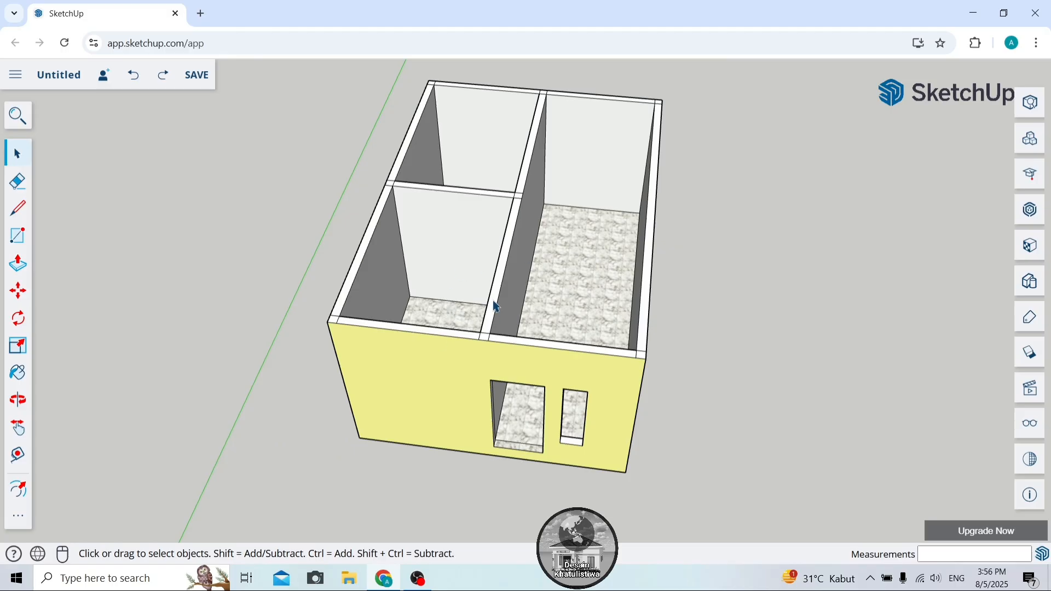
scroll(486, 309, "up", 2)
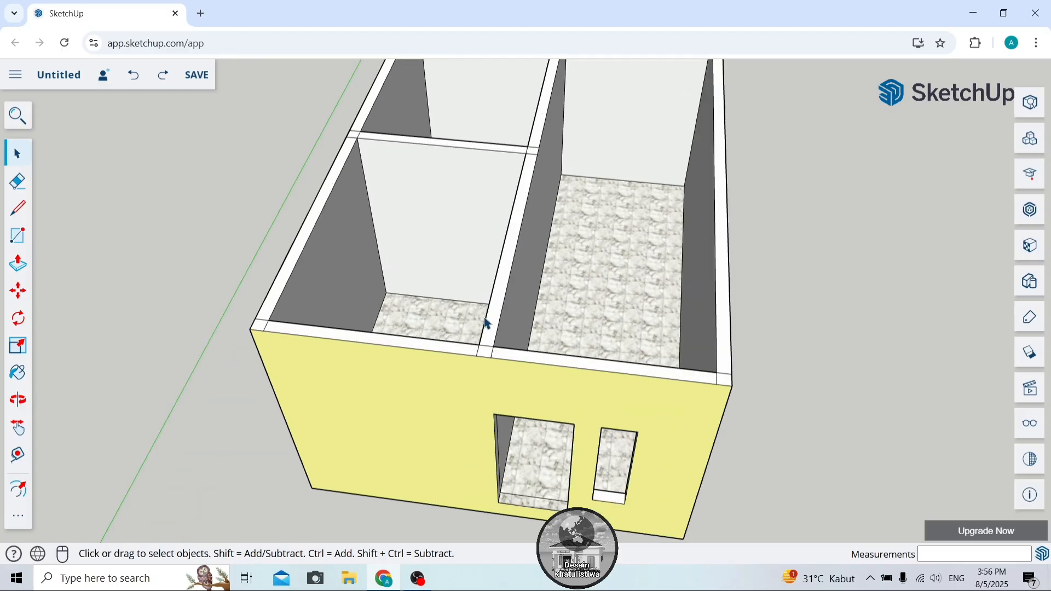
left_click(17, 181)
scroll(270, 314, "up", 5)
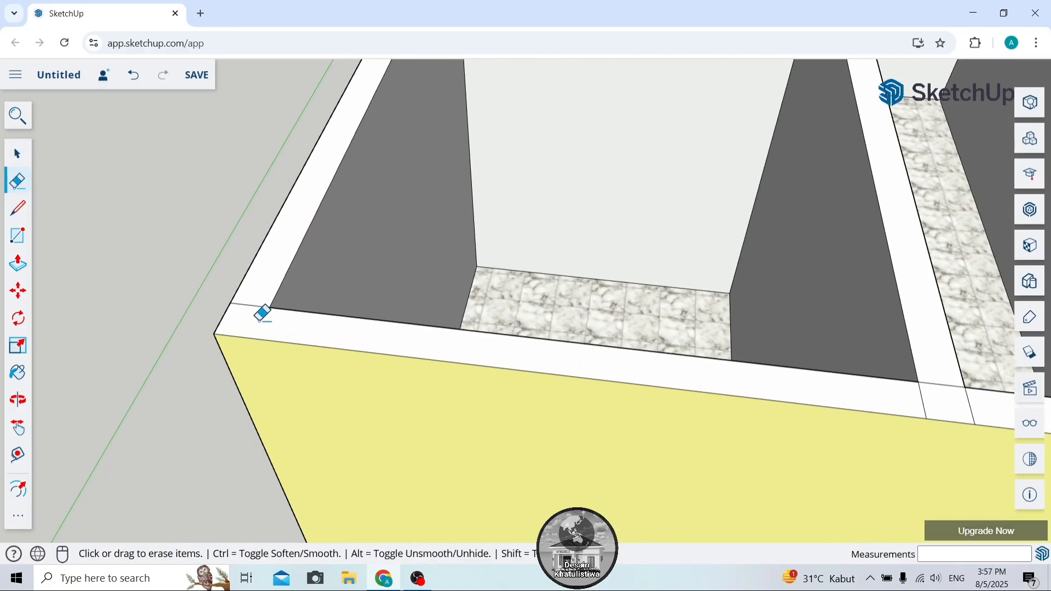
scroll(263, 313, "down", 5)
scroll(577, 338, "down", 3)
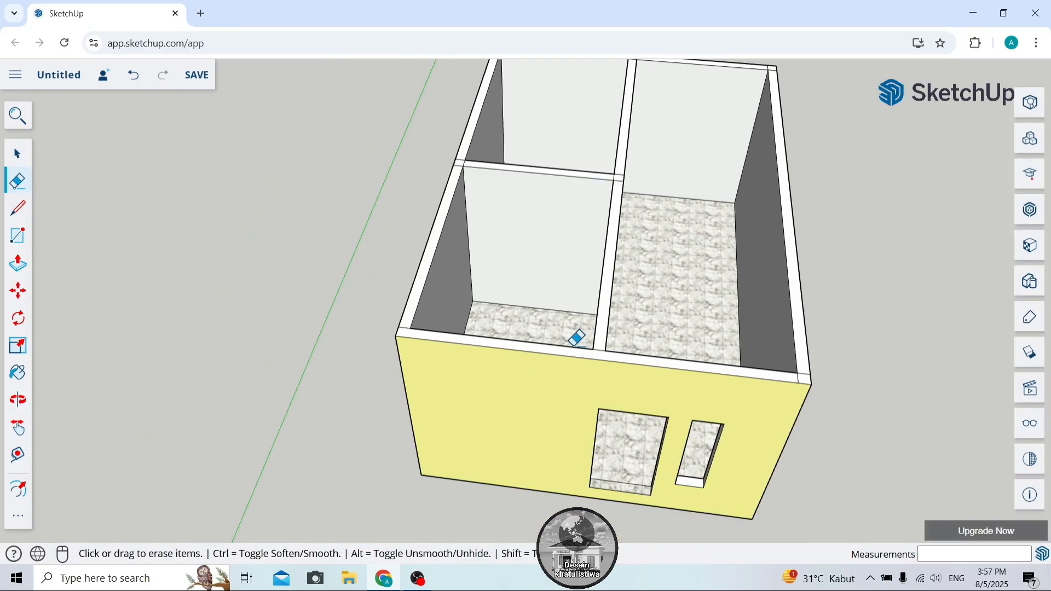
scroll(782, 365, "up", 3)
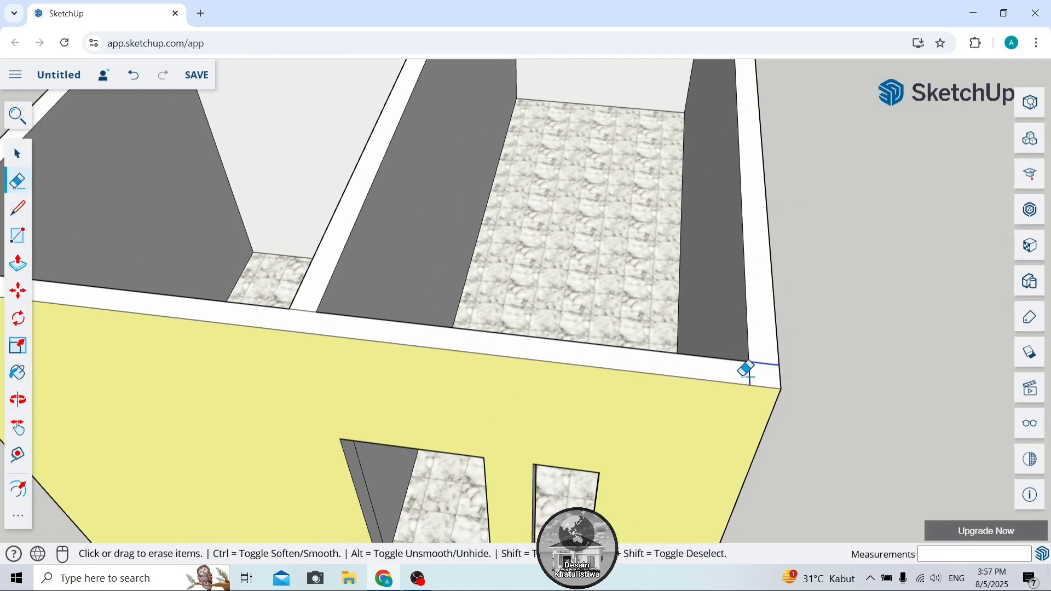
scroll(746, 333, "down", 5)
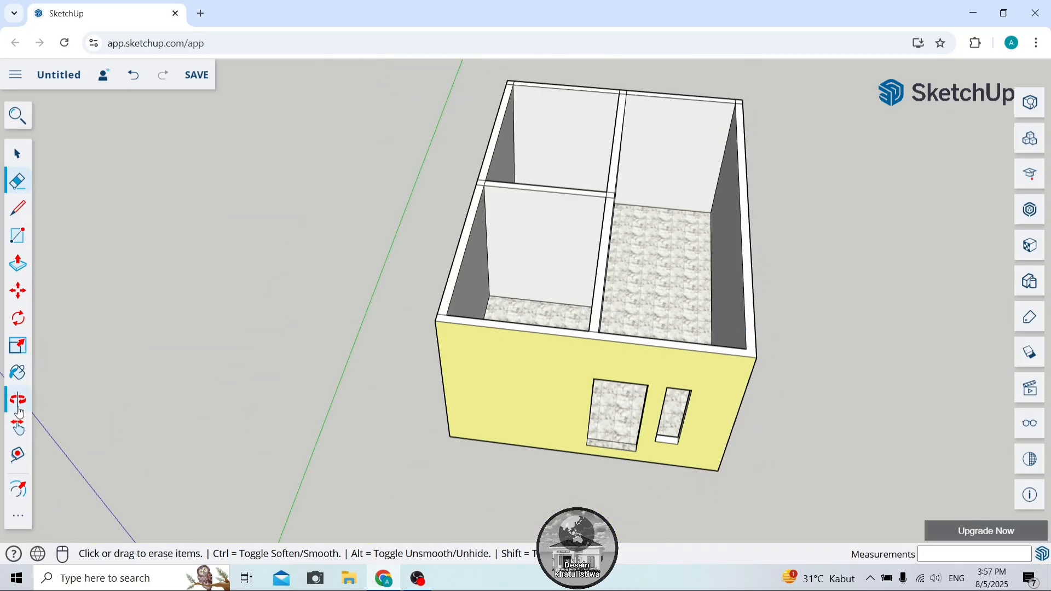
Rotate a copy of the door wall's top outer edge upward by 30 degrees about its left corner.
left_click(19, 406)
left_click_drag(493, 417, 704, 292)
scroll(643, 359, "up", 3)
left_click(17, 153)
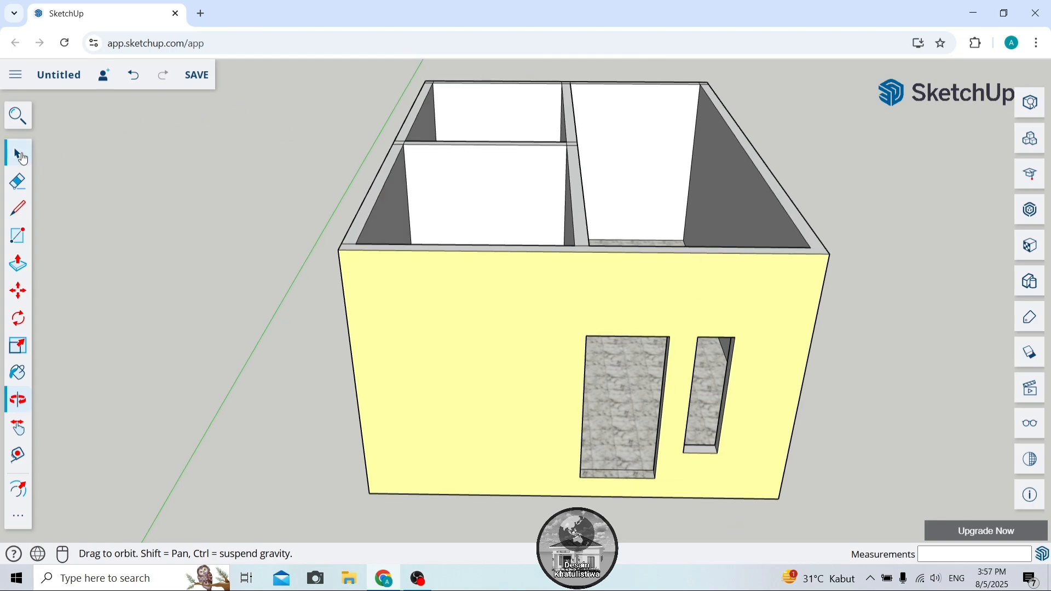
scroll(491, 246, "up", 2)
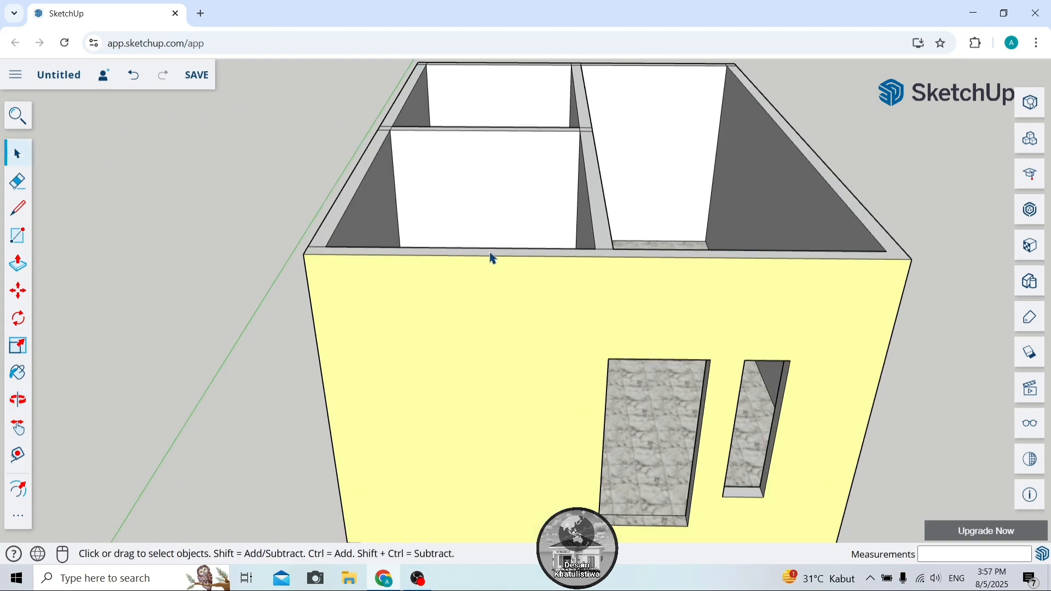
left_click(492, 256)
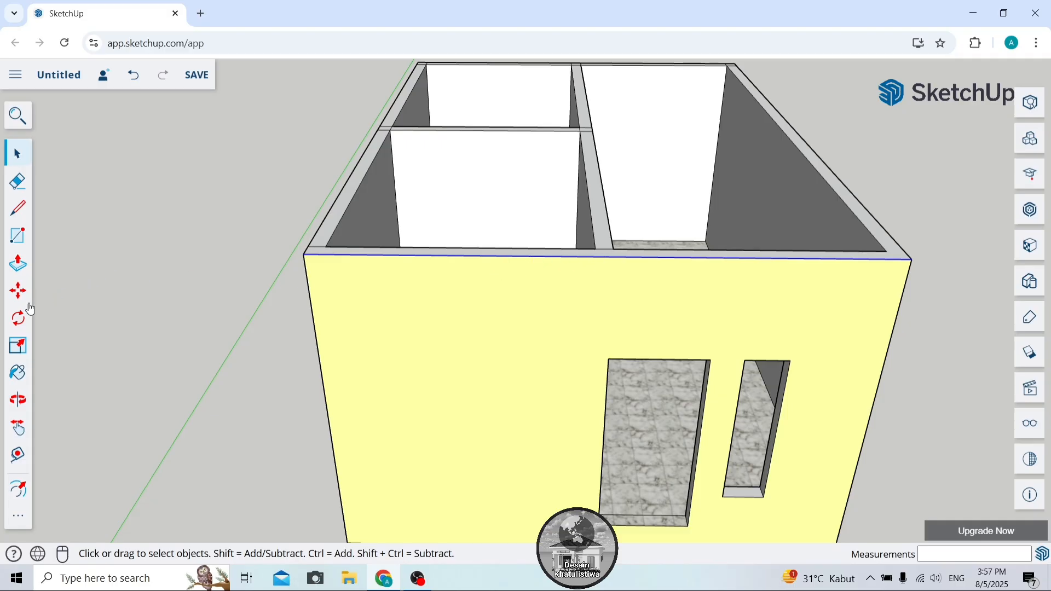
left_click(18, 318)
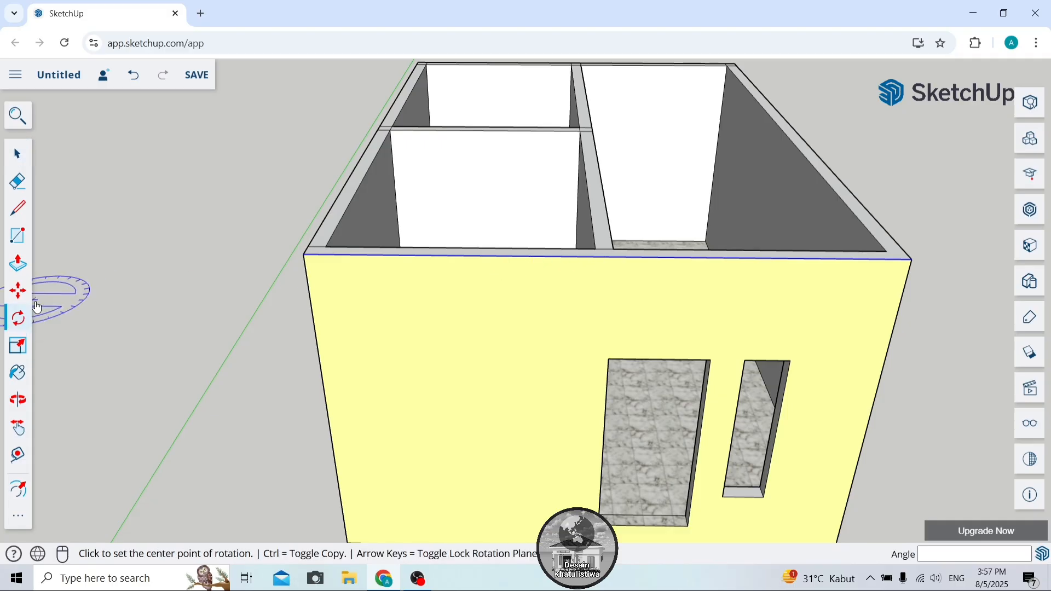
left_click(305, 255)
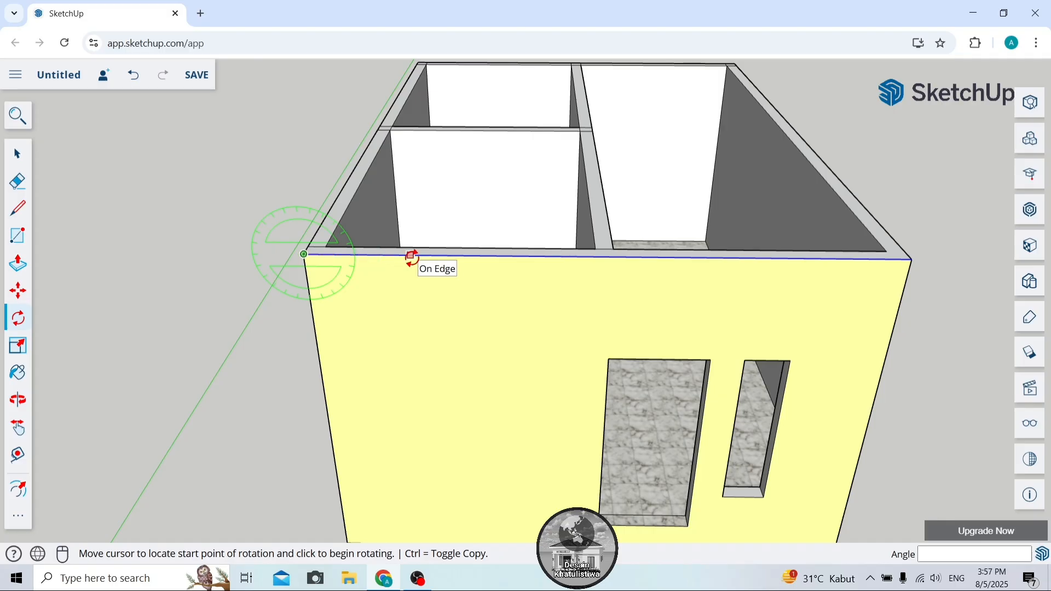
key("ctrl")
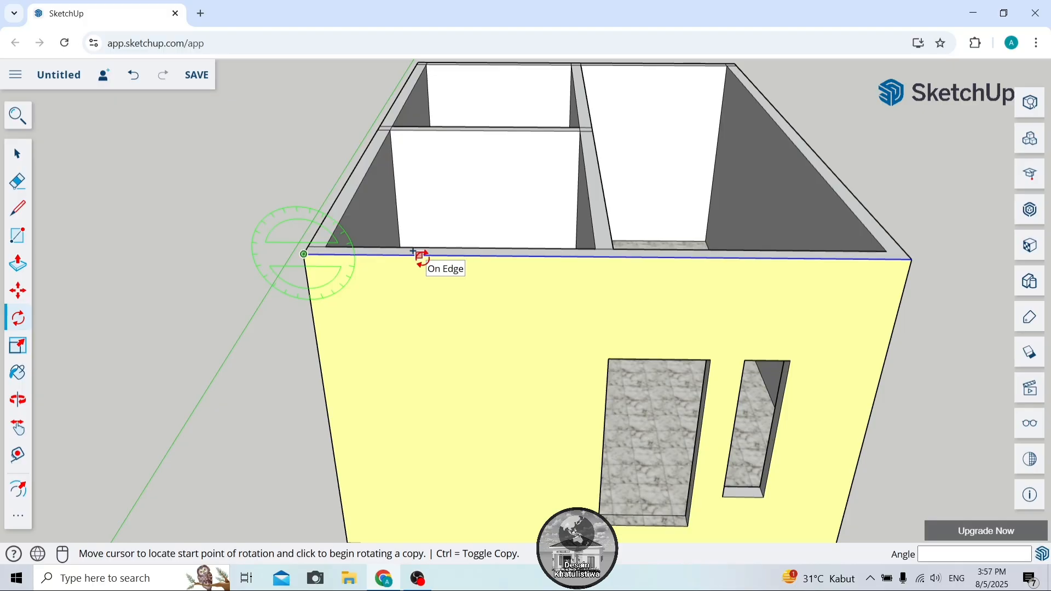
left_click(419, 255)
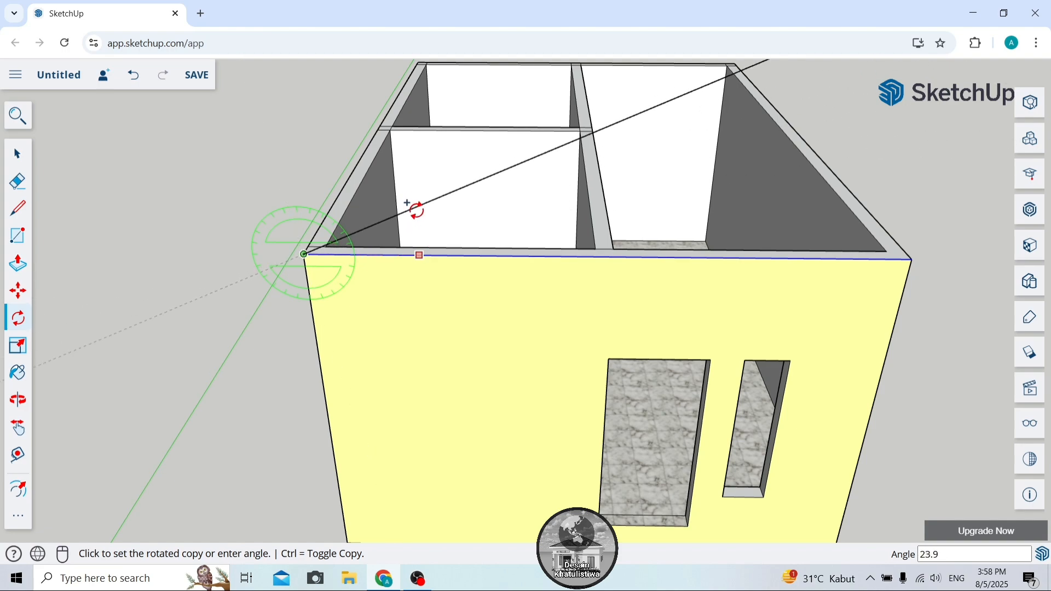
type("30")
key("Return")
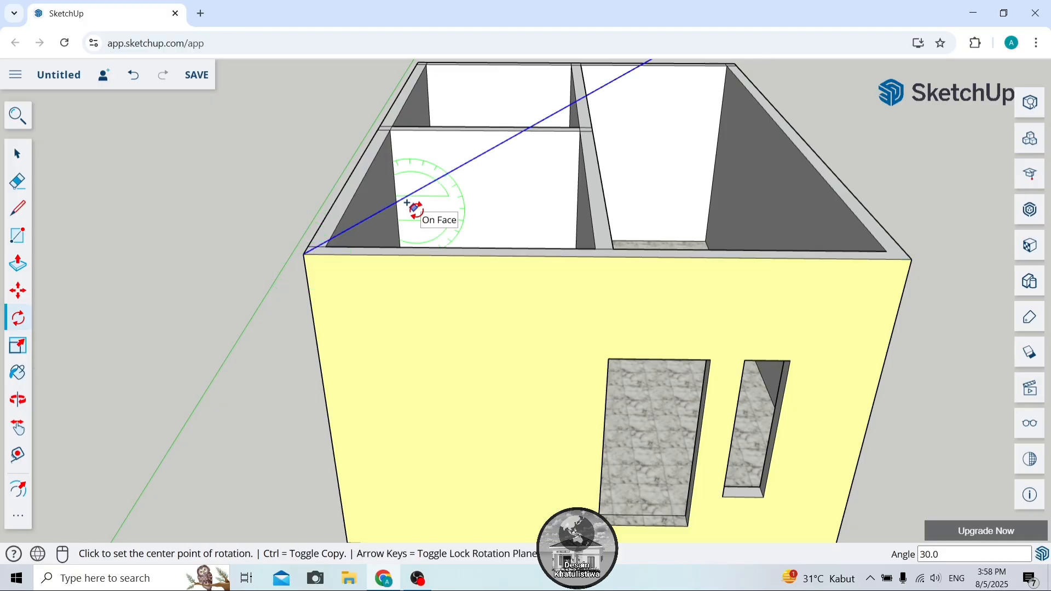
Draw the gable with a vertical line from the door wall's top midpoint to the sloped edge and a line down to the opposite corner.
left_click(18, 400)
left_click_drag(249, 315, 230, 291)
scroll(410, 136, "up", 2)
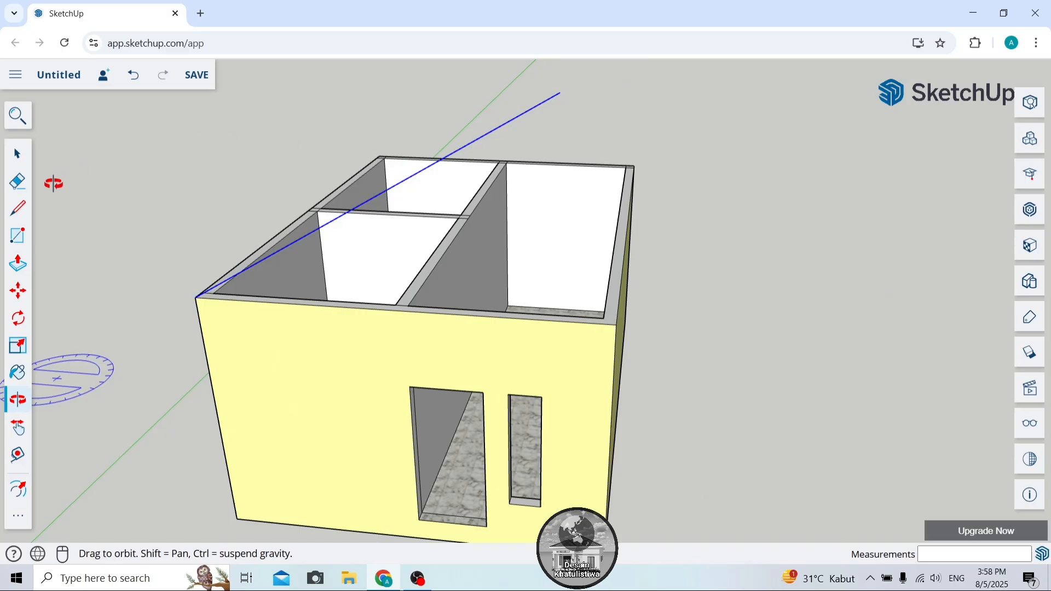
left_click(18, 208)
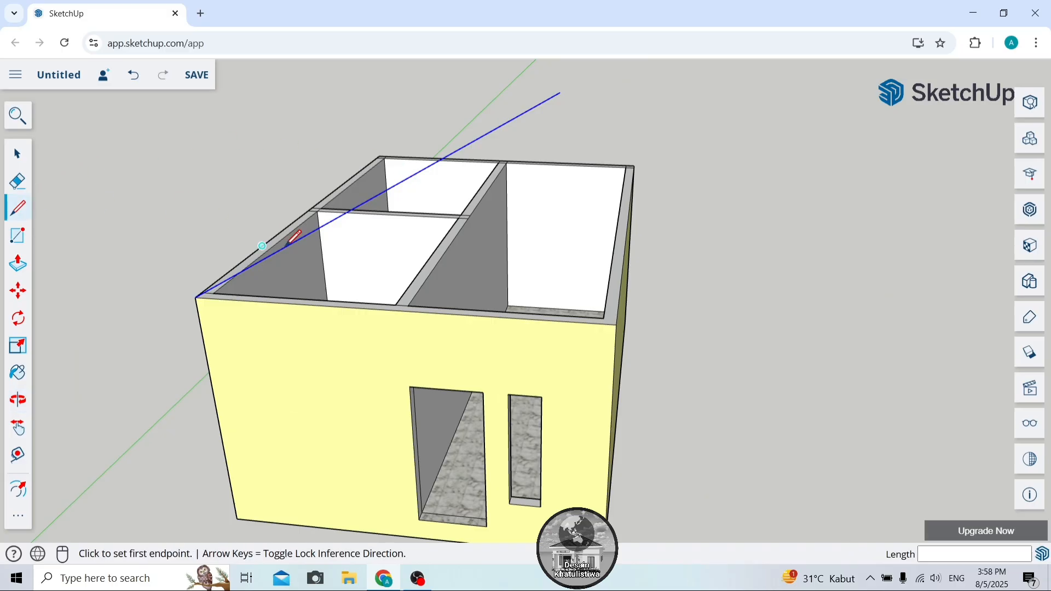
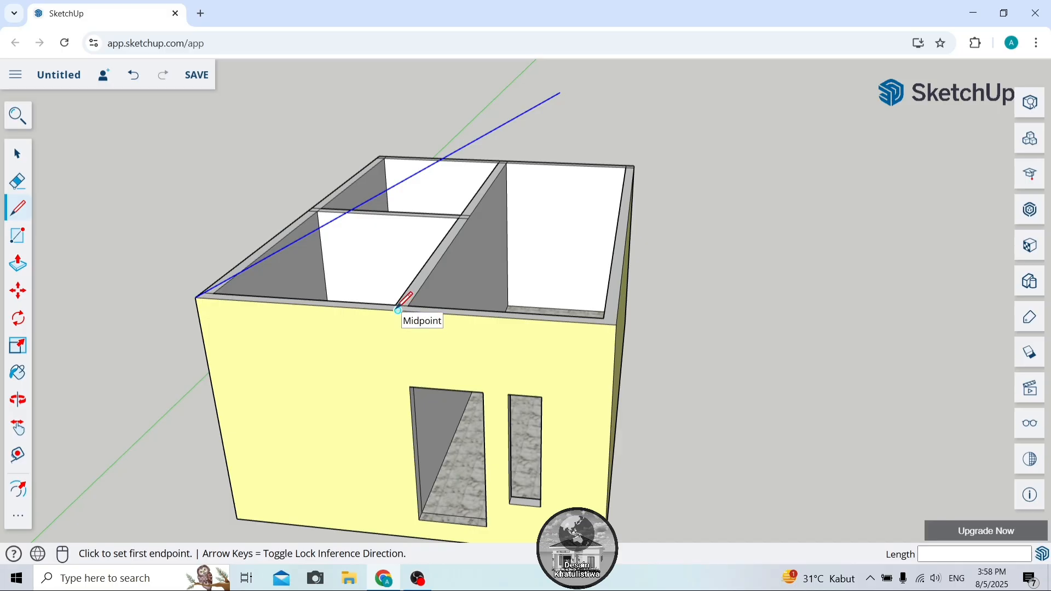
left_click(398, 310)
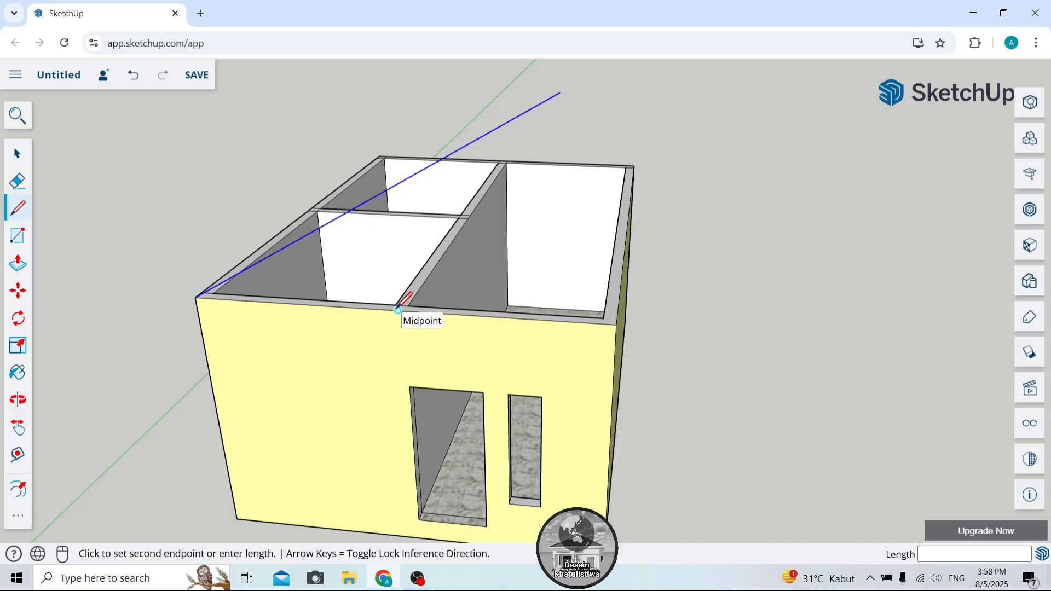
left_click(389, 188)
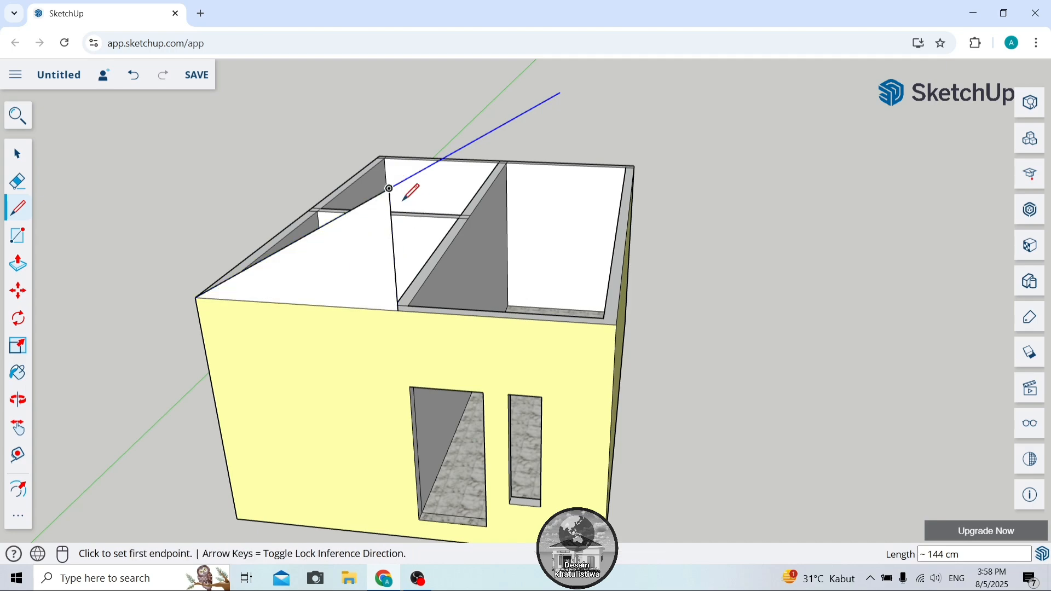
left_click(389, 189)
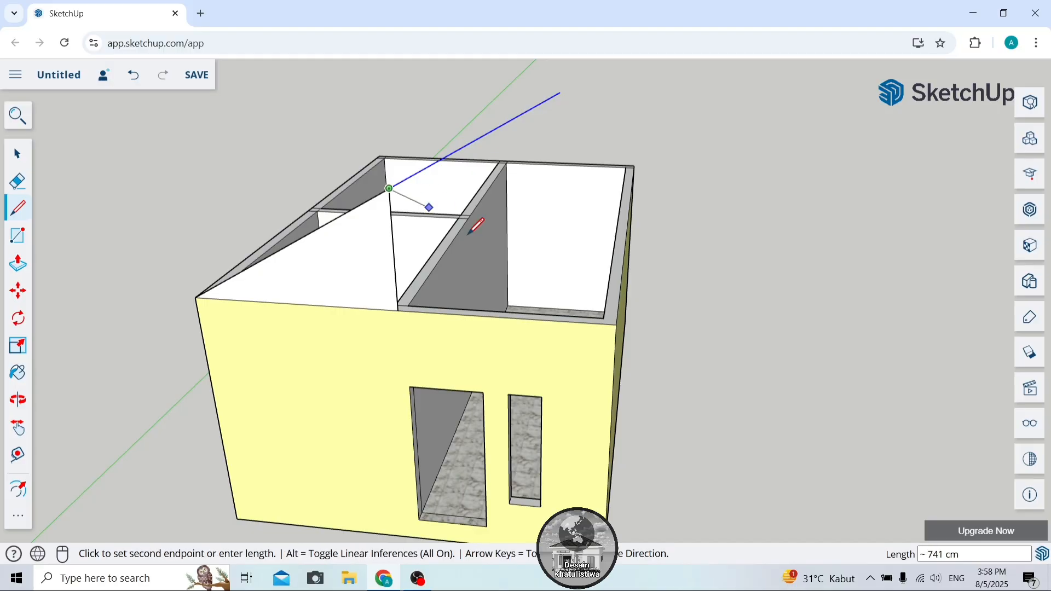
left_click(618, 323)
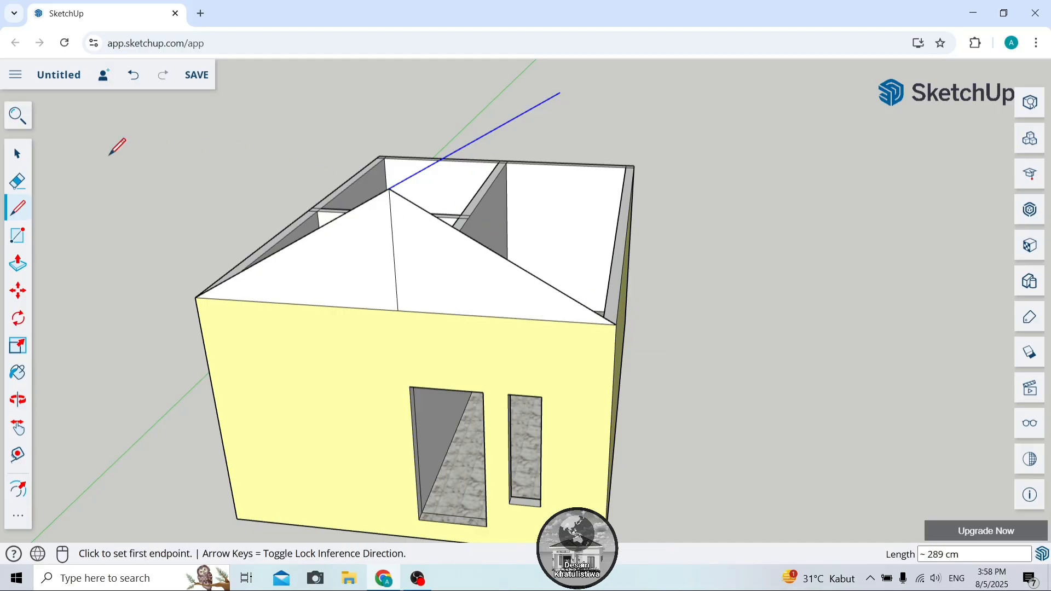
Erase the gable's vertical centre line and the excess sloped line beyond its apex.
left_click(18, 183)
left_click(395, 268)
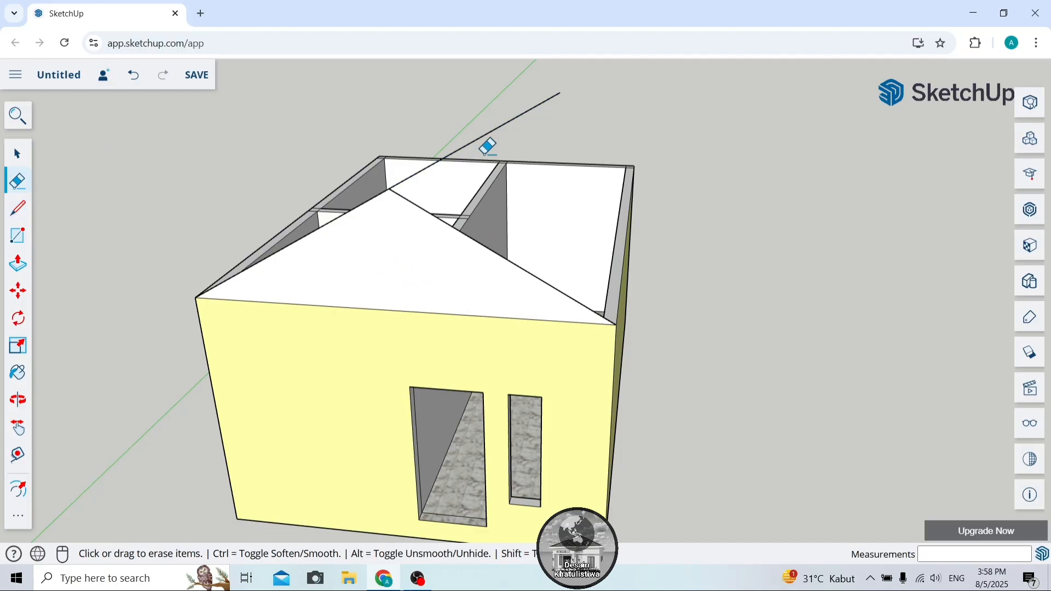
left_click(437, 160)
Extrude the triangular gable 700 cm along the house to the rear wall.
left_click(19, 399)
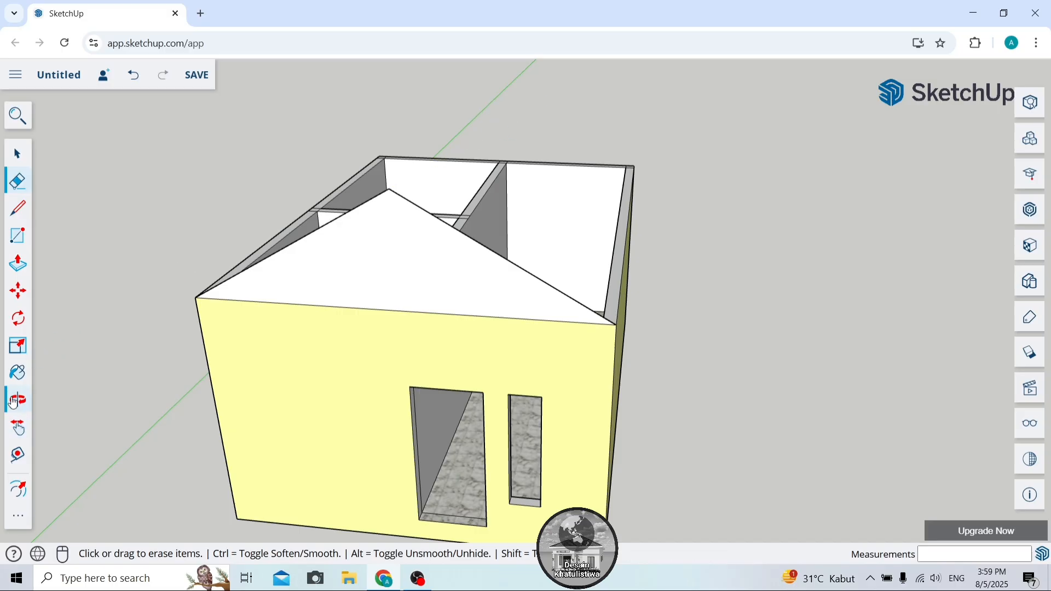
left_click_drag(588, 206, 441, 204)
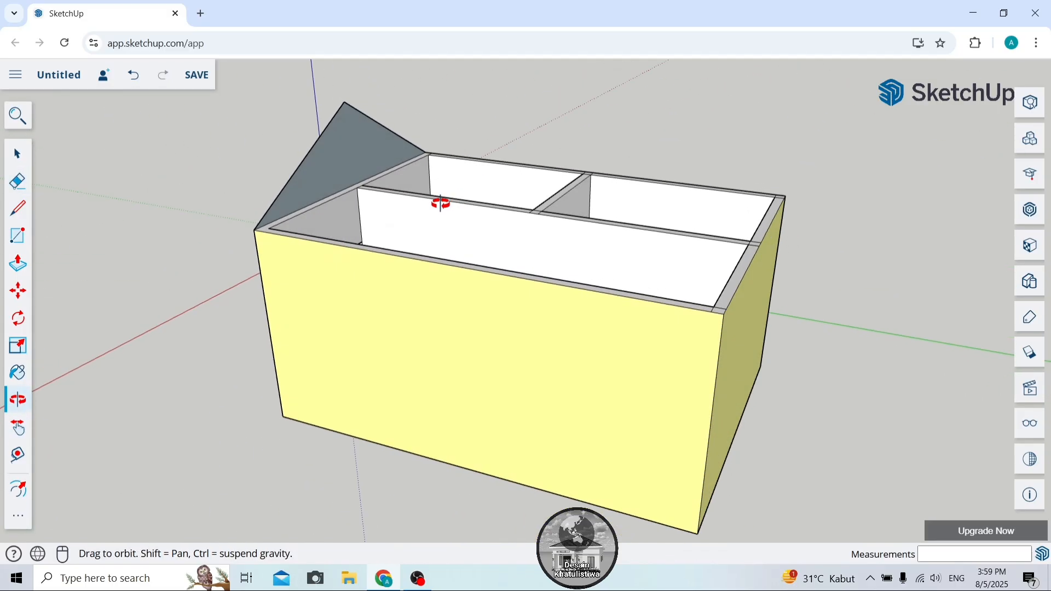
left_click(18, 264)
scroll(346, 171, "up", 3)
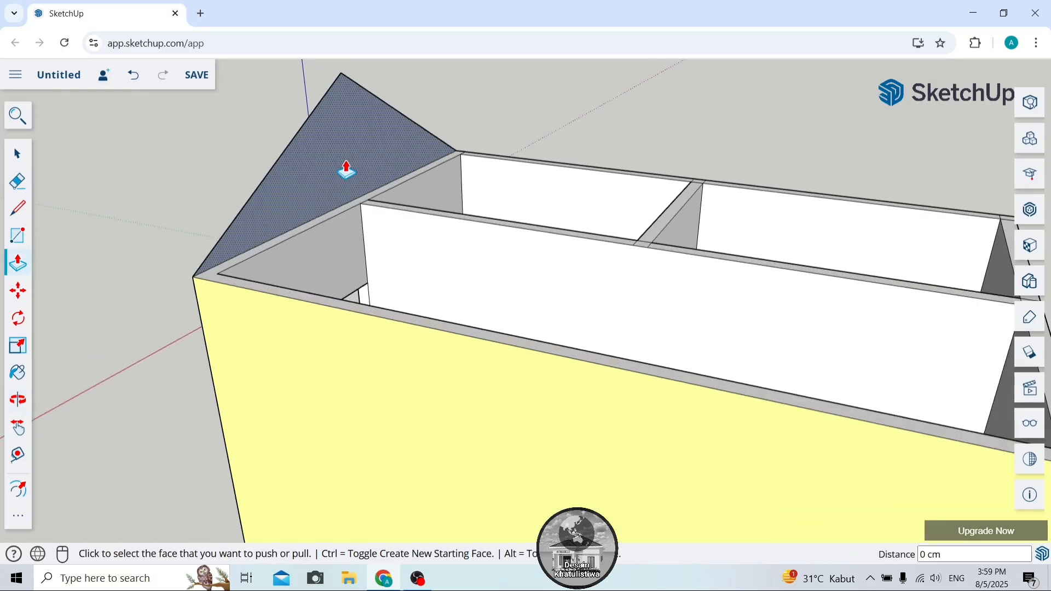
left_click(346, 171)
scroll(418, 202, "down", 4)
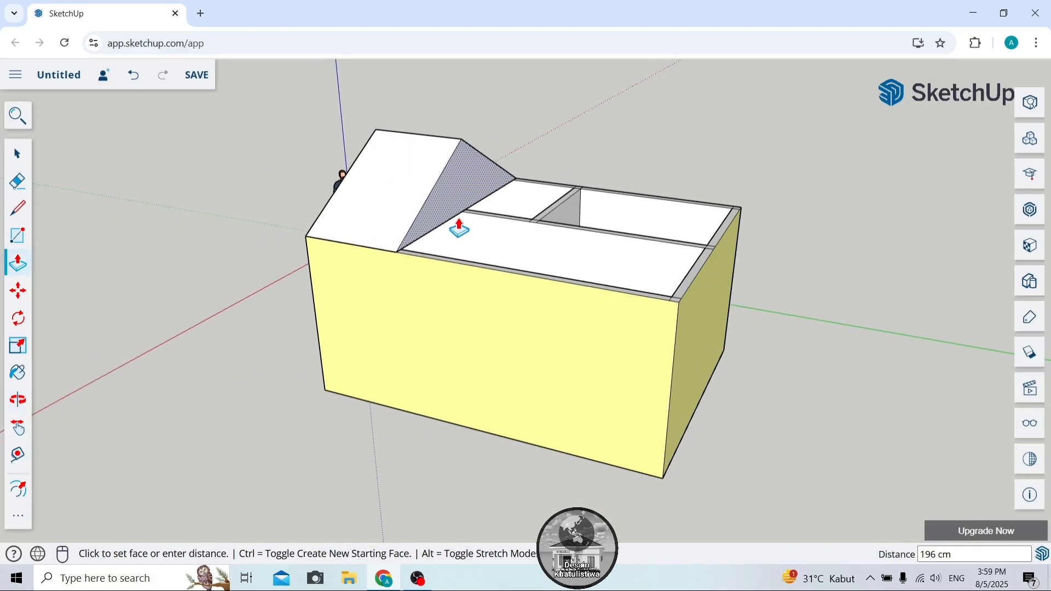
left_click(677, 323)
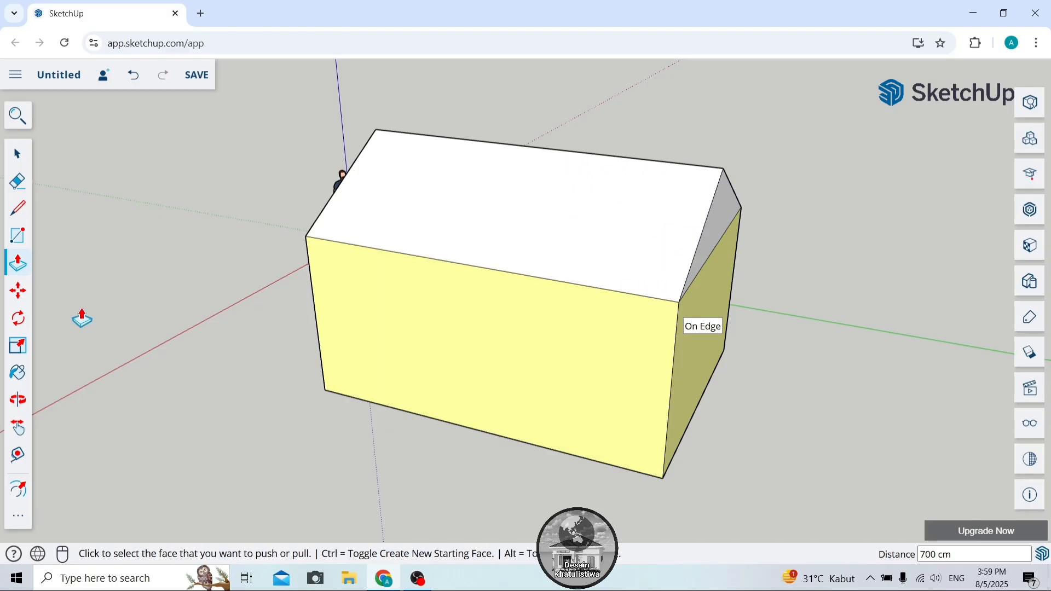
Push/Pull both roof slopes outward by 10 cm, creating new starting faces.
left_click(18, 399)
left_click_drag(188, 298, 836, 322)
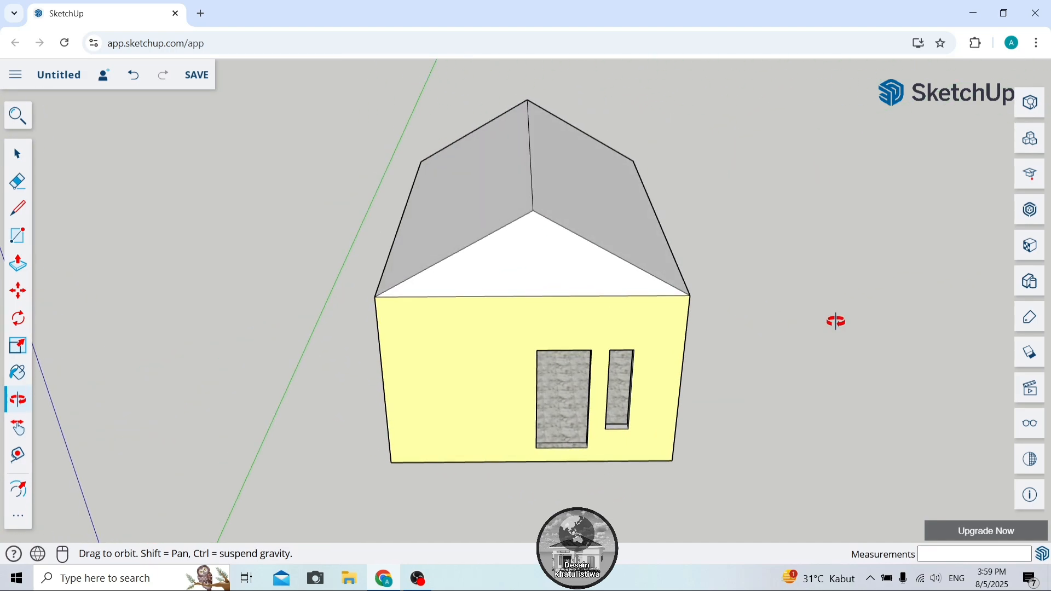
scroll(506, 162, "up", 2)
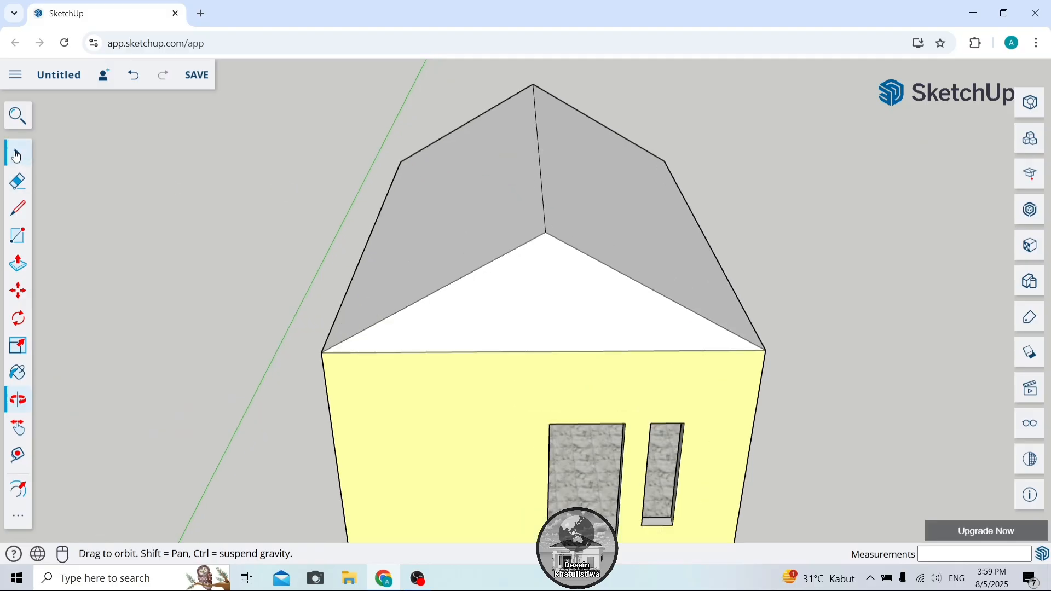
left_click(17, 155)
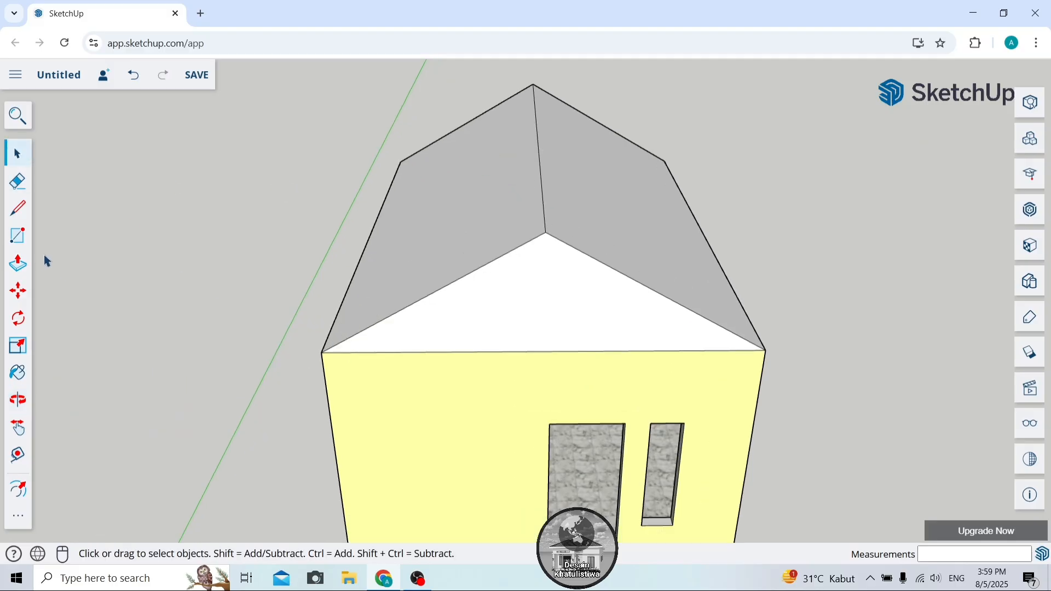
left_click(20, 269)
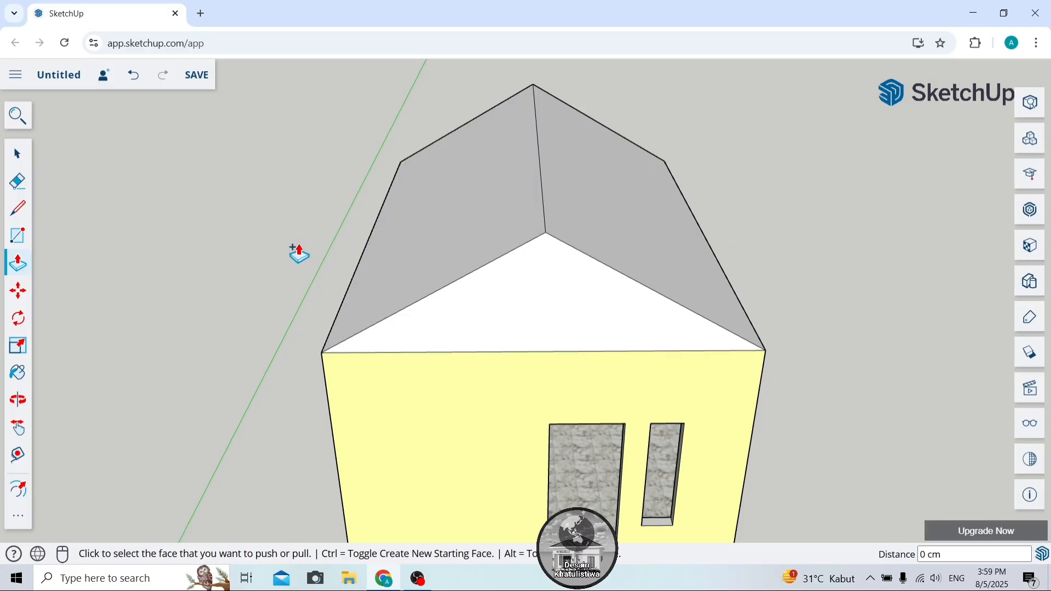
left_click(406, 262)
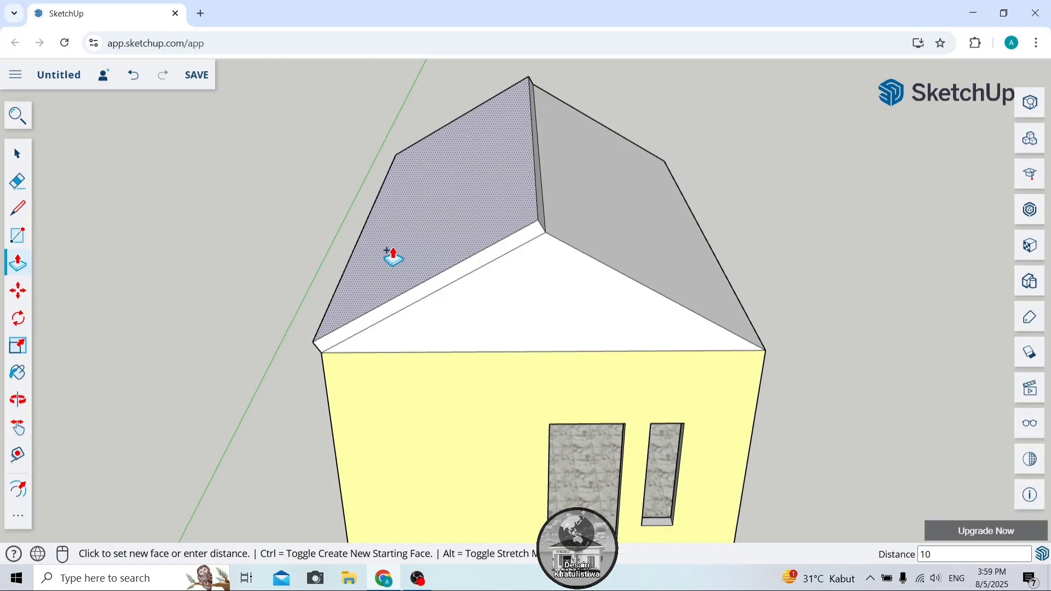
key("Return")
double_click(609, 230)
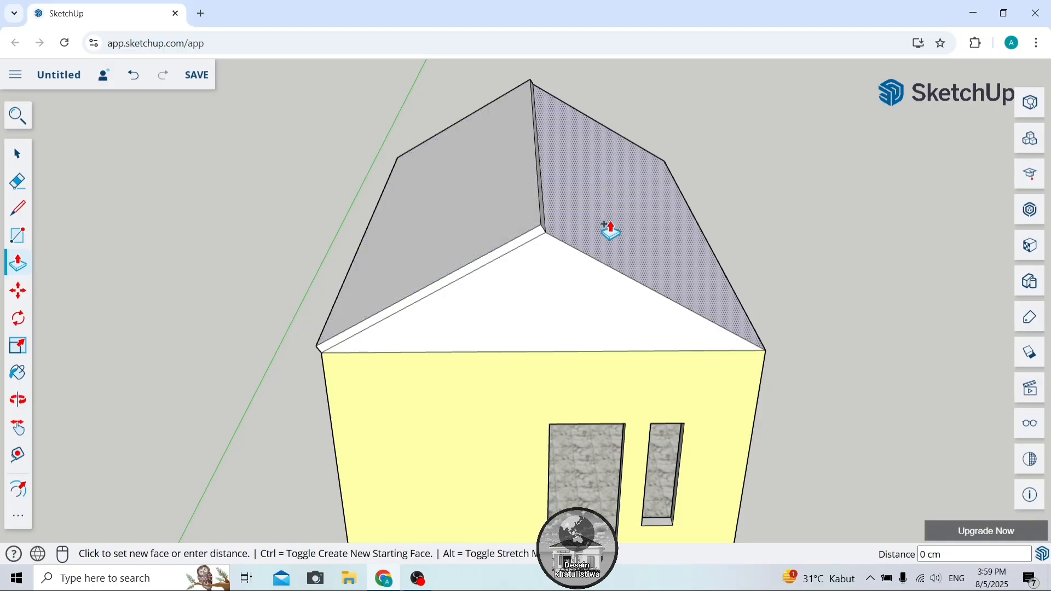
Close the gap along the roof ridge with a line joining the two slabs' upper corners at the front and rear ends.
left_click(22, 399)
left_click_drag(489, 286, 484, 188)
scroll(531, 135, "up", 5)
mouse_move(531, 135)
left_mouse_down()
mouse_move(547, 141)
mouse_move(526, 141)
left_mouse_up()
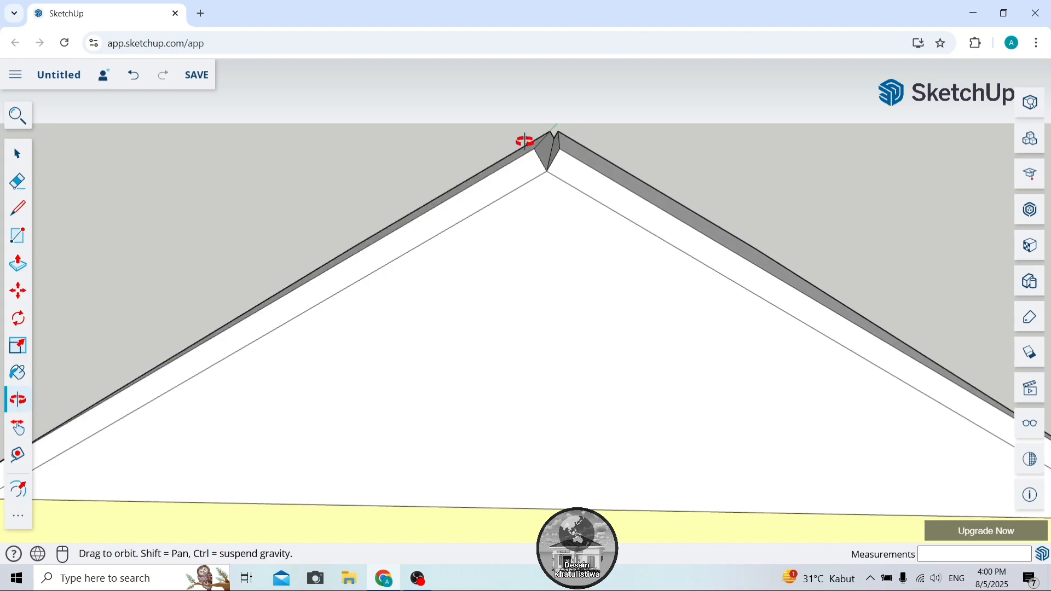
left_click(20, 209)
left_click(535, 148)
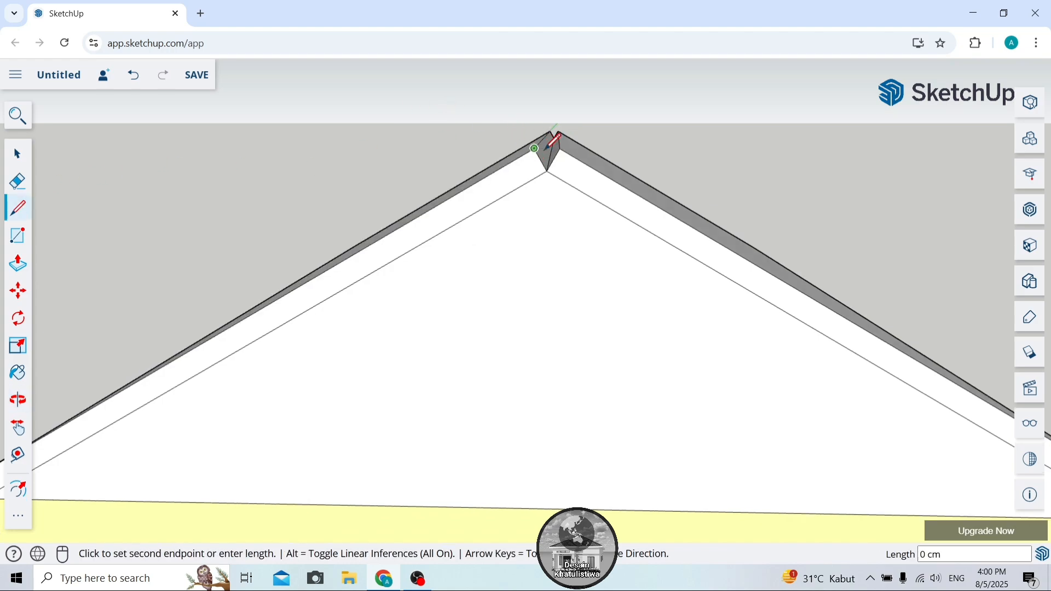
left_click(558, 137)
scroll(545, 124, "up", 3)
scroll(545, 124, "up", 8)
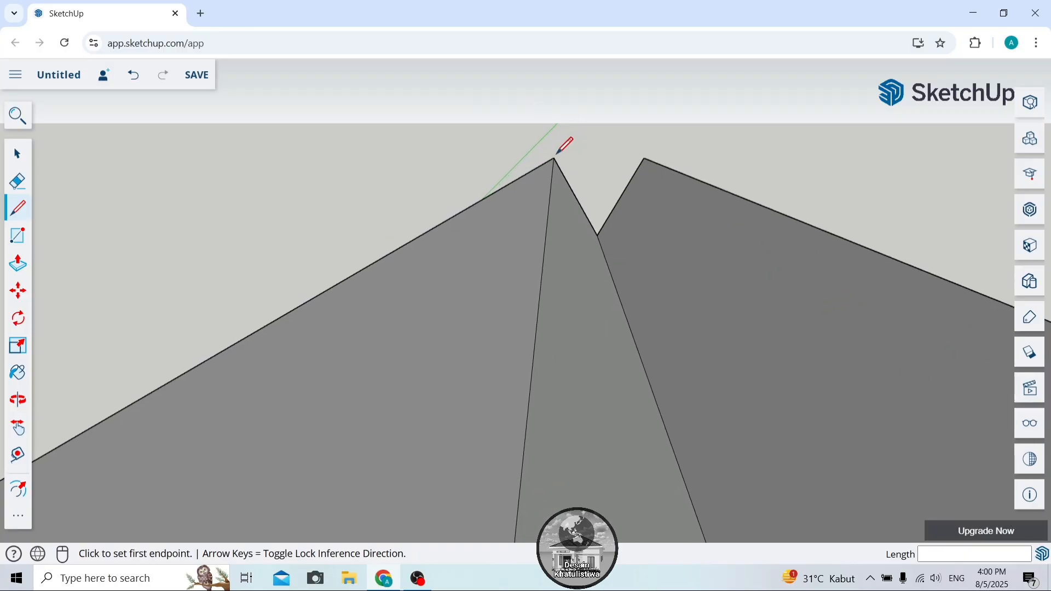
left_click(555, 158)
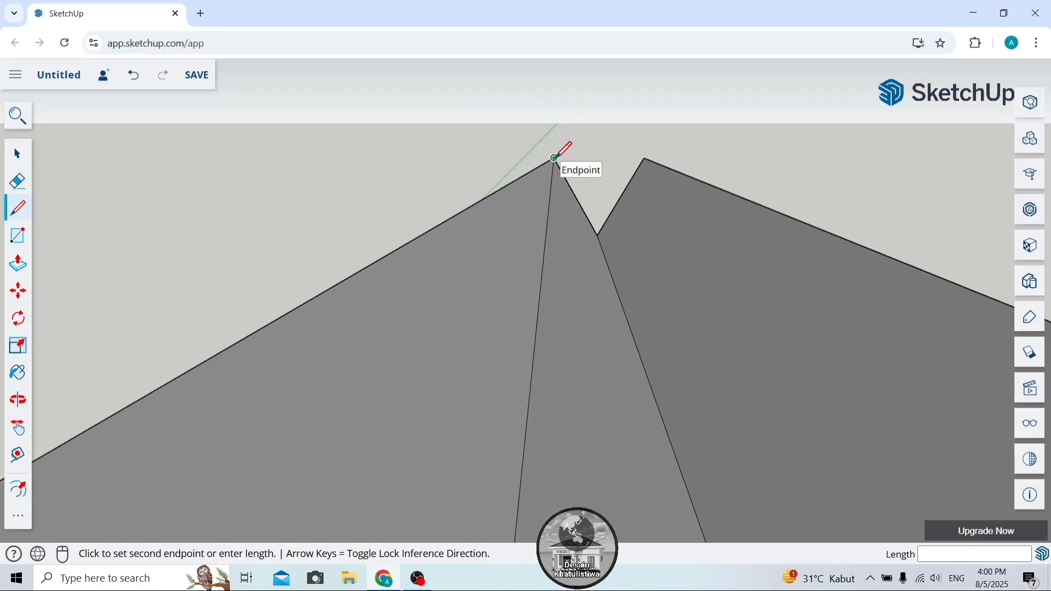
left_click(644, 157)
scroll(572, 157, "down", 6)
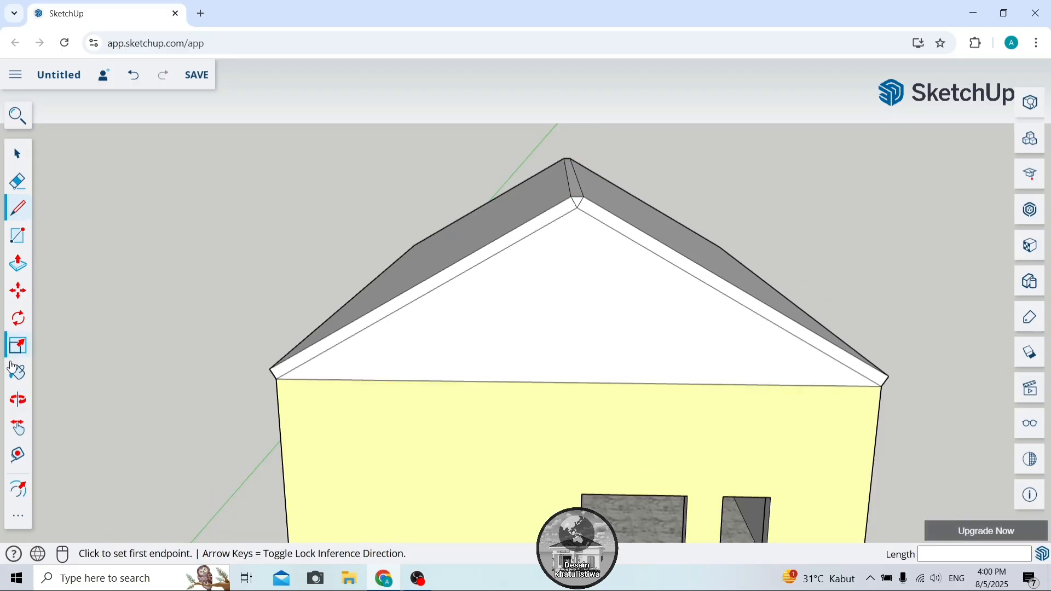
Erase the two short seam lines between the roof slabs at the front gable's apex.
left_click(18, 400)
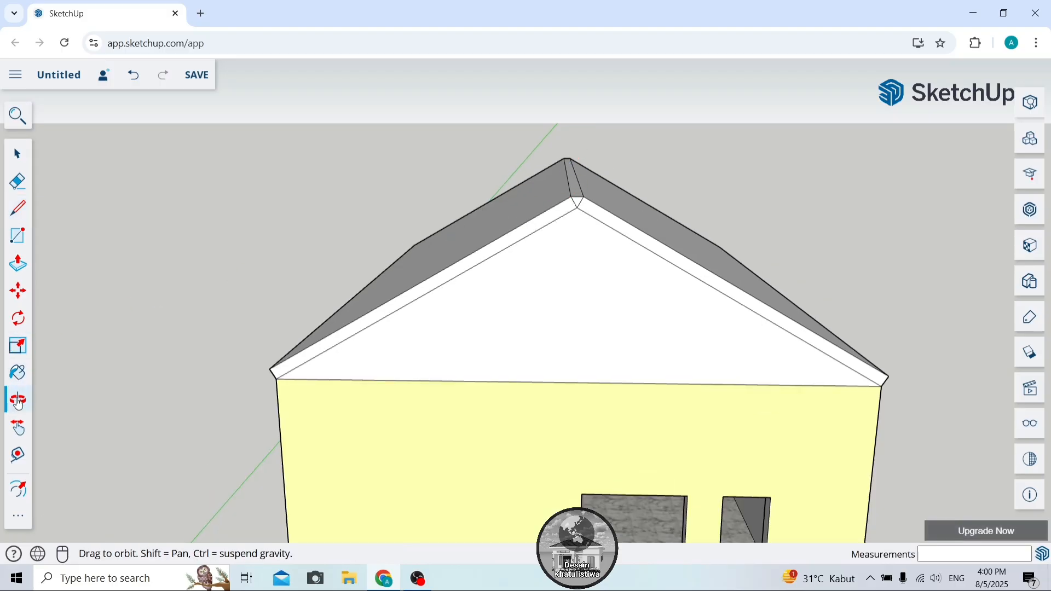
left_click_drag(471, 279, 400, 318)
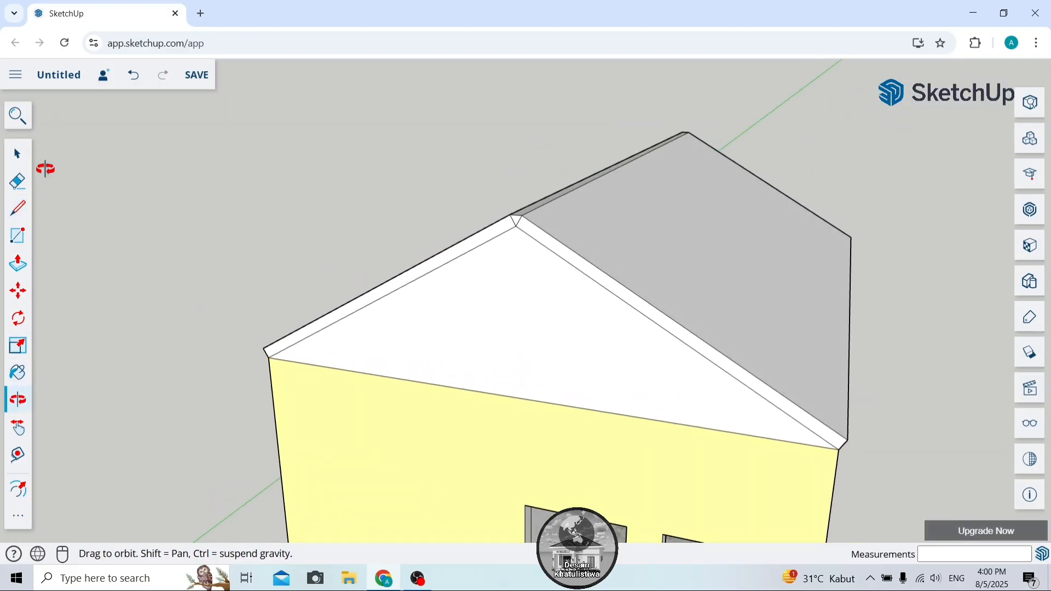
left_click(24, 180)
scroll(526, 219, "up", 5)
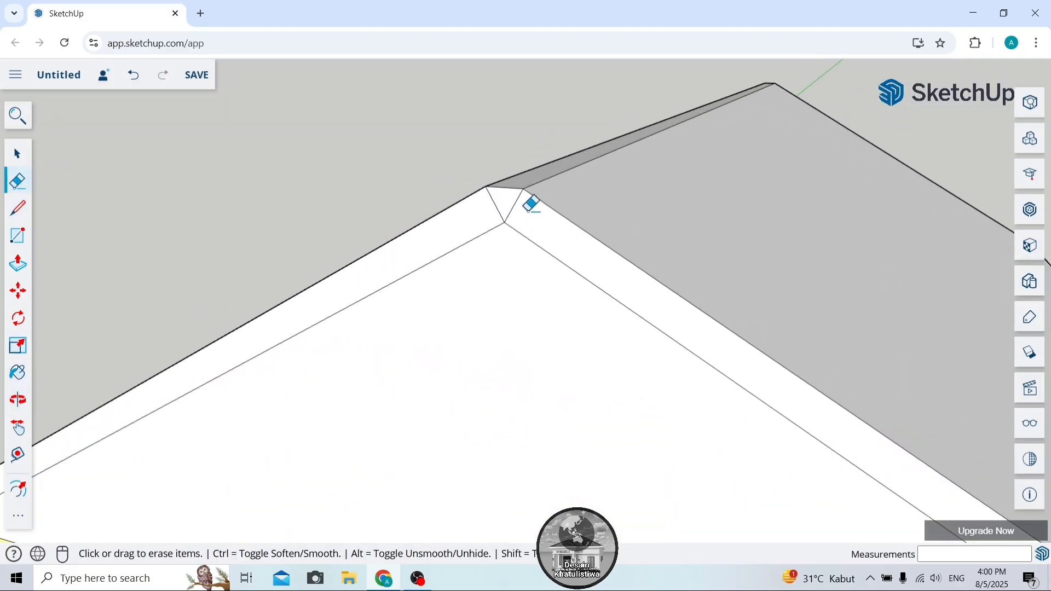
scroll(530, 180, "down", 5)
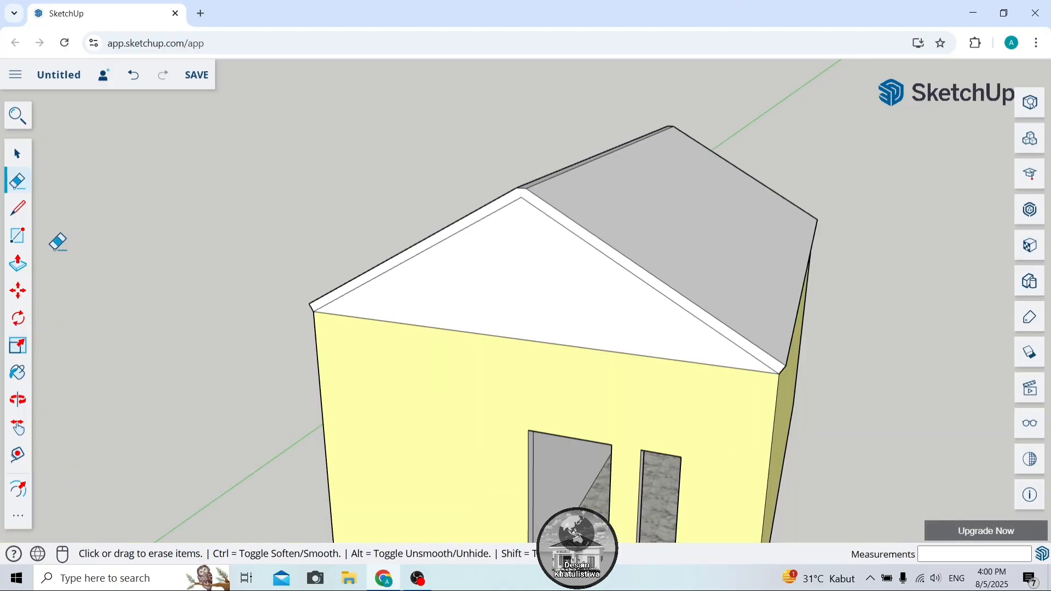
Push/Pull the front edge face of the roof slab forward by 50 cm to form an overhang.
left_click(20, 270)
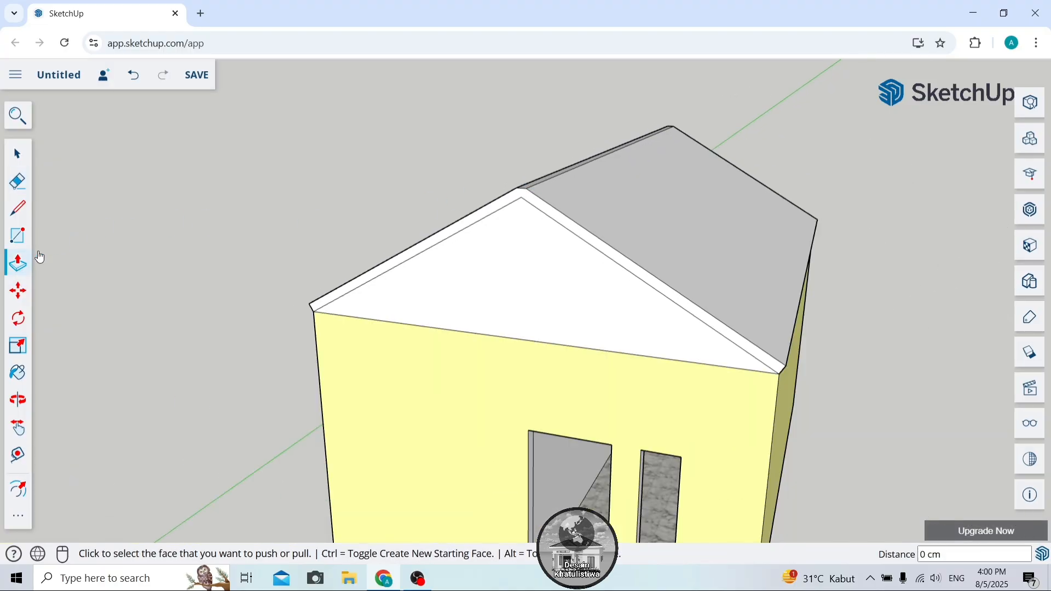
left_click(384, 273)
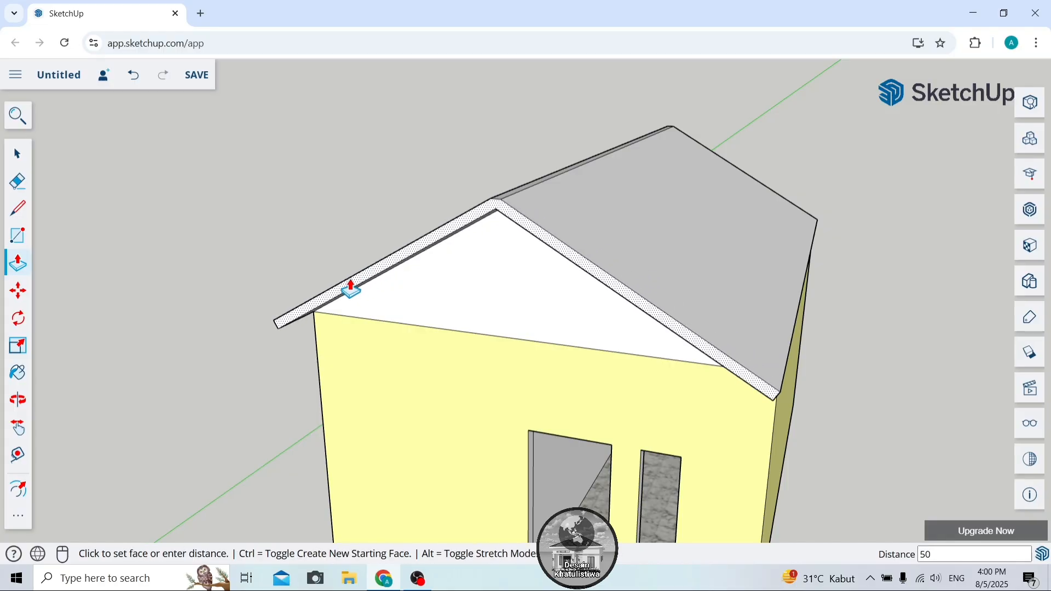
type("50")
key("Return")
scroll(347, 270, "down", 3)
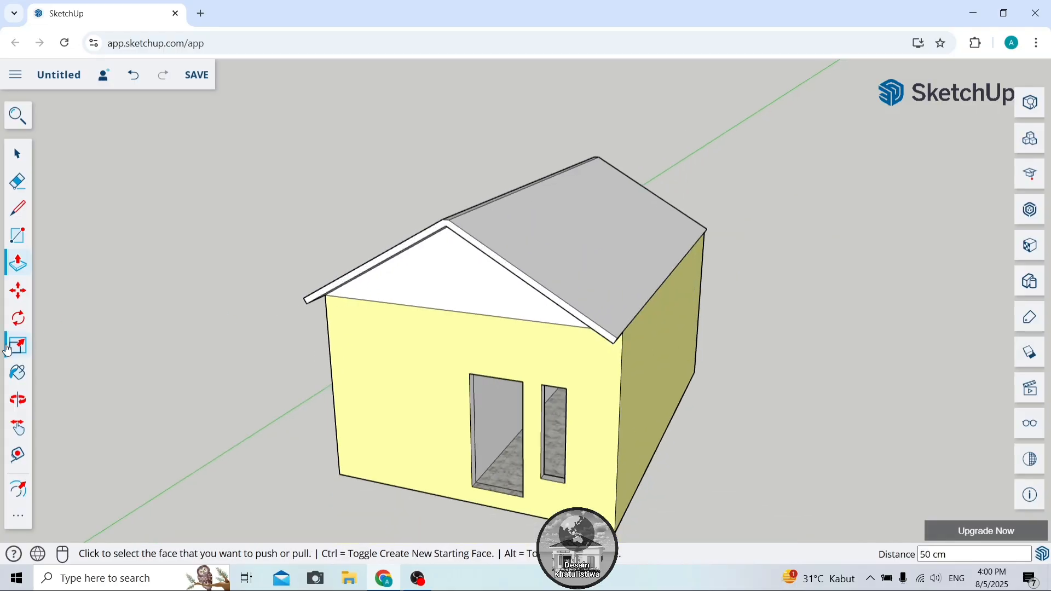
left_click(16, 397)
left_click_drag(230, 307, 240, 260)
left_click(16, 268)
scroll(673, 281, "up", 5)
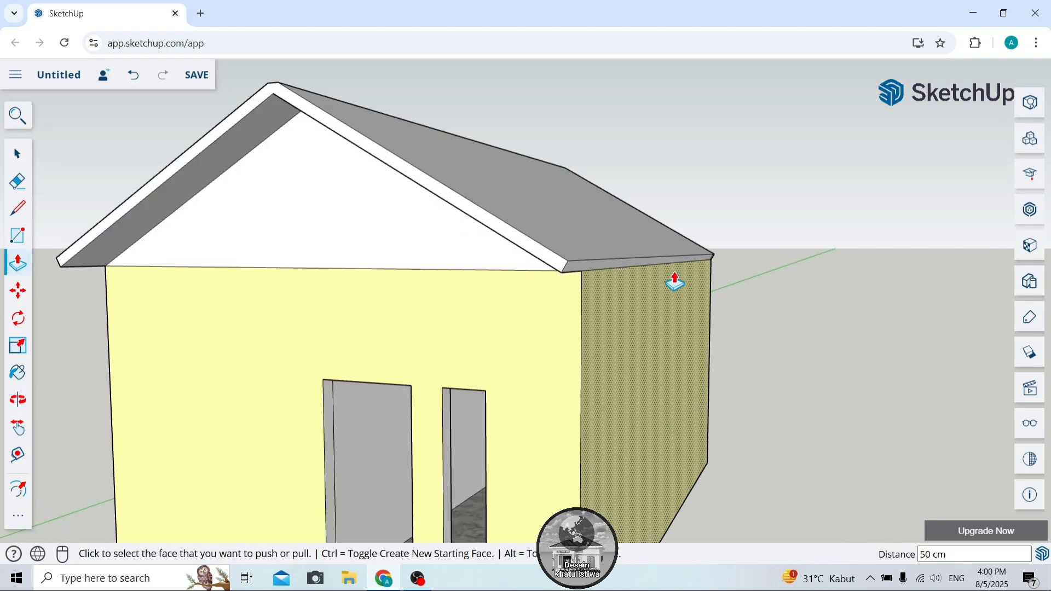
left_click(601, 269)
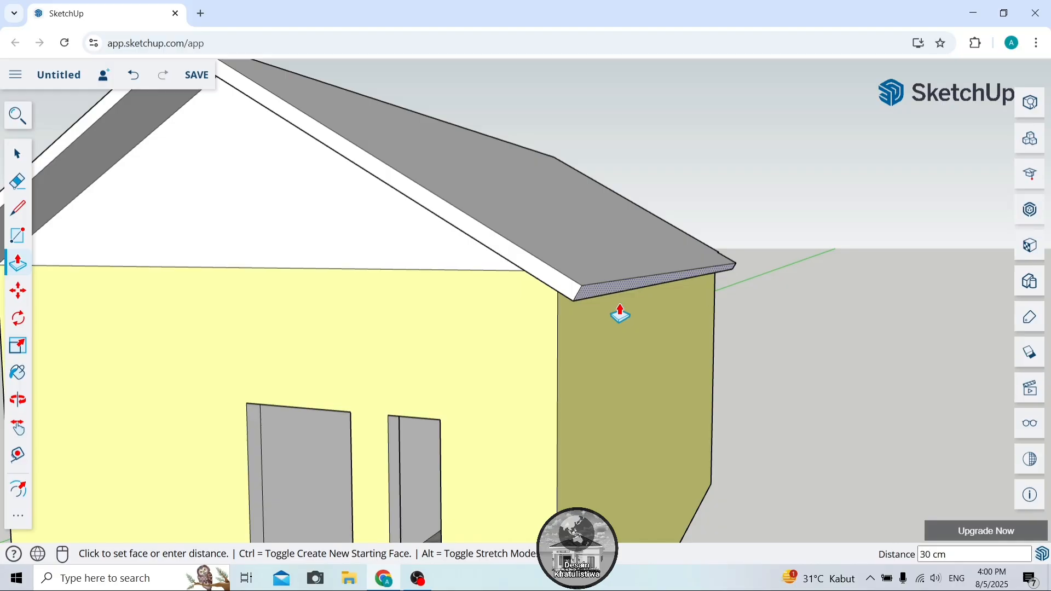
left_click(620, 314)
key("ctrl+z")
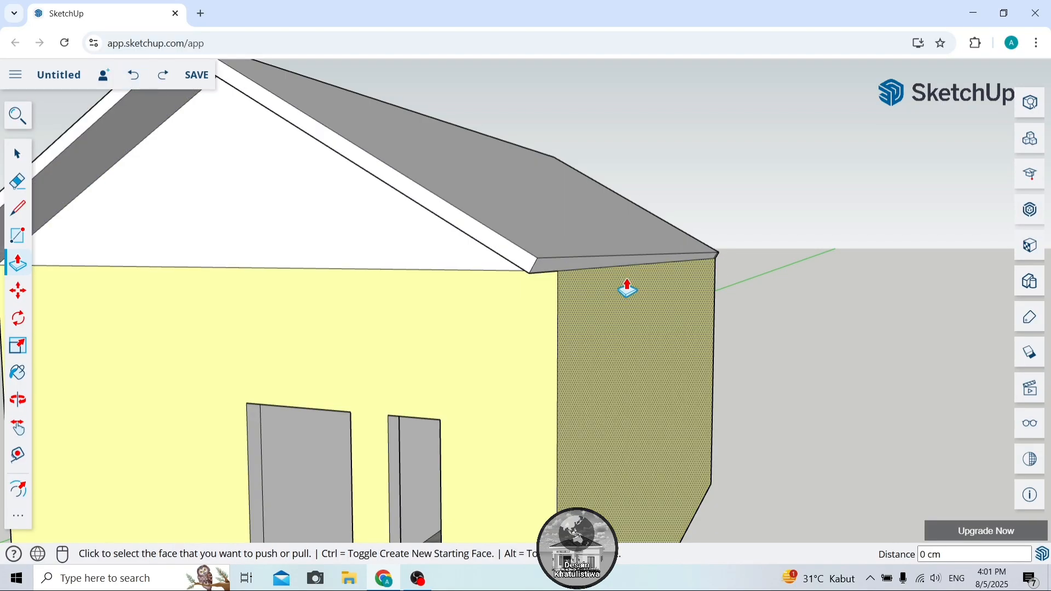
Push/Pull the lower edge face of the right roof slope outward by 50 cm to form an eave.
left_click(601, 265)
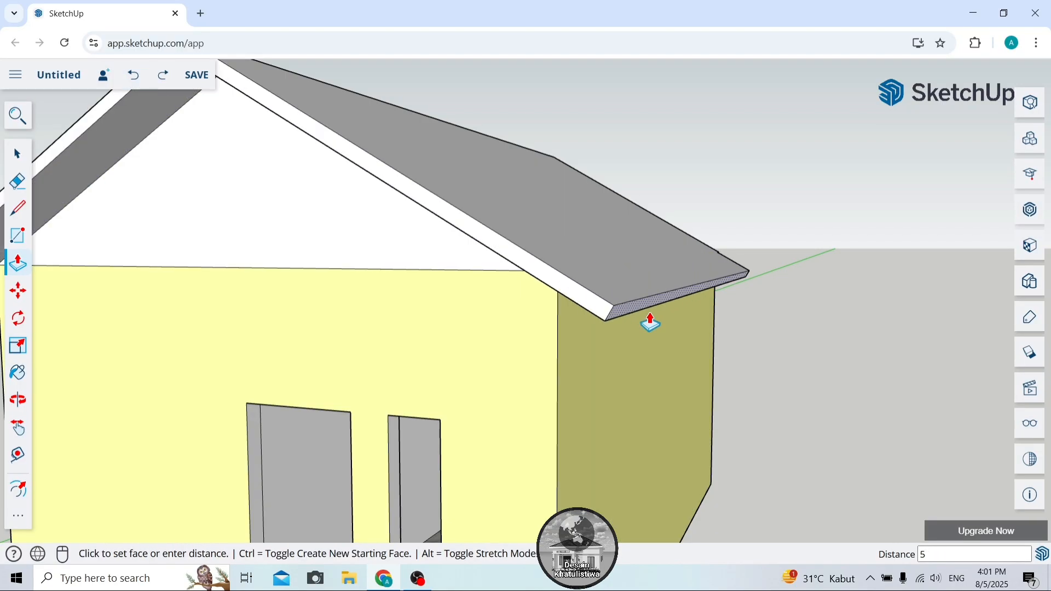
key("Return")
scroll(650, 314, "down", 5)
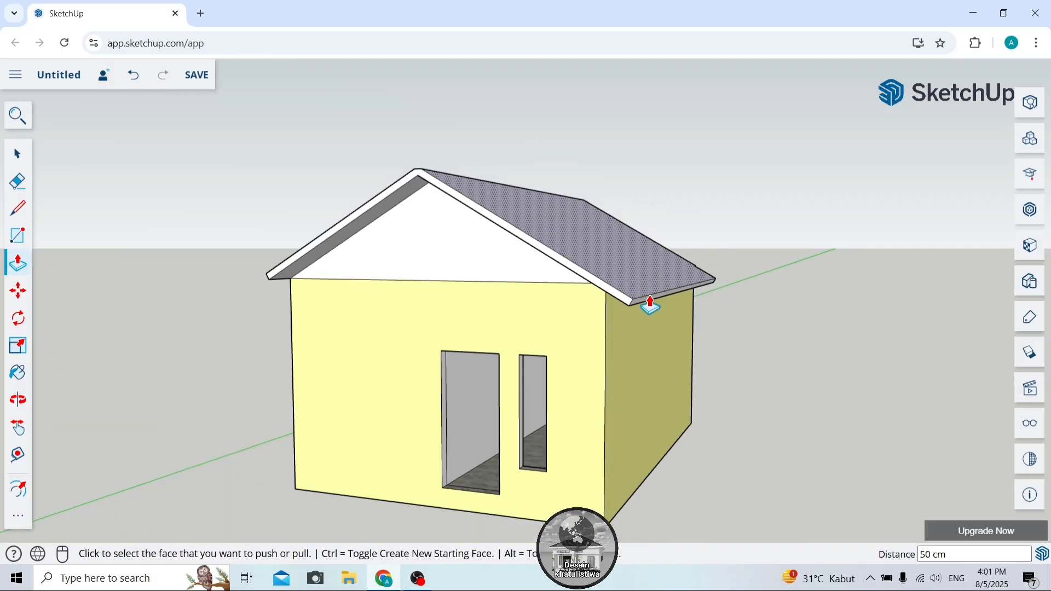
Erase the short dividing lines across the lower edge face of the left roof slope.
left_click(10, 401)
left_click_drag(85, 352, 403, 305)
scroll(429, 287, "up", 5)
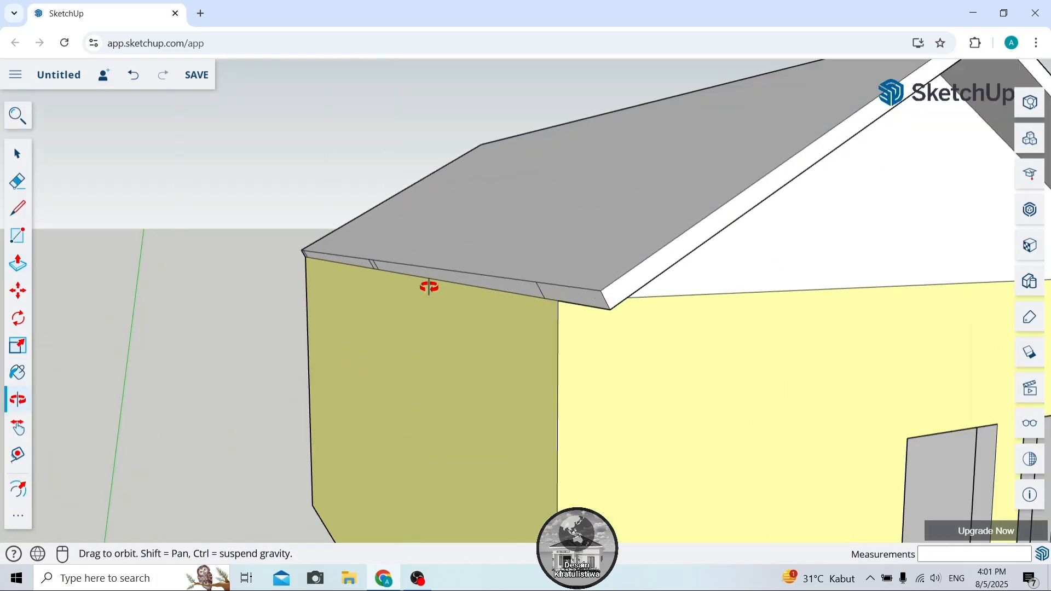
left_click(15, 185)
scroll(377, 268, "up", 4)
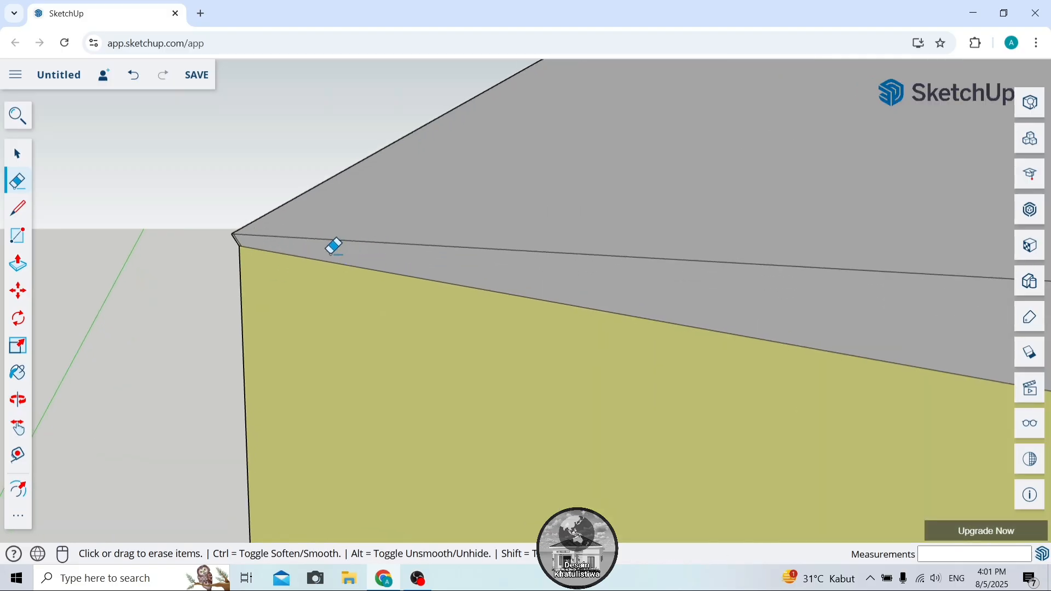
scroll(334, 248, "down", 4)
scroll(471, 265, "up", 4)
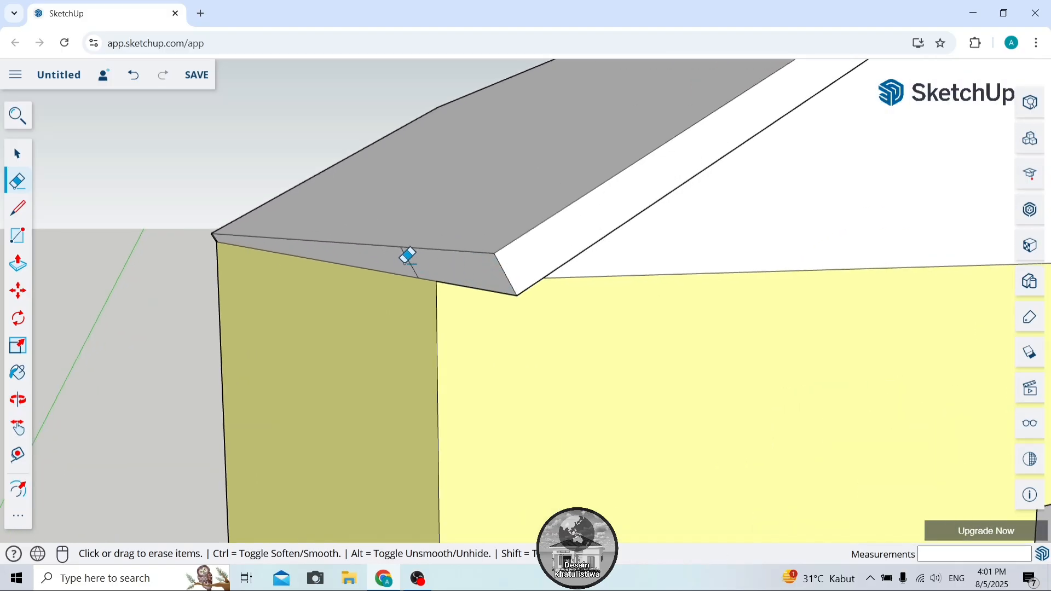
scroll(429, 256, "down", 2)
Push/Pull the lower edge face of the left roof slope outward by 50 cm to form the matching eave.
key("p")
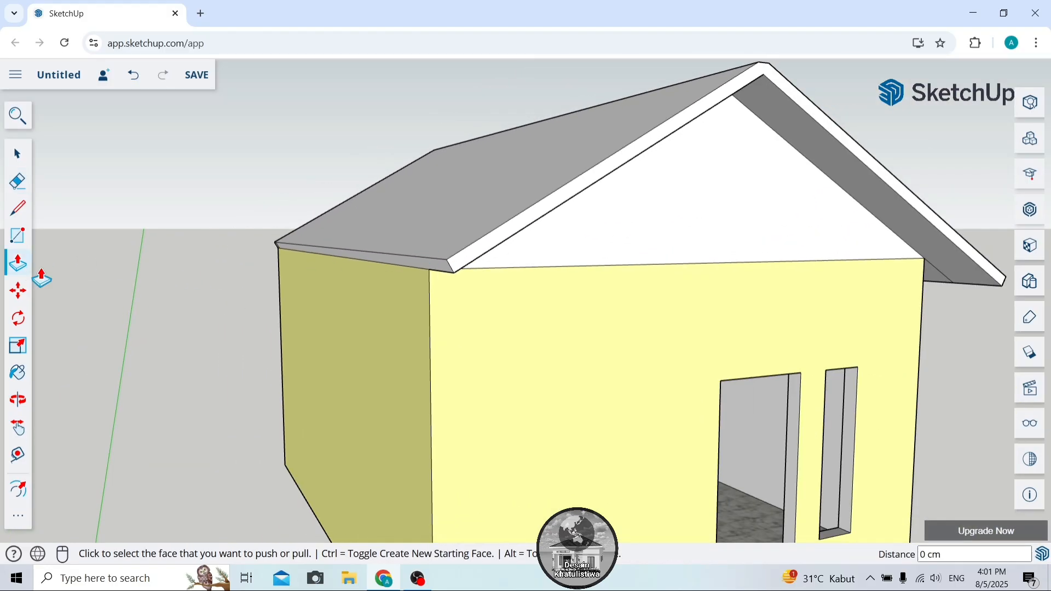
scroll(352, 263, "up", 3)
left_click(340, 277)
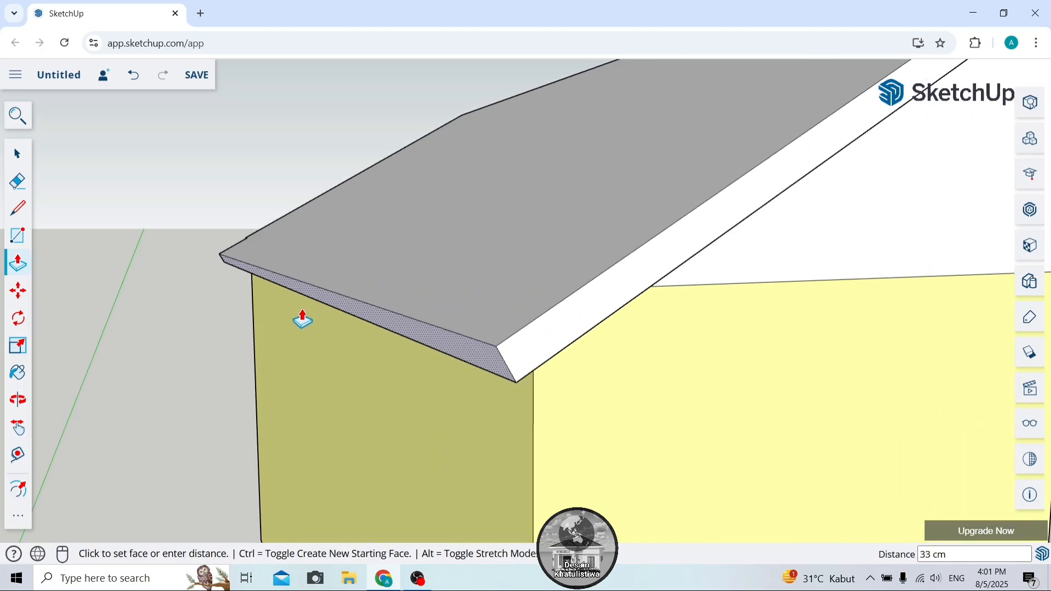
type("50")
key("Return")
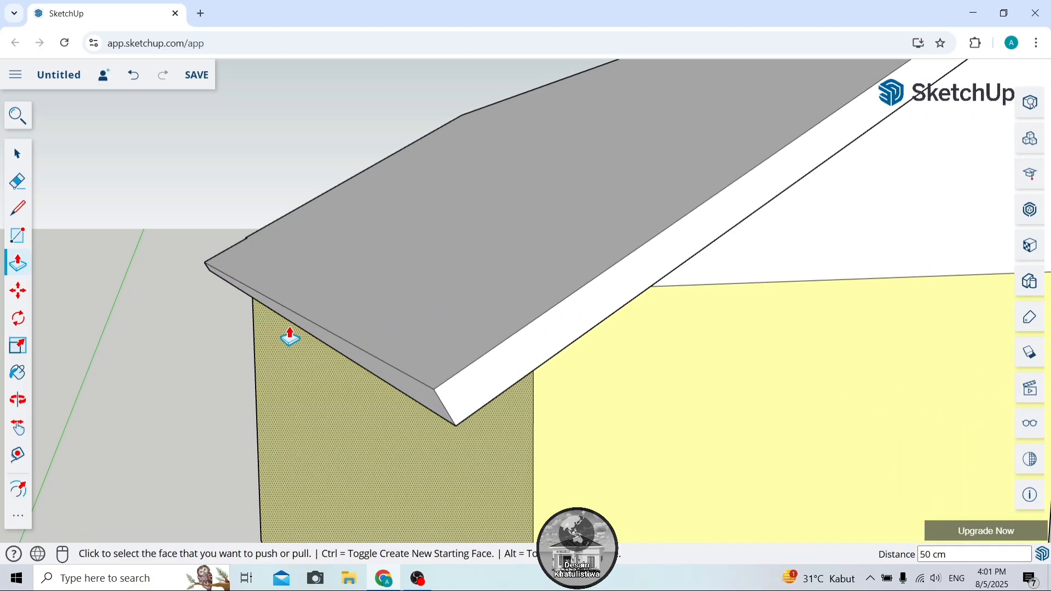
scroll(287, 337, "down", 4)
Pull the short rear section of the left eave flush with its extended edge and erase the seam line between them.
key("o")
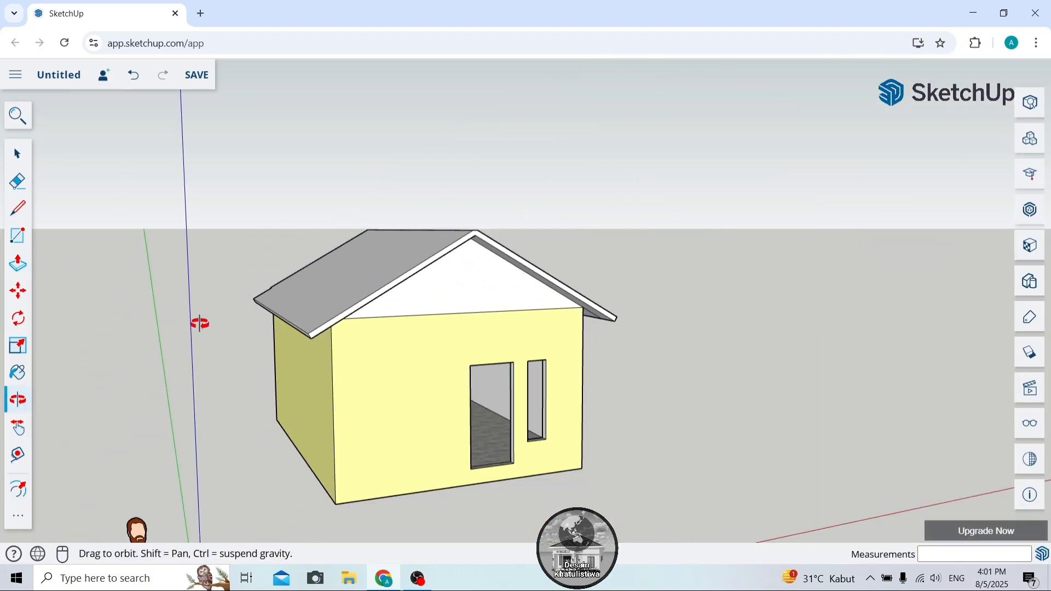
left_click_drag(199, 321, 4, 301)
left_click(18, 274)
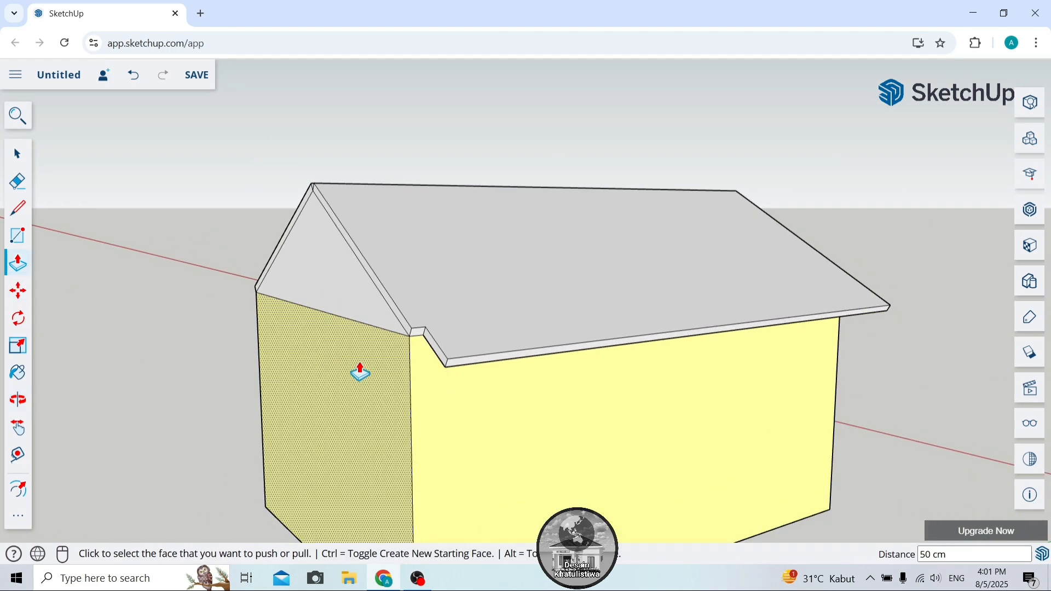
scroll(417, 340, "up", 4)
left_click(418, 340)
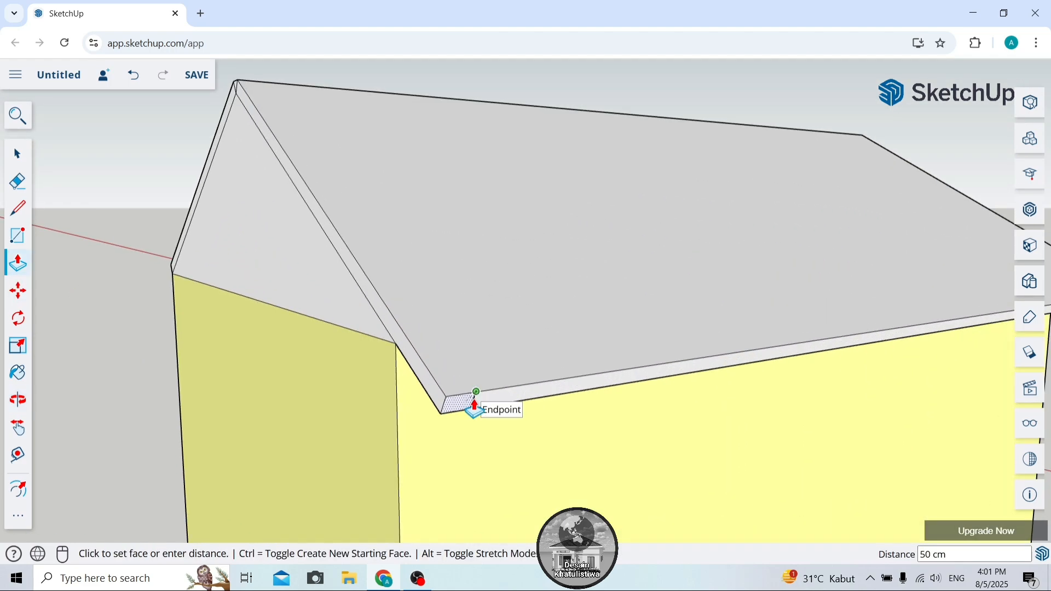
left_click(493, 406)
left_click(21, 185)
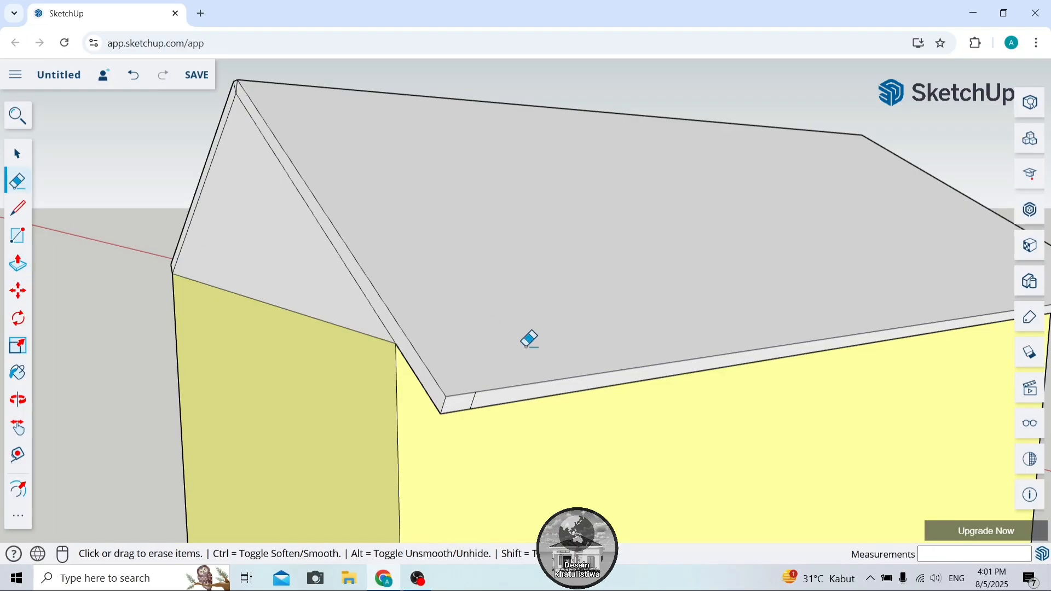
scroll(487, 410, "up", 3)
scroll(466, 384, "down", 8)
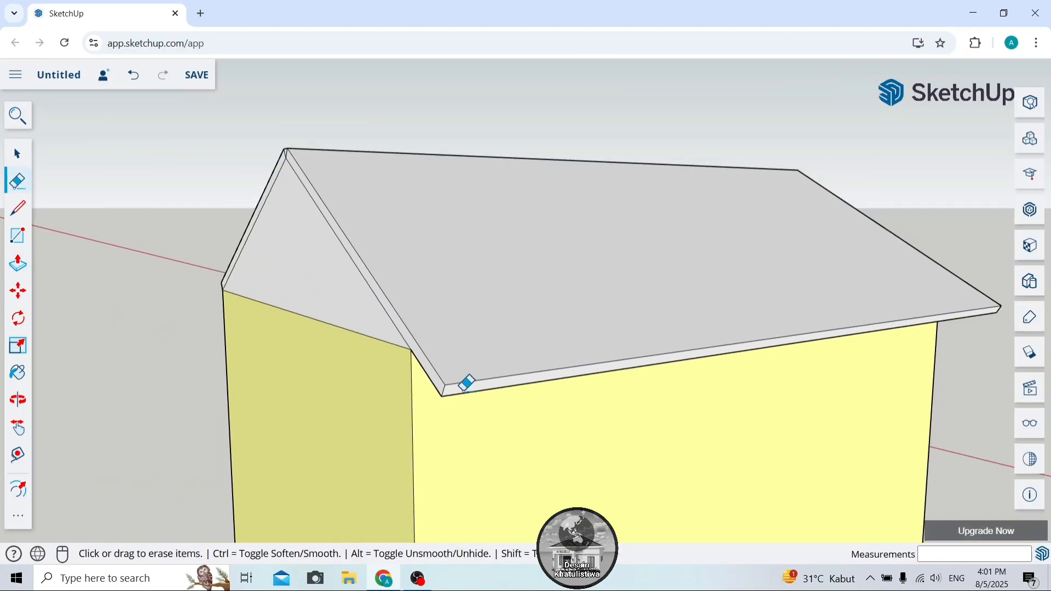
Pull the recessed rear section of the right eave flush with its extended edge and erase the leftover seam line.
left_click(18, 399)
left_click_drag(140, 356, 575, 368)
scroll(574, 368, "up", 5)
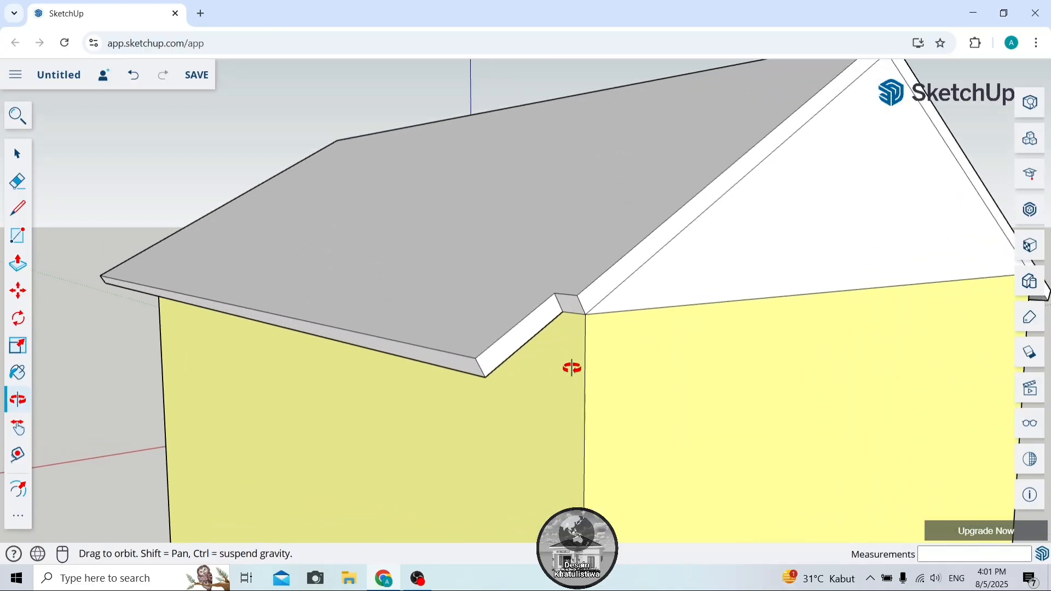
left_click(17, 276)
left_click(564, 306)
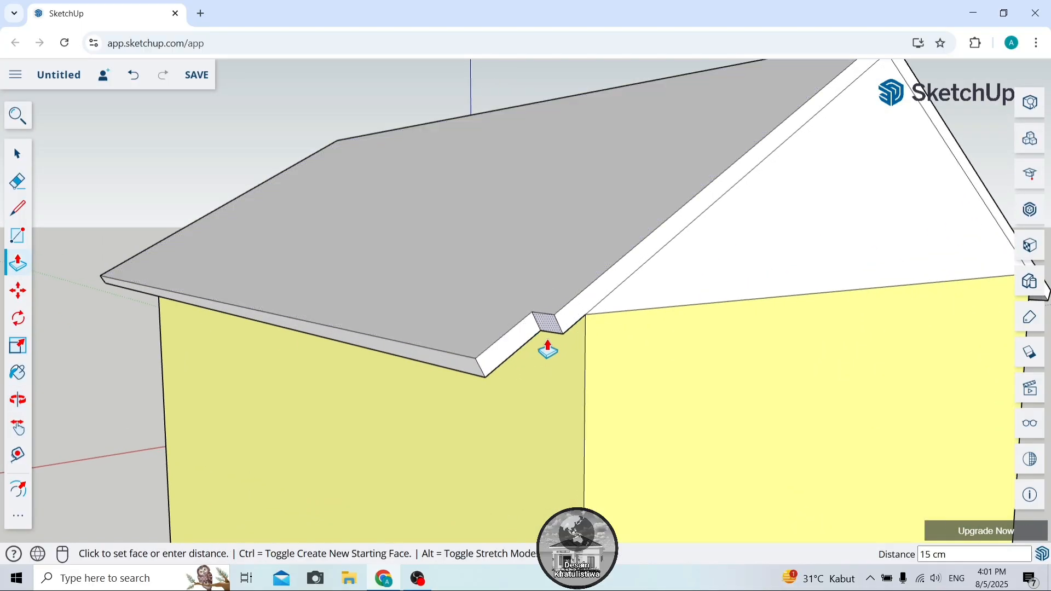
left_click(479, 377)
key("e")
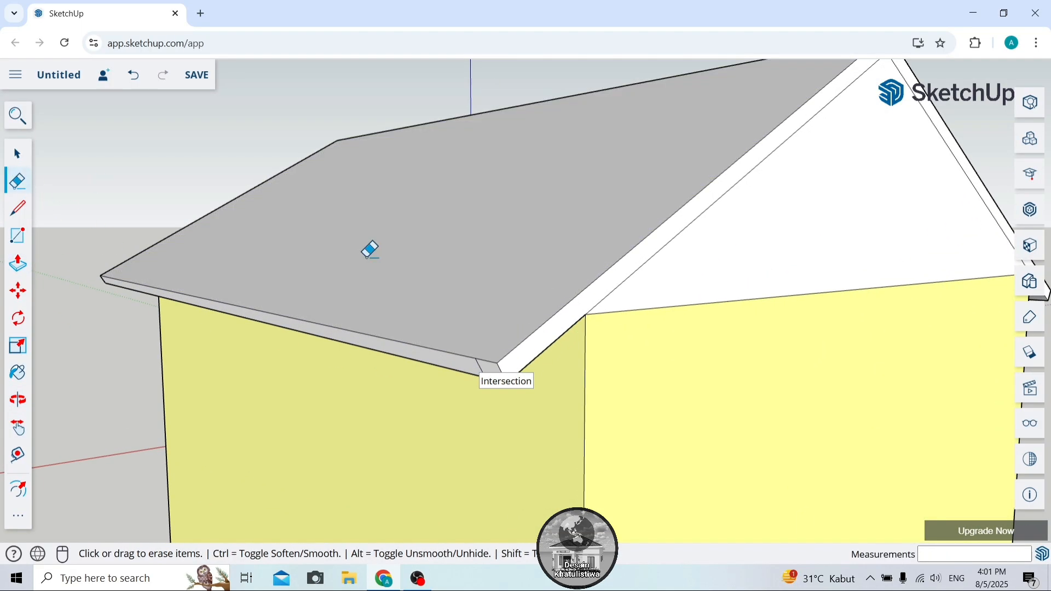
scroll(482, 365, "up", 3)
scroll(483, 346, "down", 3)
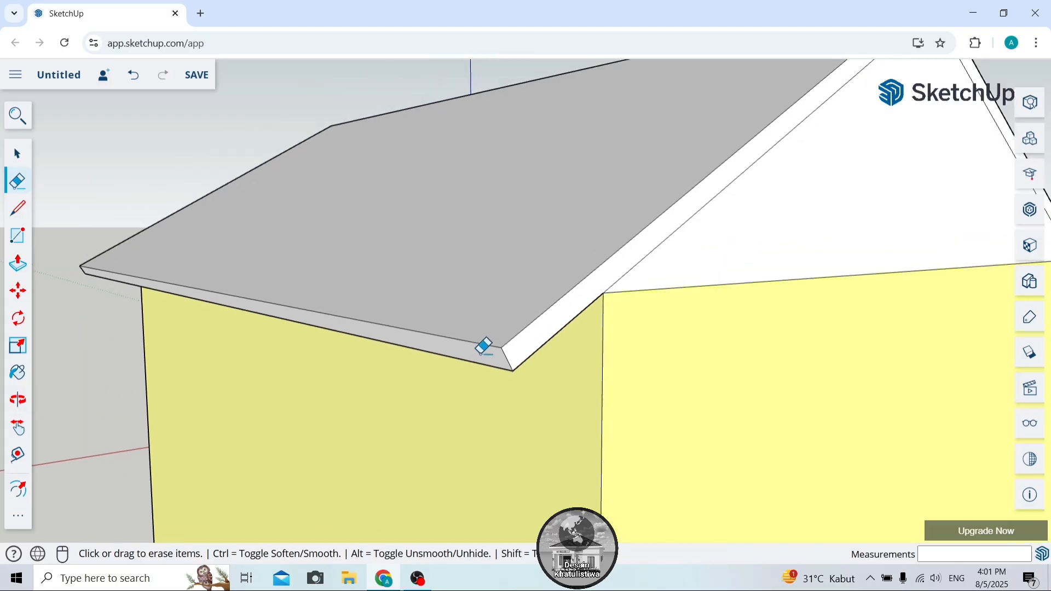
Erase the two short seam lines between the roof slabs at the rear gable's apex.
scroll(484, 346, "down", 4)
scroll(652, 224, "up", 5)
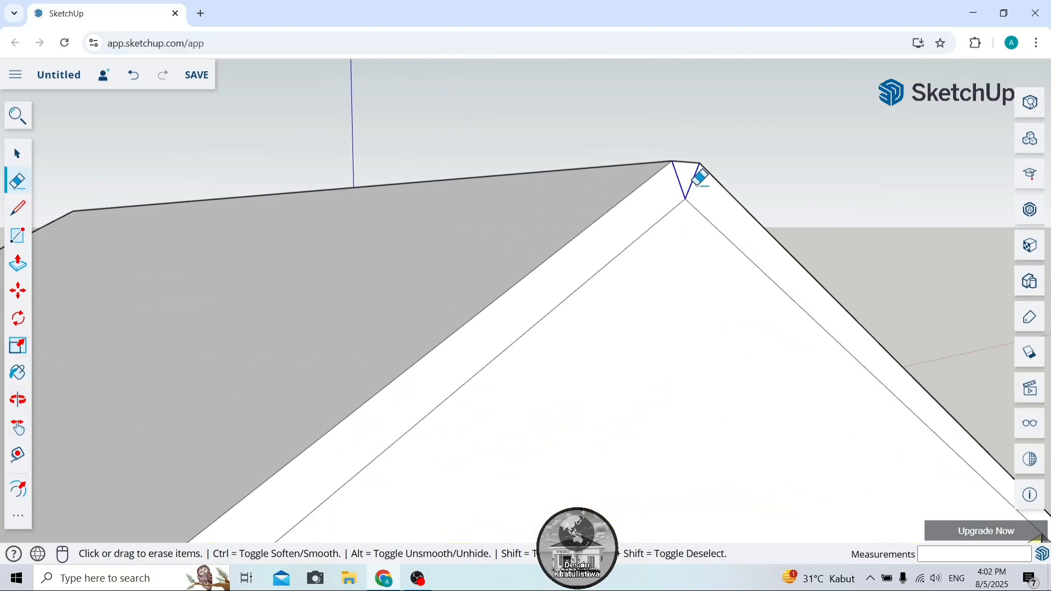
scroll(701, 176, "down", 5)
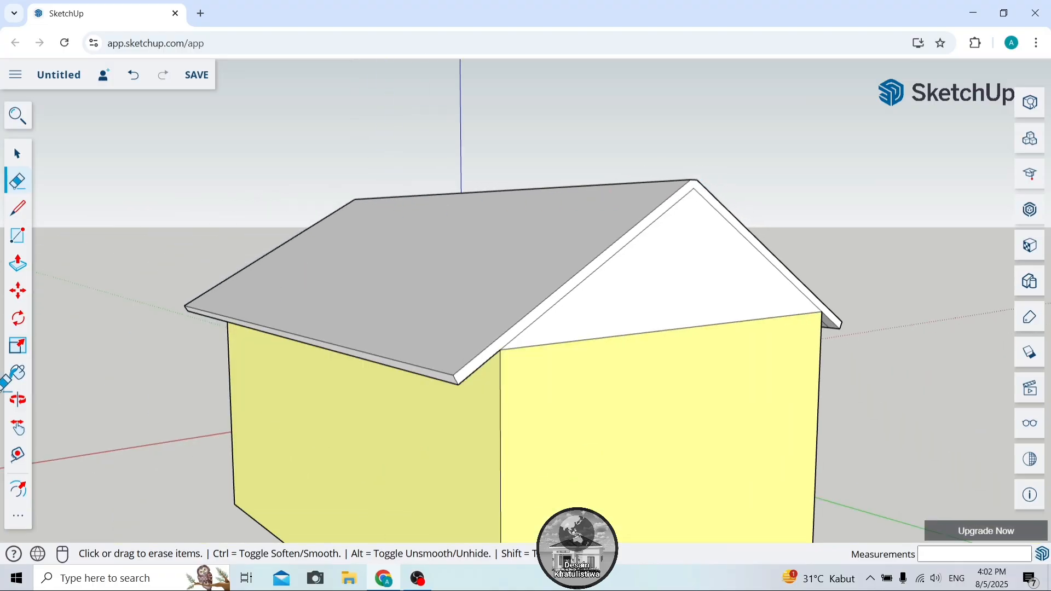
Push/Pull the rear edge face of the roof slab backward by 50 cm to form an overhang.
left_click(18, 264)
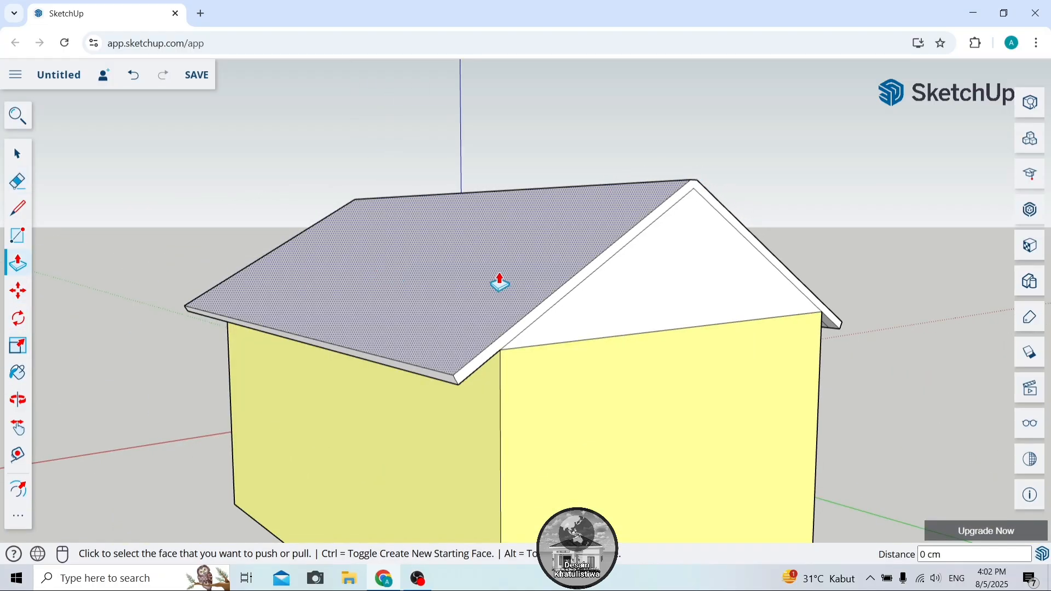
left_click(552, 305)
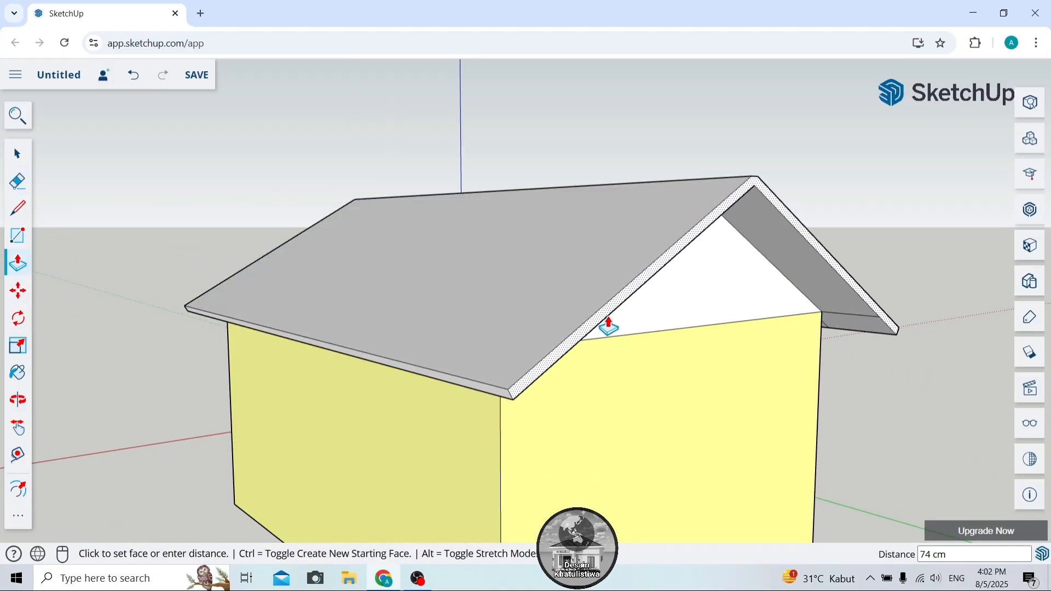
type("50")
key("Return")
scroll(554, 323, "down", 3)
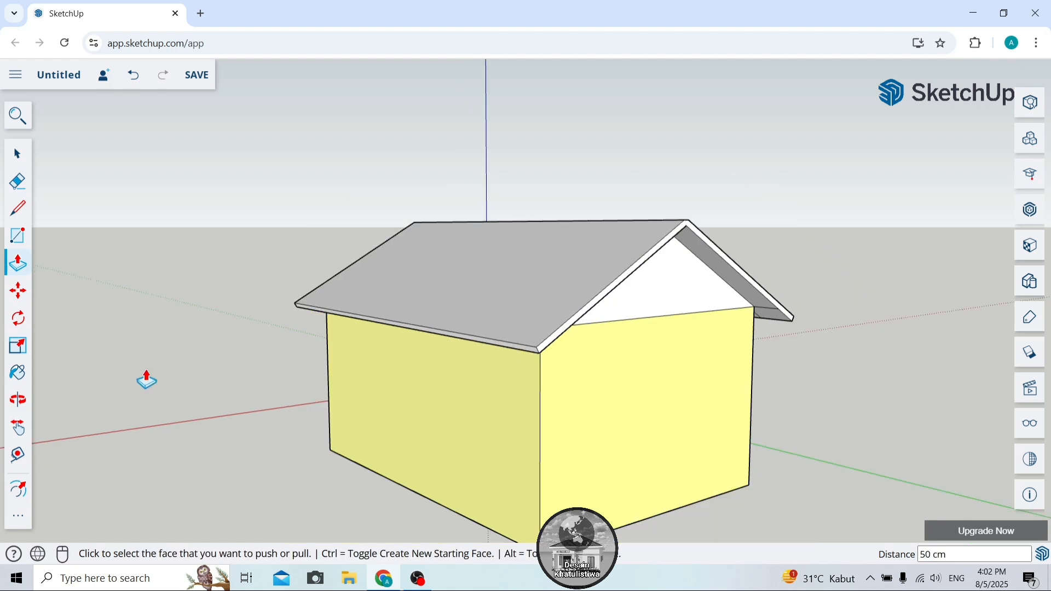
Paint the roof slope on the window side of the front door with the Roofing Tile Spanish material.
left_click(18, 400)
left_click_drag(286, 359, 739, 357)
left_click_drag(216, 312, 414, 273)
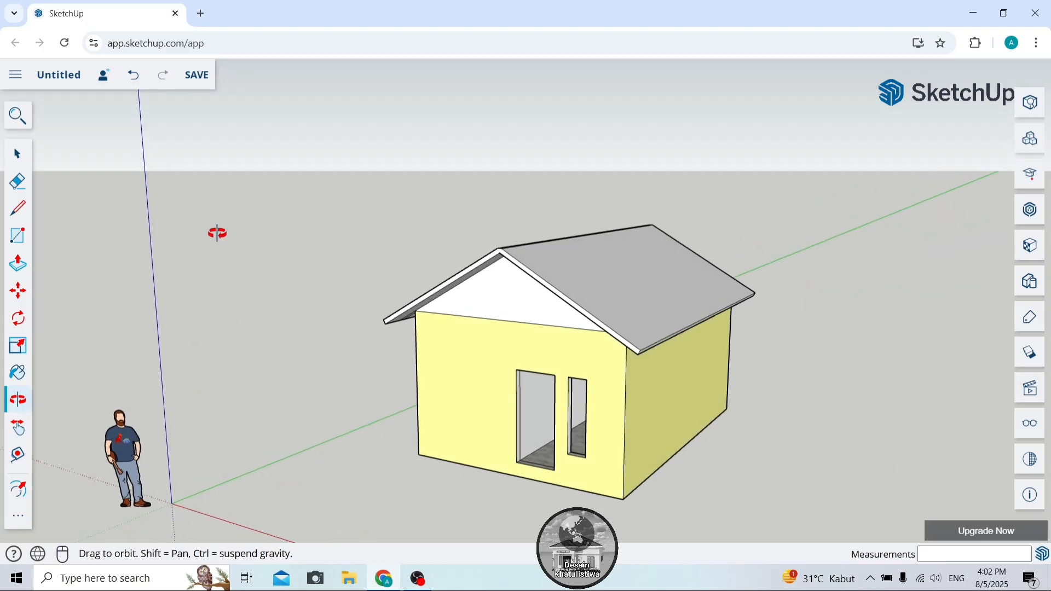
left_click(18, 380)
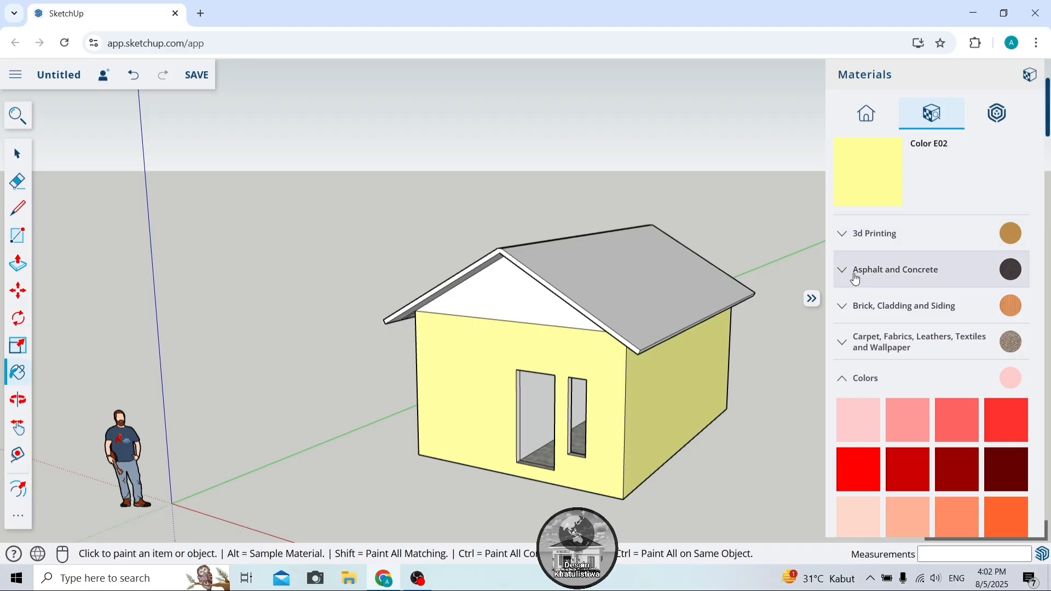
left_click(858, 377)
scroll(854, 295, "down", 6)
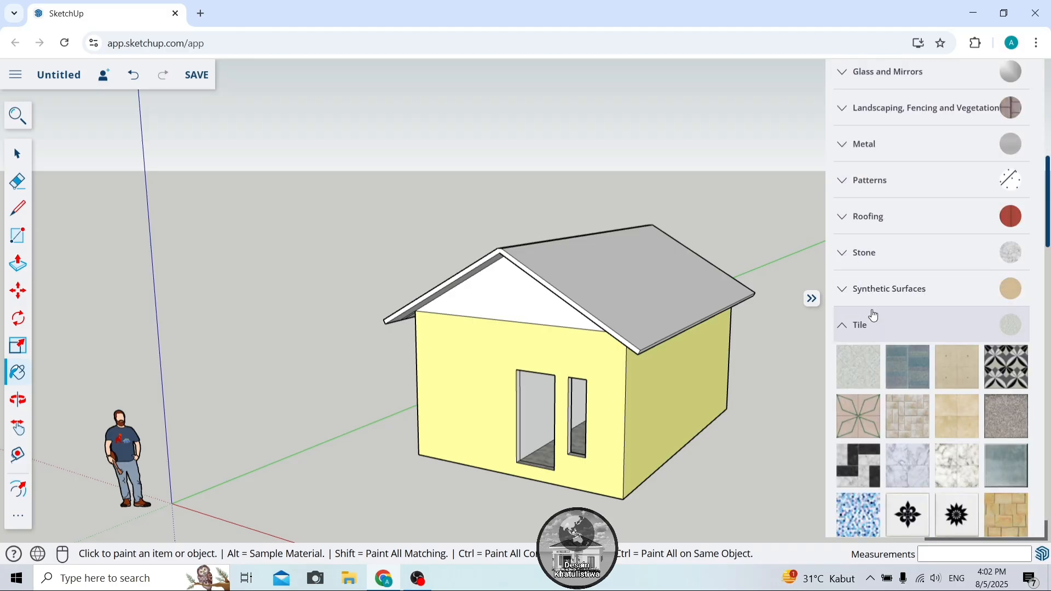
left_click(866, 323)
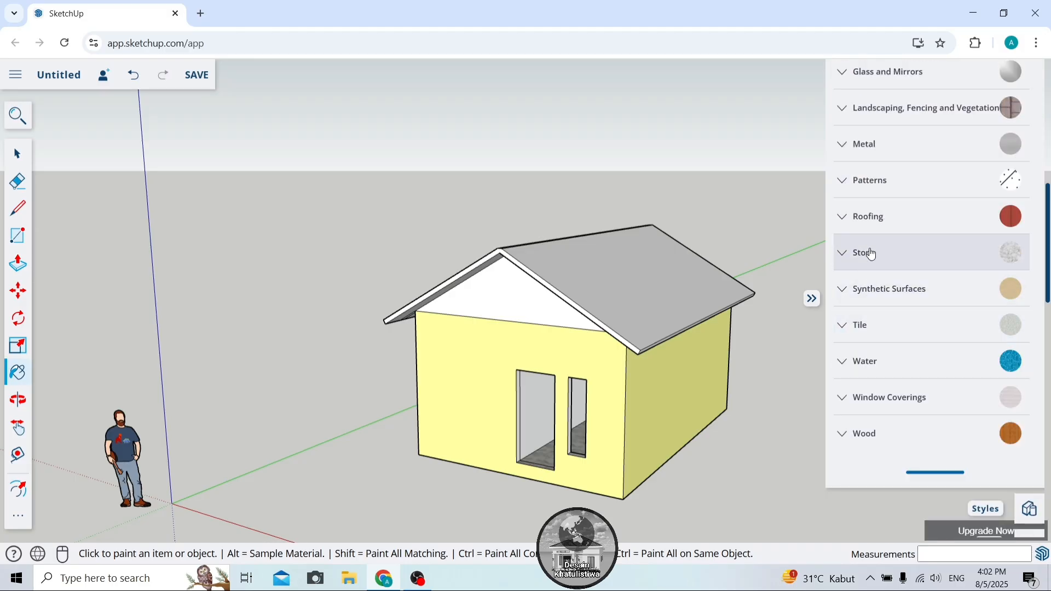
left_click(894, 223)
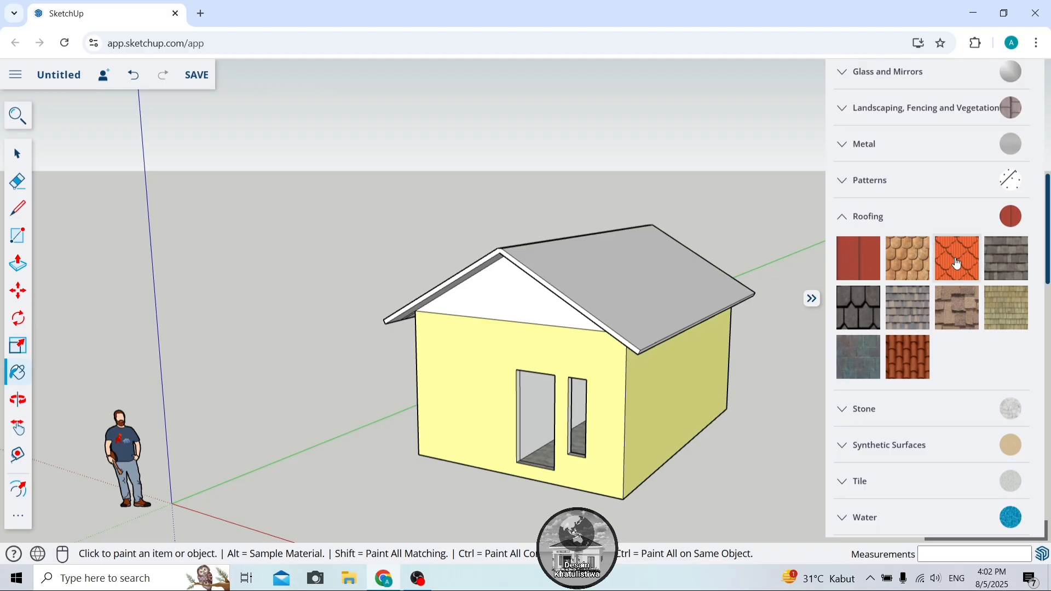
left_click(916, 356)
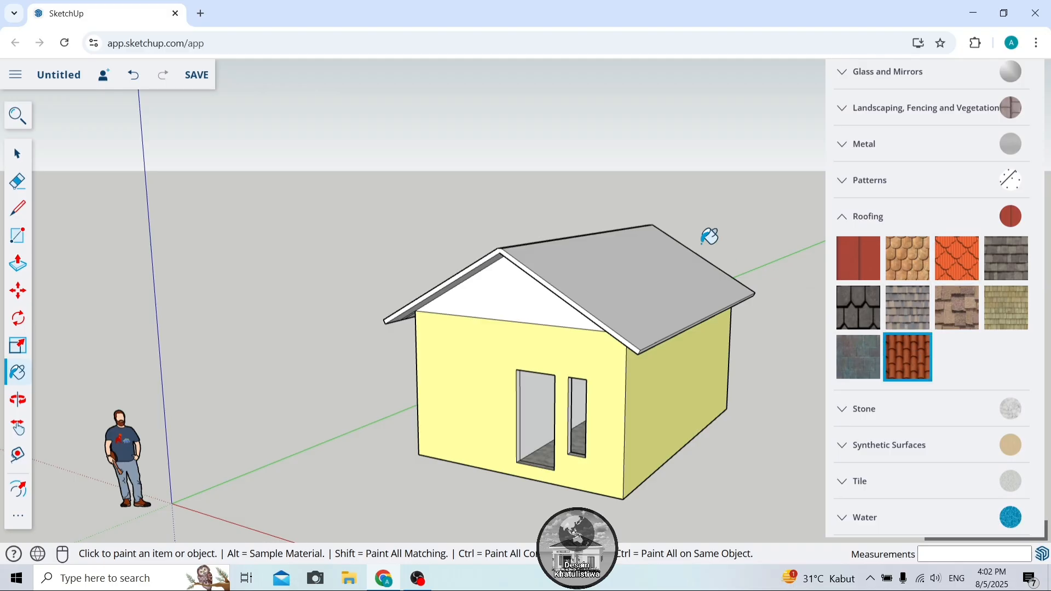
left_click(629, 260)
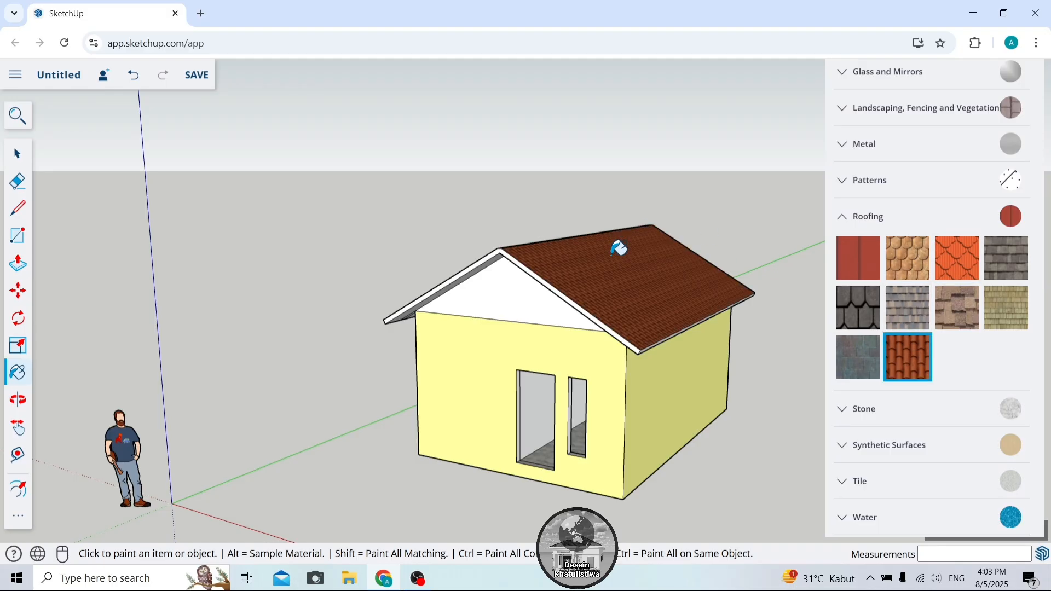
Paint the opposite roof slope with the same Roofing Tile Spanish material.
left_click(18, 400)
left_click_drag(190, 295, 684, 356)
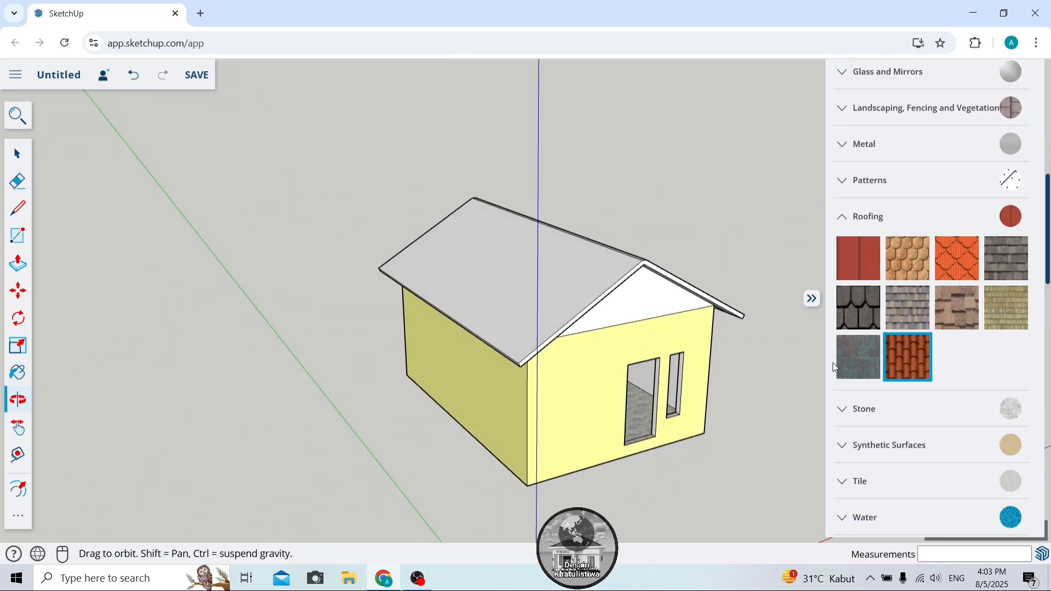
left_click(923, 364)
scroll(526, 259, "up", 3)
left_click(532, 251)
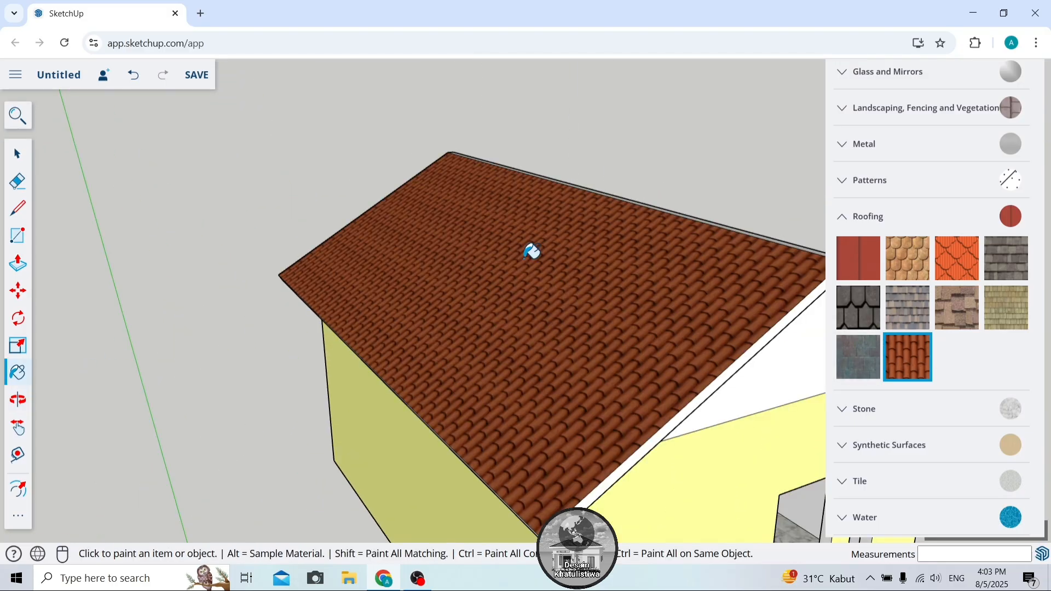
scroll(593, 254, "down", 3)
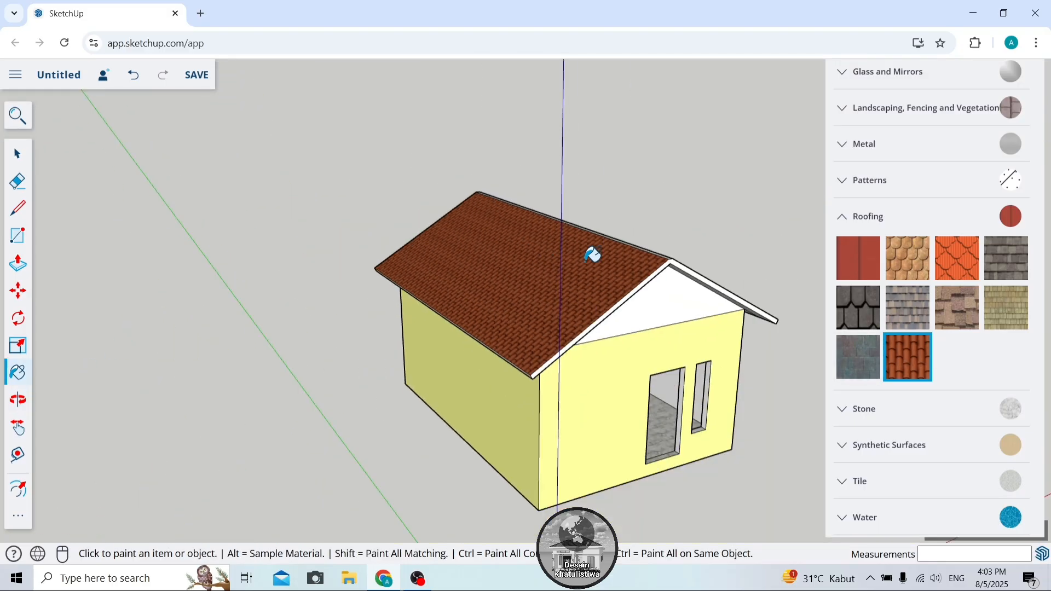
Paint the front gable's roof edges and the window-side eave edge with the near-black swatch from the Colors collection.
left_click(18, 400)
left_click_drag(591, 322, 274, 308)
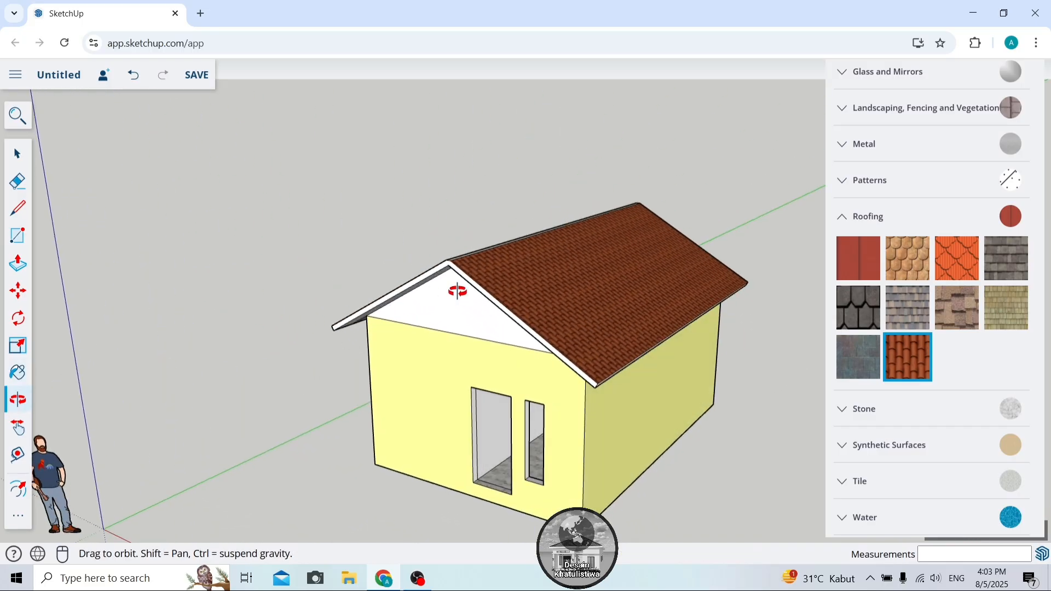
left_click(858, 219)
scroll(860, 219, "up", 5)
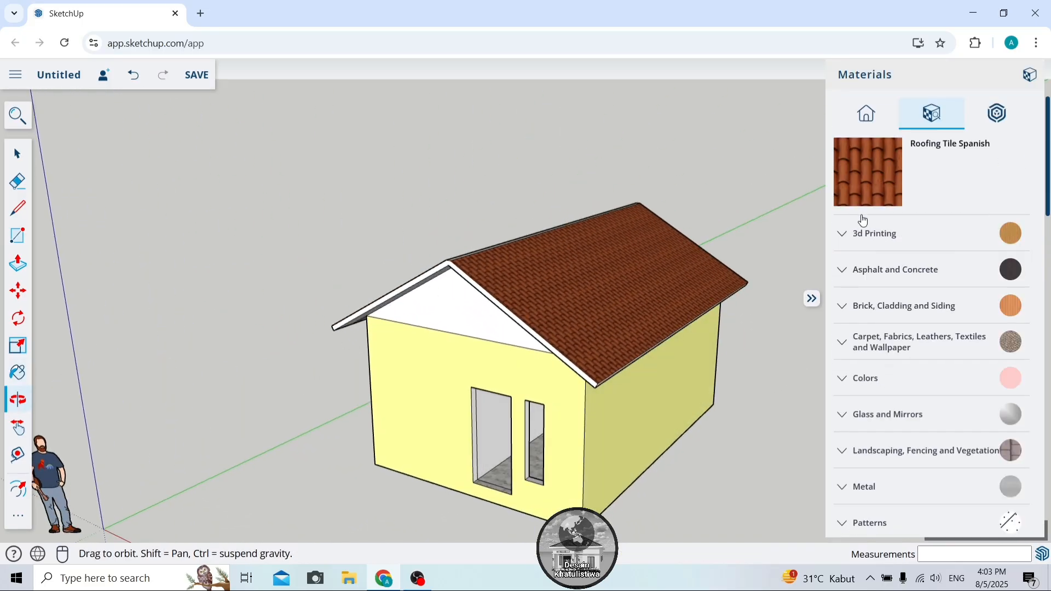
left_click(899, 384)
scroll(899, 381, "down", 15)
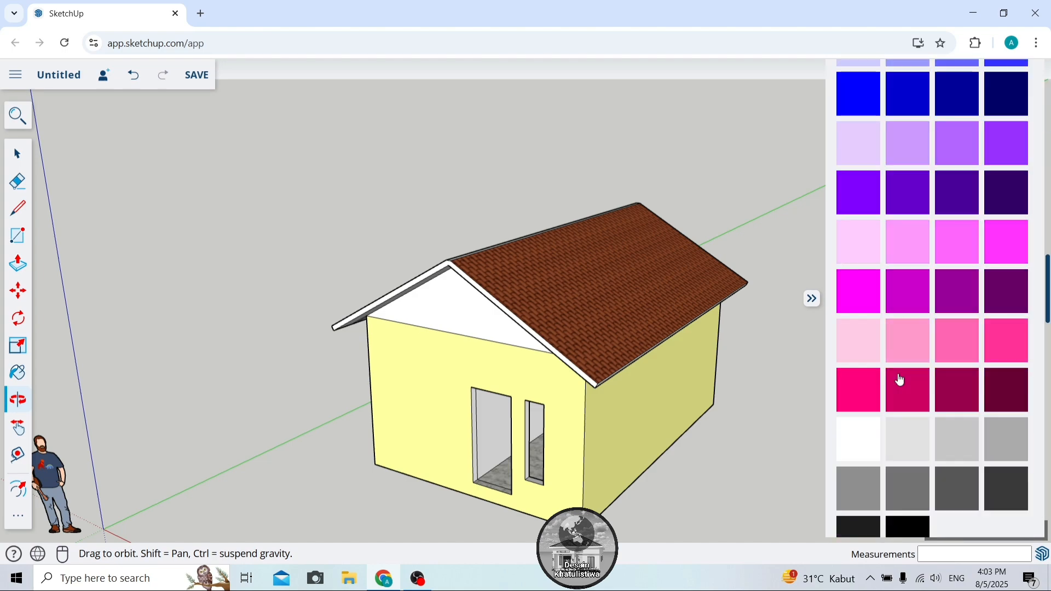
scroll(890, 198, "up", 3)
left_click(858, 263)
scroll(453, 249, "up", 5)
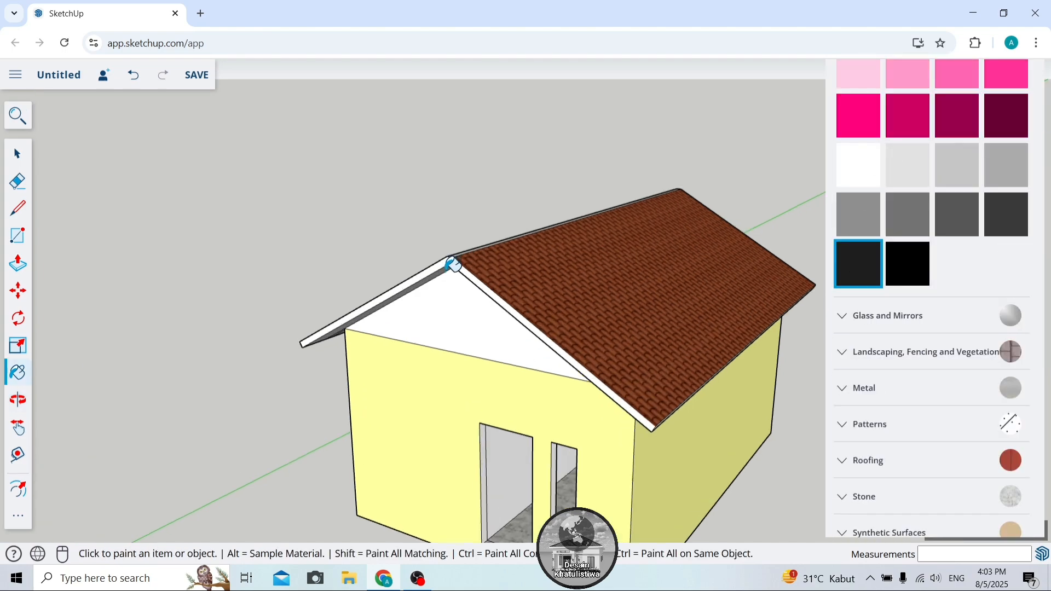
left_click(452, 247)
scroll(471, 268, "down", 6)
scroll(563, 326, "up", 6)
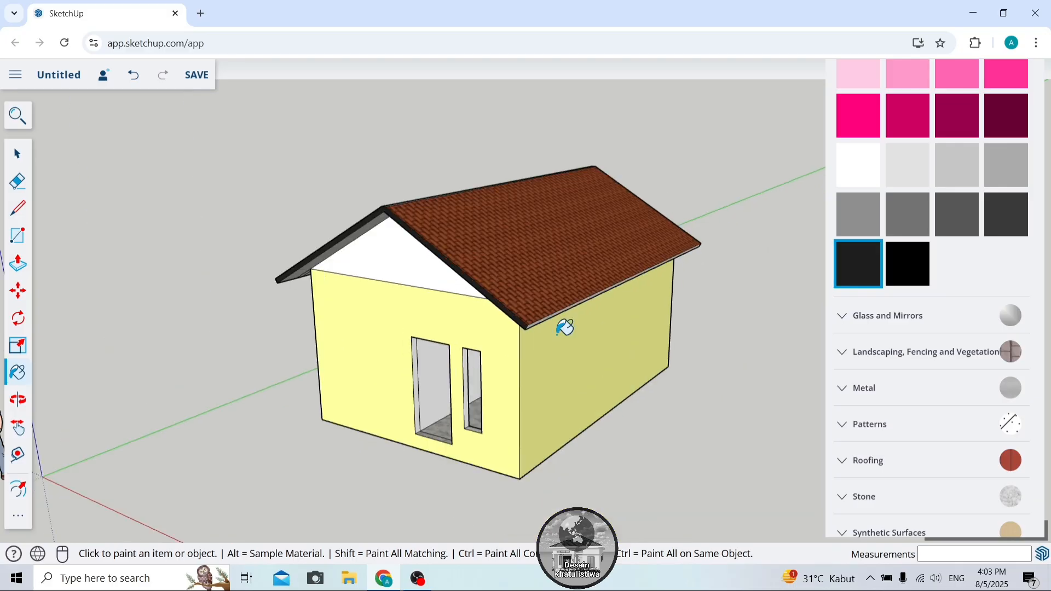
left_click(554, 290)
scroll(554, 287, "down", 6)
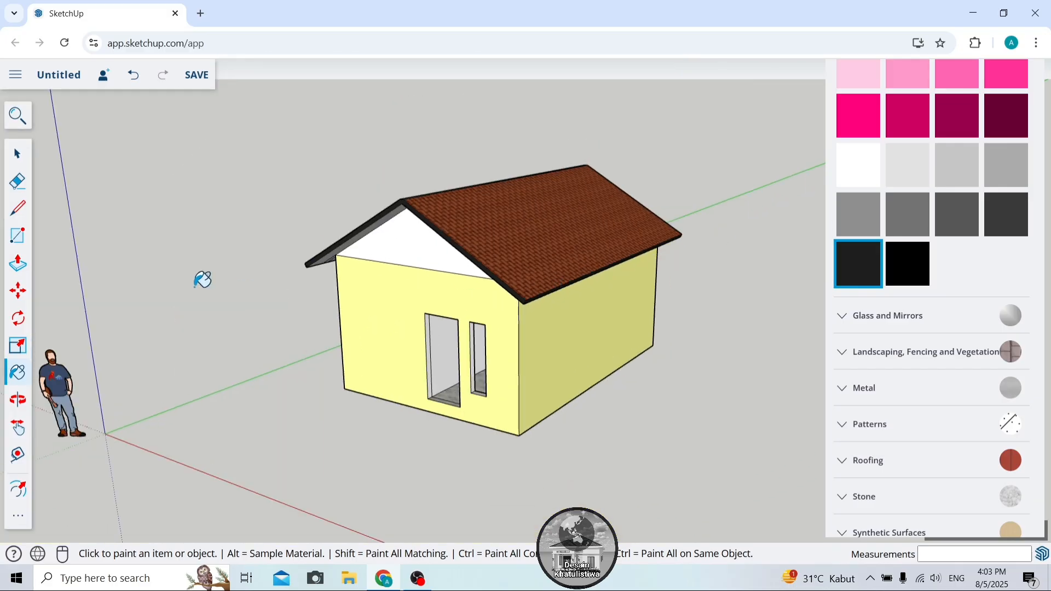
Paint the eave edge on the opposite side of the roof with the same near-black color.
left_click(16, 401)
left_click_drag(138, 321, 602, 320)
left_click(872, 271)
scroll(529, 272, "up", 3)
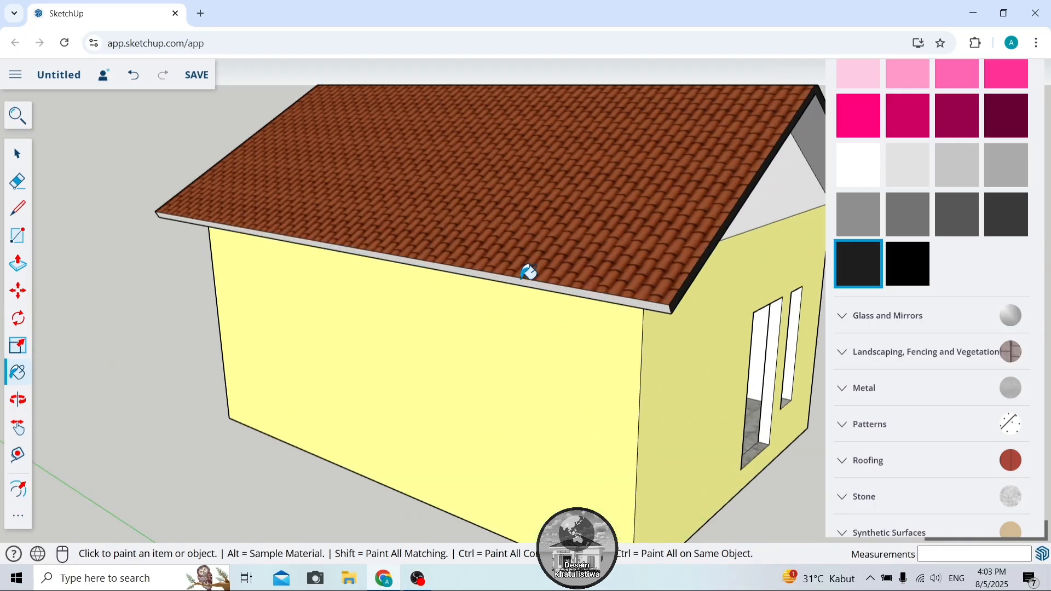
left_click(529, 274)
scroll(526, 274, "down", 3)
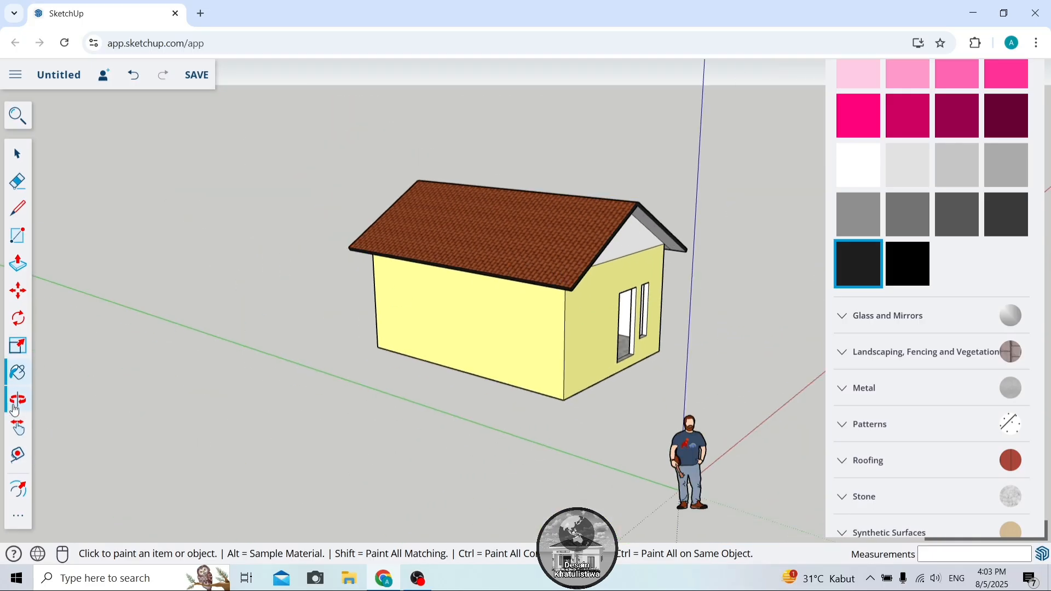
Paint the roof edges of the rear gable near-black to match the eaves.
mouse_move(150, 359)
middle_mouse_down()
mouse_move(615, 359)
mouse_move(723, 279)
middle_mouse_up()
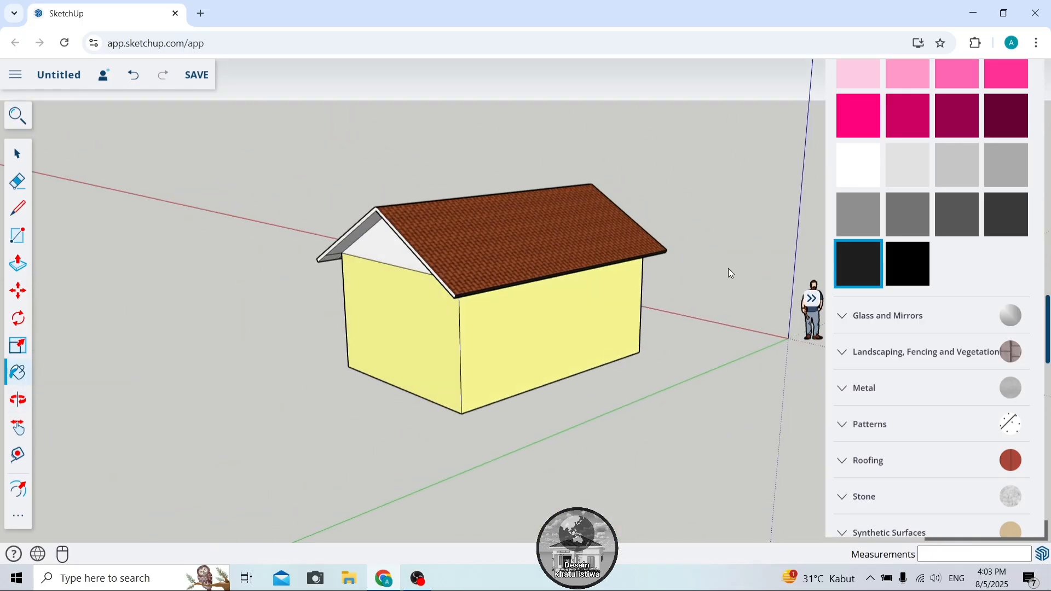
scroll(359, 235, "up", 3)
left_click(360, 235)
scroll(359, 235, "down", 3)
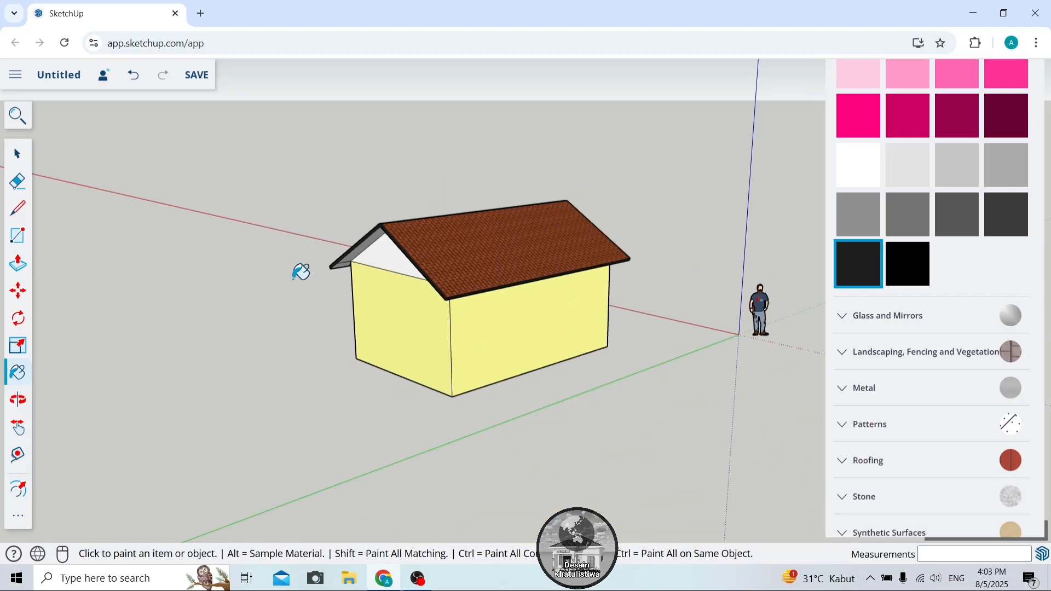
Close the Materials library and move the human figure about 479 cm to stand beside the house's front corner.
left_click(10, 408)
left_click_drag(493, 282, 437, 275)
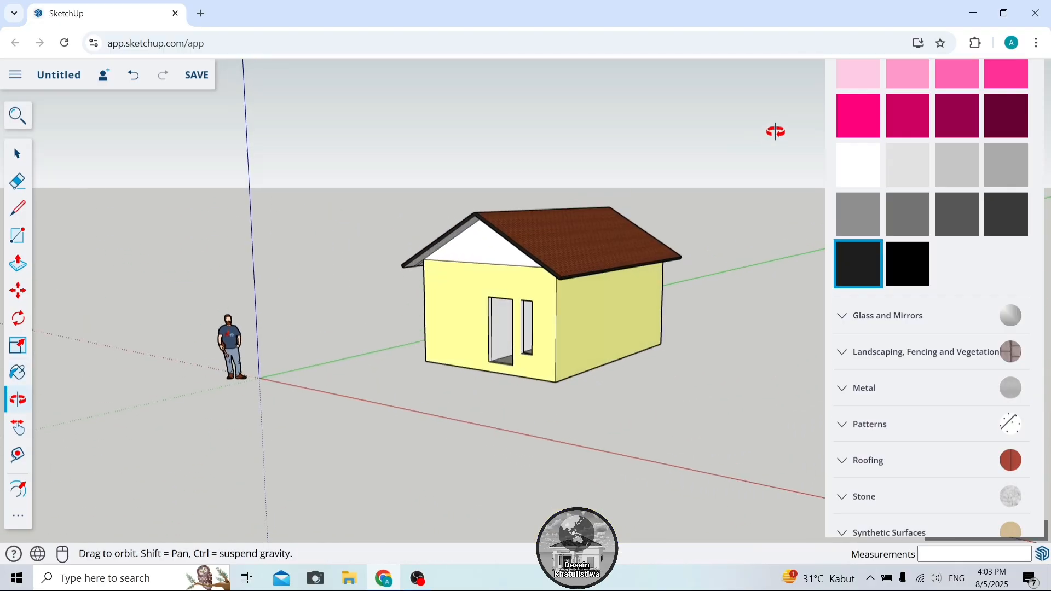
key("space")
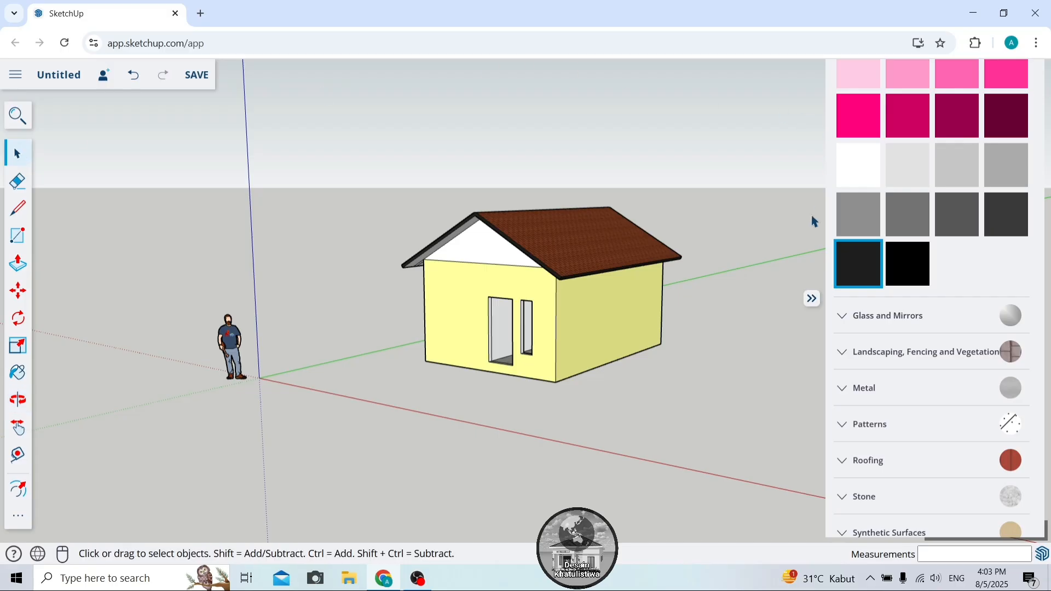
left_click(812, 298)
scroll(331, 235, "up", 3)
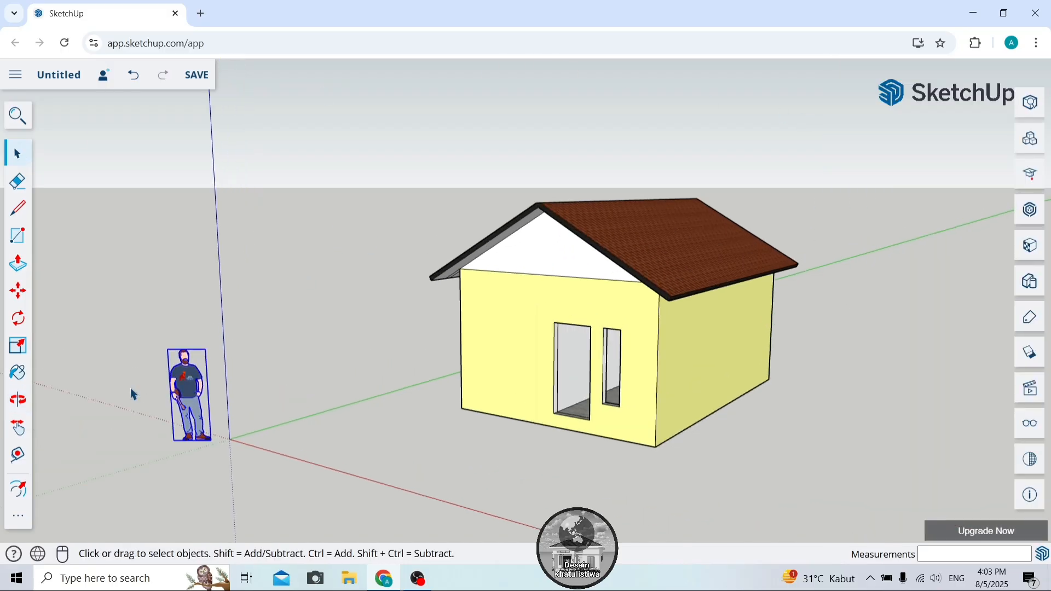
left_click(20, 292)
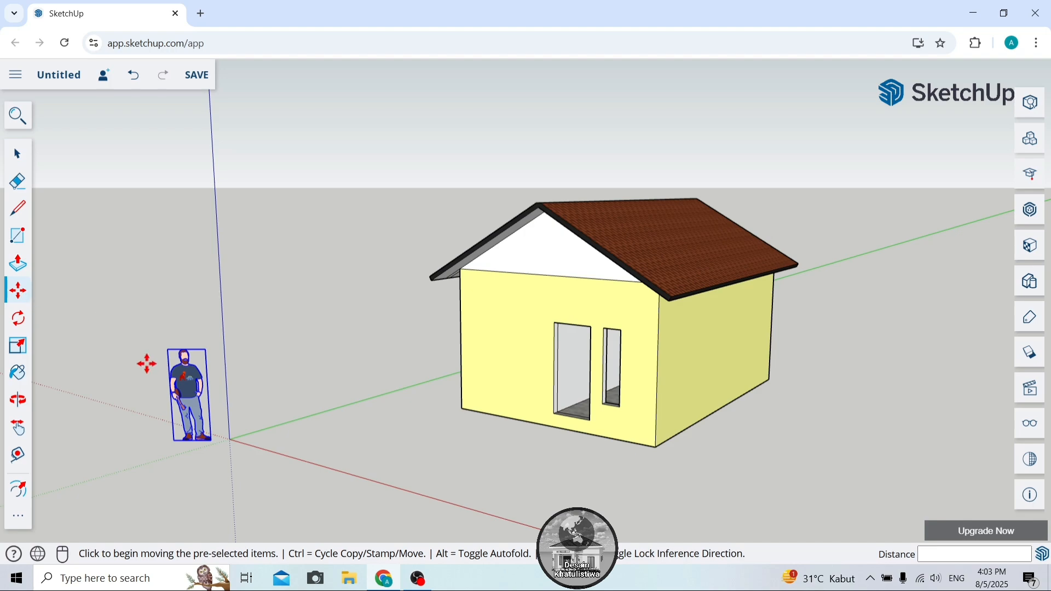
left_click(177, 443)
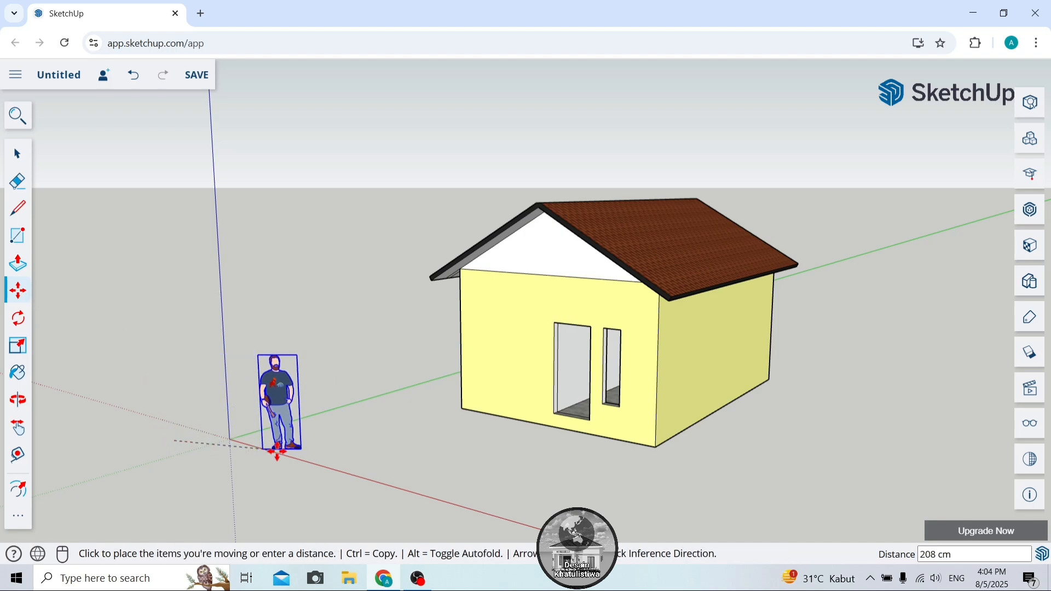
left_click(410, 432)
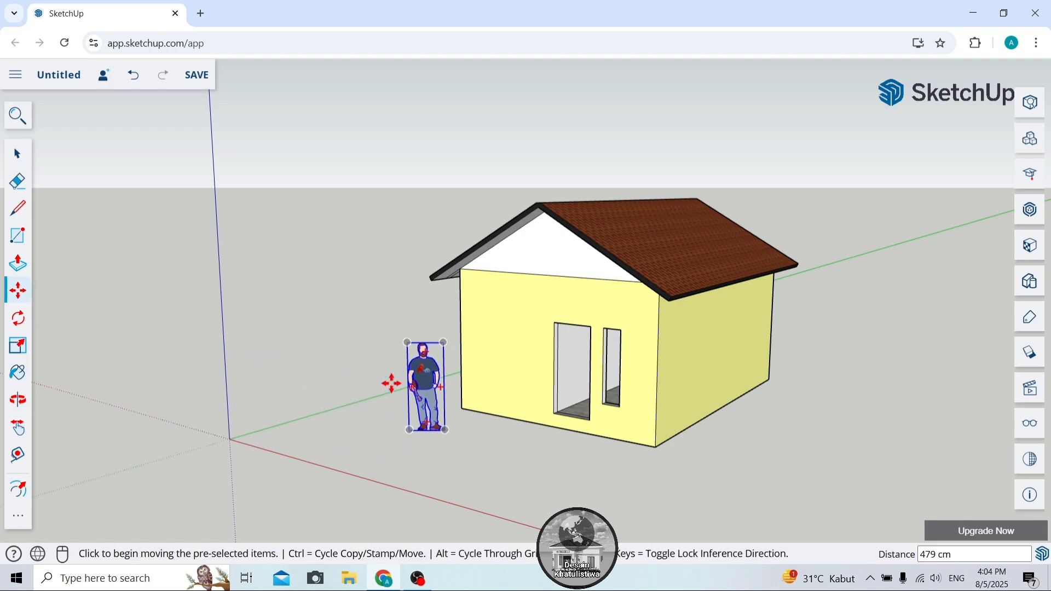
key("space")
left_click(287, 272)
scroll(695, 316, "up", 2)
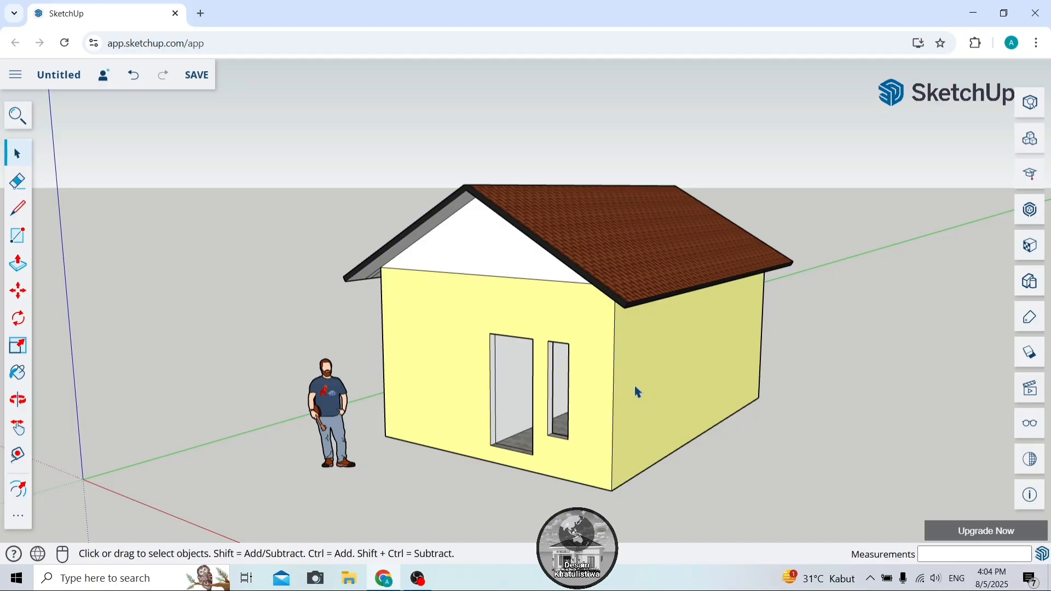
Examine the finished house's front facade, side wall, openings and tiled roof from several angles.
left_click(17, 405)
left_click_drag(120, 399, 336, 363)
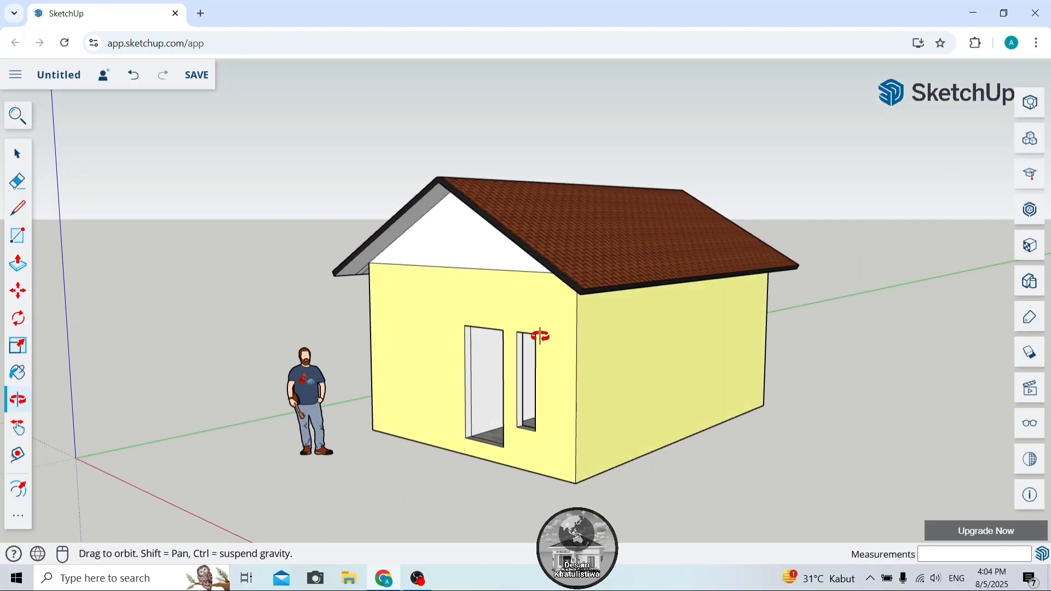
scroll(540, 336, "up", 3)
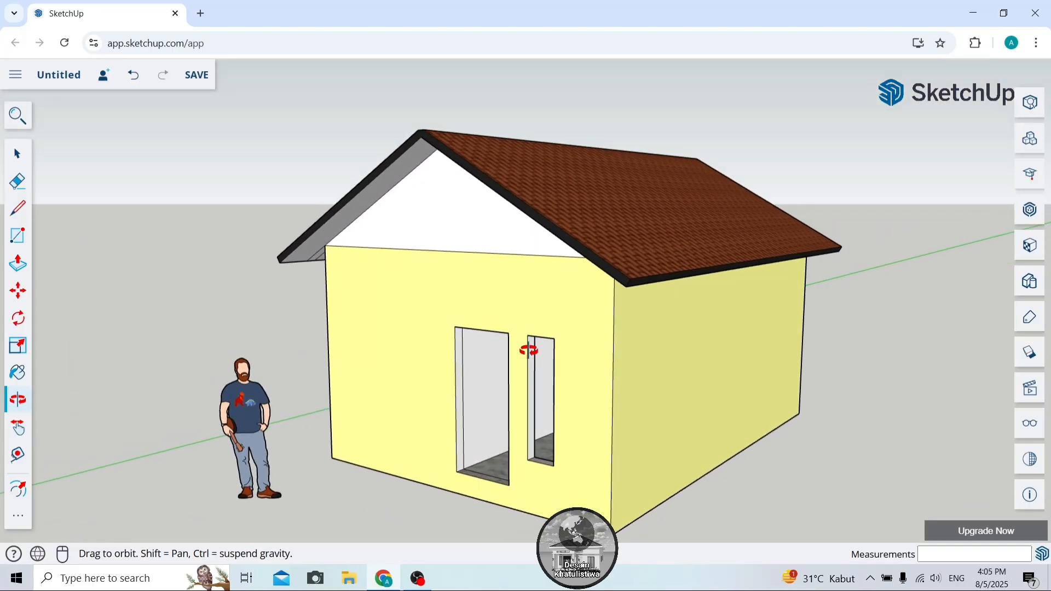
left_click_drag(522, 340, 498, 359)
scroll(575, 350, "down", 2)
left_click_drag(499, 397, 551, 397)
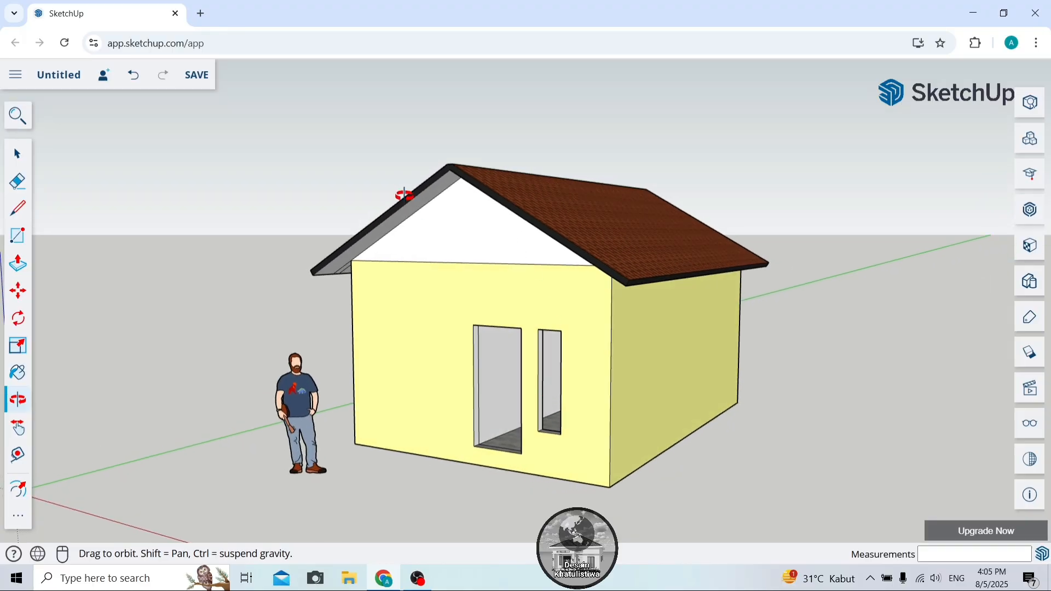
left_click(20, 152)
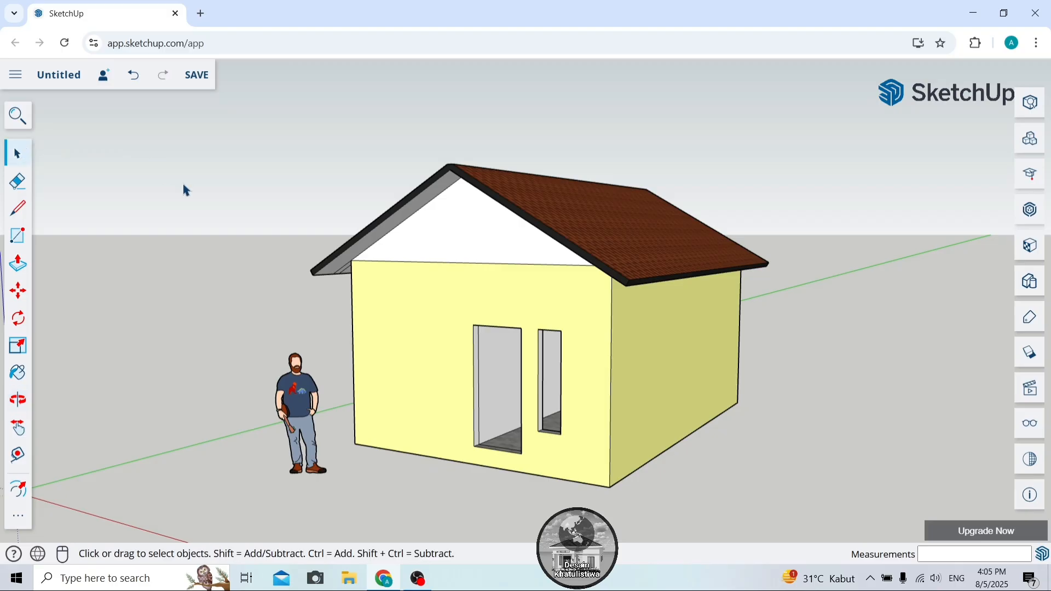
scroll(473, 355, "up", 2)
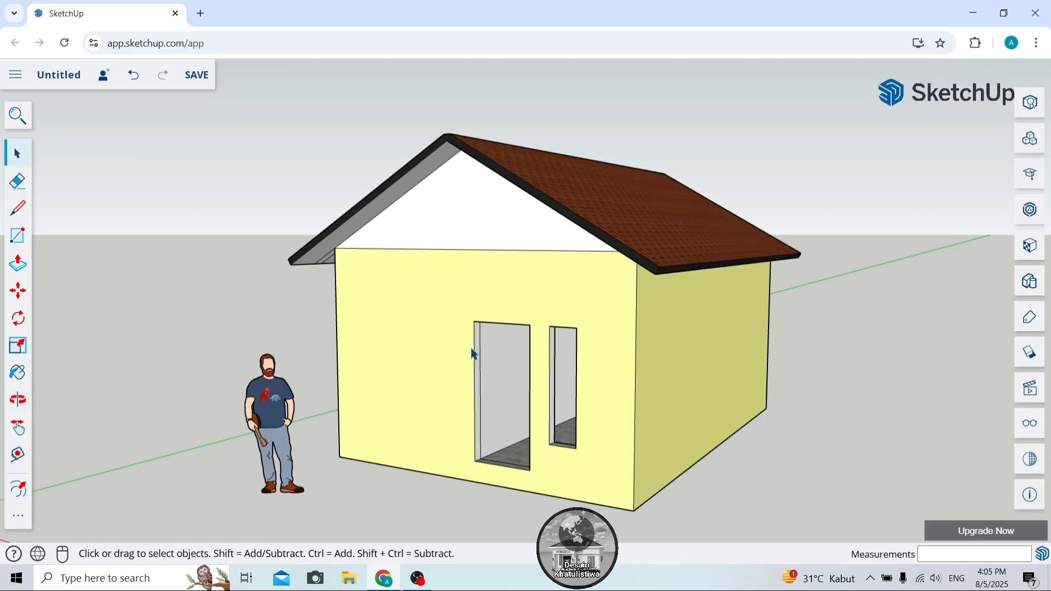
scroll(475, 354, "down", 1)
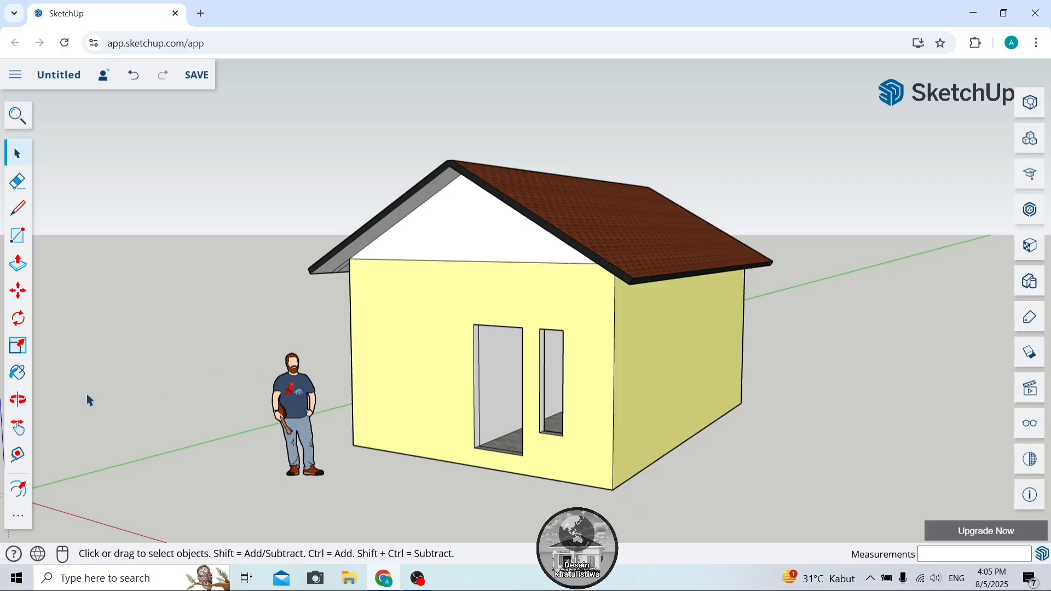
left_click(18, 399)
left_click_drag(186, 411, 163, 403)
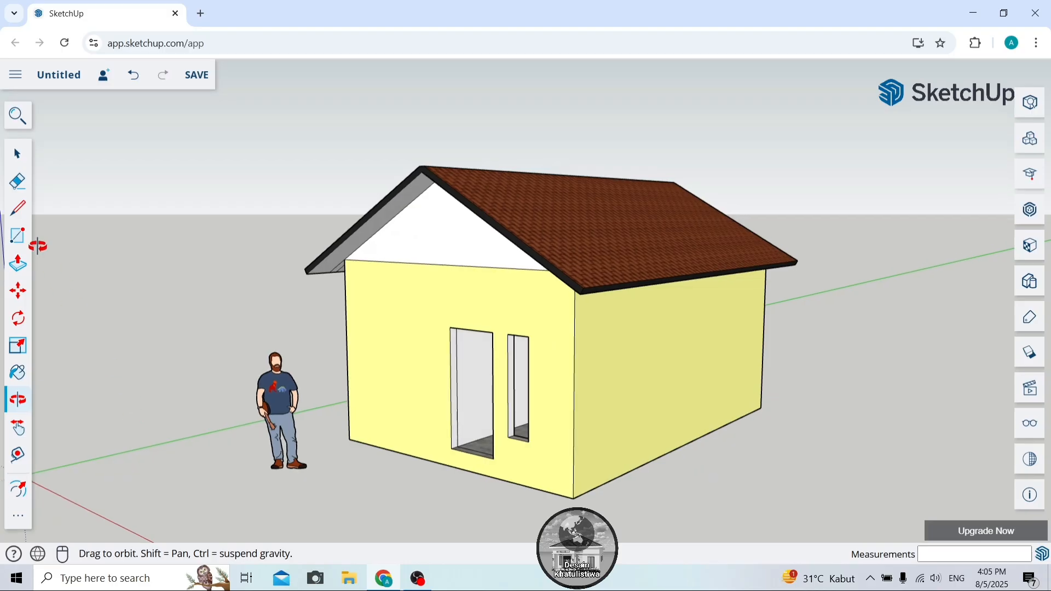
left_click(17, 154)
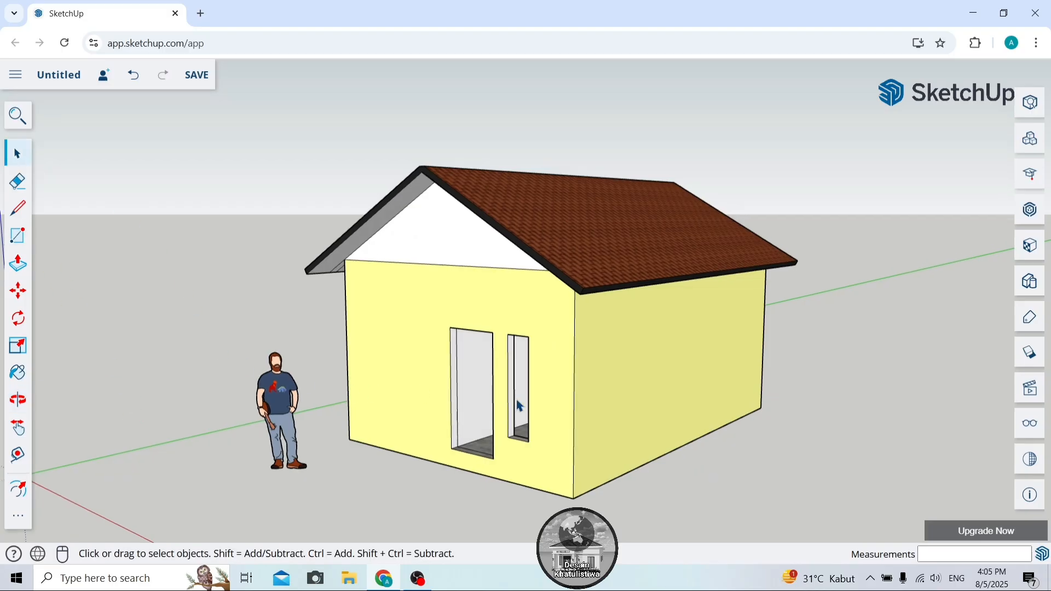